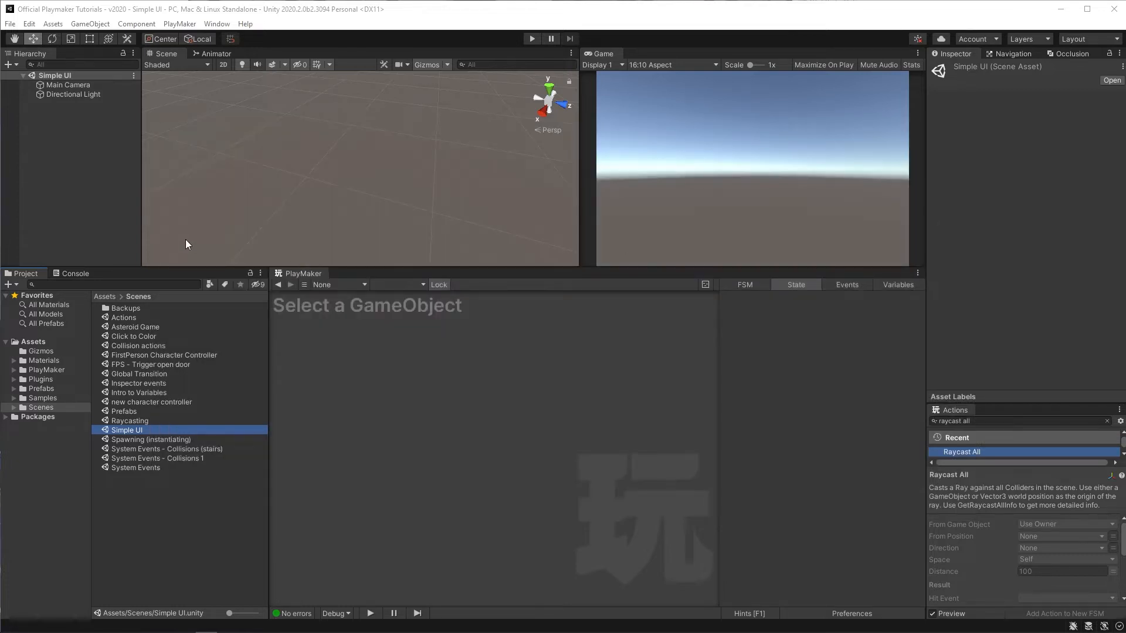
Step: Add a UI Canvas to the scene hierarchy
click(111, 193)
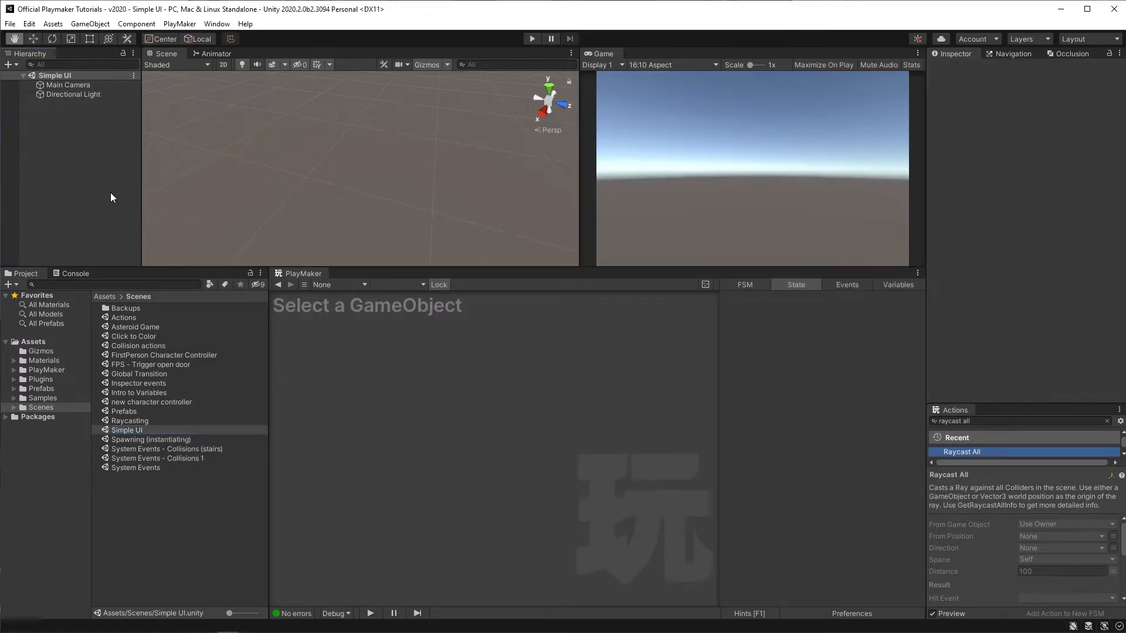
right_click(59, 160)
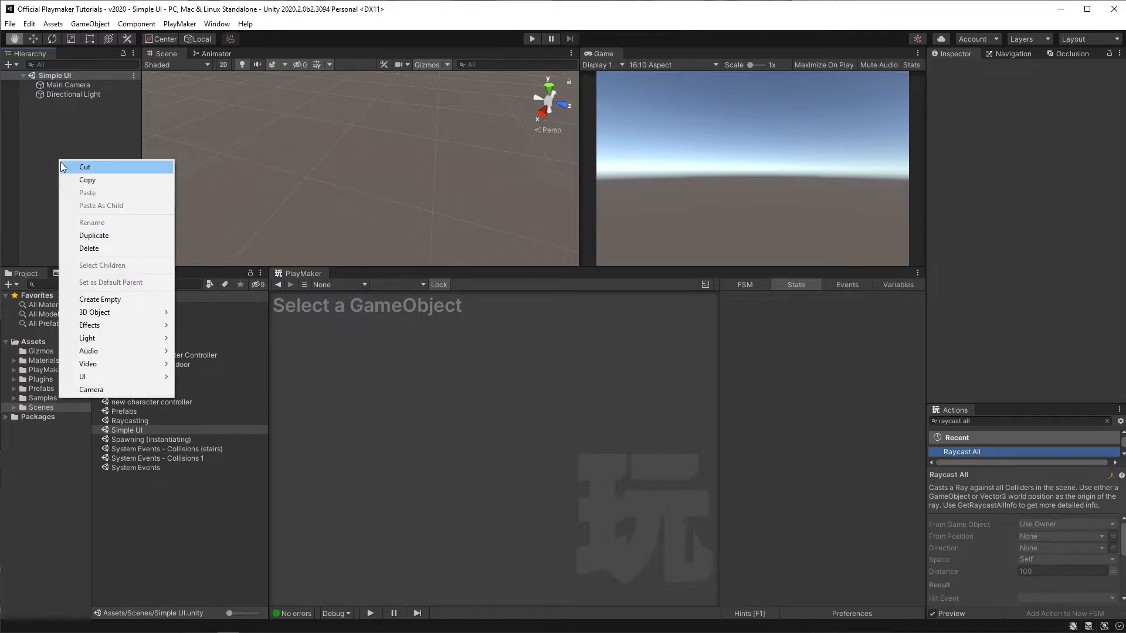
mouse_move(108, 379)
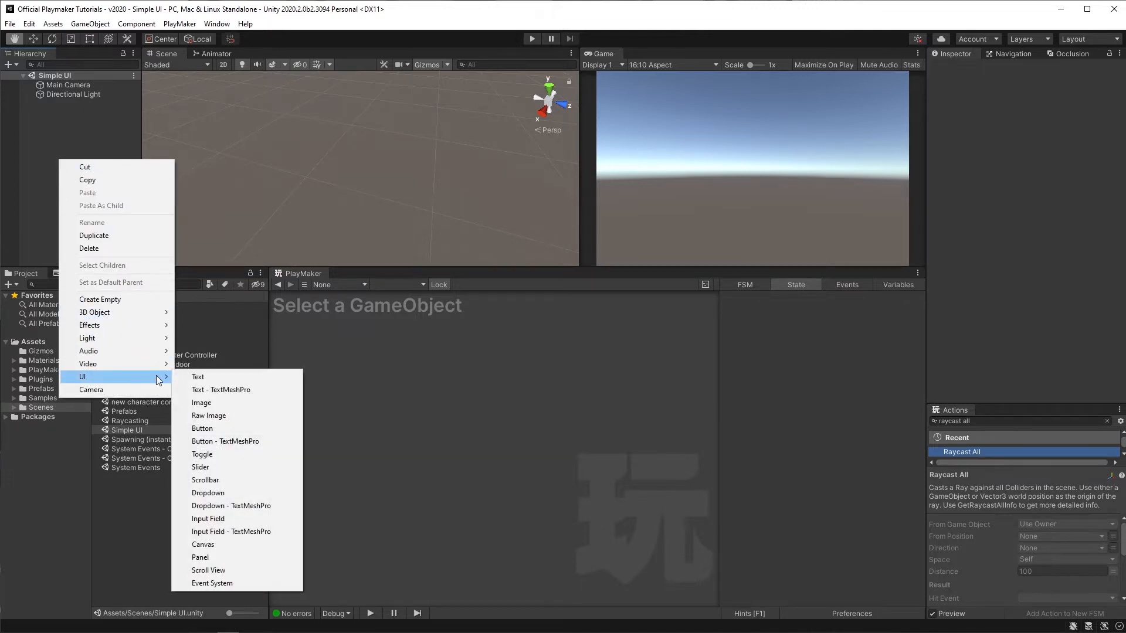
click(226, 545)
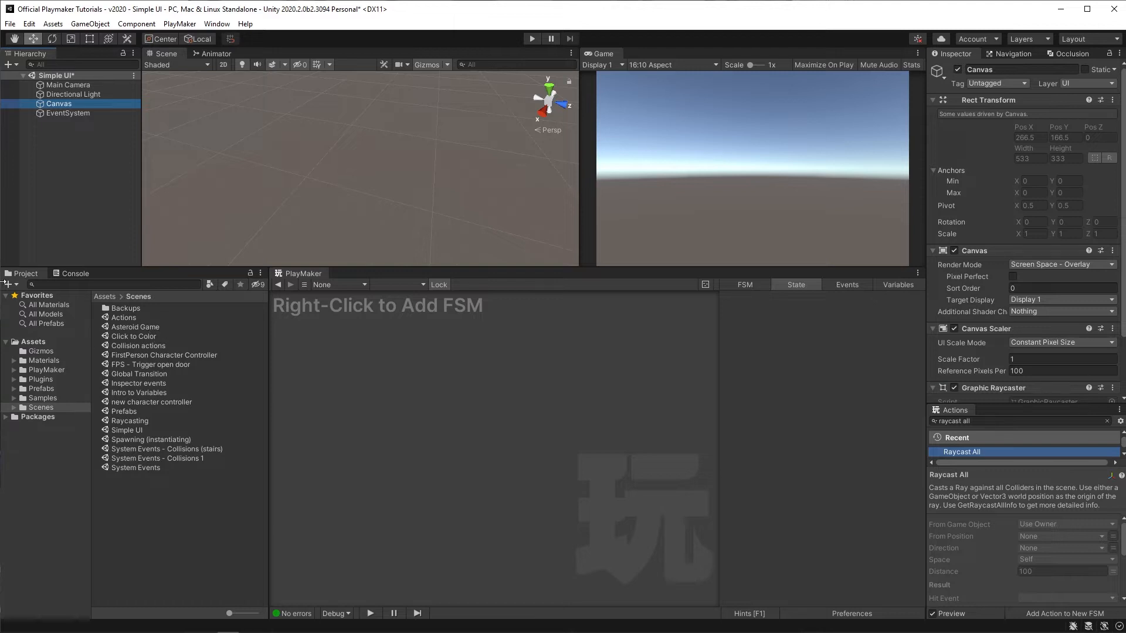
Step: Add a UI Button as a child of the Canvas
right_click(54, 104)
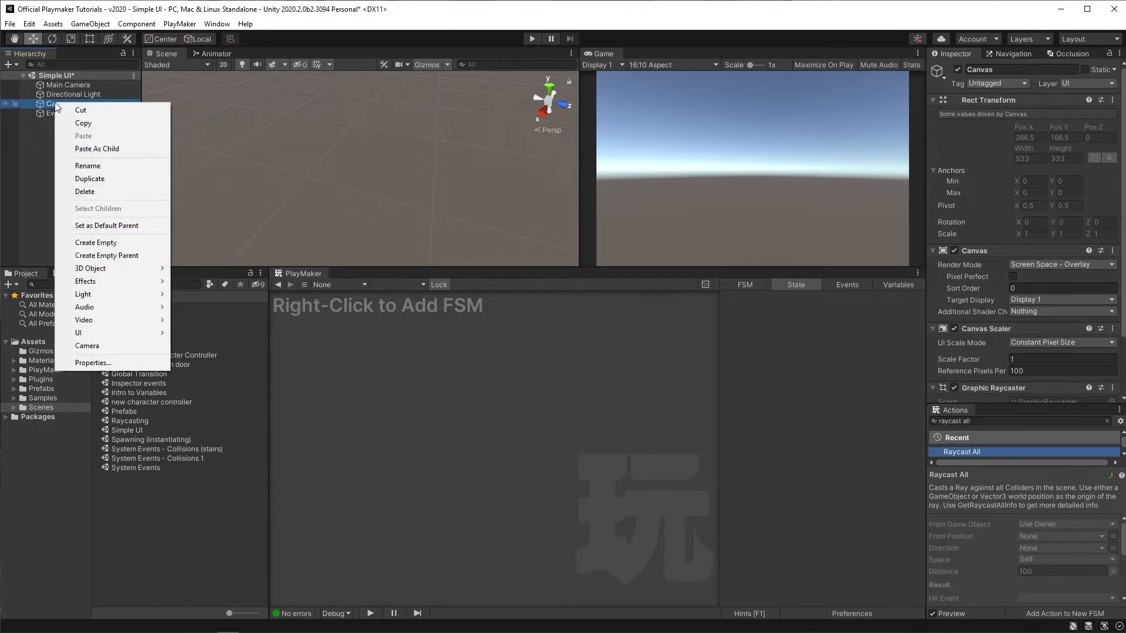
mouse_move(89, 334)
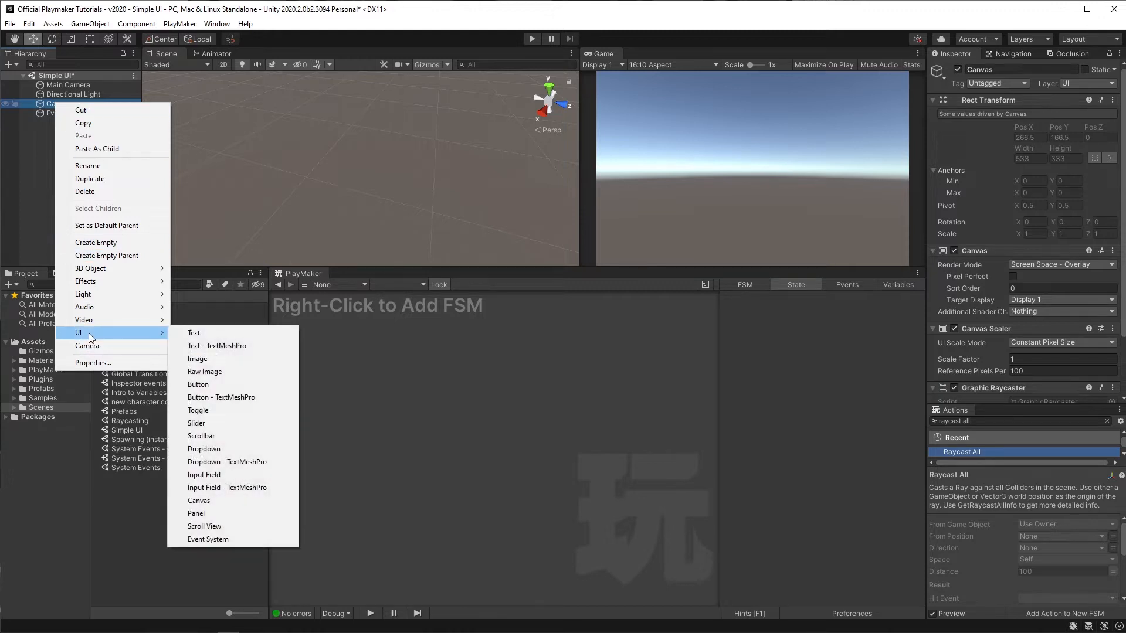
click(217, 386)
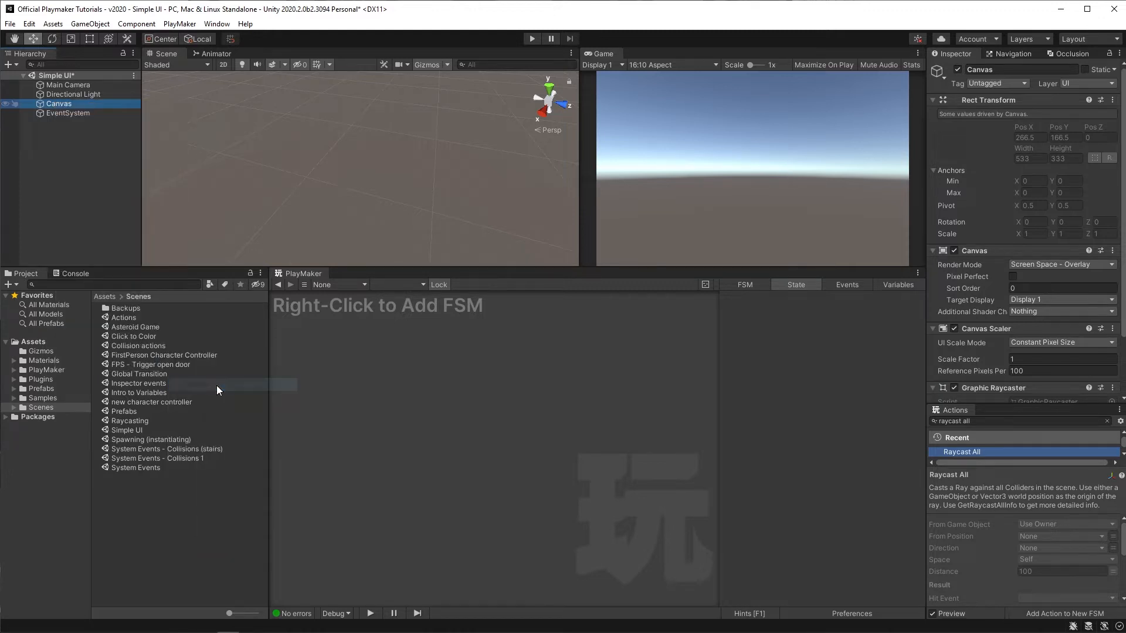
Step: Enter Play mode and click the new button in the game view to test it
click(532, 39)
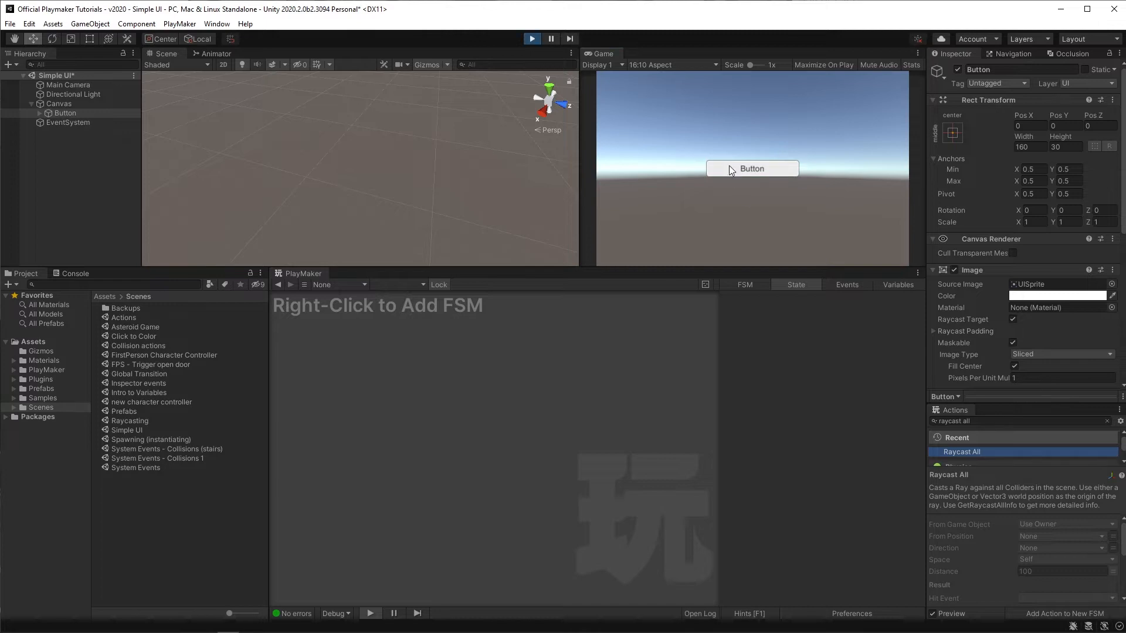
click(732, 169)
click(730, 171)
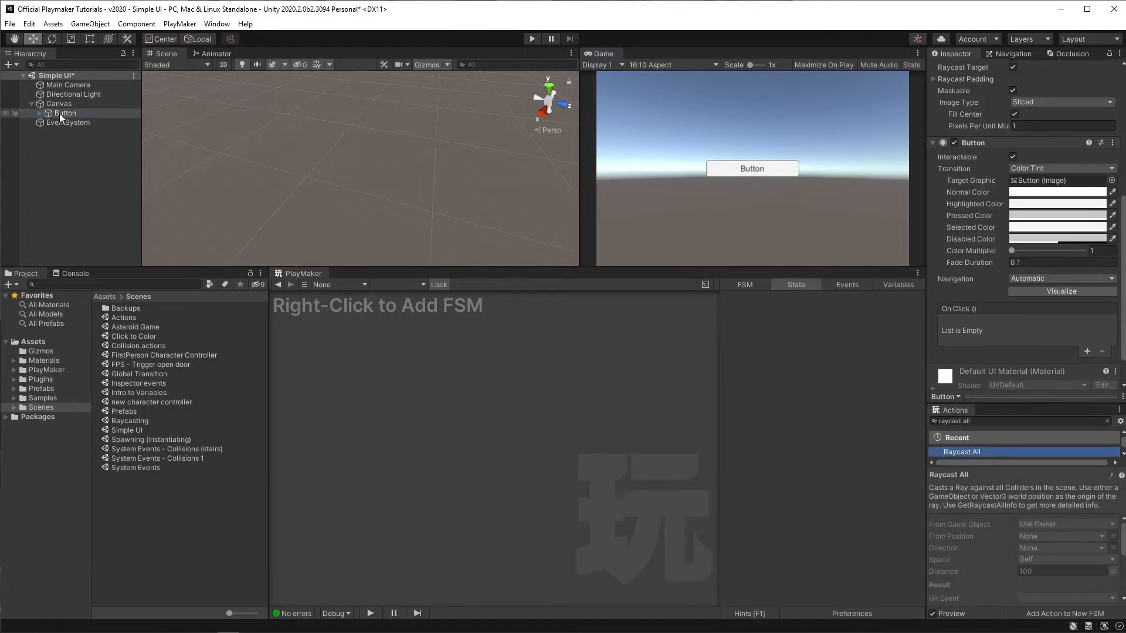
Step: Select the Button and add a PlayMaker FSM to it
click(59, 113)
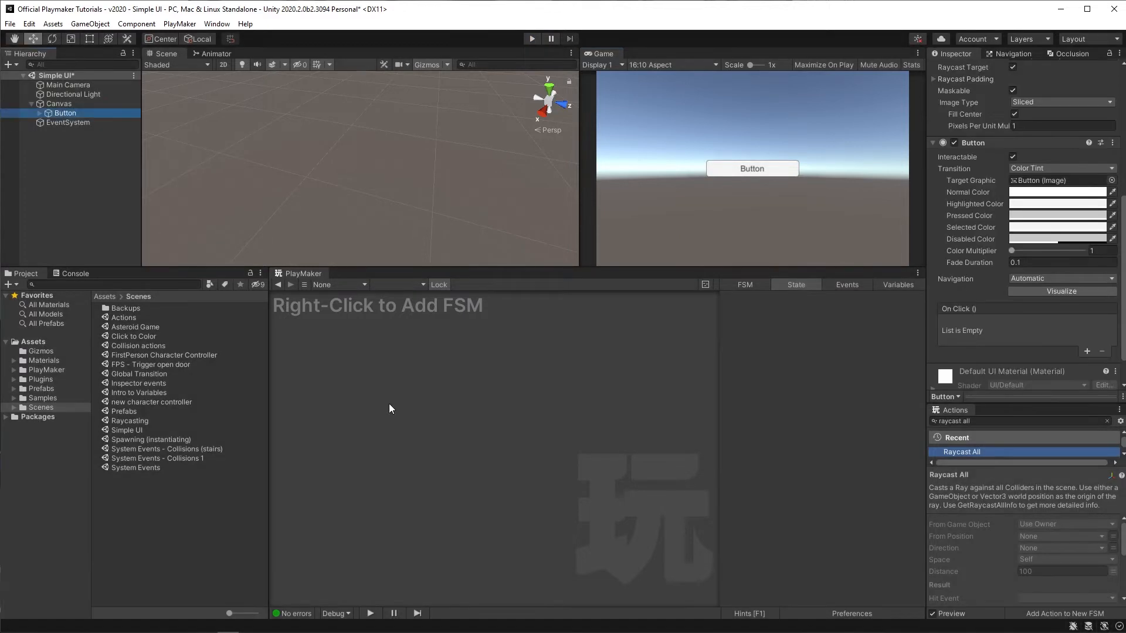
right_click(381, 365)
click(389, 374)
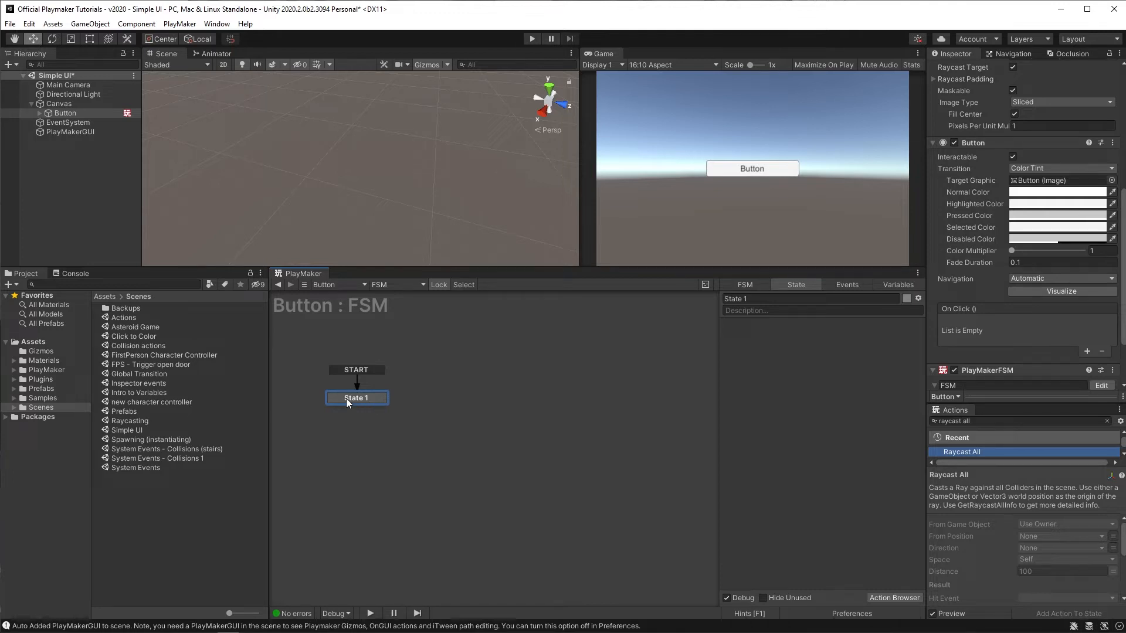
Step: Search the actions for 'ui text set' and add UI Text Set Text to State 1
click(961, 418)
text(ui)
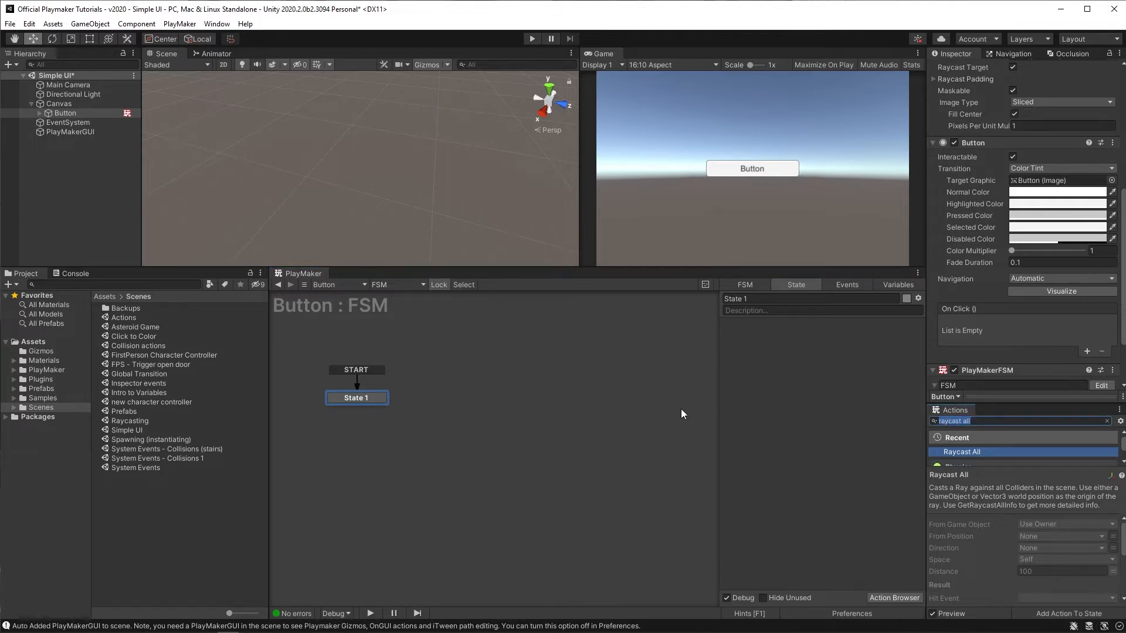
text( text set)
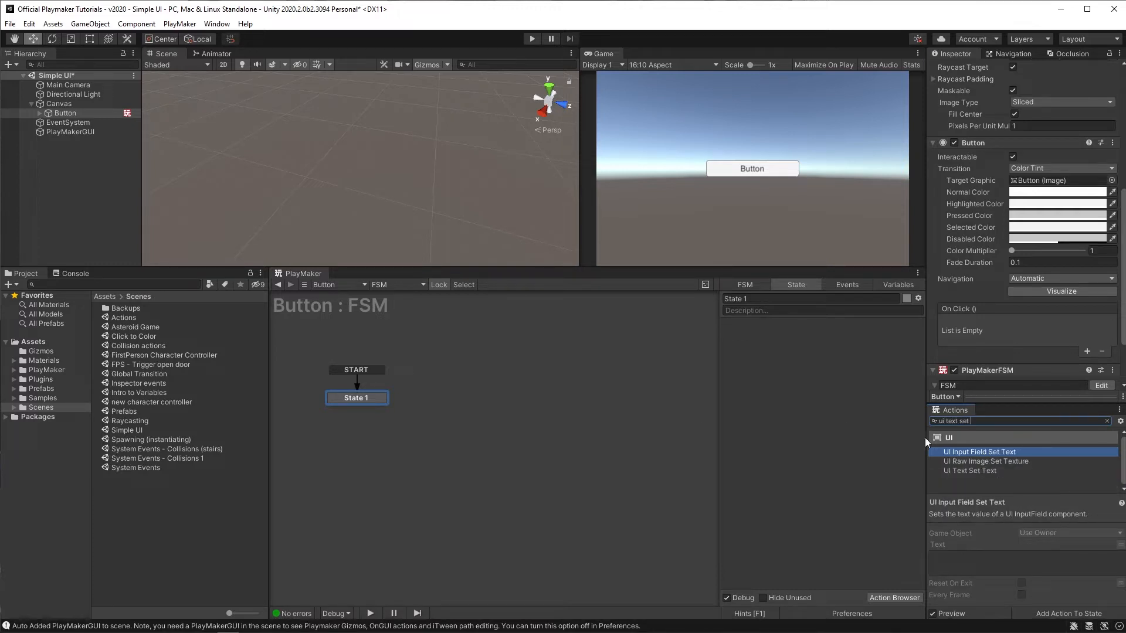
drag(953, 470, 774, 405)
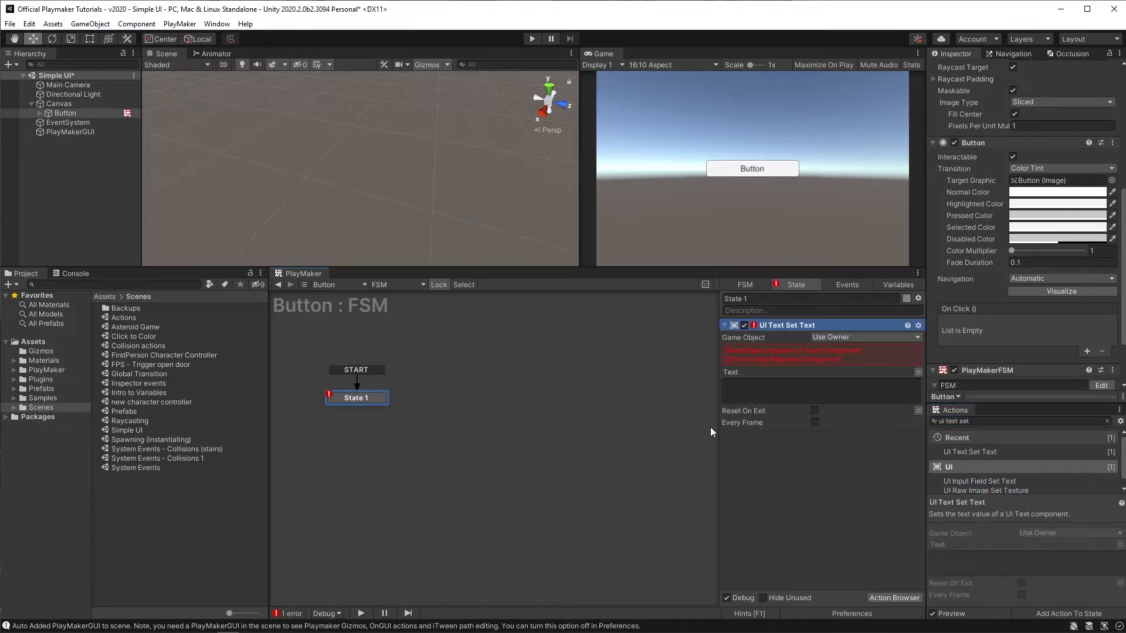
Step: Point the UI Text Set Text action at the button's Text child object and set its text to 'Press me!'
click(823, 339)
click(847, 363)
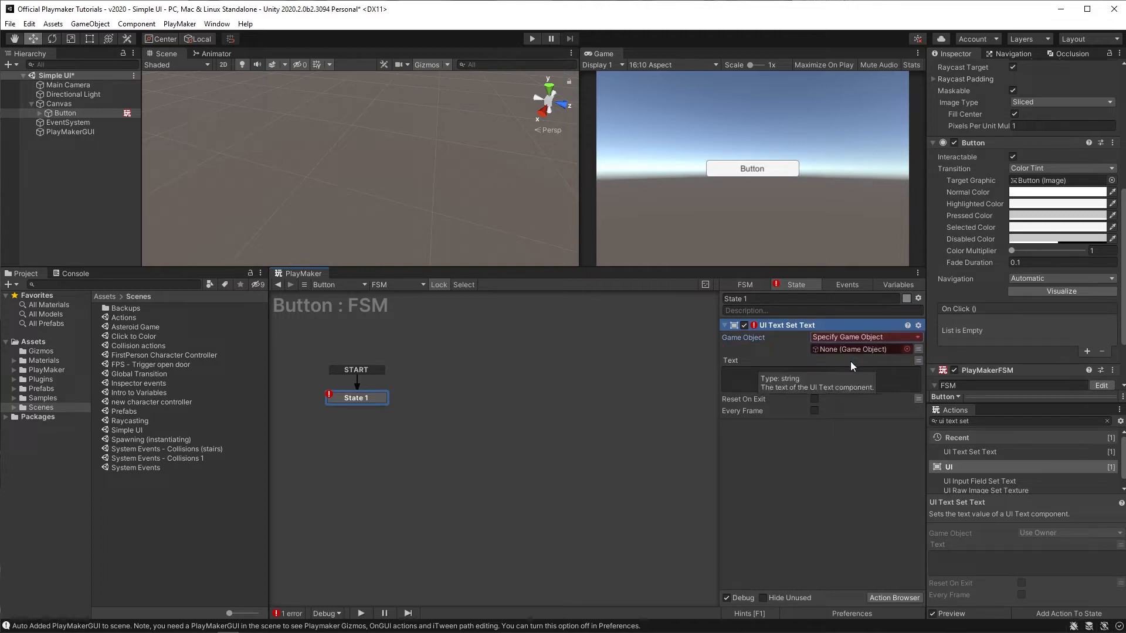
click(39, 112)
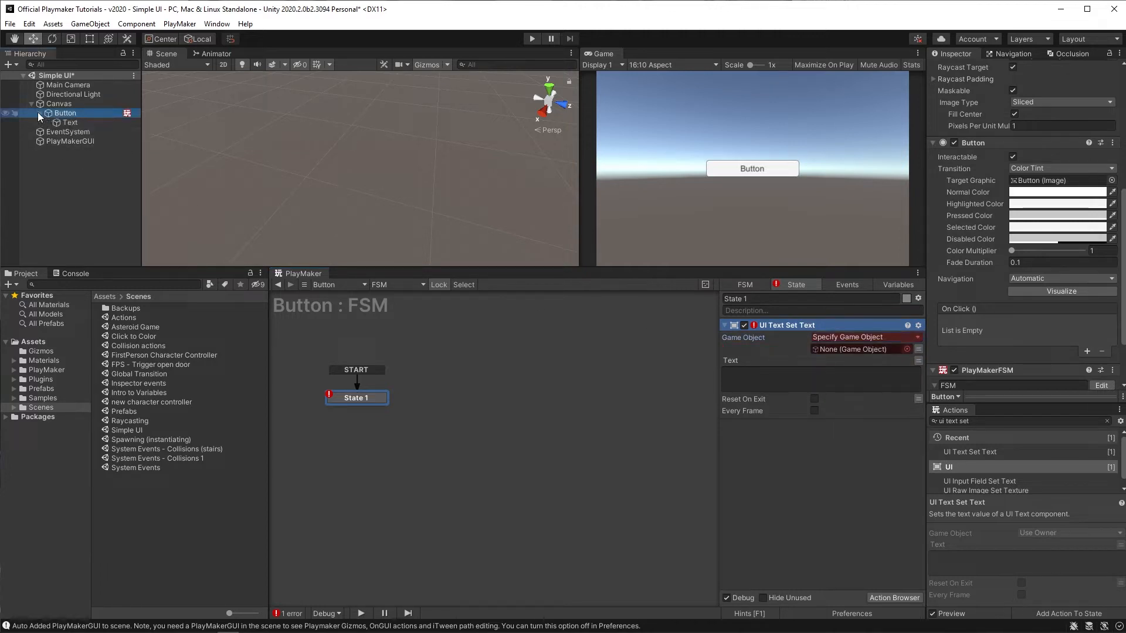
drag(68, 122, 763, 338)
drag(843, 364, 841, 347)
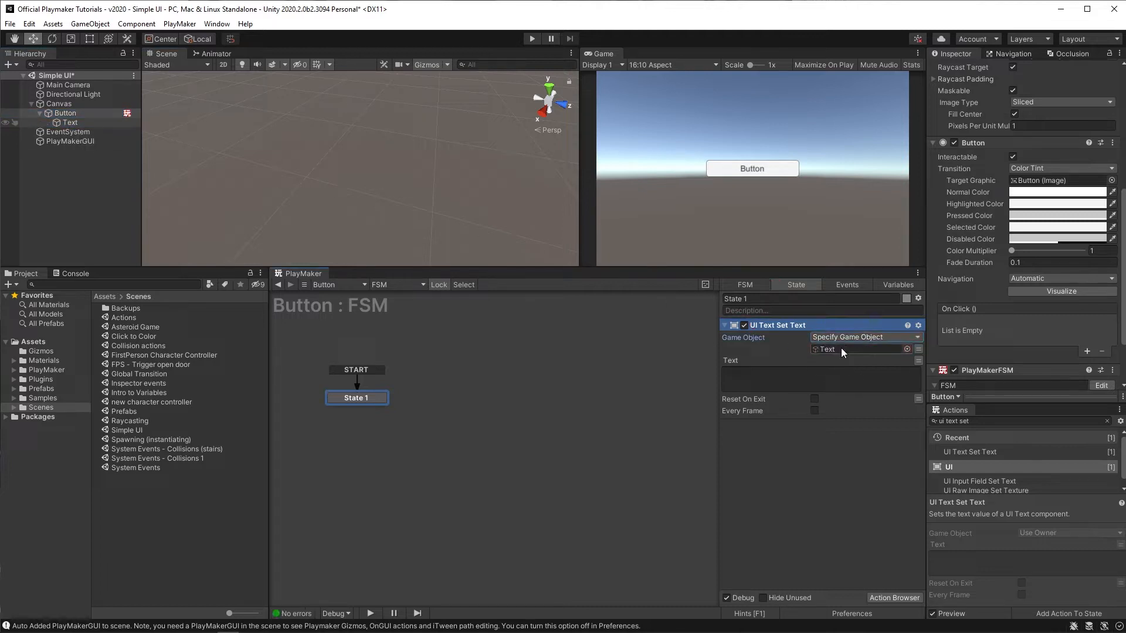
click(788, 382)
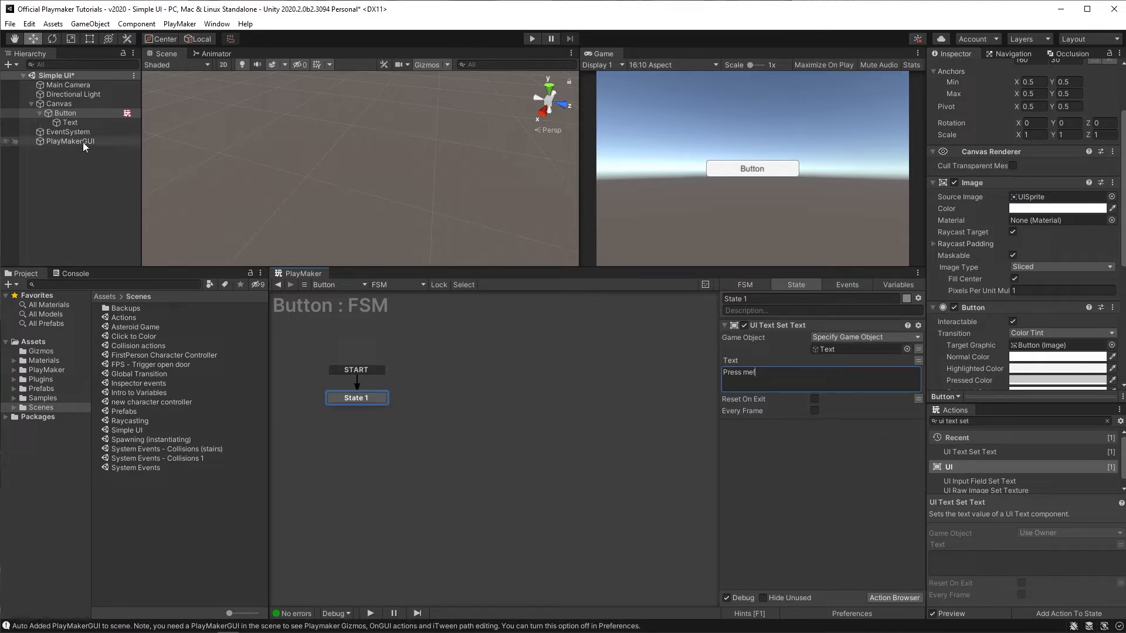
Step: Inspect the Text object's text field and run Play mode to check the button label
click(70, 121)
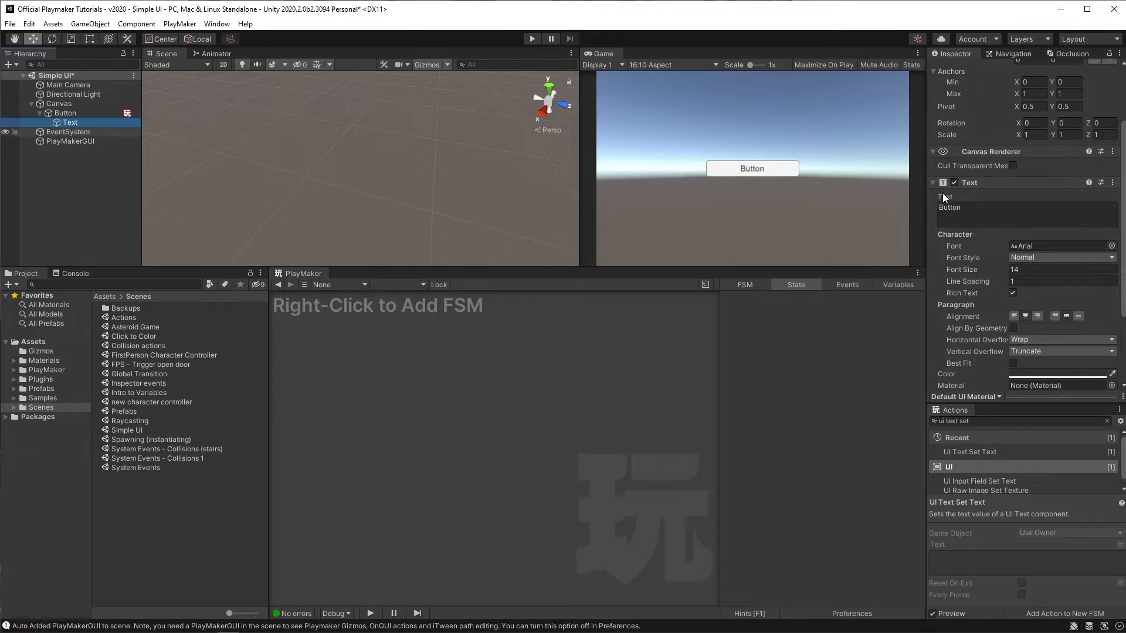
click(986, 219)
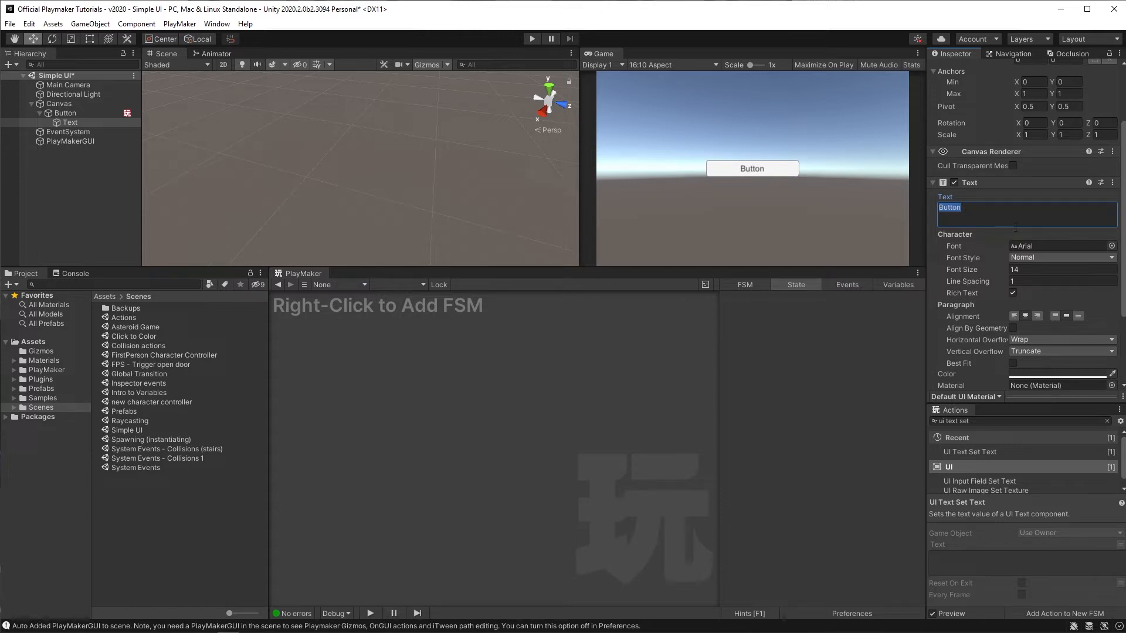
click(531, 39)
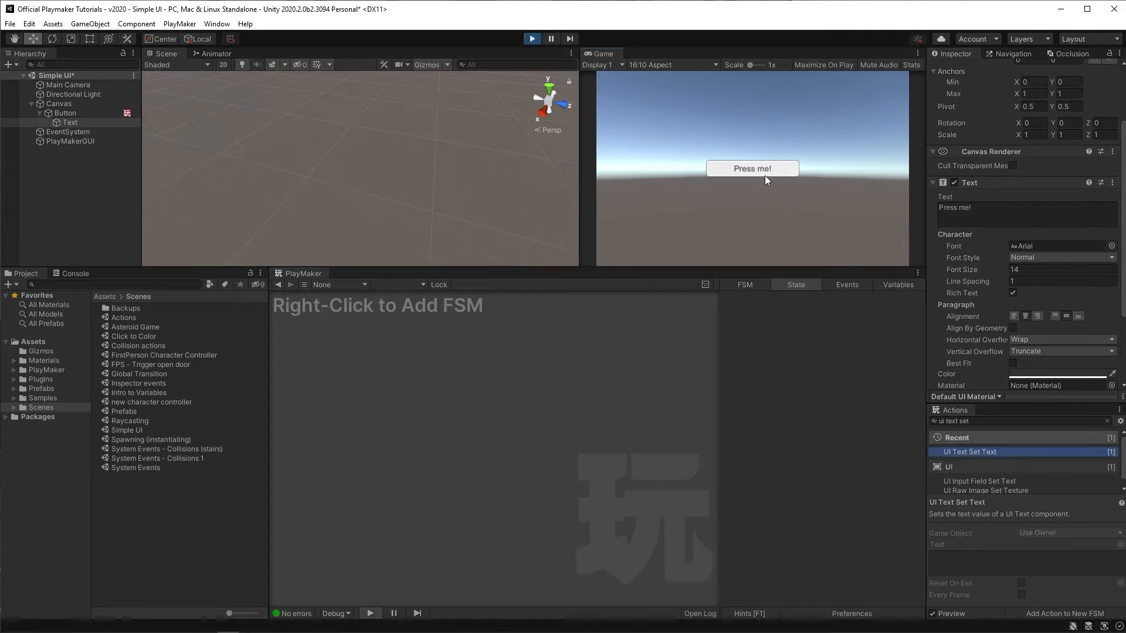
click(532, 39)
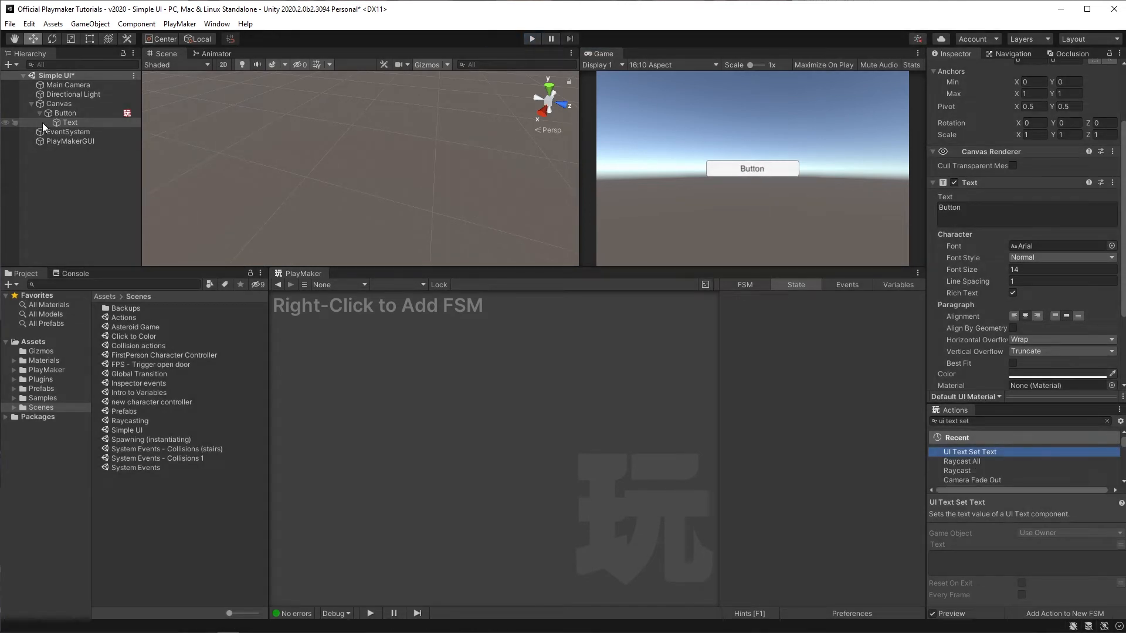
Step: Rename the Button FSM's State 1 to idle
click(61, 113)
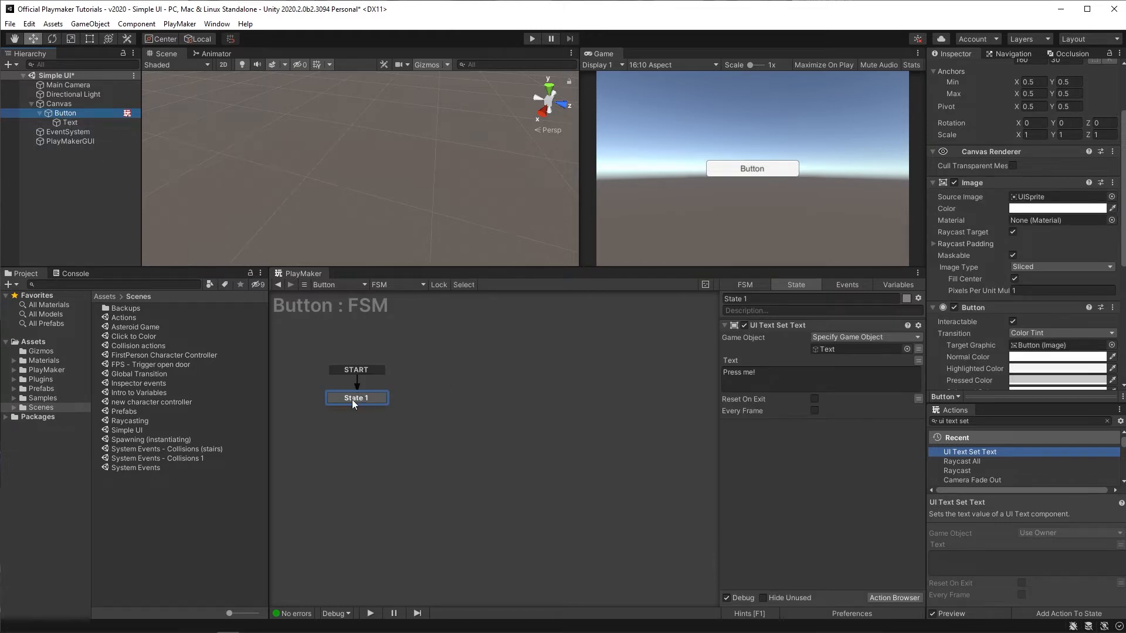
click(353, 400)
click(758, 299)
text(idle)
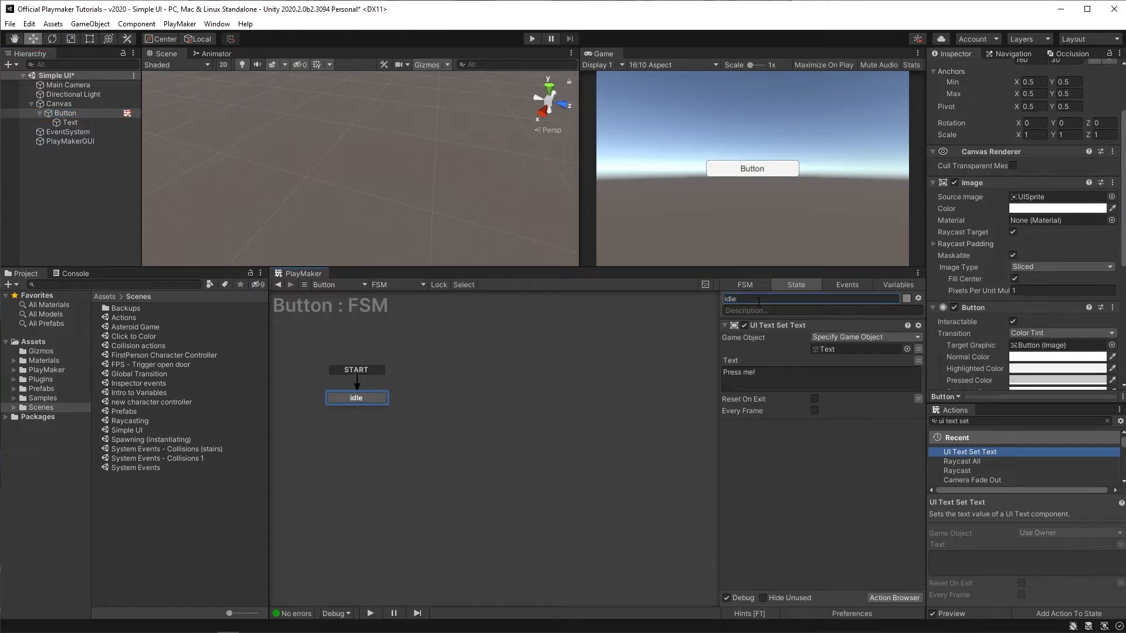
Step: Add a second state to the FSM graph and name it Clicked
right_click(472, 376)
click(502, 382)
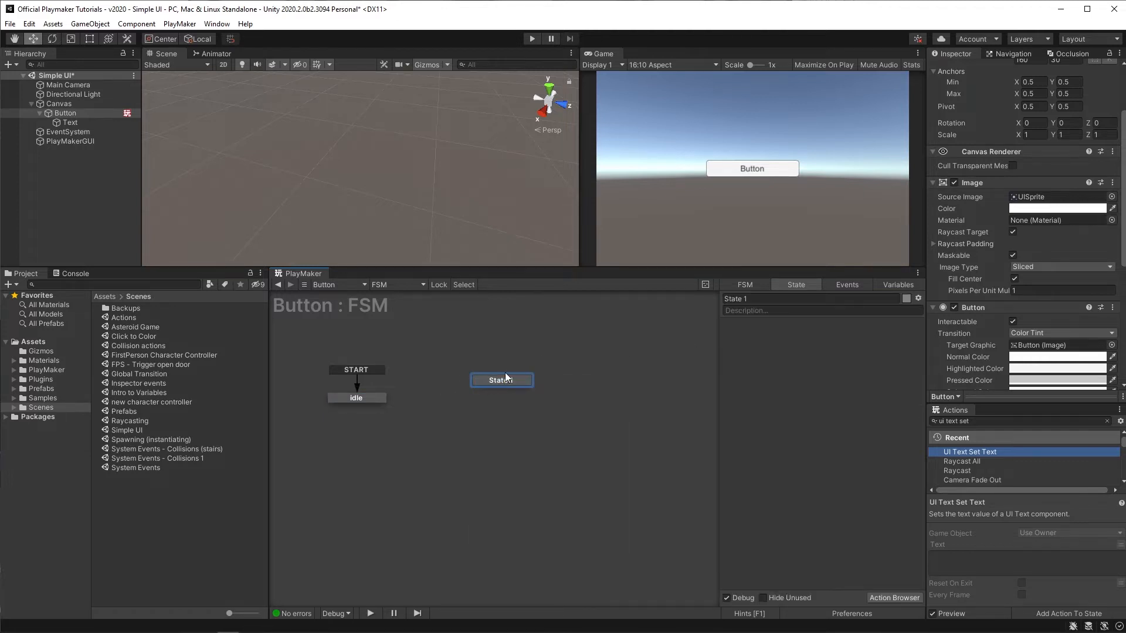
click(764, 297)
text(Clic)
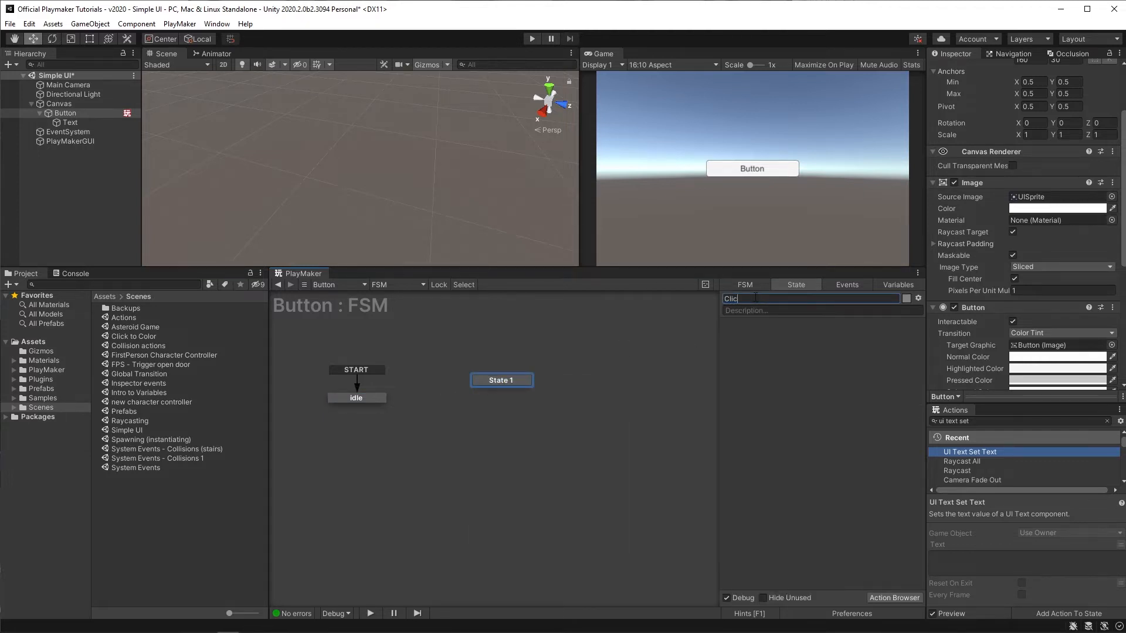
text(ked)
Step: Add a UI CLICK global transition to the Clicked state
right_click(514, 381)
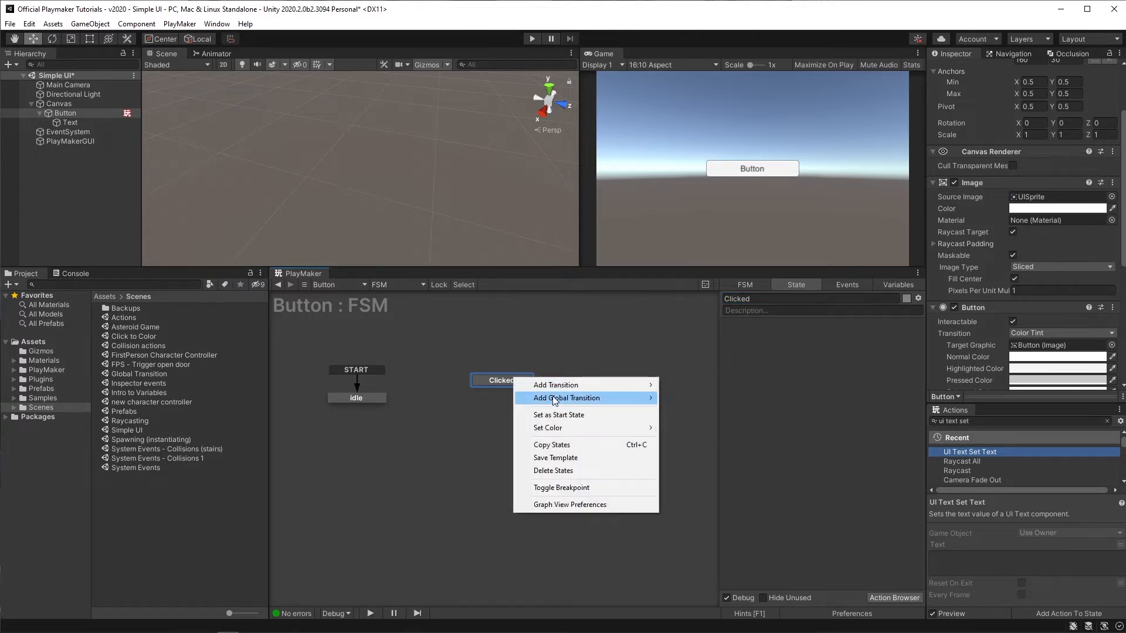
mouse_move(555, 400)
mouse_move(716, 438)
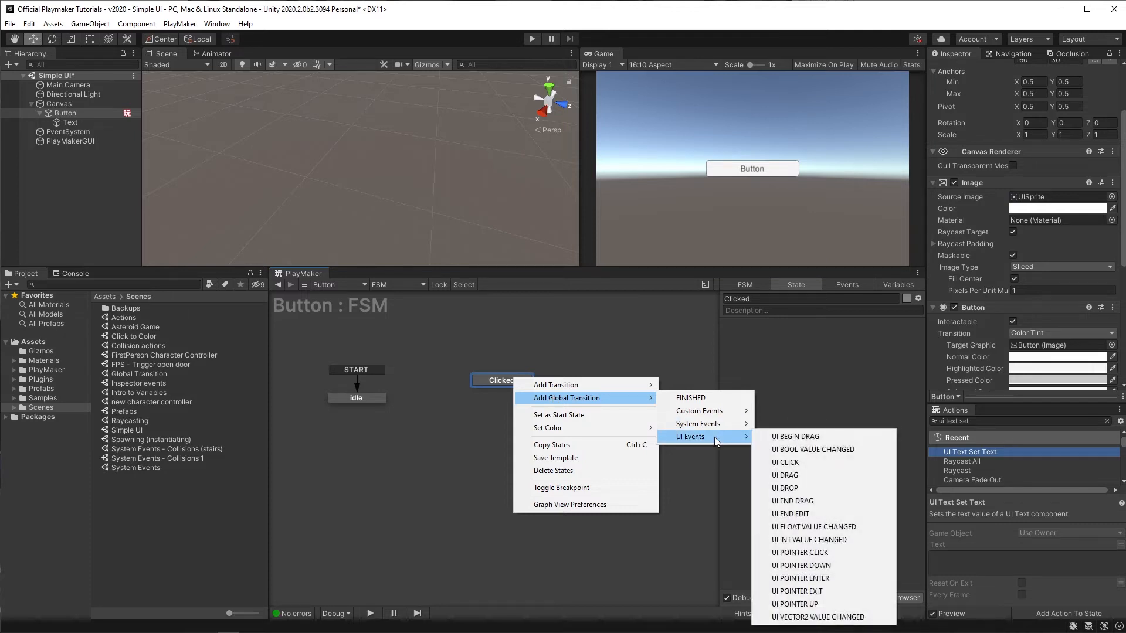
click(803, 463)
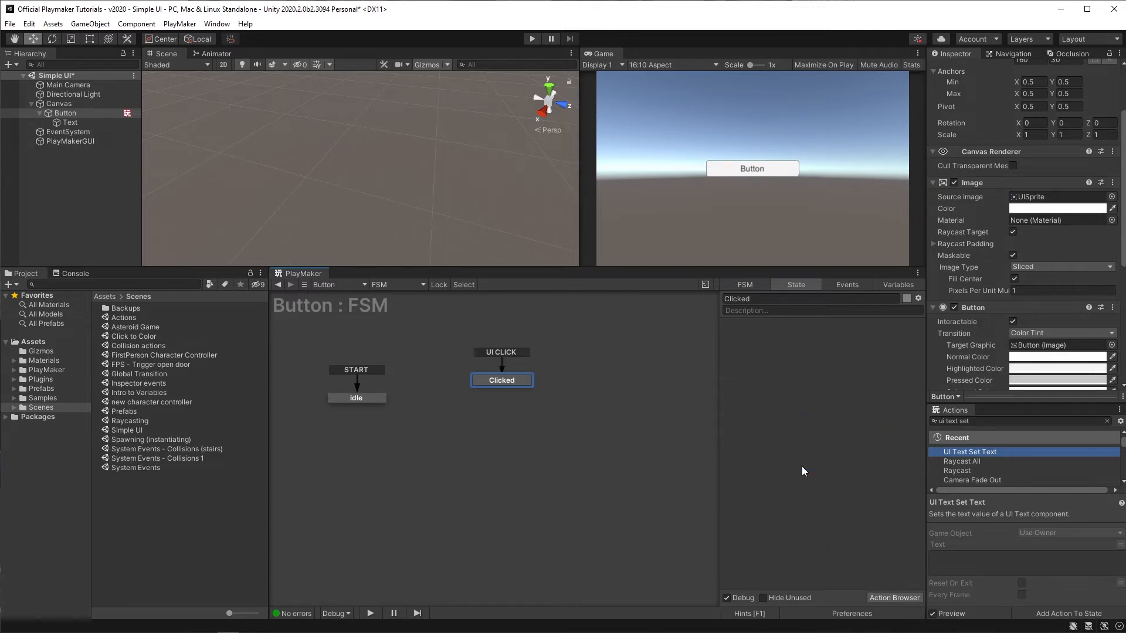
Step: Test the FSM in Play mode by clicking the button, then review the idle and Clicked states
drag(513, 384, 456, 398)
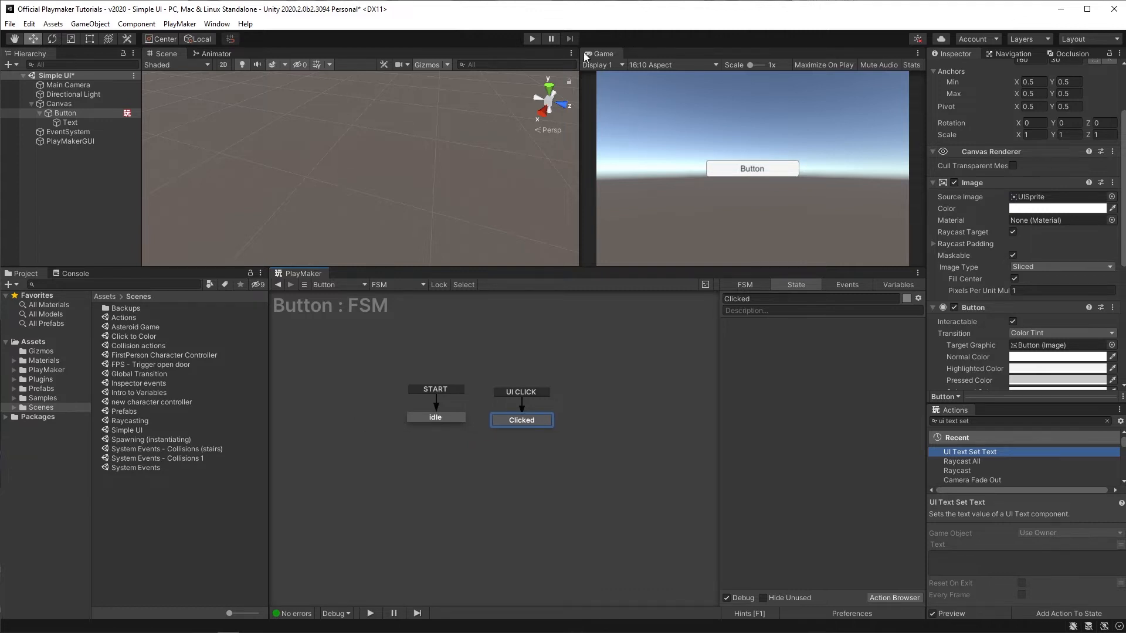
click(531, 38)
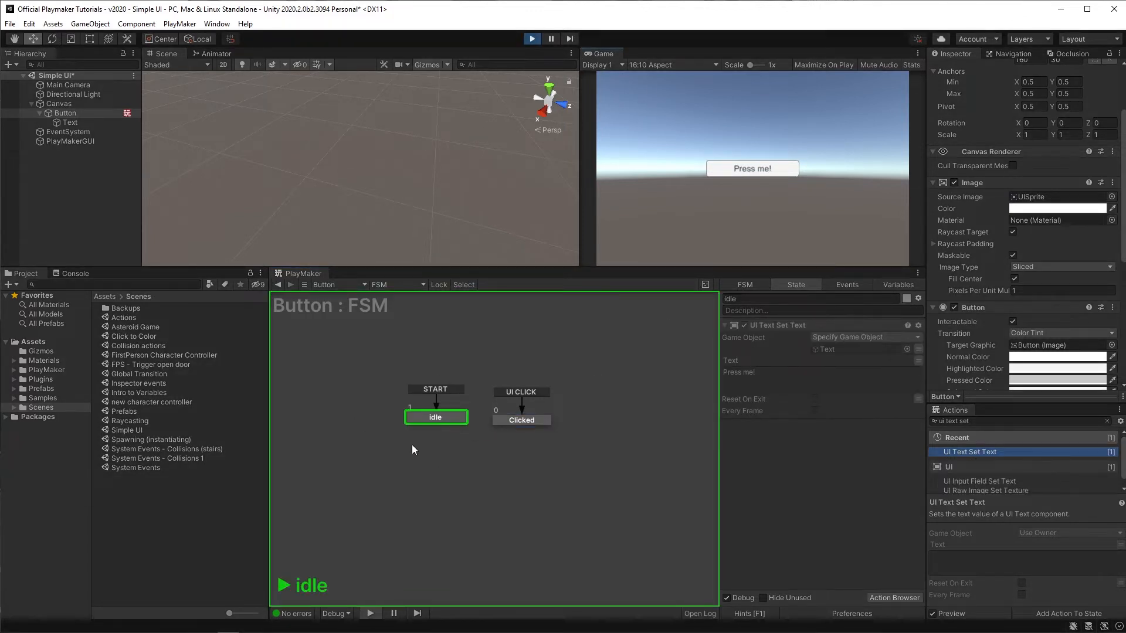
click(756, 167)
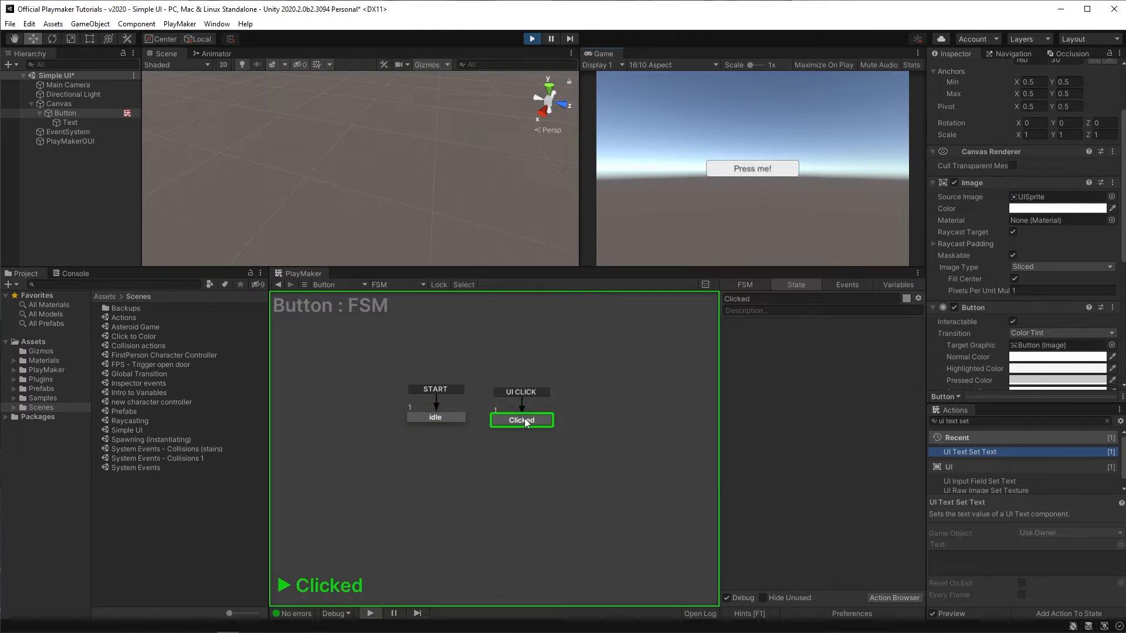
click(532, 39)
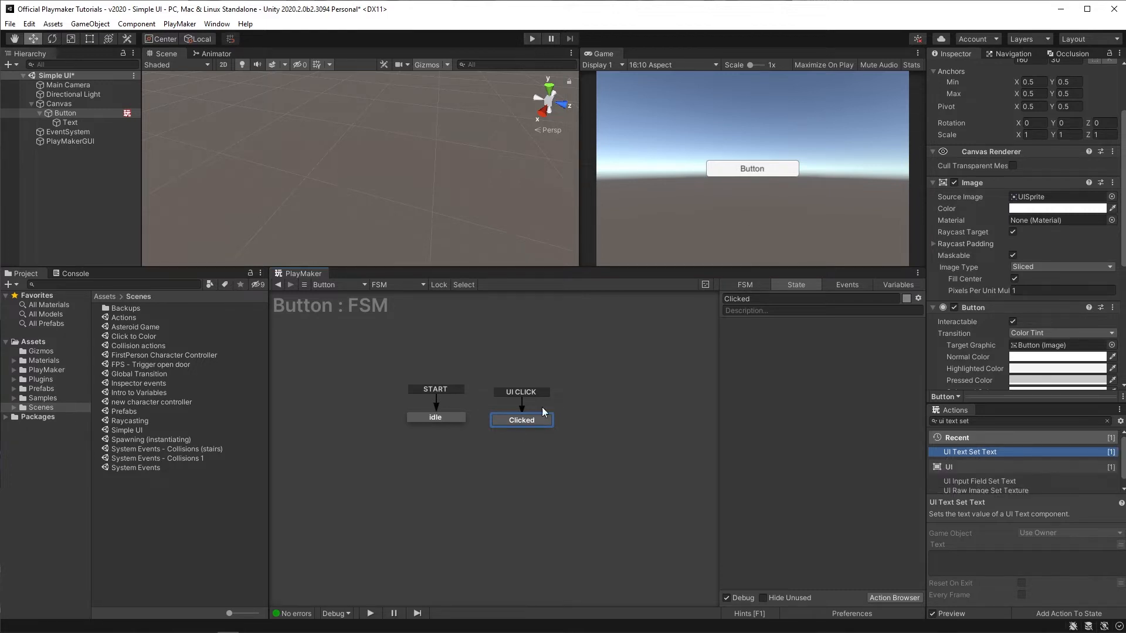
click(429, 413)
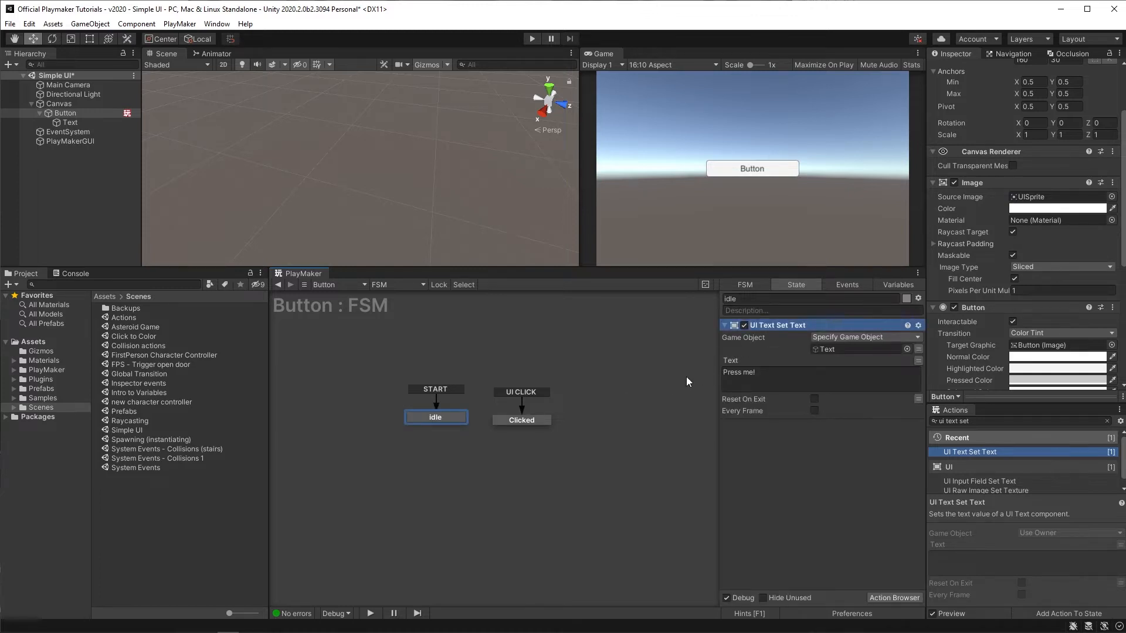
click(517, 422)
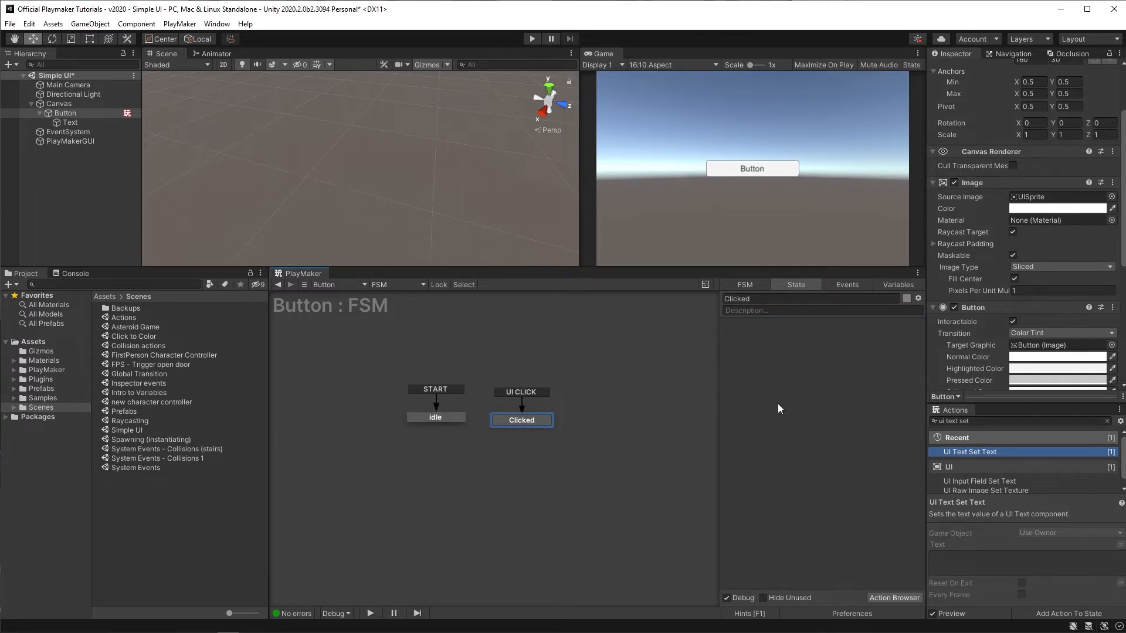
Step: Set the text of the Clicked state's UI Text Set Text action to Clicked!
click(792, 380)
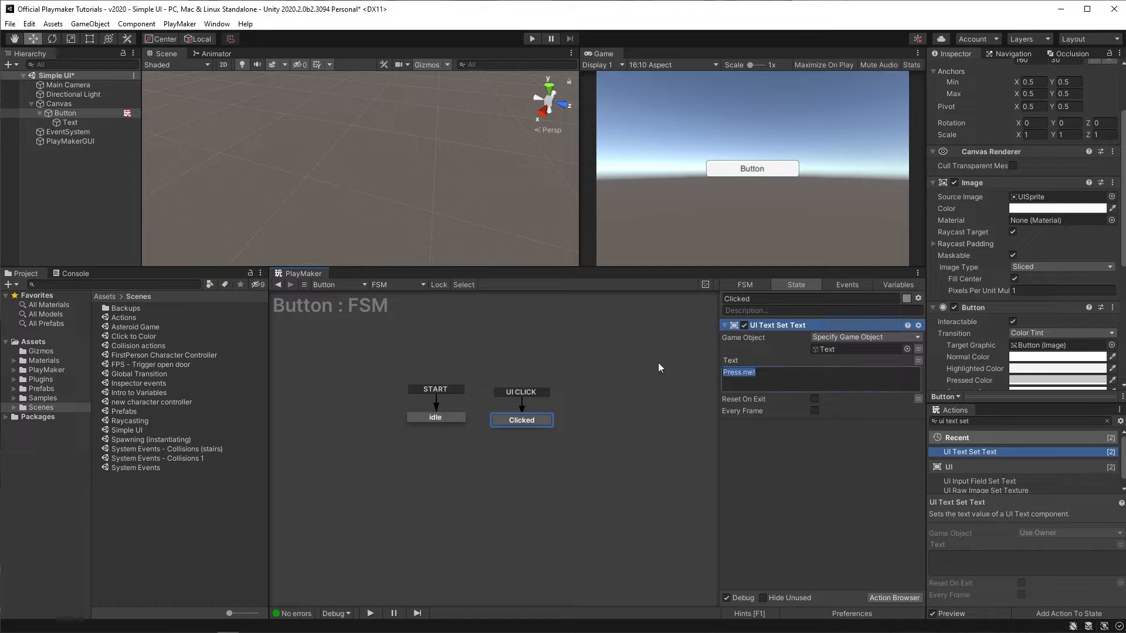
text(Clicked!)
Step: Test the FSM in Play mode by clicking the button, then exit Play mode
click(530, 40)
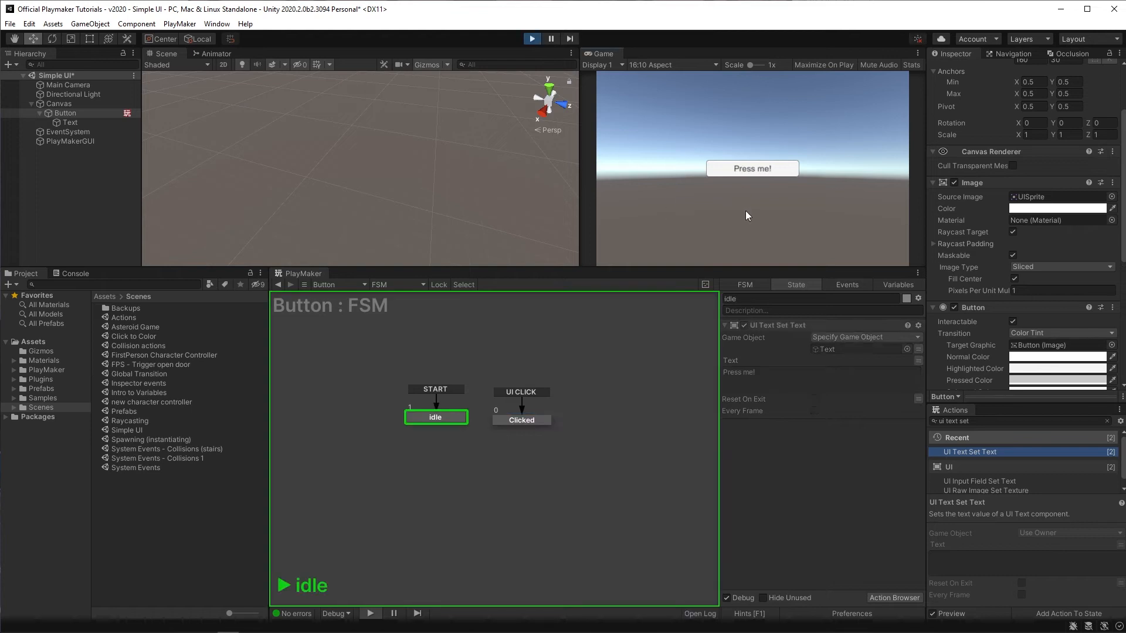
click(734, 168)
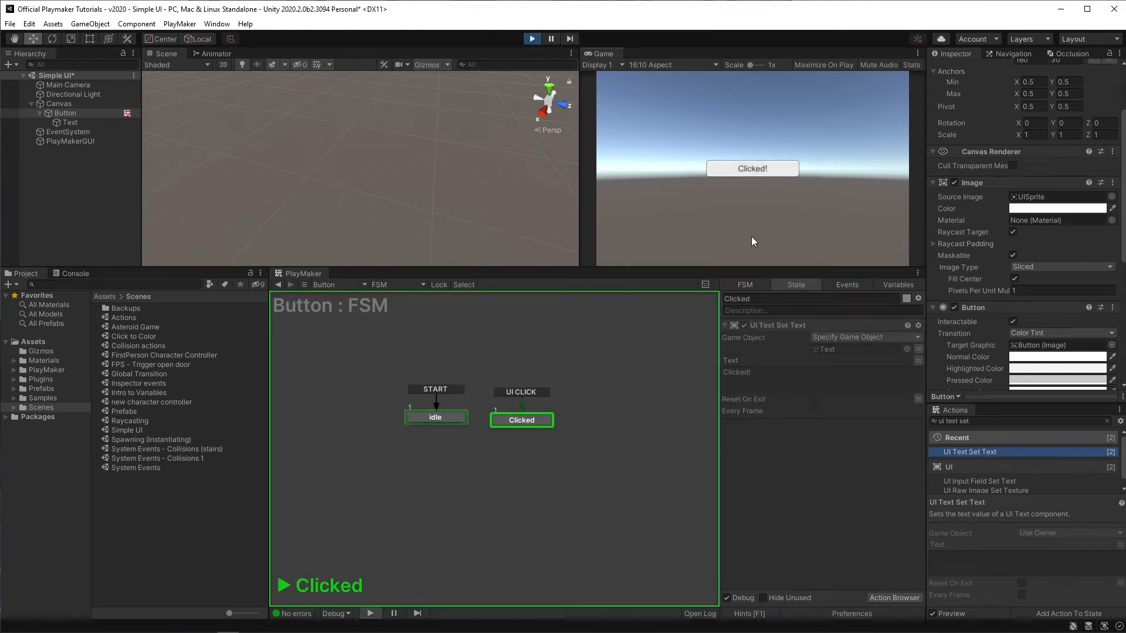
click(532, 39)
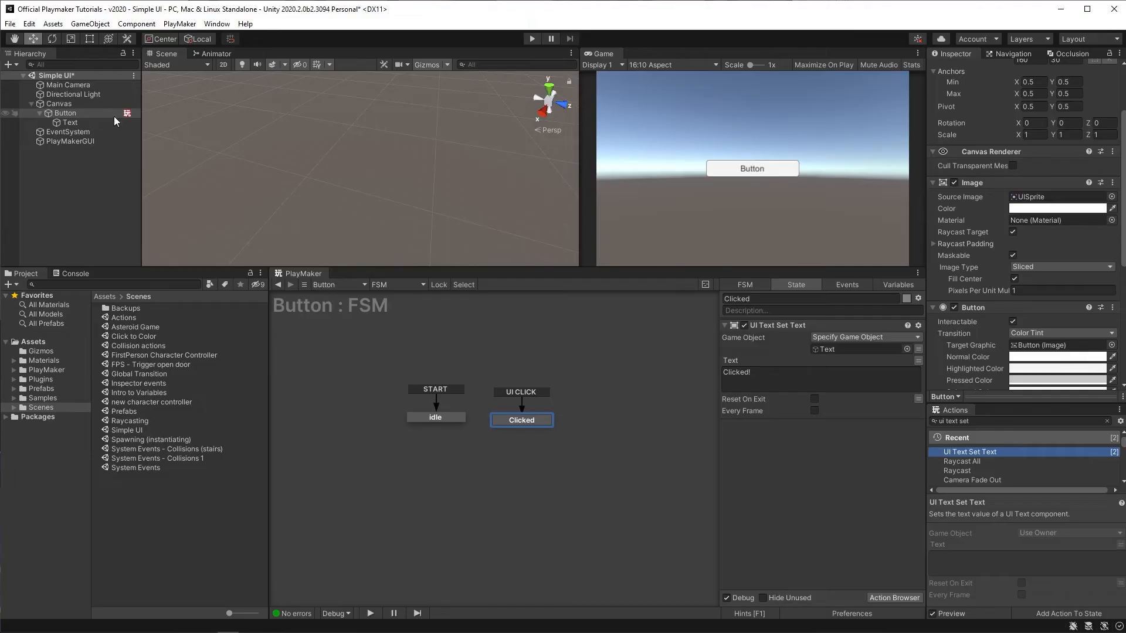
Step: Create a UI Toggle under the Canvas
click(56, 105)
right_click(57, 104)
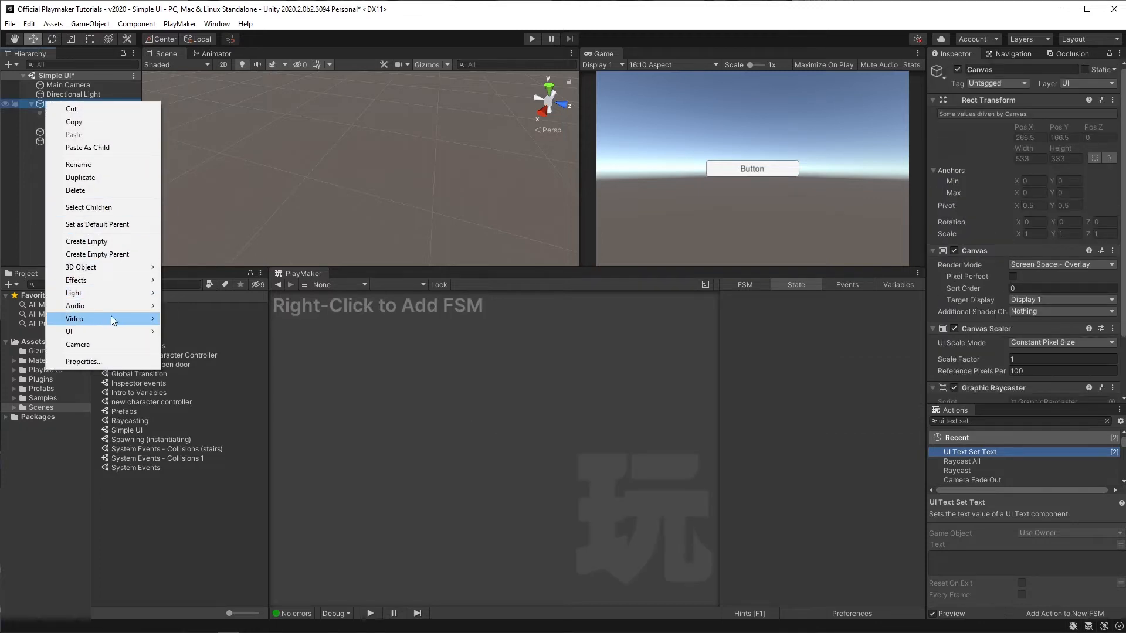
mouse_move(114, 329)
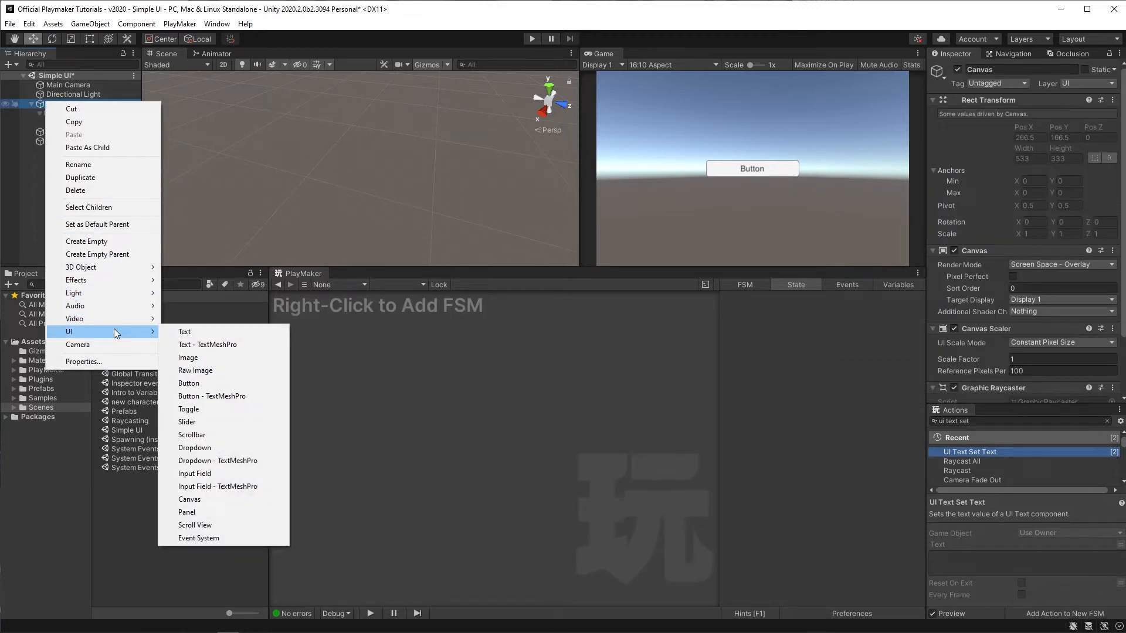
click(227, 411)
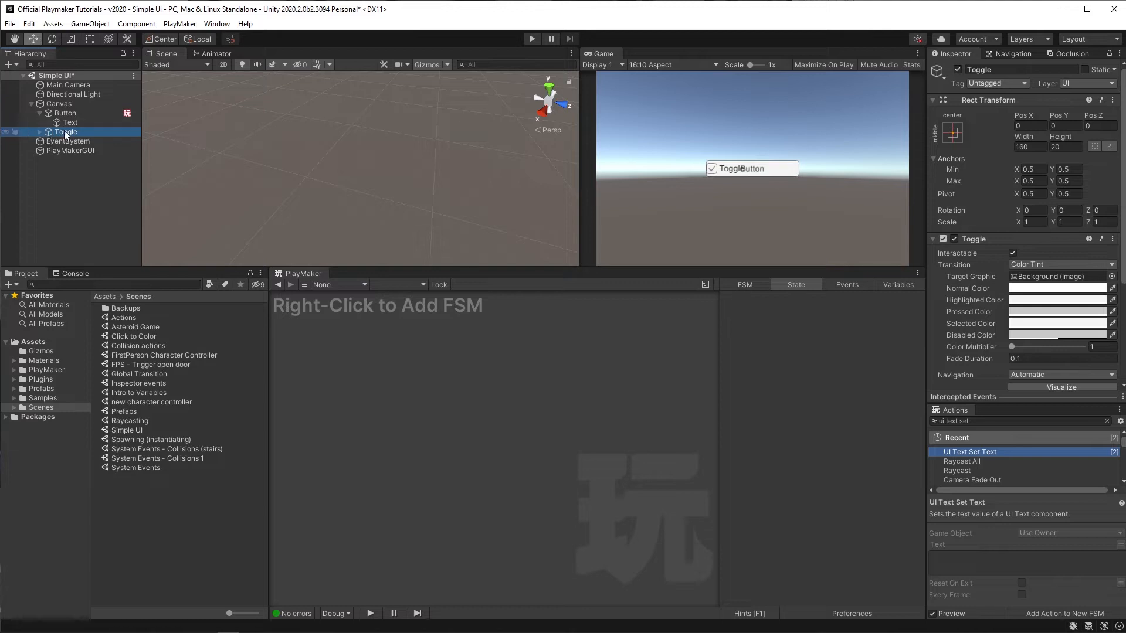
Step: Add an FSM to the Toggle
right_click(406, 375)
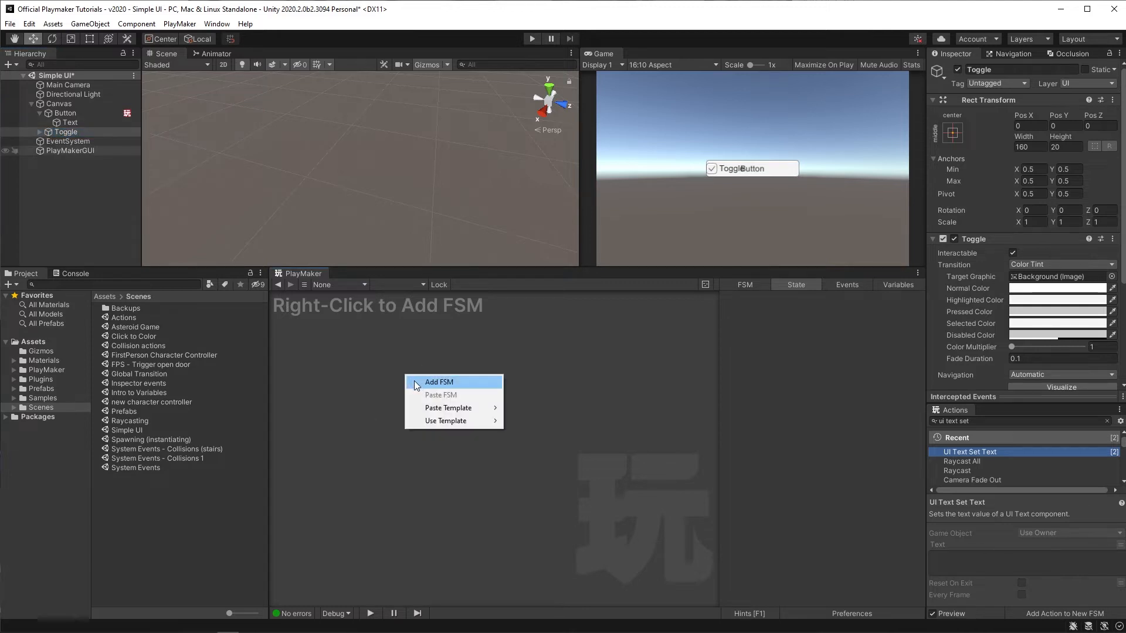
click(412, 382)
click(66, 132)
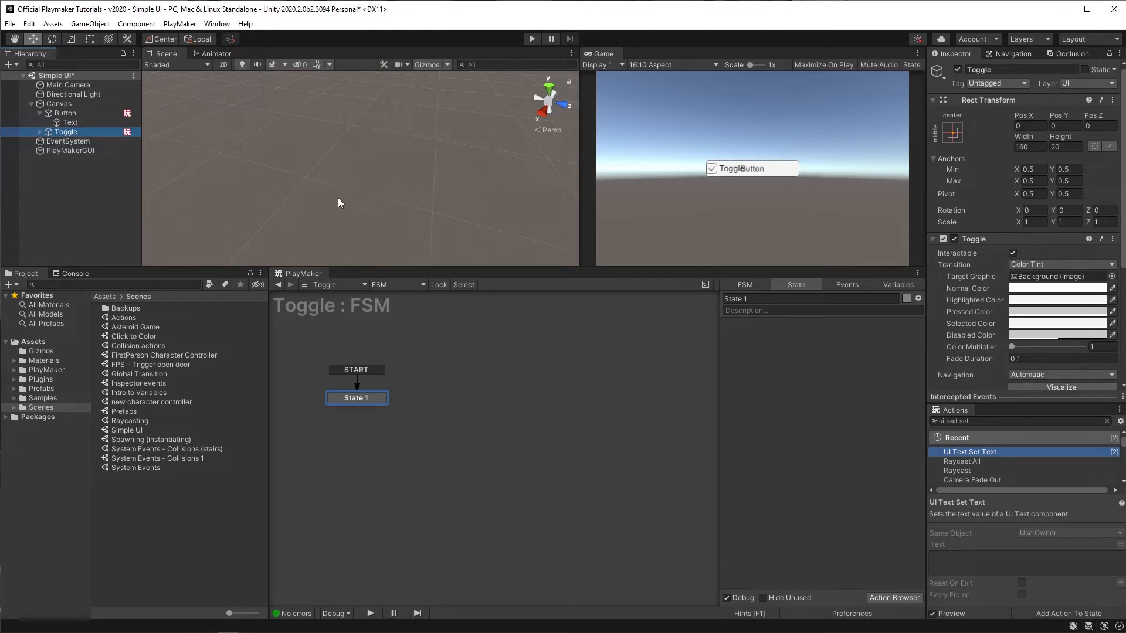
Step: Move the Toggle above the button, to about Pos Y 35.9
key(f)
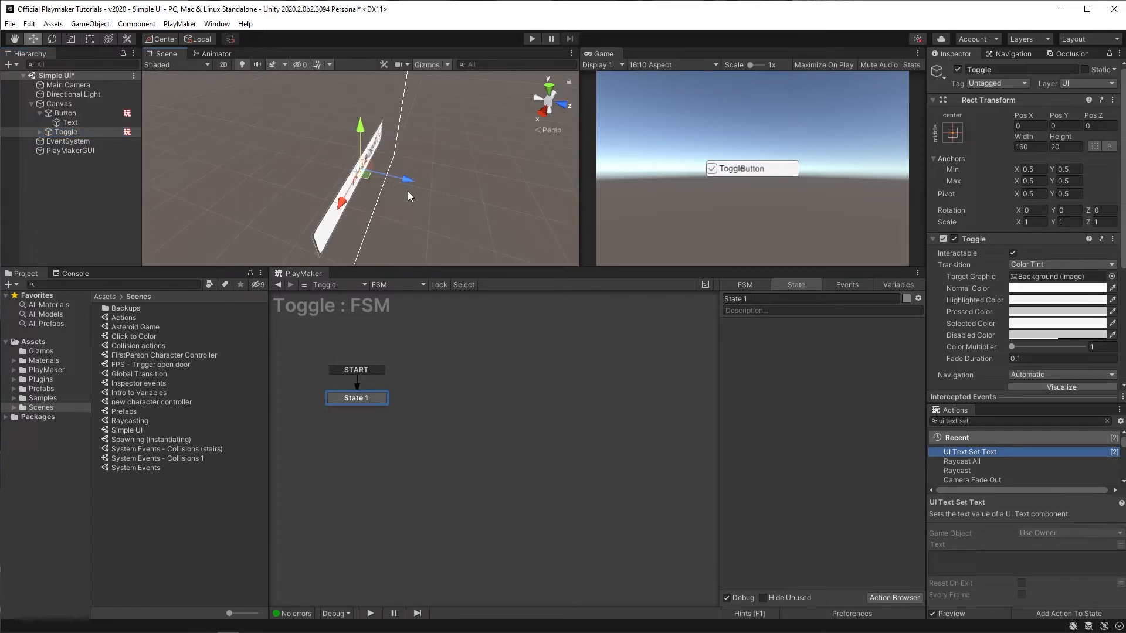
alt+drag(407, 191, 459, 129)
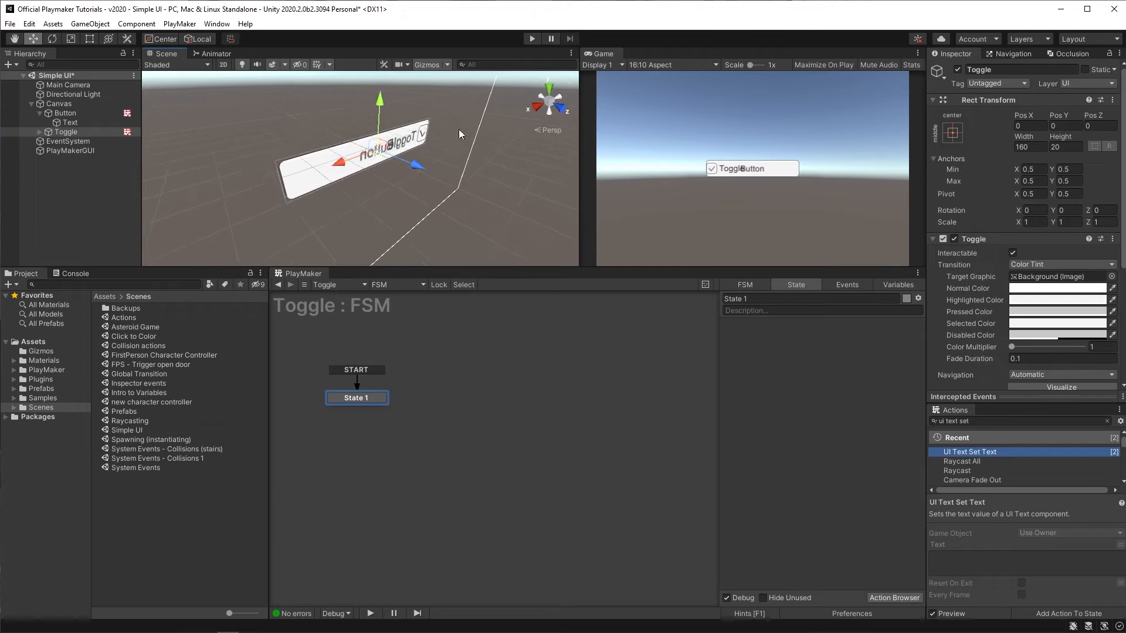
click(539, 109)
click(535, 103)
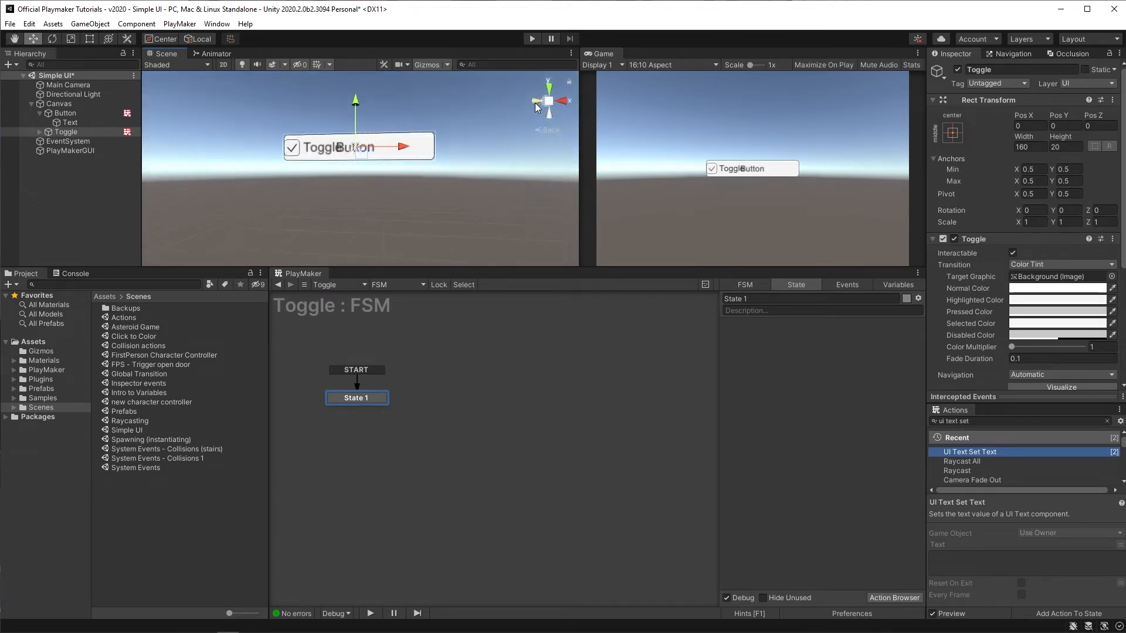
click(47, 132)
drag(354, 104, 344, 69)
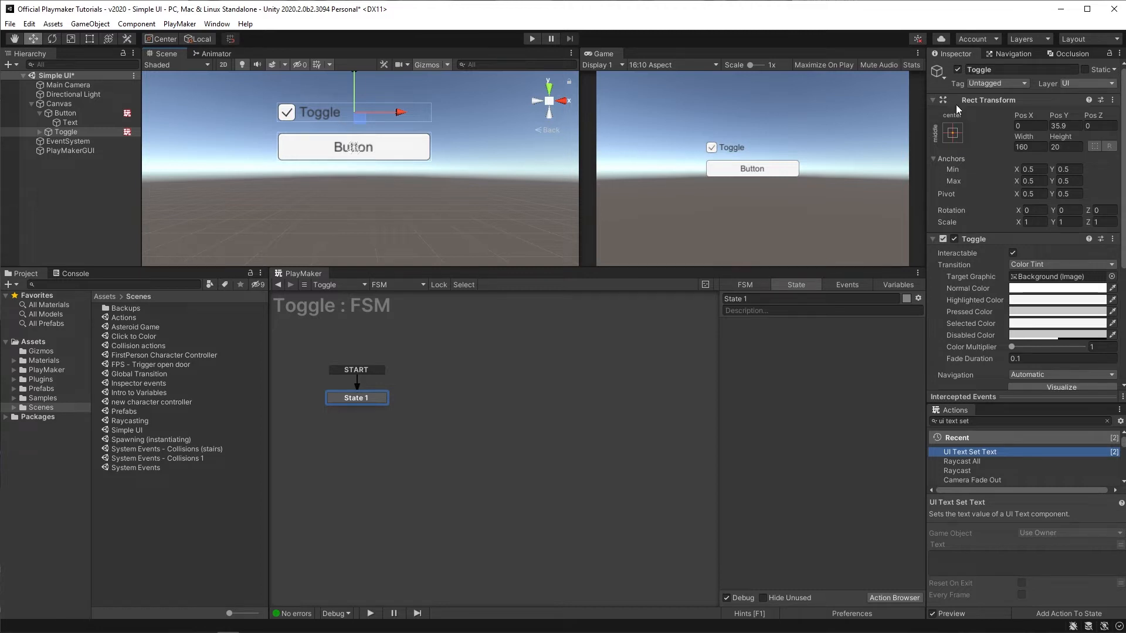
Step: Add three more states to the Toggle FSM graph and arrange them
right_click(449, 392)
click(473, 397)
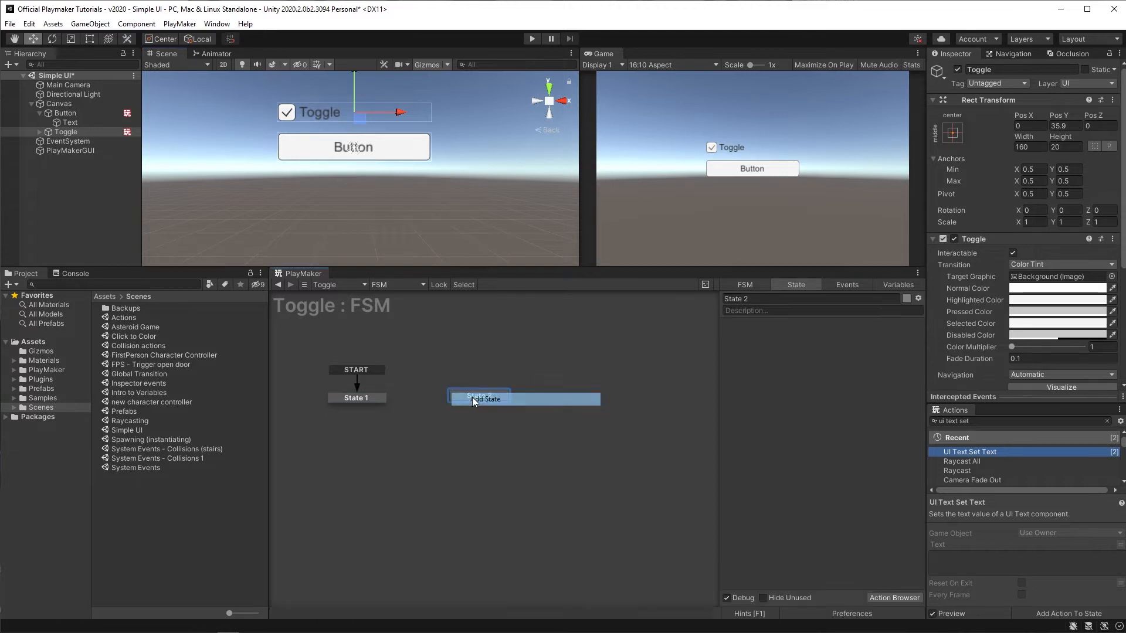
right_click(548, 392)
click(564, 401)
drag(565, 399, 559, 363)
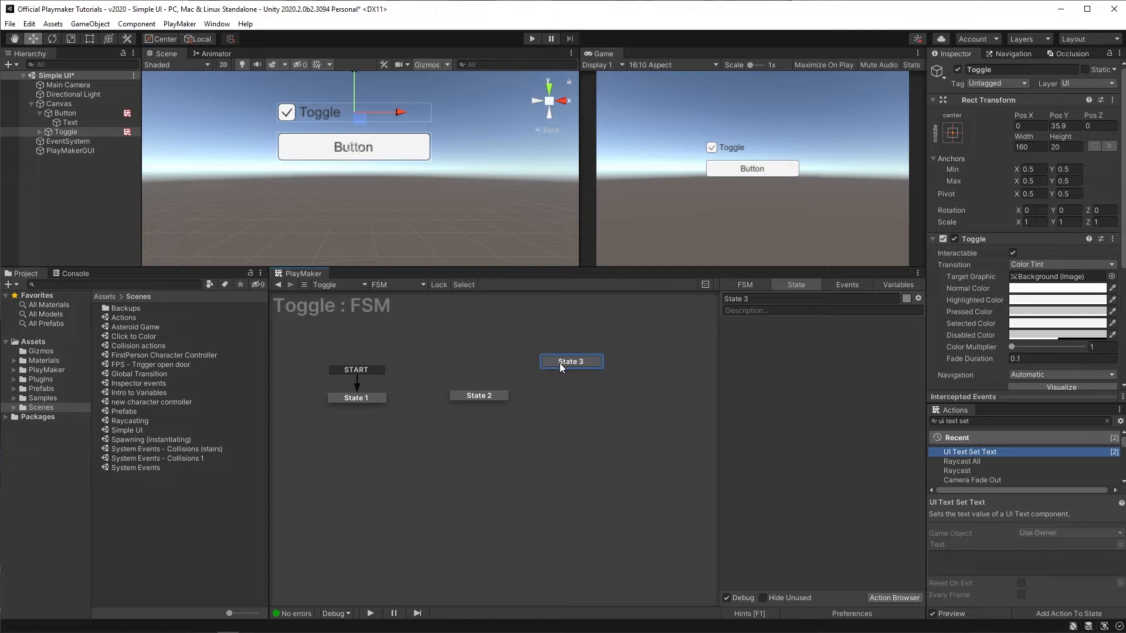
right_click(554, 428)
click(570, 432)
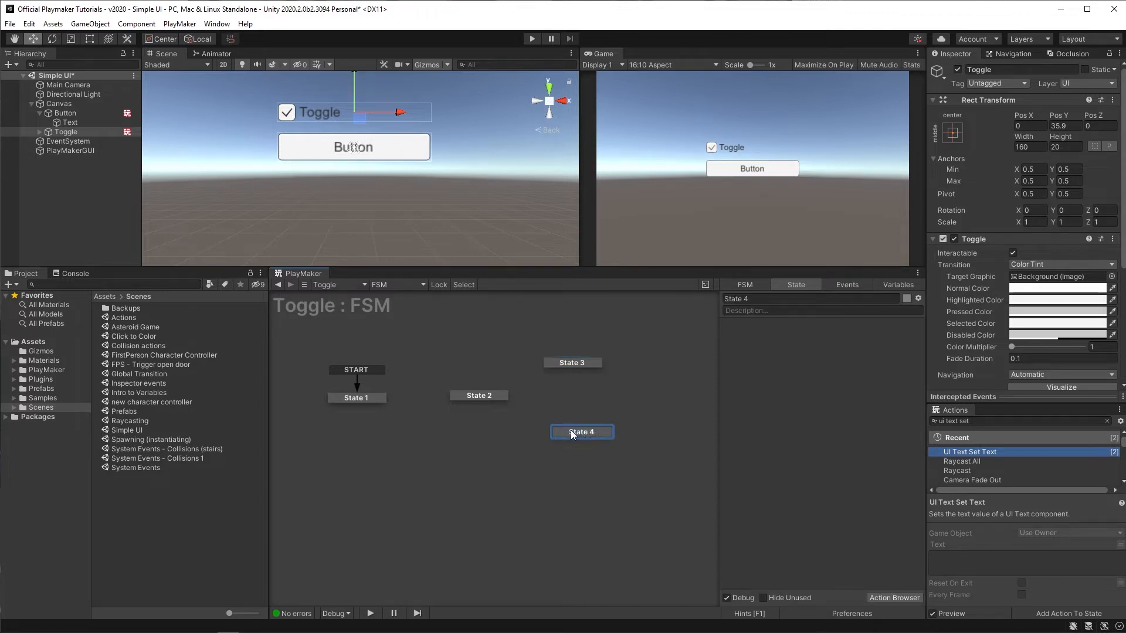
drag(571, 430, 558, 434)
Step: Rename State 2 as Bool check
click(479, 397)
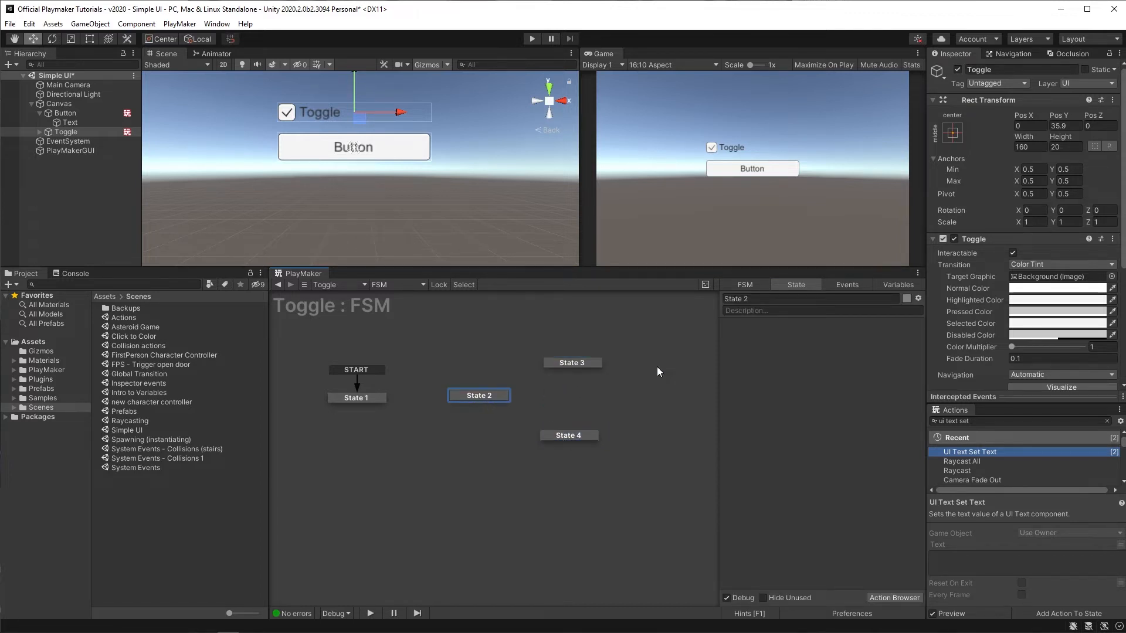
click(756, 298)
text(Bool check)
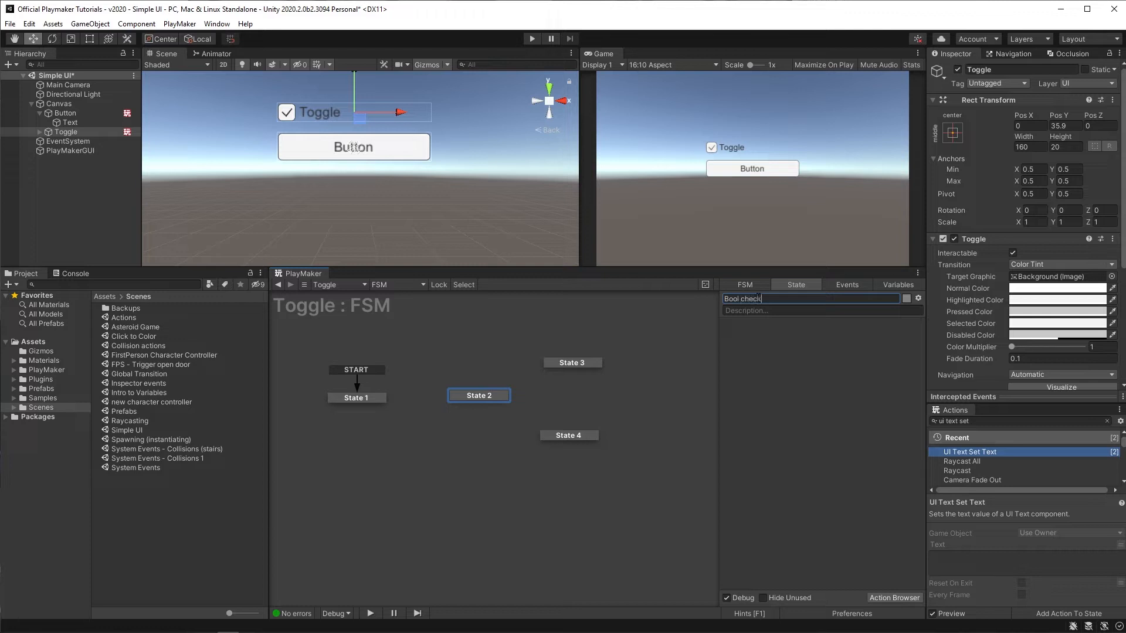
key(Return)
Step: Rename State 3 as Checked and State 4 as Unchecked
click(572, 363)
click(762, 298)
text(Checked)
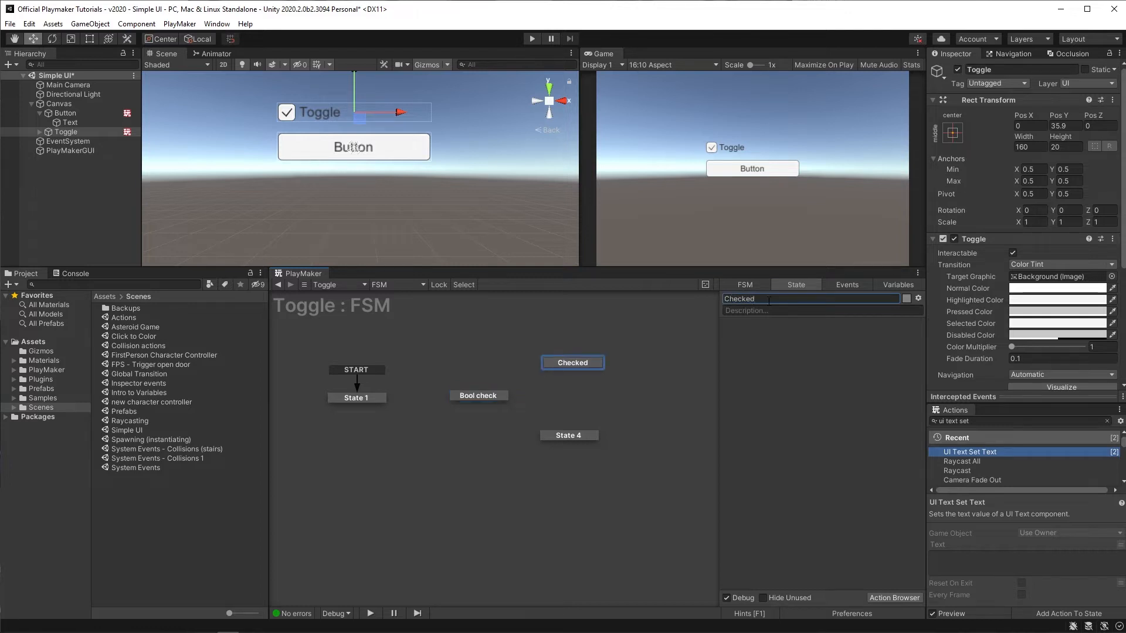
click(569, 436)
click(761, 299)
text(Unchecked)
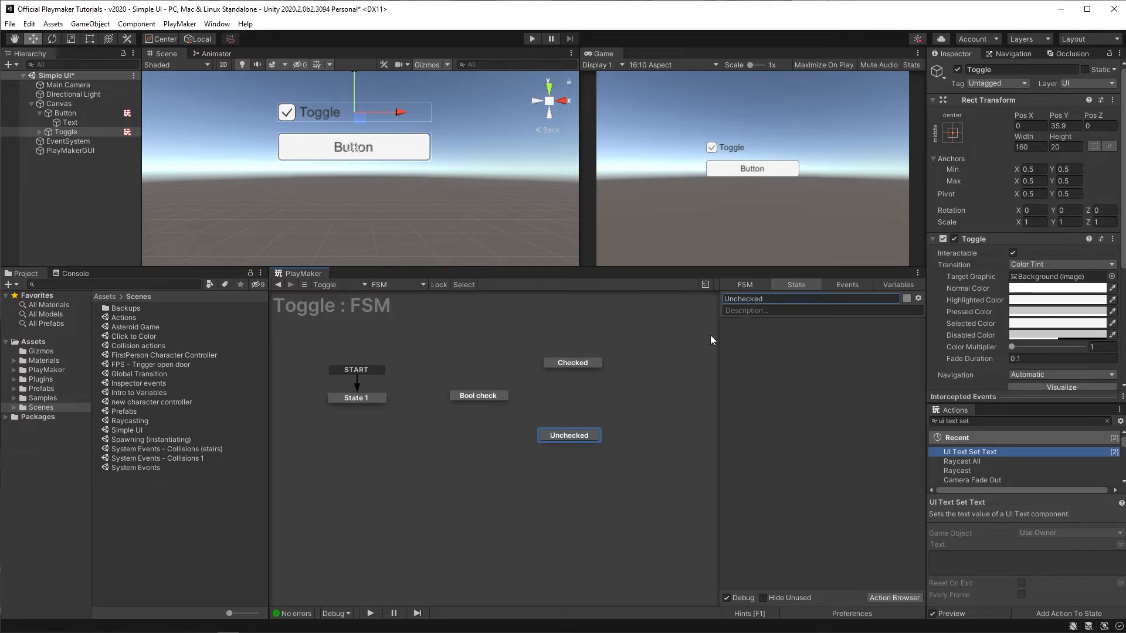
Step: Add a UI BOOL VALUE CHANGED global transition to the Bool check state
click(477, 397)
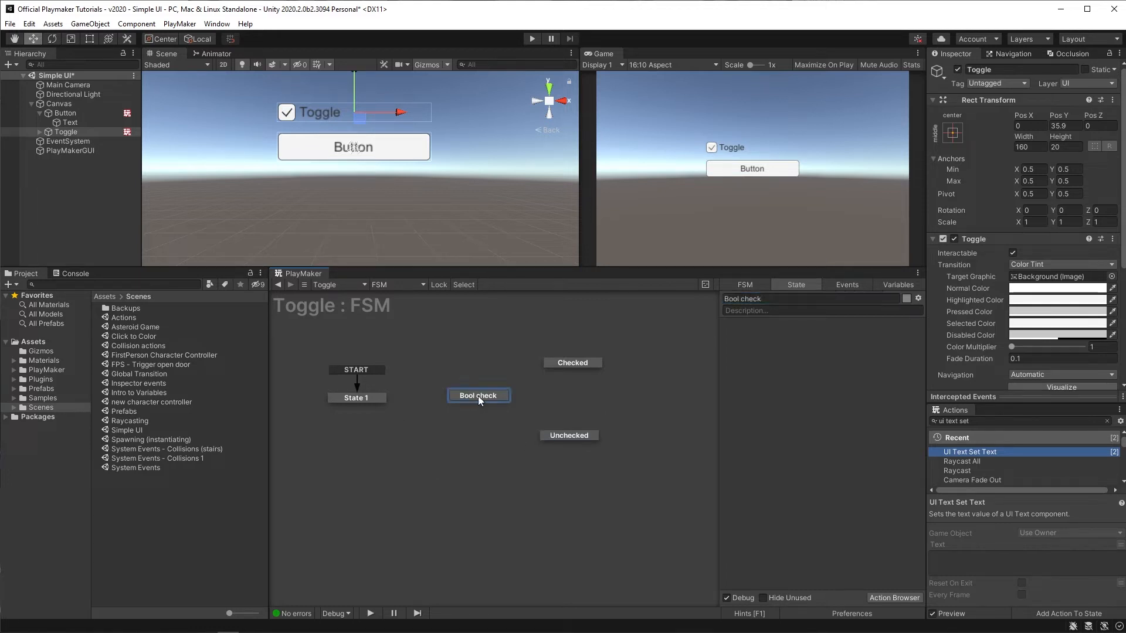
right_click(479, 396)
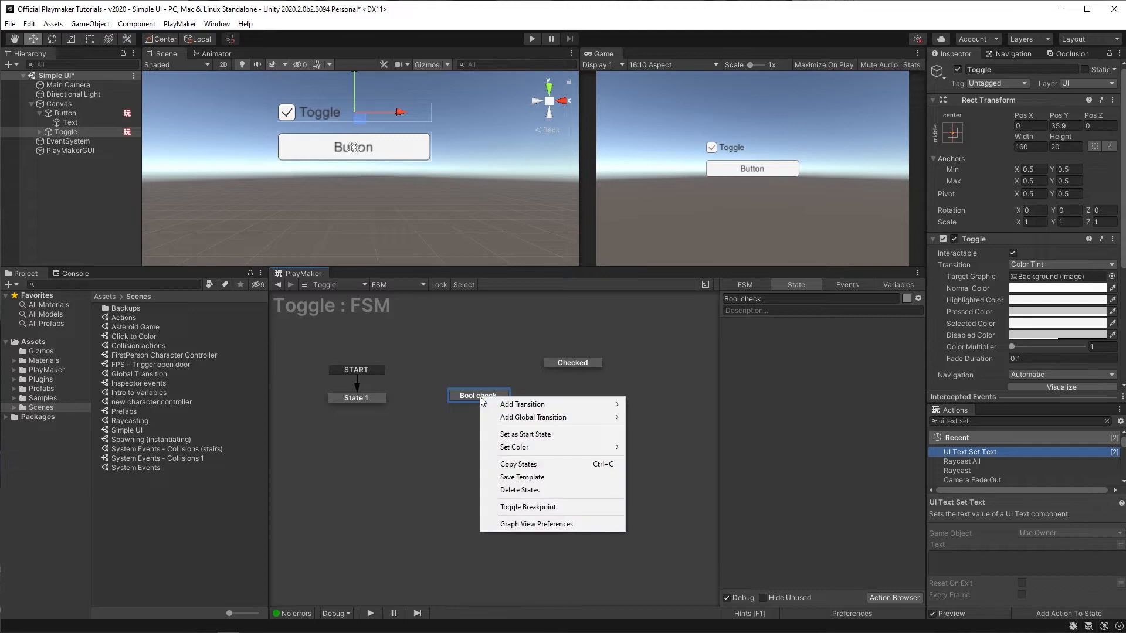
mouse_move(587, 412)
mouse_move(664, 456)
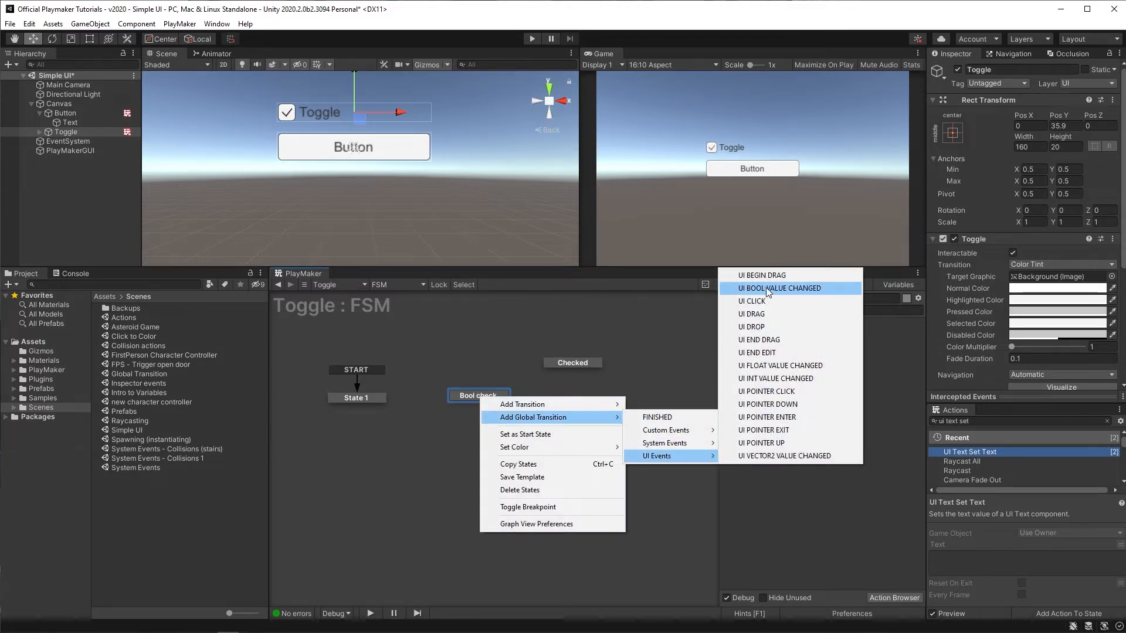
click(843, 289)
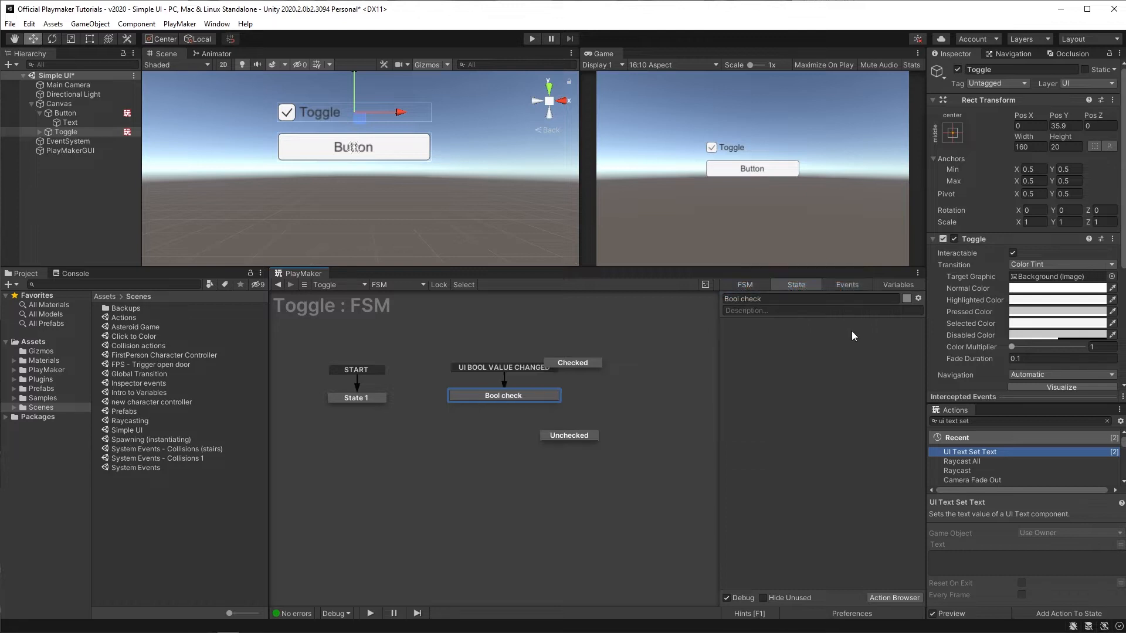
Step: Reposition the Checked and Unchecked states to the side of Bool check
click(600, 365)
drag(600, 364, 638, 358)
drag(574, 438, 612, 432)
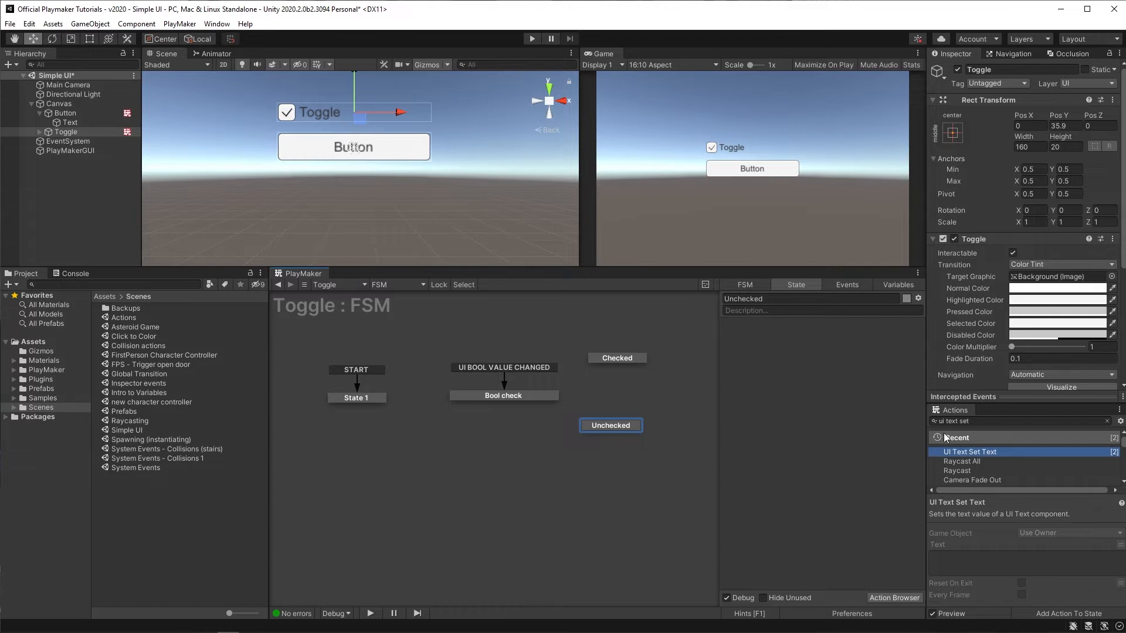
Step: Add a Get Event Bool Data action to the Bool check state
drag(974, 421, 833, 428)
text(get event boo)
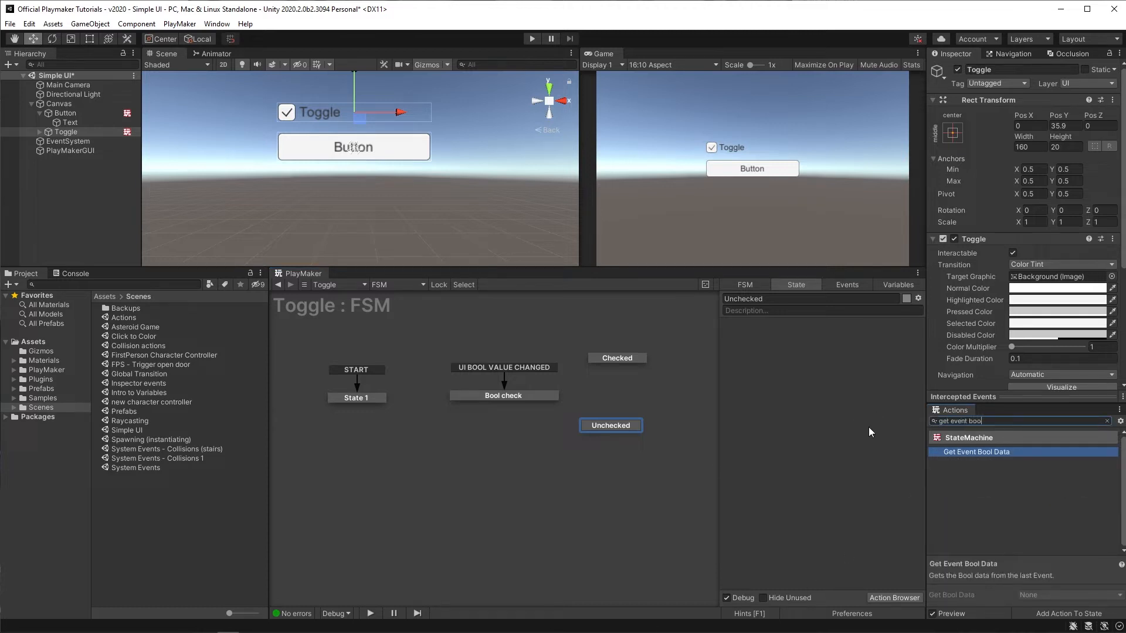
click(503, 396)
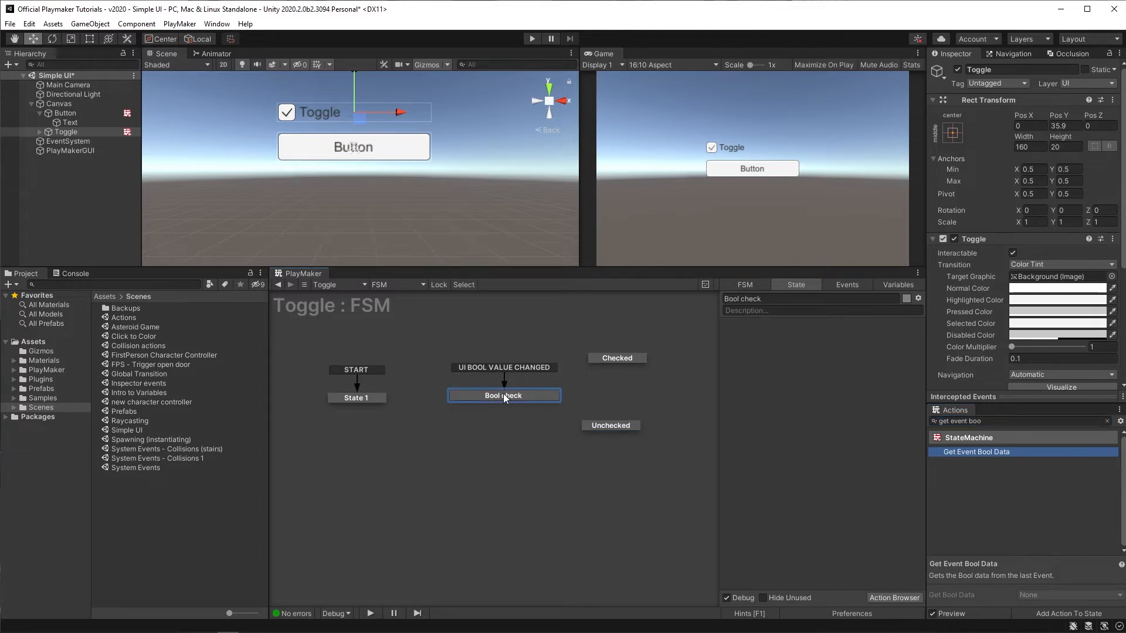
drag(983, 451, 768, 371)
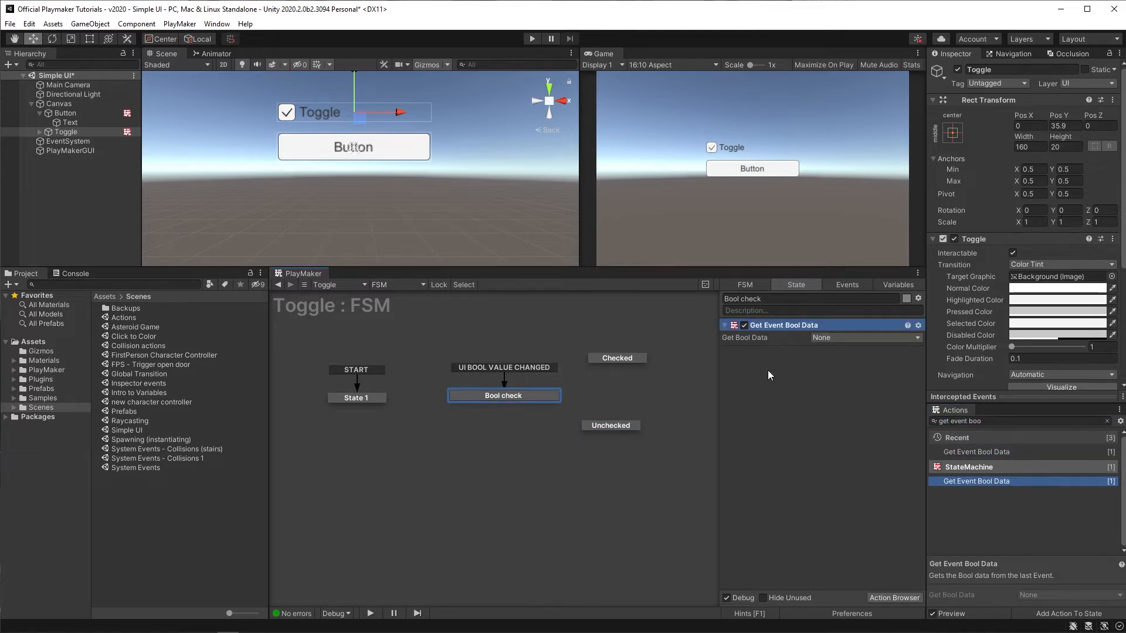
Step: Store the Get Bool Data result in a new variable named toggleChecked
click(823, 339)
click(834, 371)
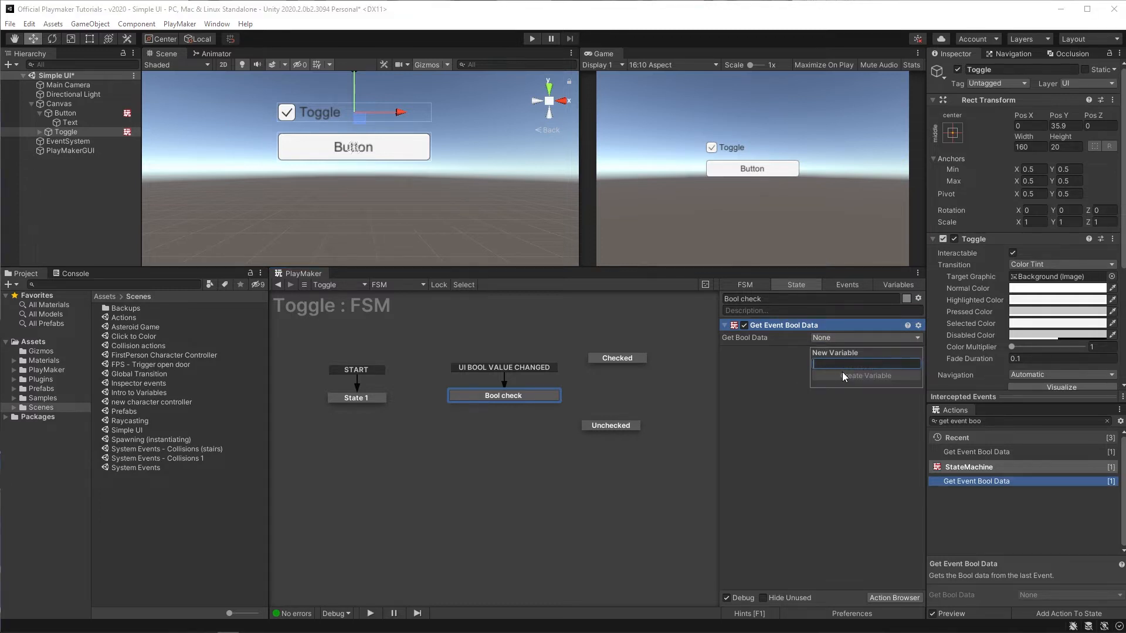
text(toggleChec)
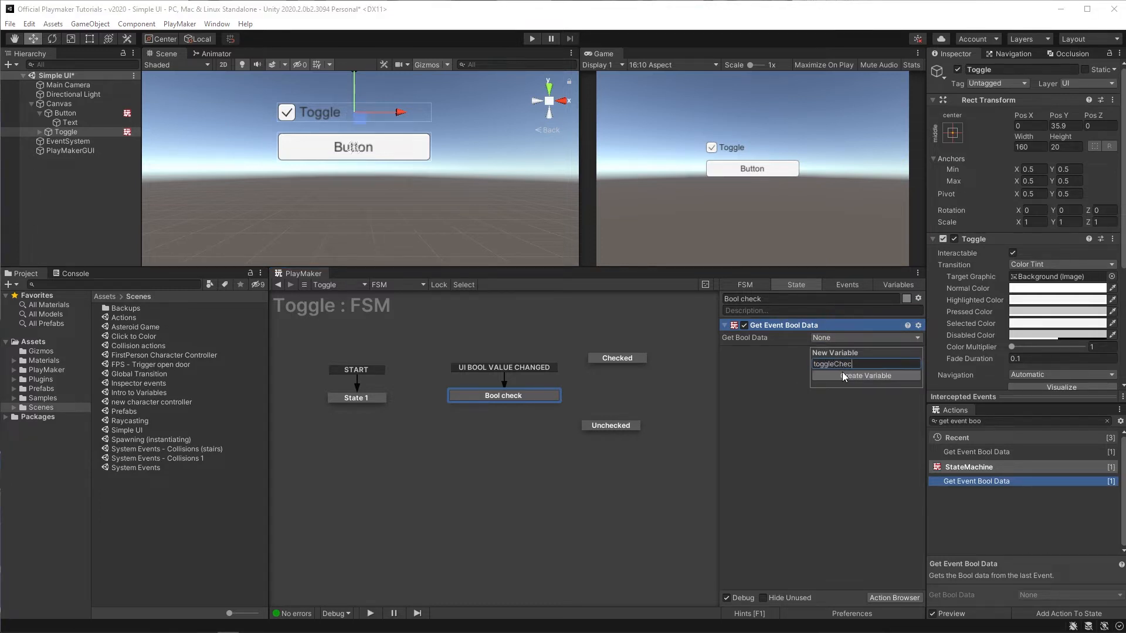
text(ked)
click(843, 374)
Step: Add a Bool Test action to the Bool check state below Get Event Bool Data
click(993, 421)
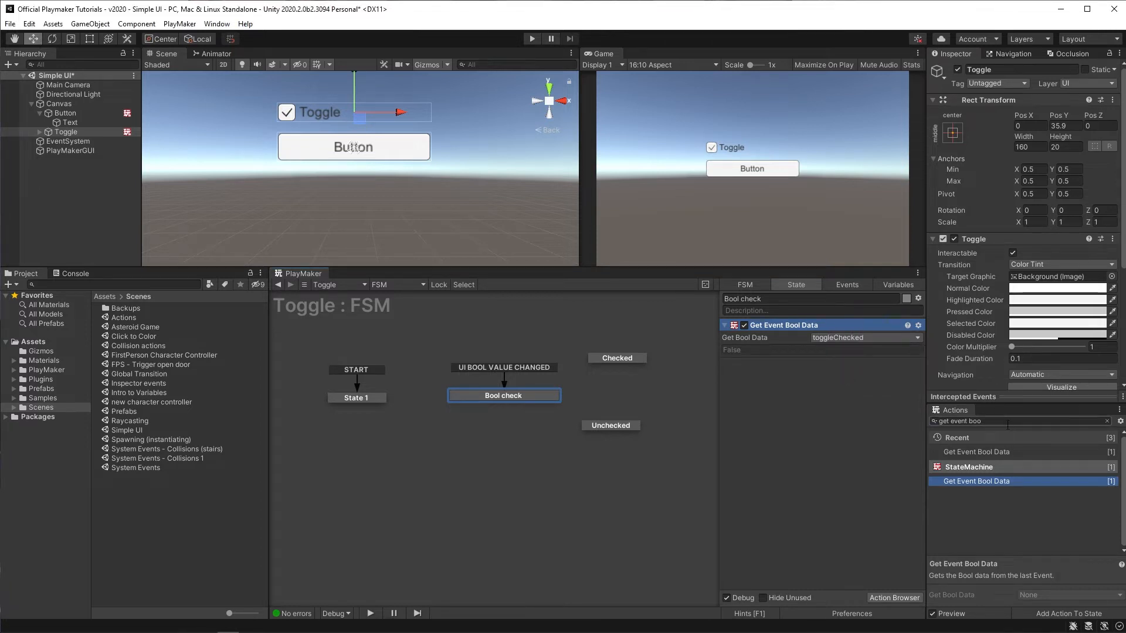
text(bool tes)
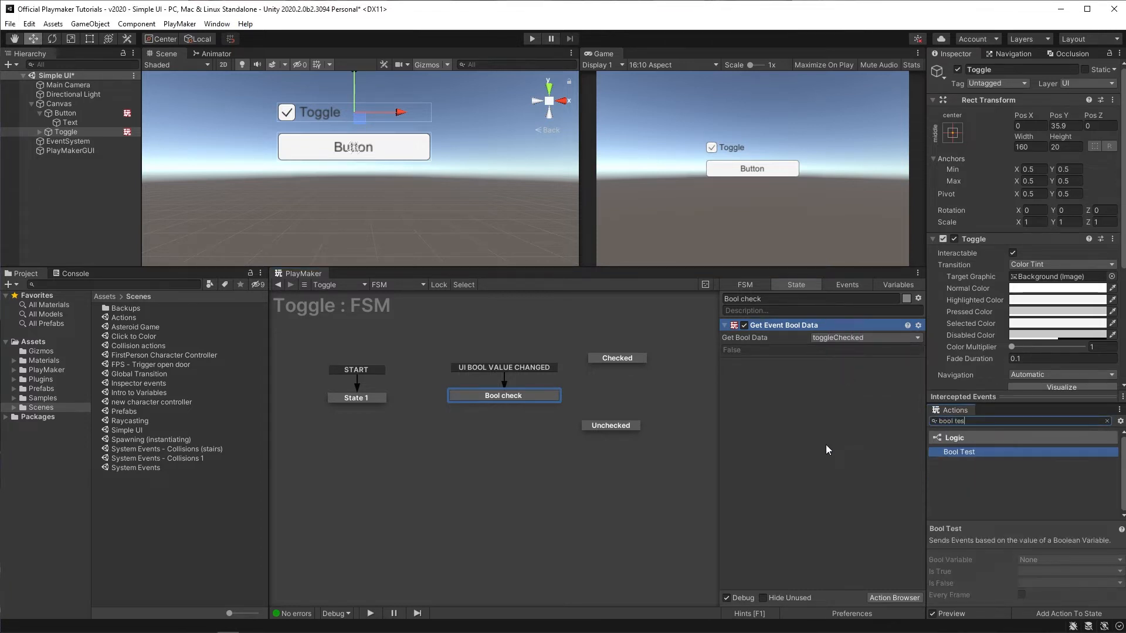
key(Return)
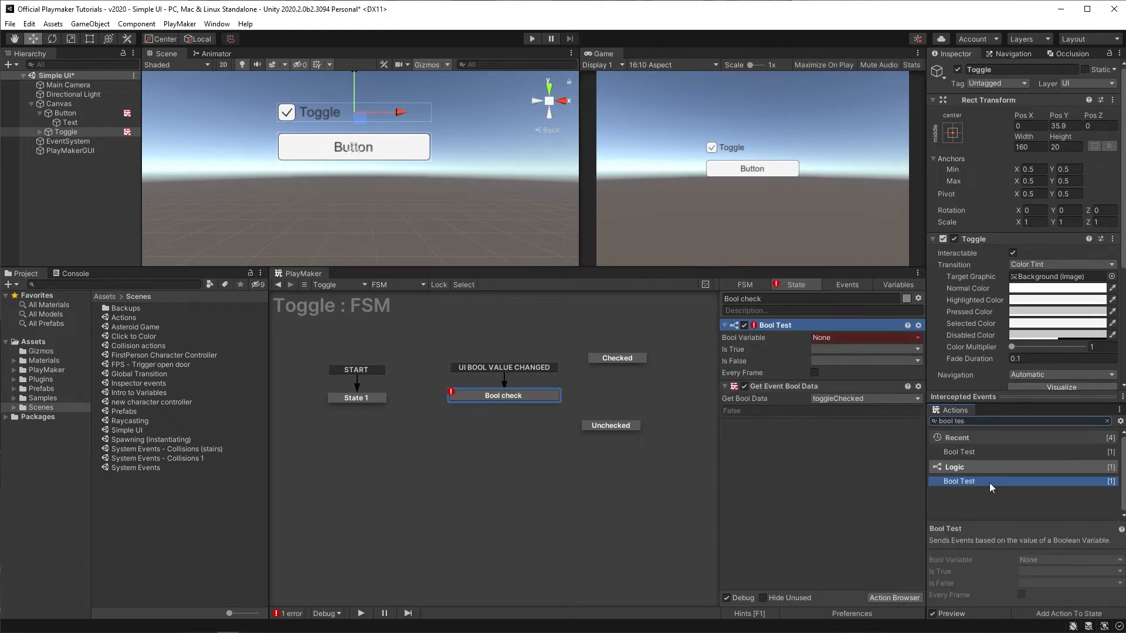
drag(784, 326, 798, 417)
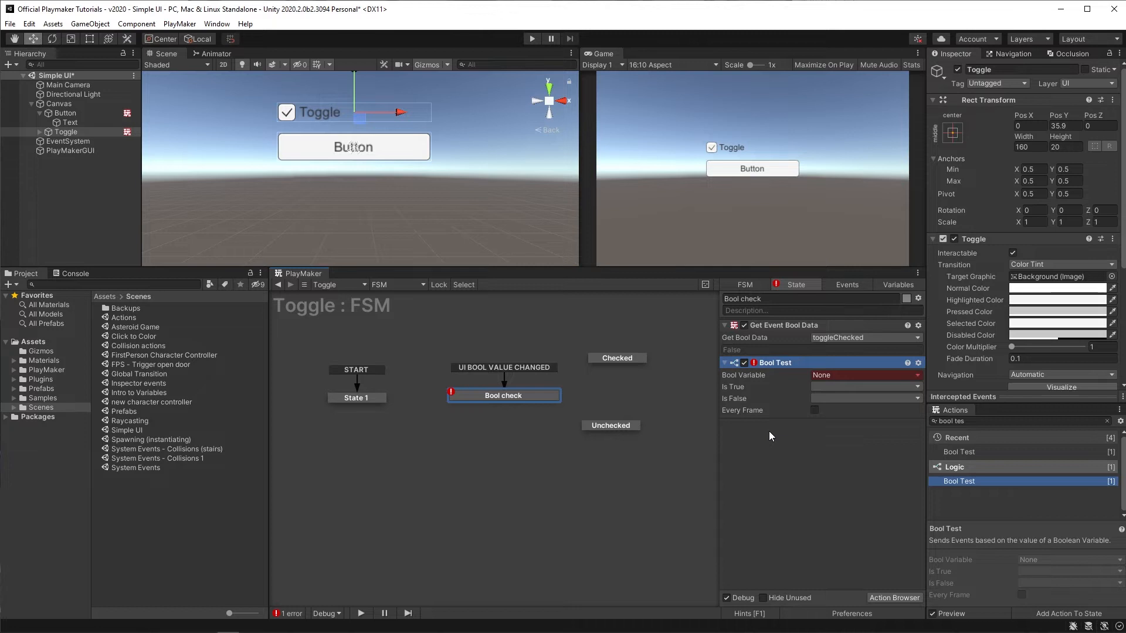
Step: Assign the toggleChecked variable as the Bool Test's Bool Variable
click(825, 375)
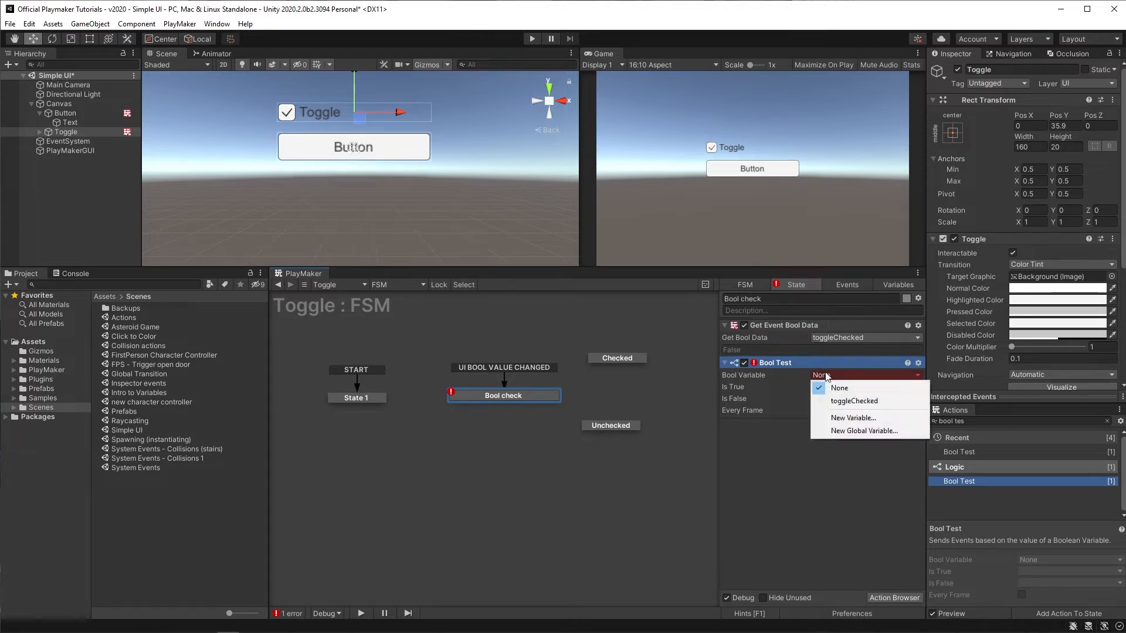
click(885, 401)
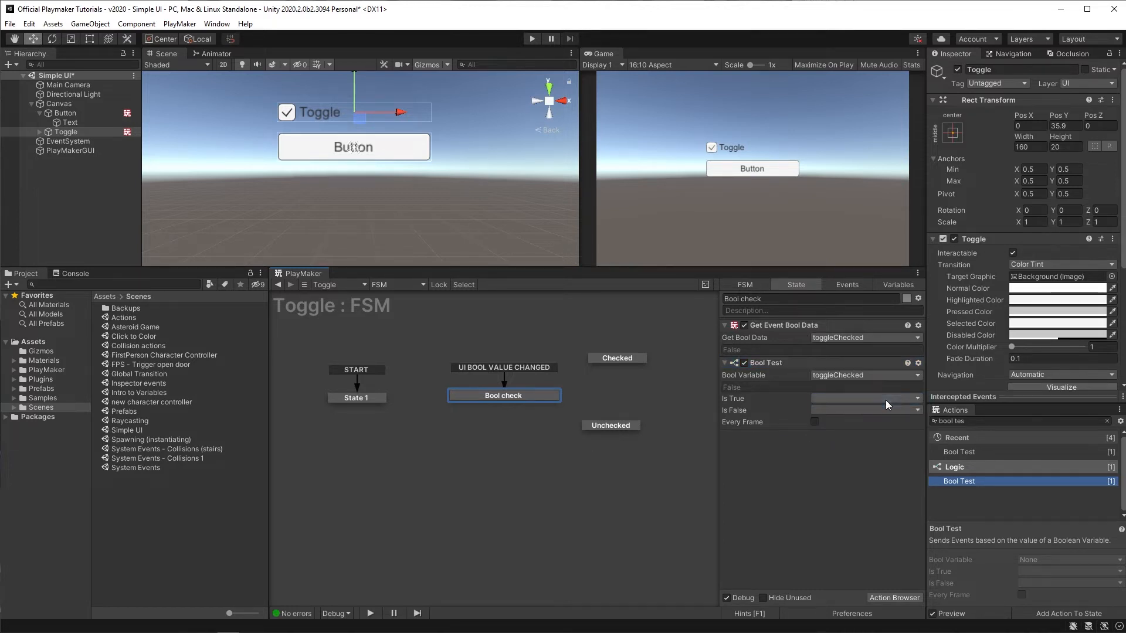
Step: Create a new event named true for the Bool Test's Is True outcome
click(821, 400)
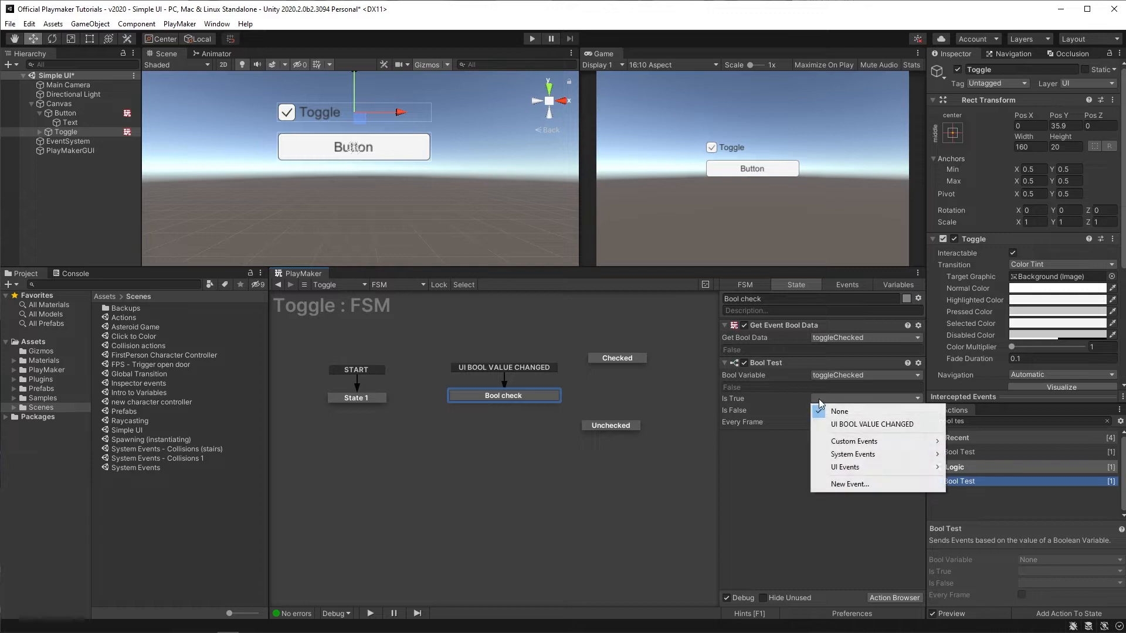
click(853, 485)
text(true)
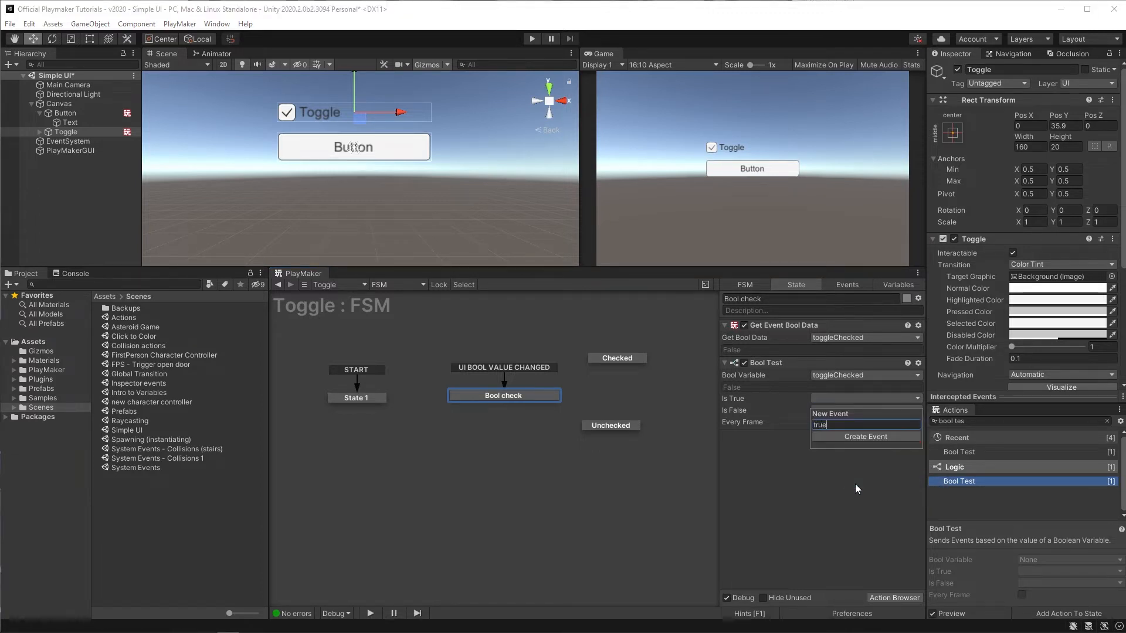
key(Return)
click(770, 423)
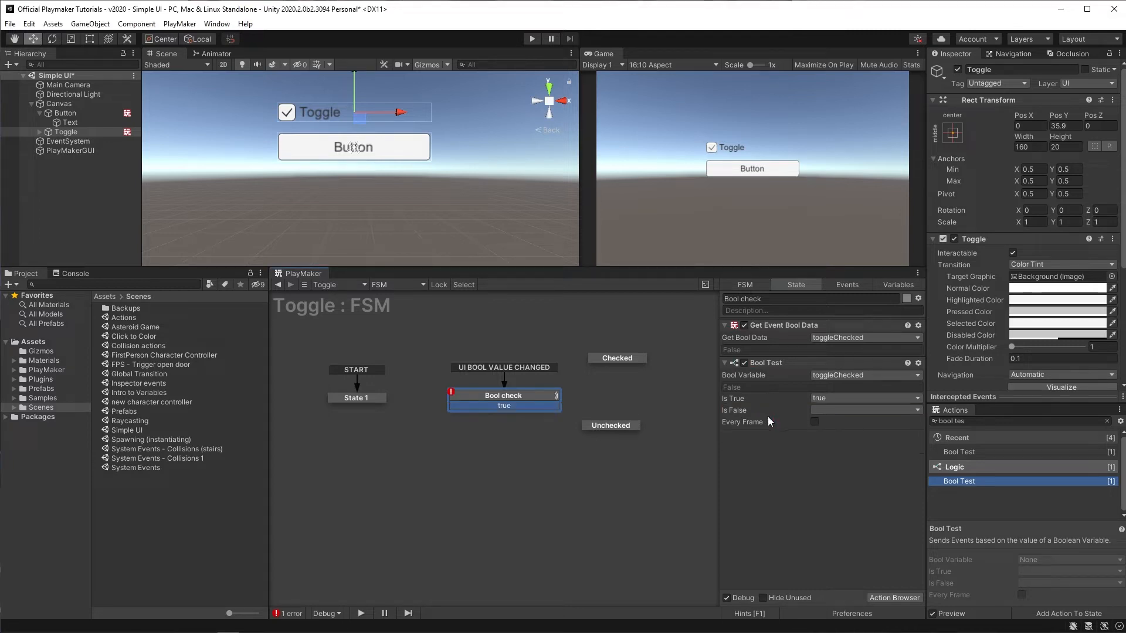
Step: Create a new event named false for the Bool Test's Is False outcome
click(821, 411)
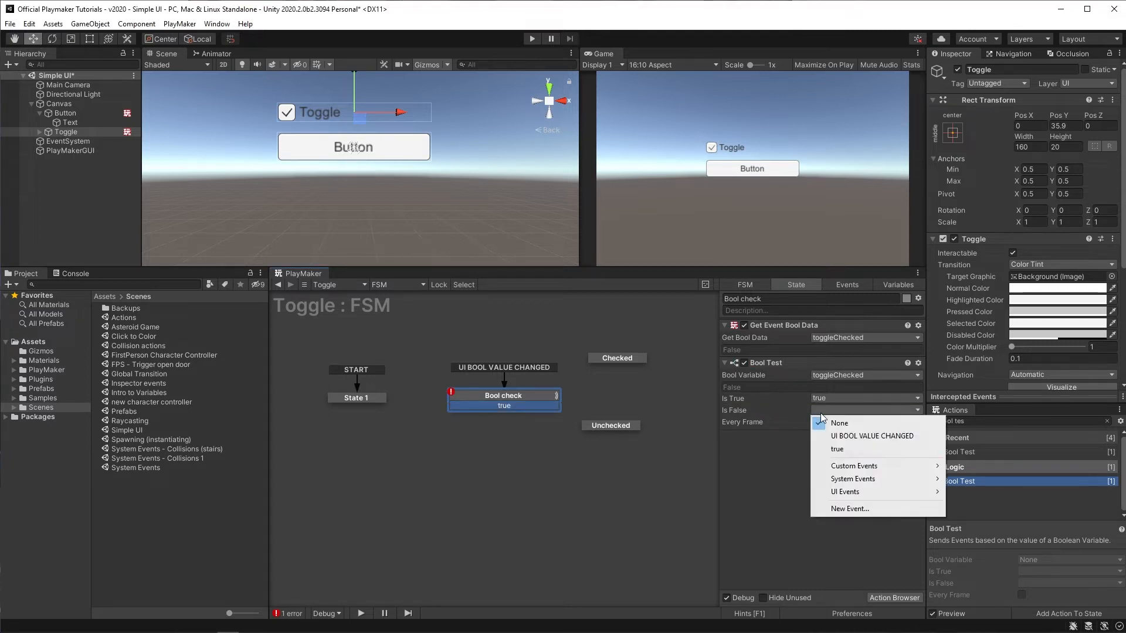
click(851, 510)
text(false)
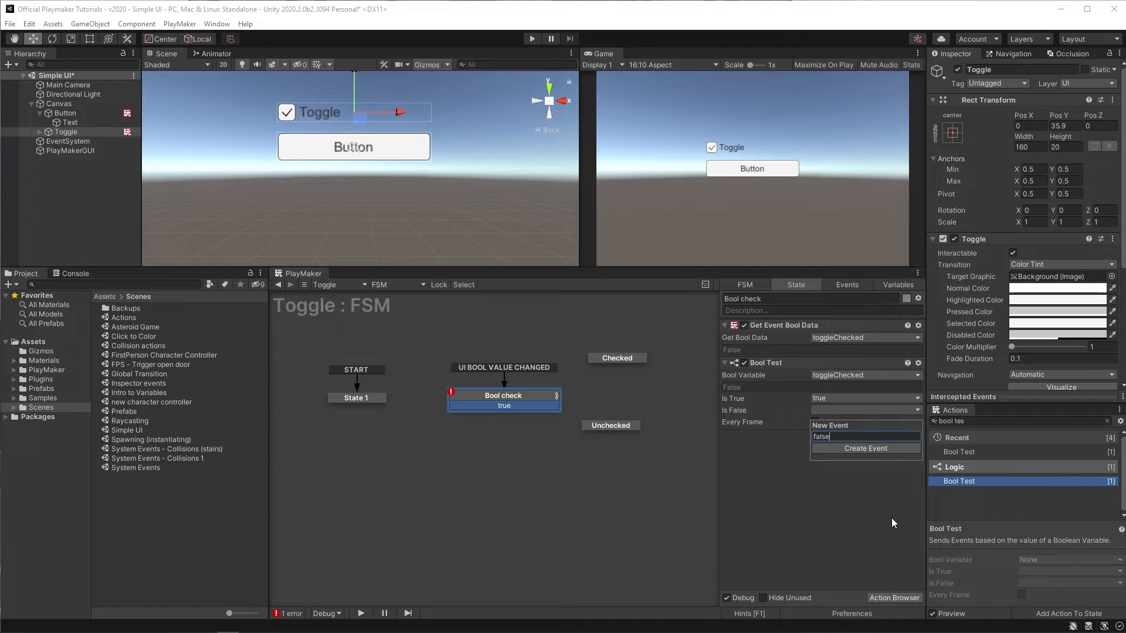
key(Return)
click(779, 428)
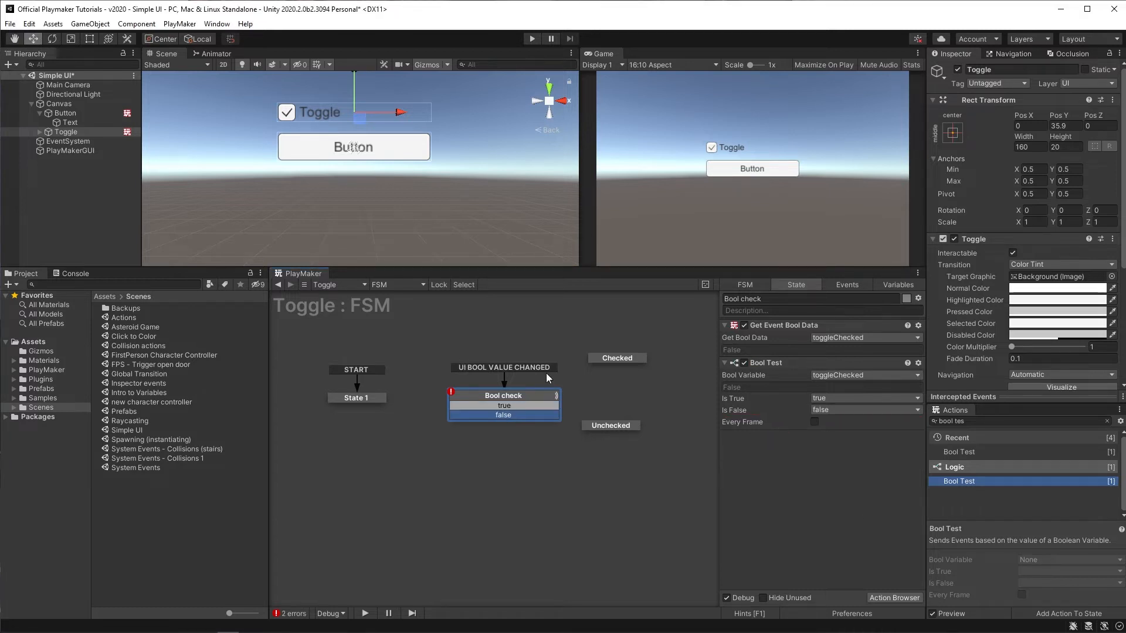
Step: Reposition the Unchecked and Checked states around the Bool check state
drag(613, 425, 616, 449)
drag(618, 357, 637, 361)
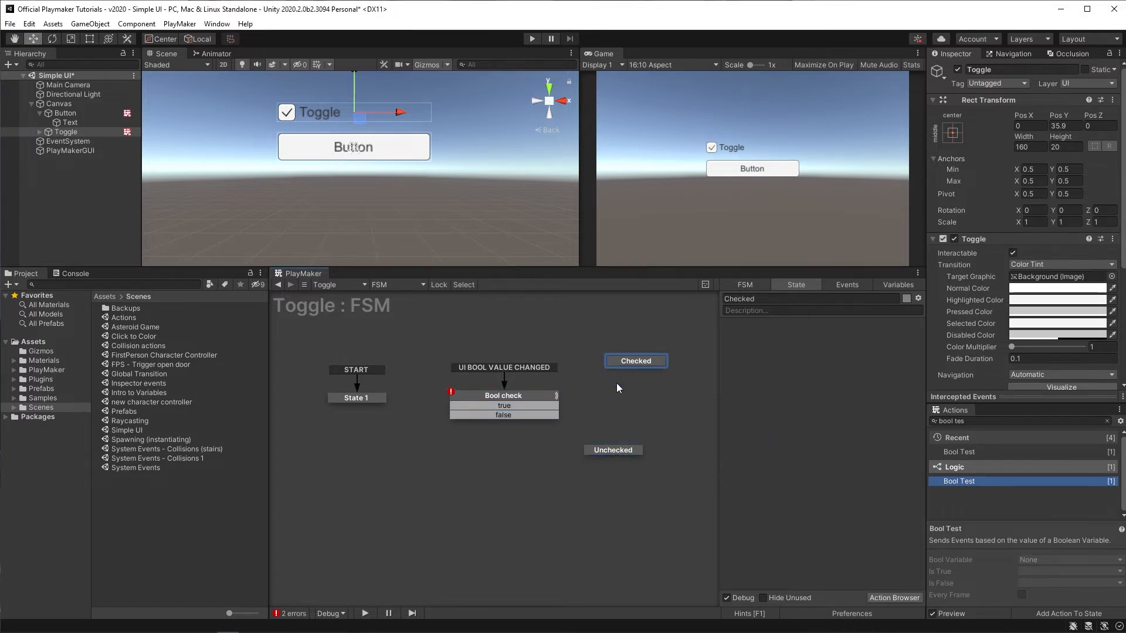
Step: Connect the true transition to the Checked state and the false transition to the Unchecked state
drag(554, 407, 610, 364)
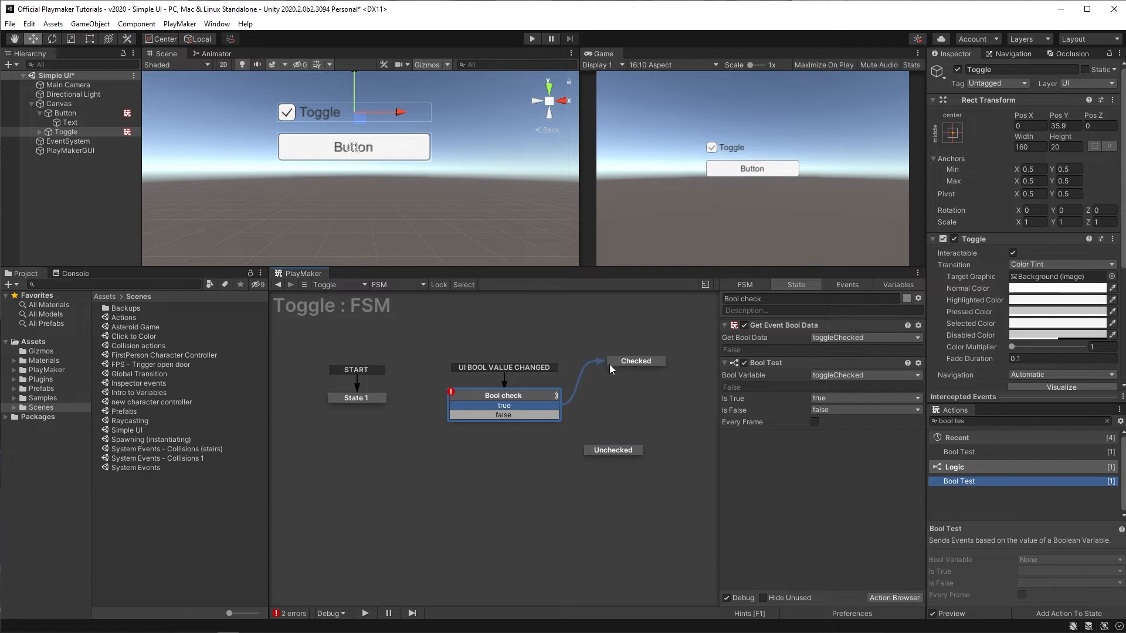
click(555, 417)
drag(595, 456, 629, 450)
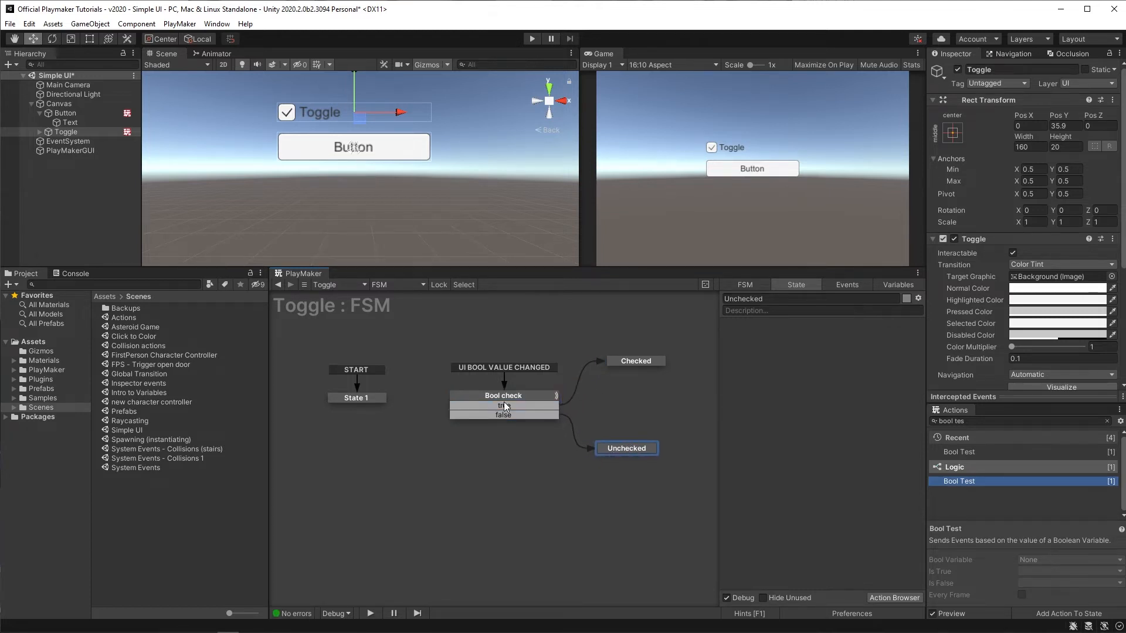
click(510, 395)
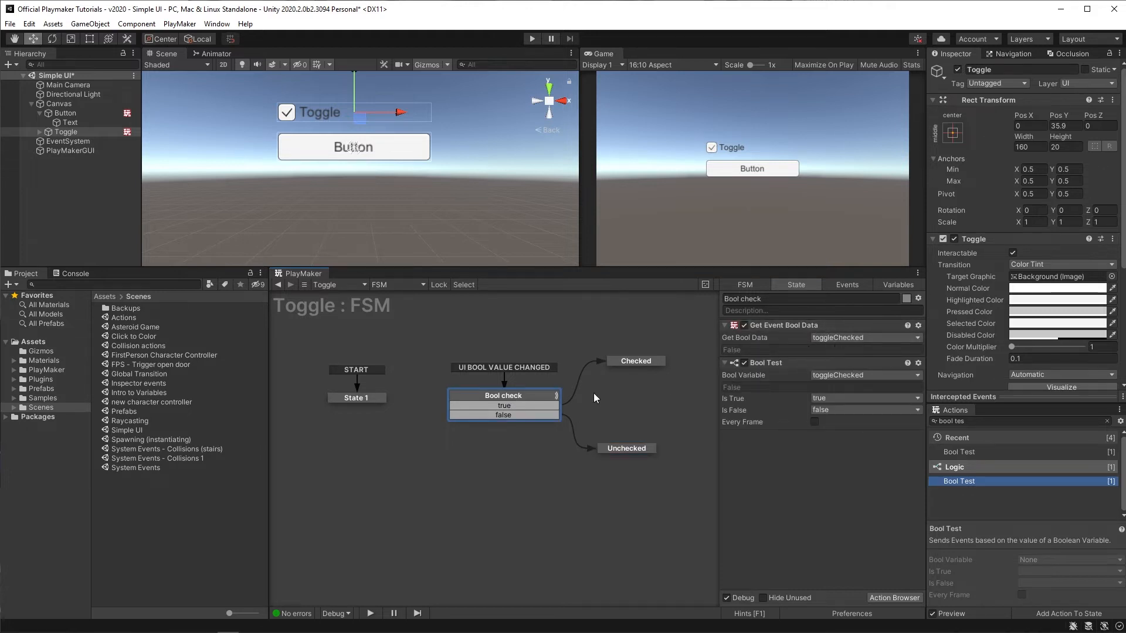
click(624, 361)
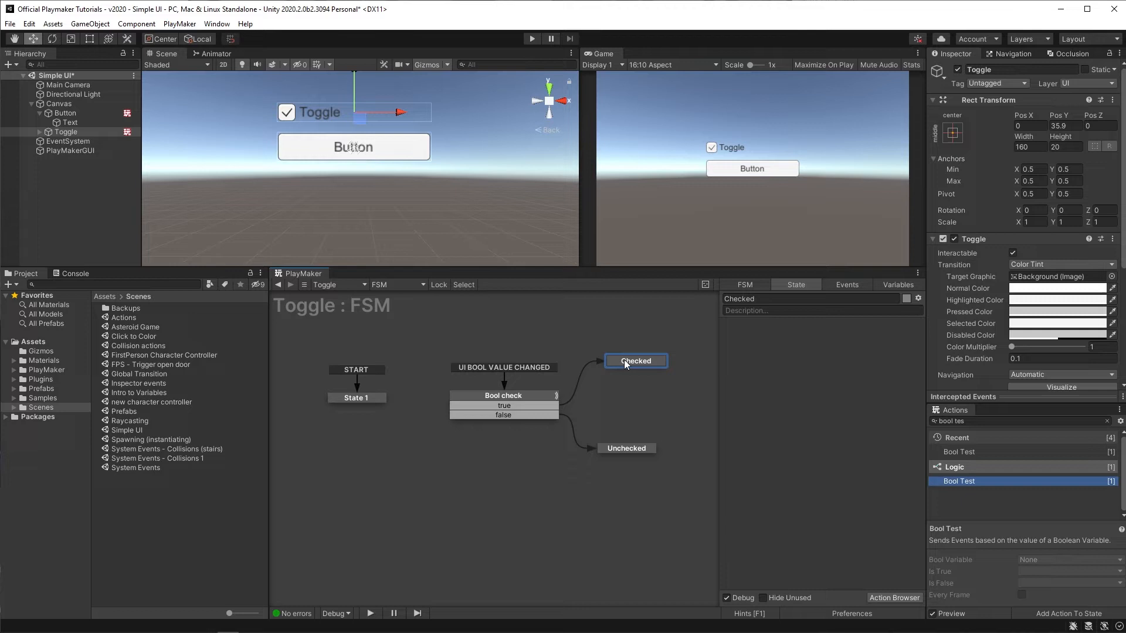
click(500, 395)
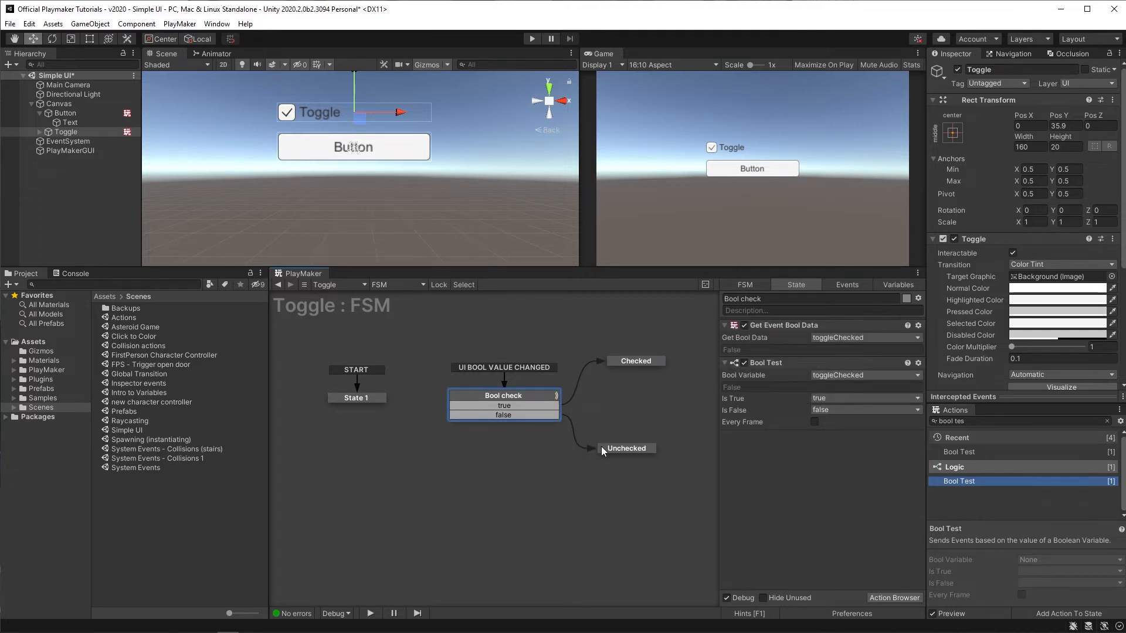
drag(627, 449, 633, 448)
click(545, 393)
Step: Add a UI Text Set Text action to the Checked state
click(614, 360)
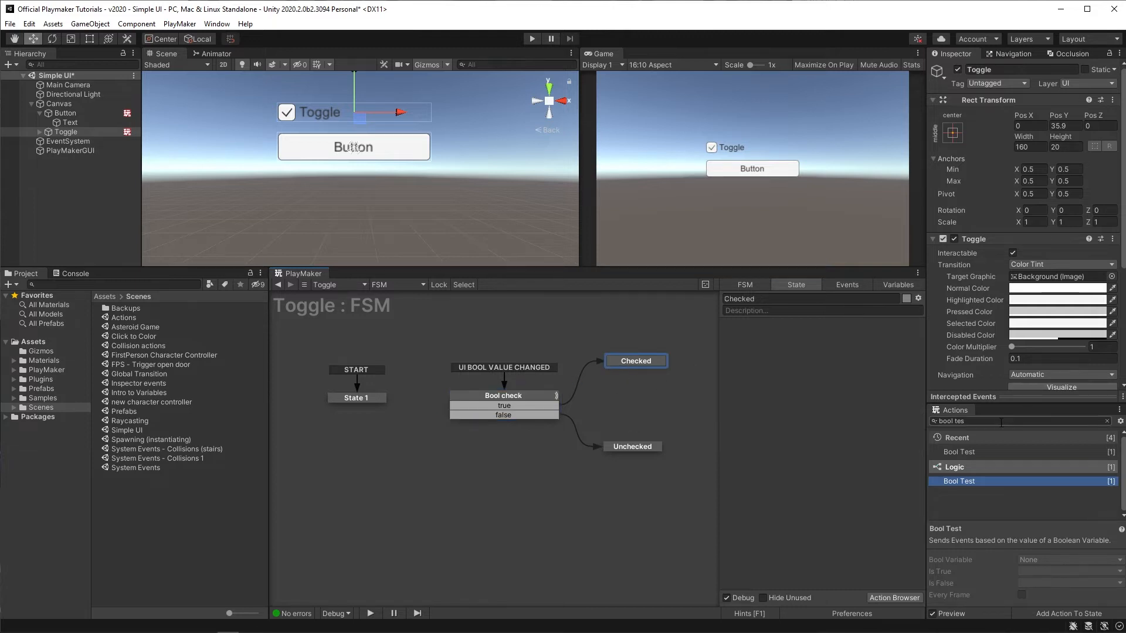
text(ui )
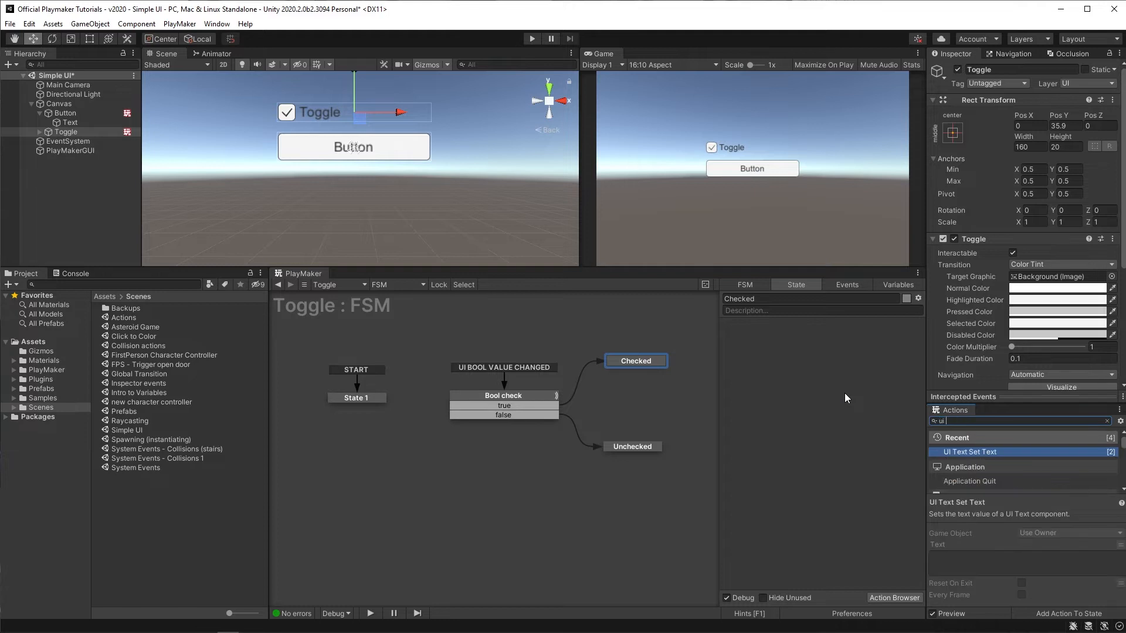
text(text s)
key(Return)
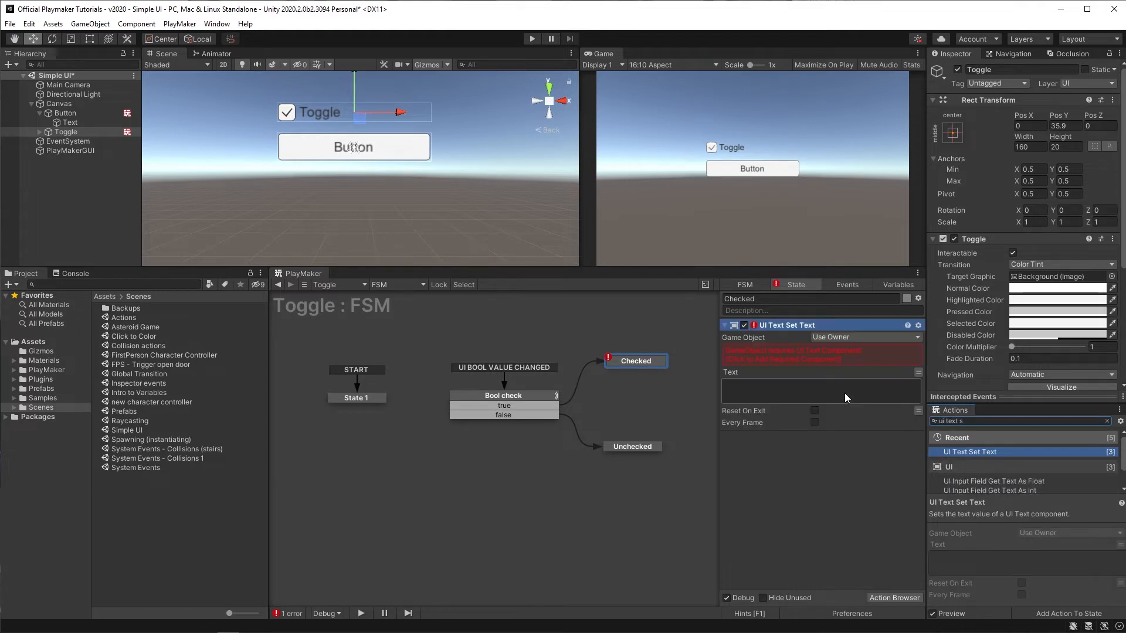
Step: Set the action's Game Object to Specify Game Object and assign the toggle's Label object
click(829, 340)
click(833, 366)
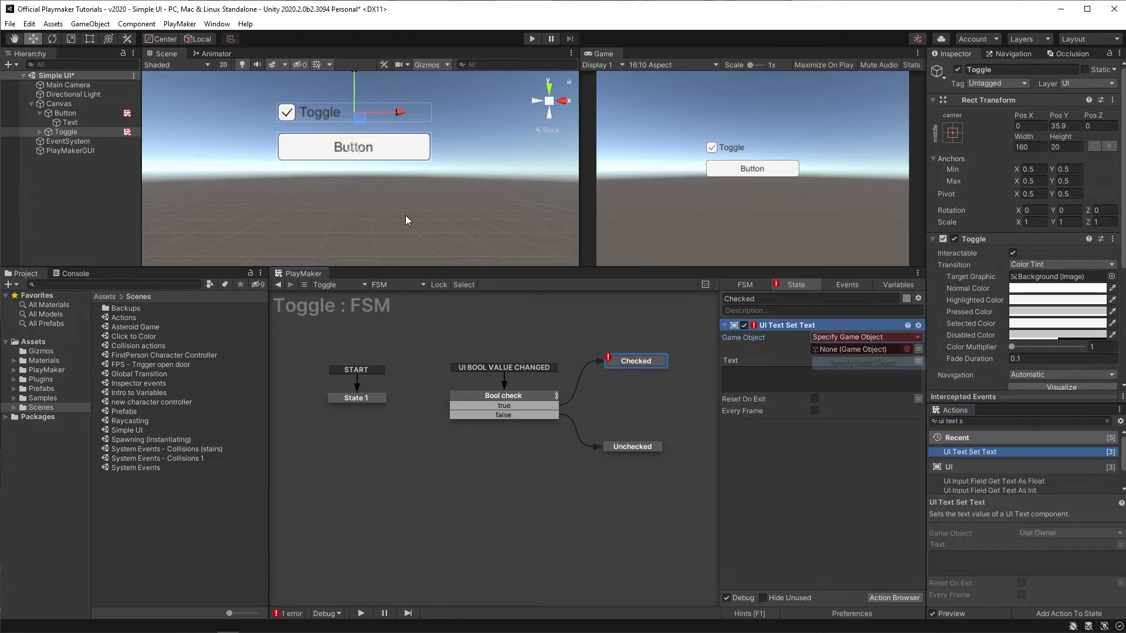
click(40, 131)
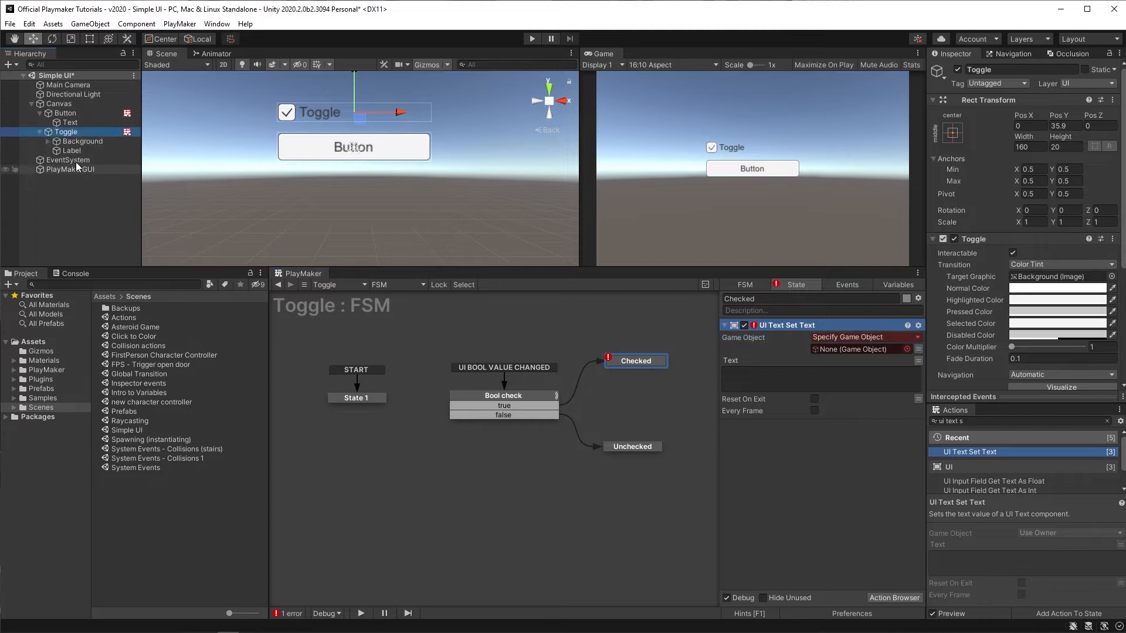
drag(70, 153, 839, 346)
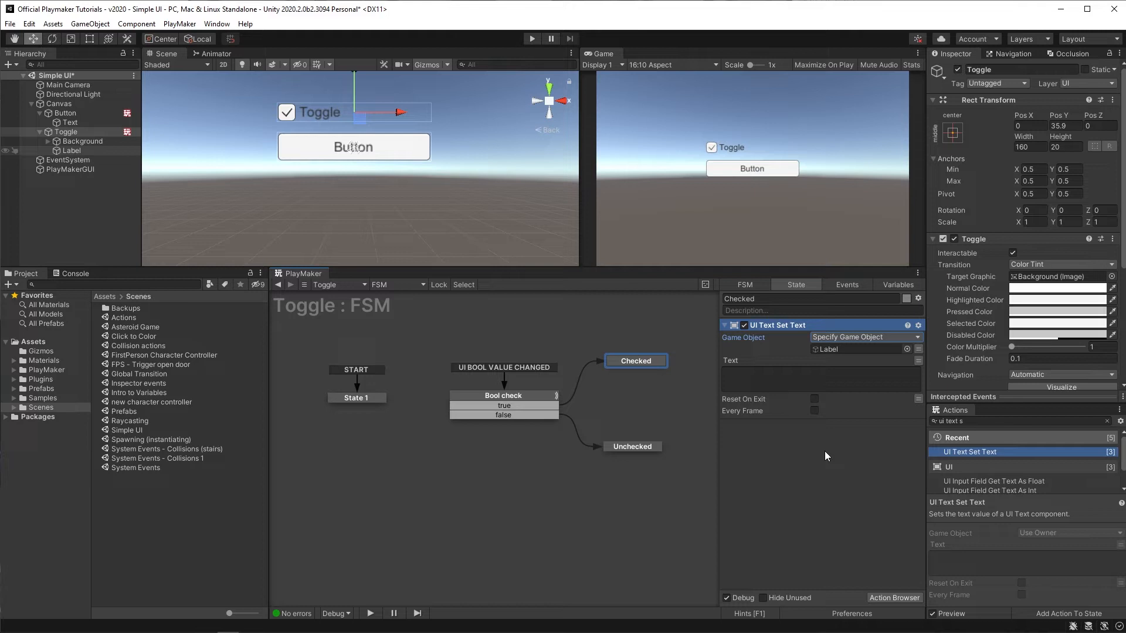
Step: Set the UI Text Set Text action's Text to True
click(765, 372)
text(T)
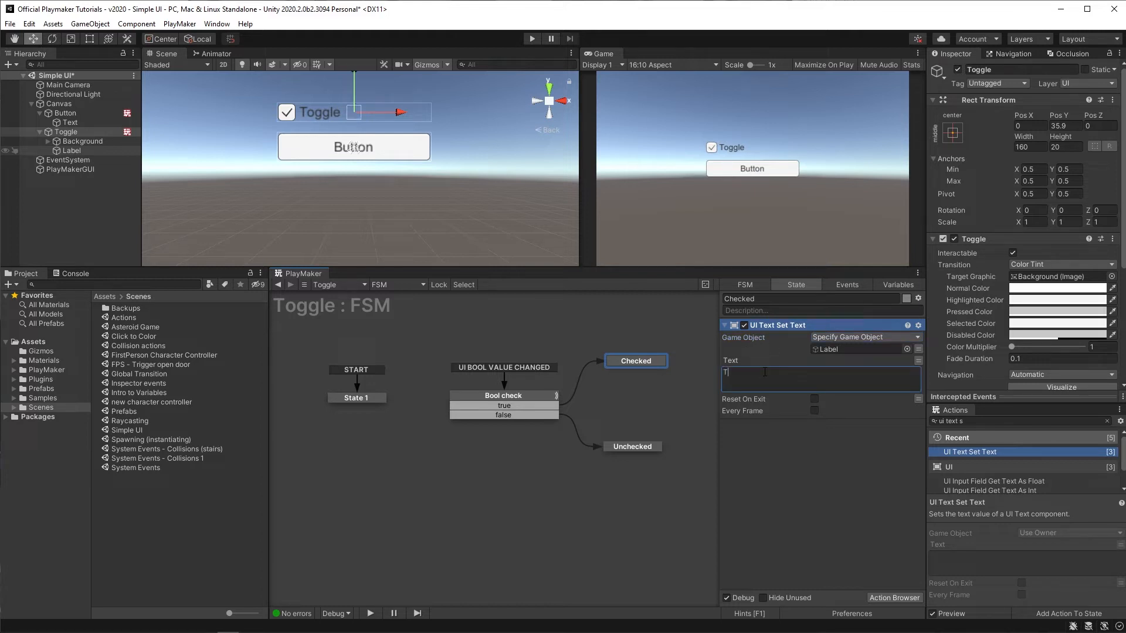
text(rue)
Step: Copy the UI Text Set Text action into the Unchecked state and set its Text to False
click(764, 331)
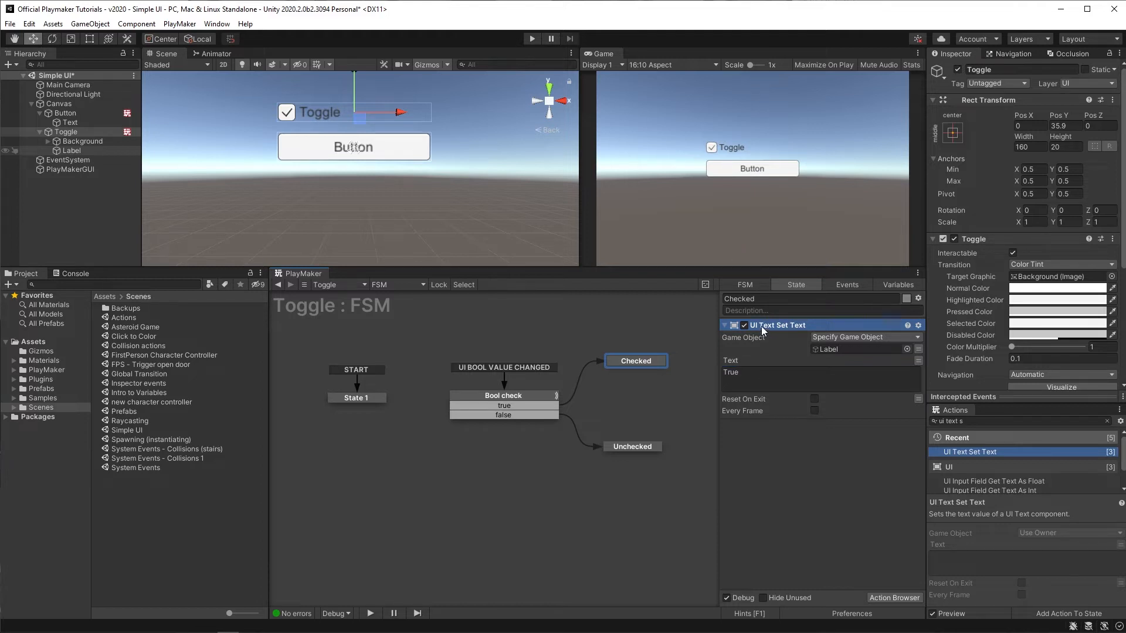
click(636, 449)
key(ctrl+v)
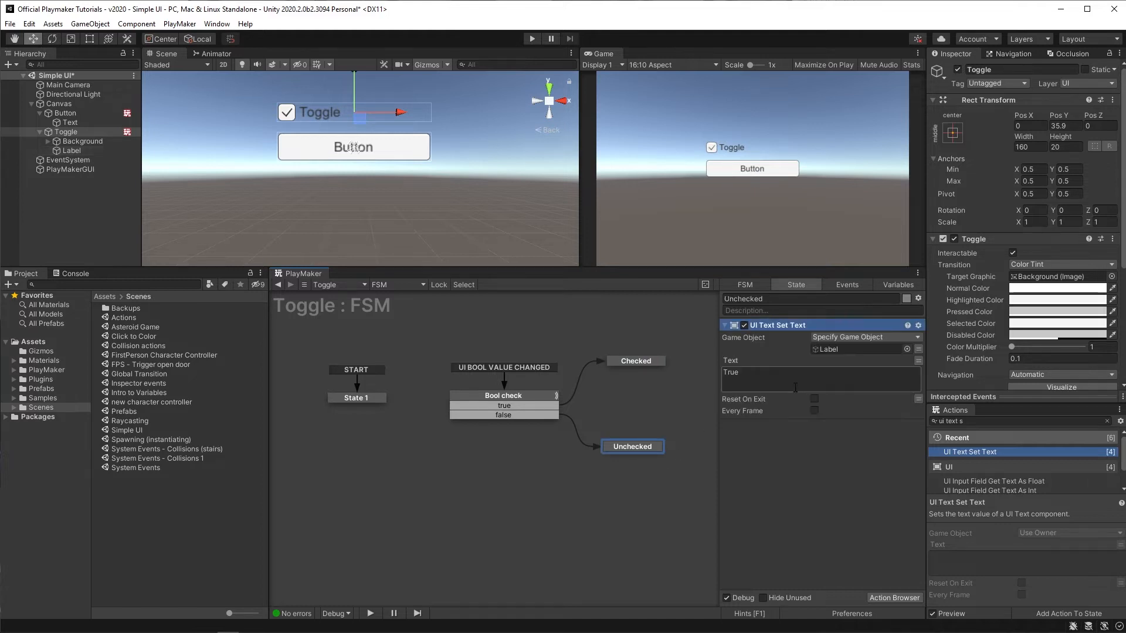
click(792, 370)
text(False)
Step: Enter Play mode, switch the toggle off and on to test the states, and exit Play mode
click(532, 39)
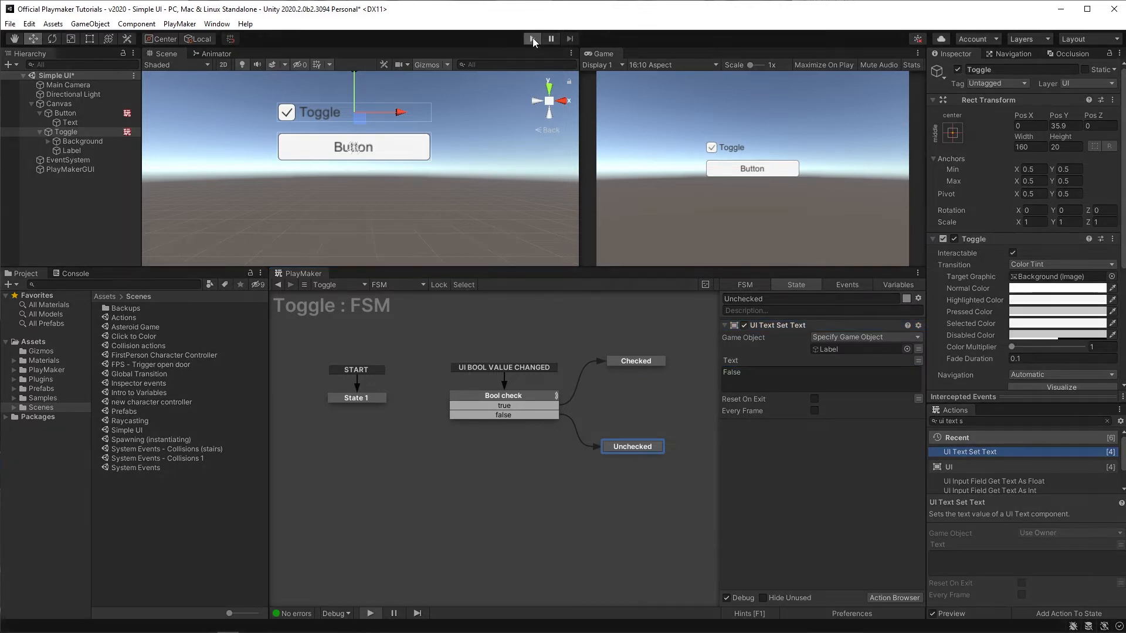
click(711, 148)
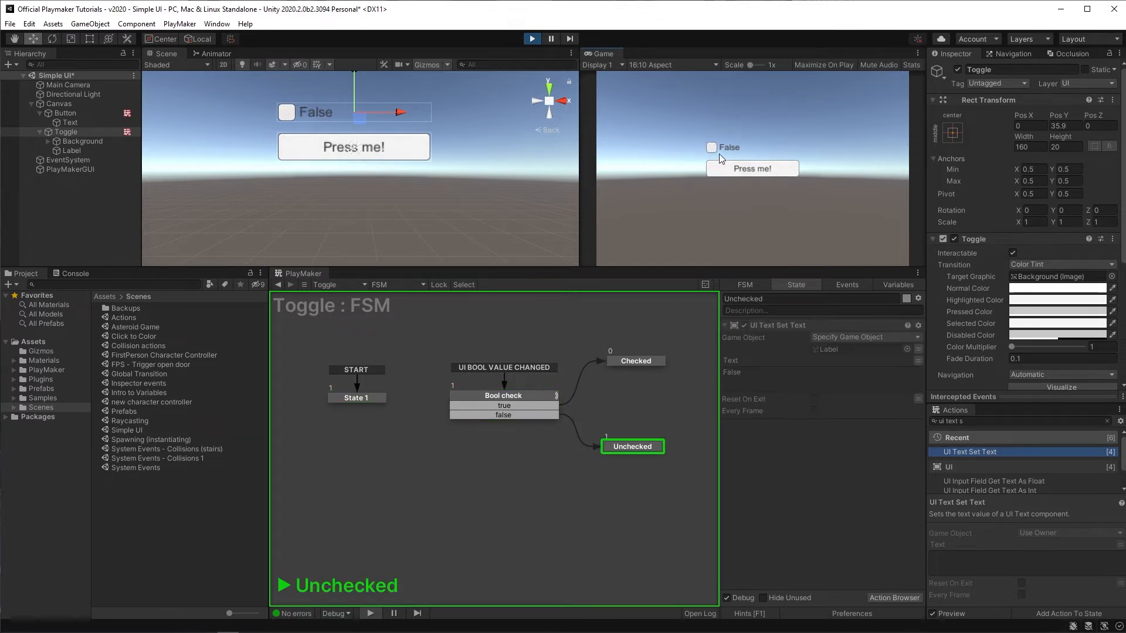
click(711, 149)
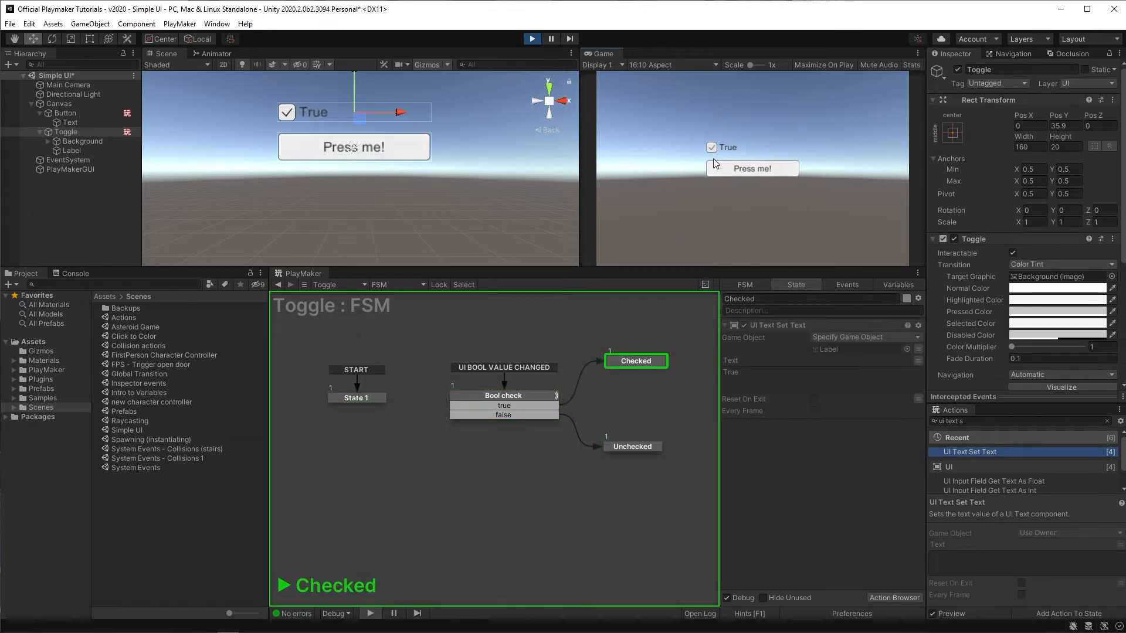
key(ctrl+p)
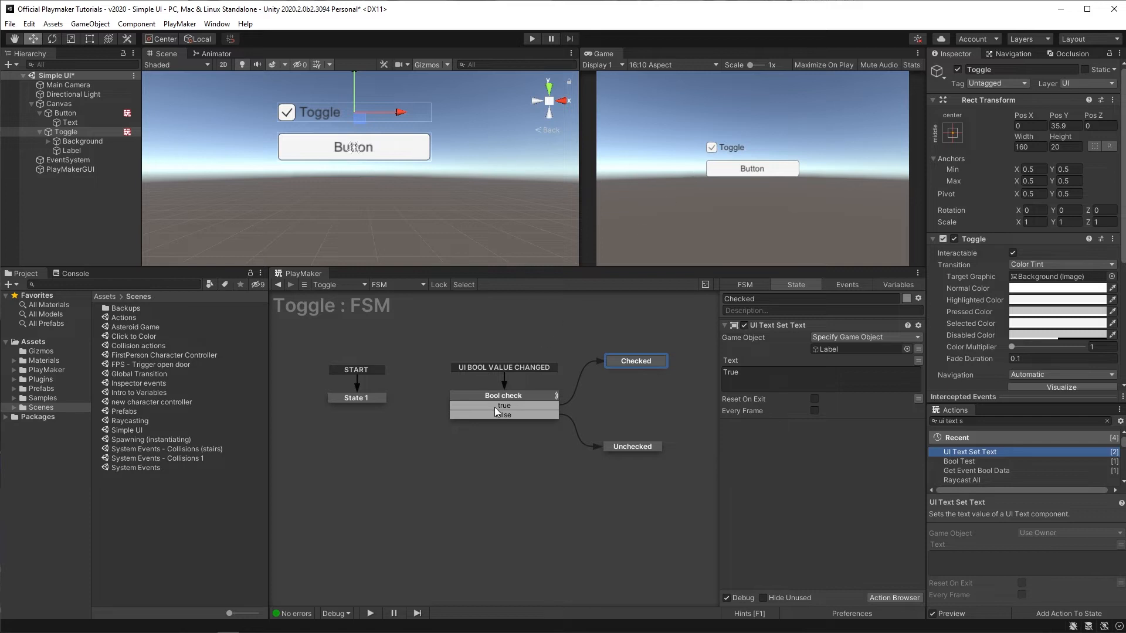
Step: Paste the UI Text Set Text action into State 1 and run a quick play test
click(772, 324)
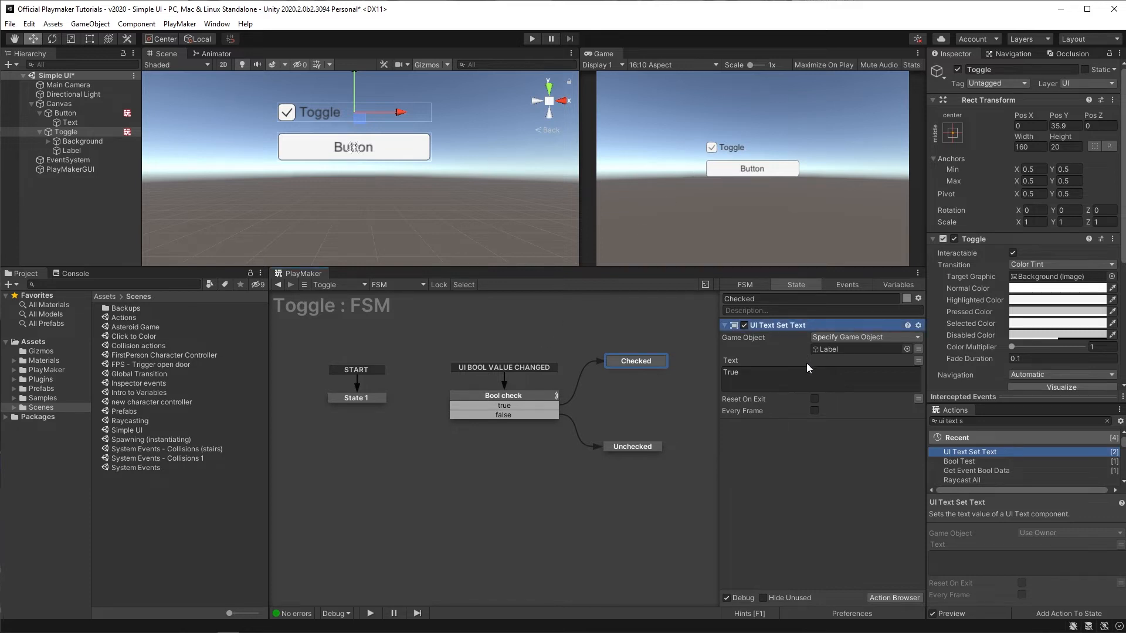
click(355, 403)
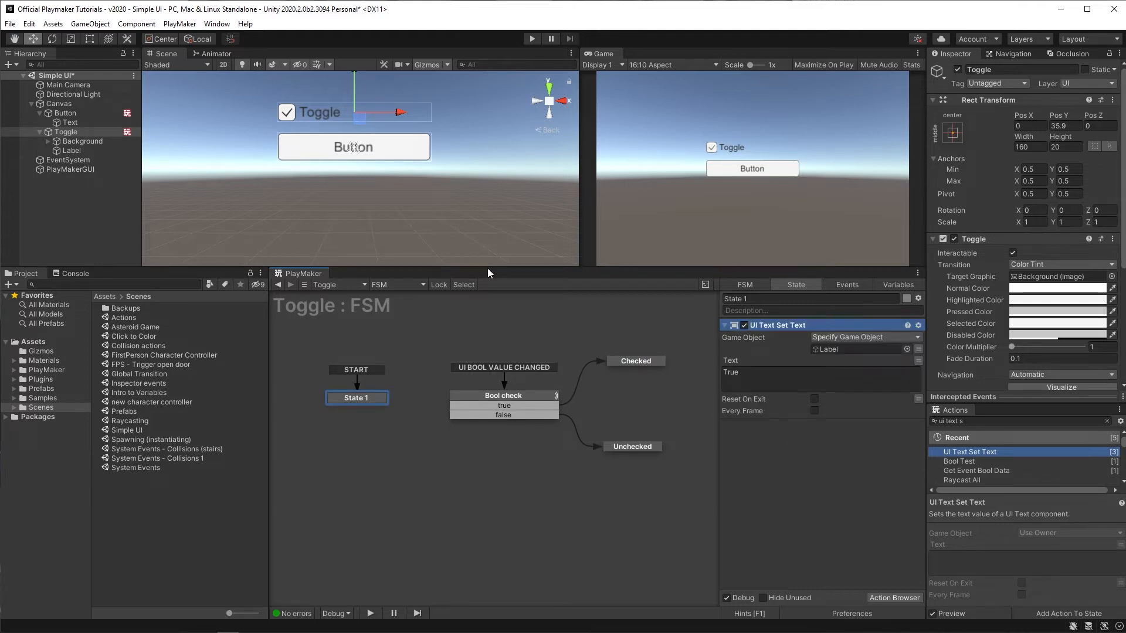
click(532, 39)
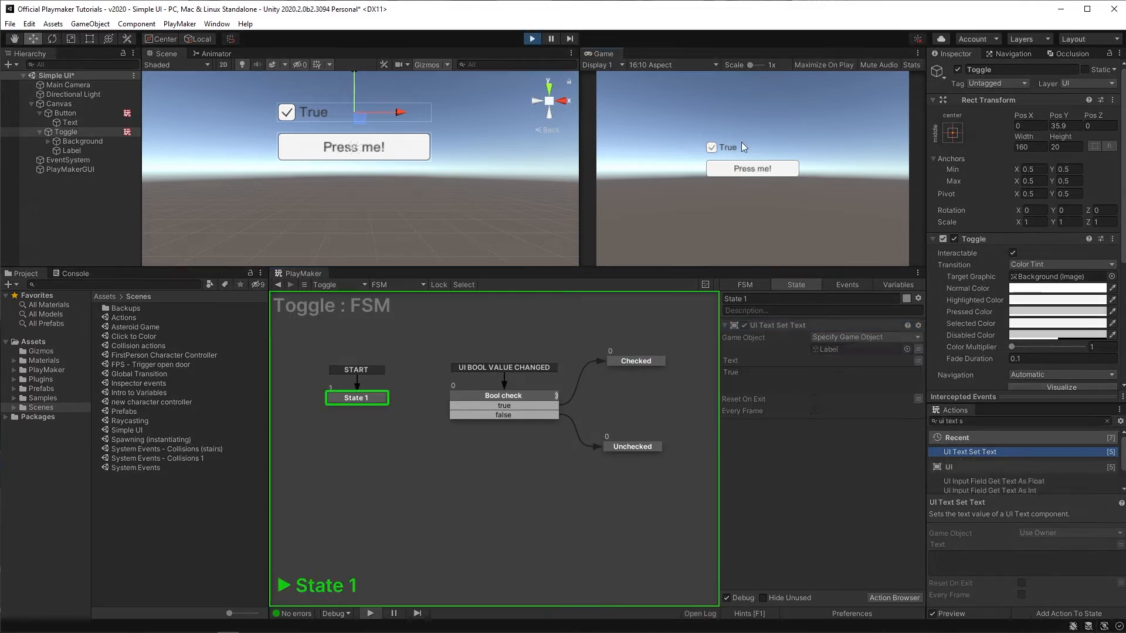
click(534, 39)
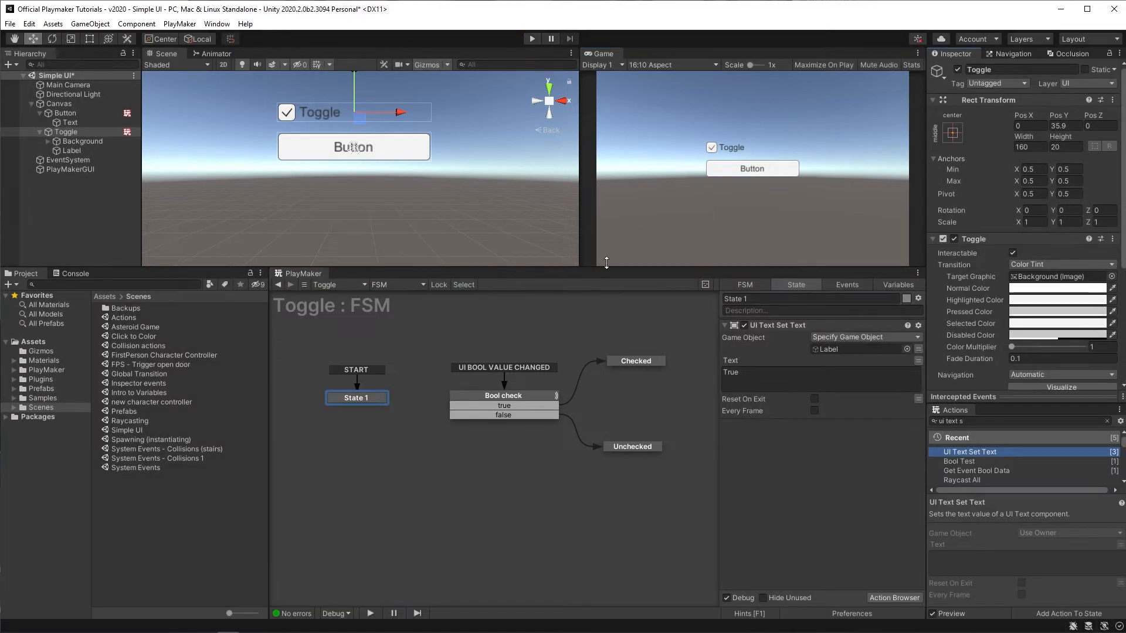
Step: Set State 1's UI Text Set Text Text to False
drag(745, 374, 721, 374)
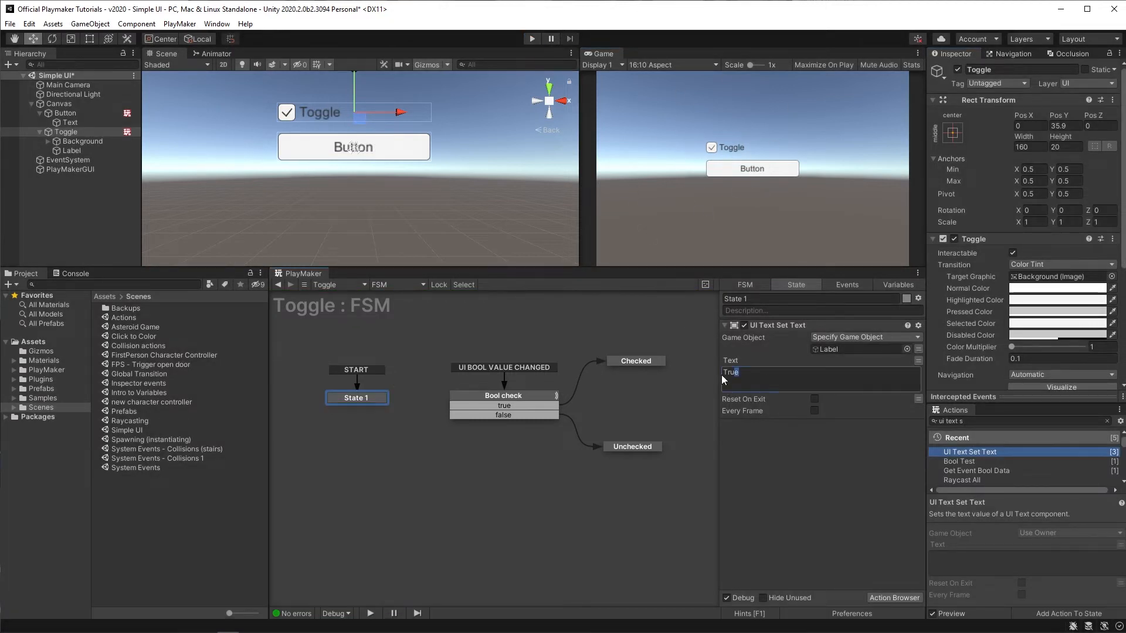
text(False)
Step: Turn off the Toggle component's Is On option and enter Play mode to test
scroll(959, 280, down, 6)
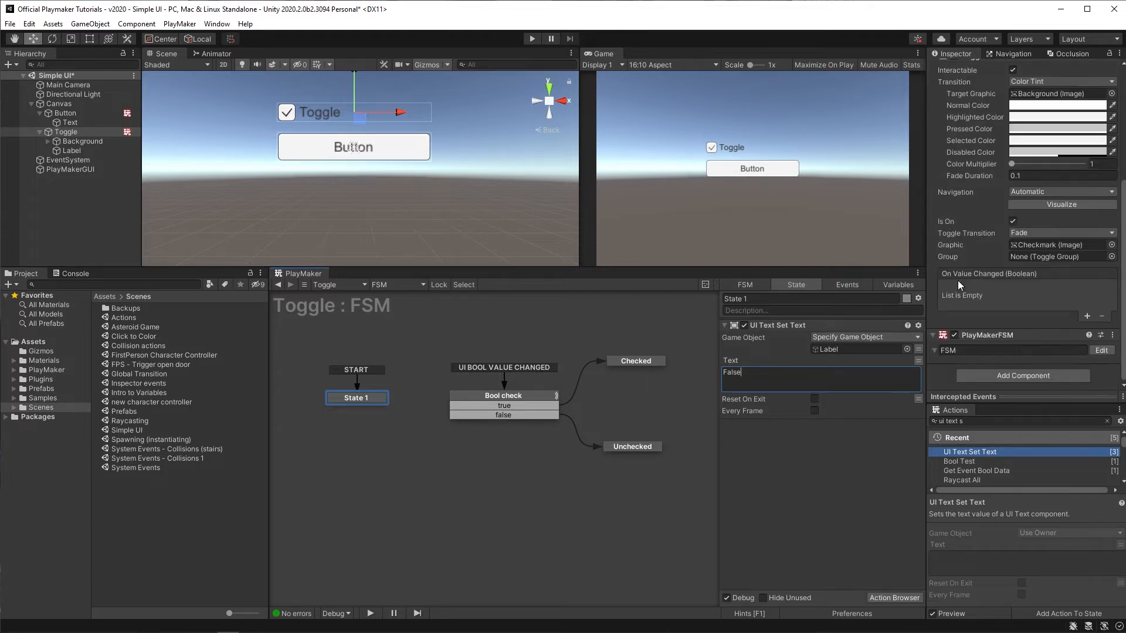
scroll(966, 280, up, 3)
scroll(960, 258, down, 3)
click(1013, 222)
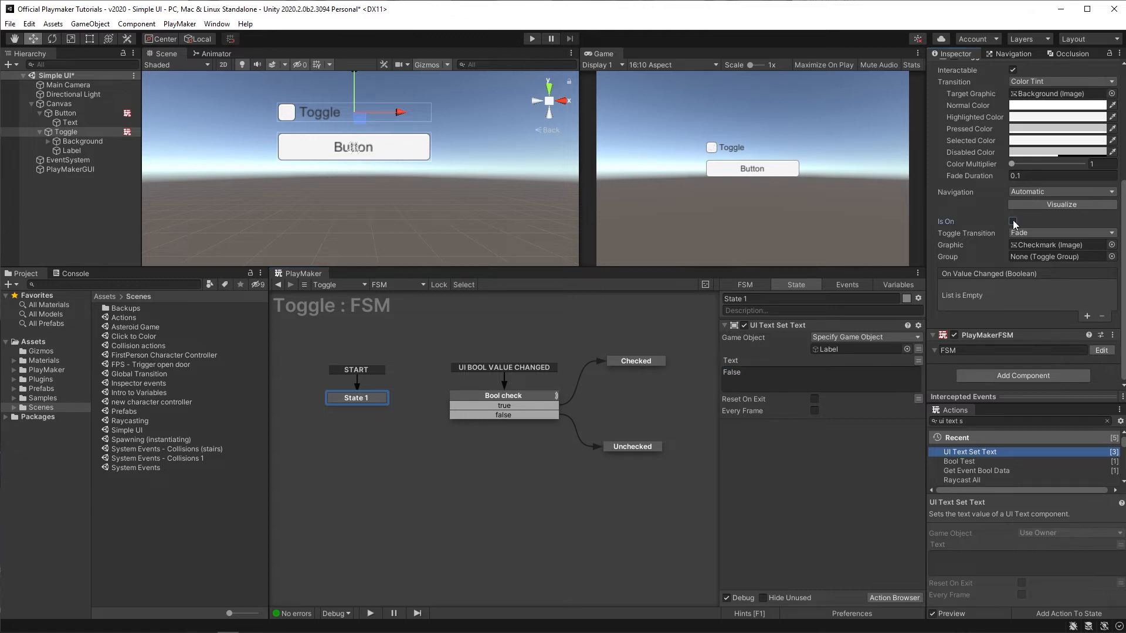
click(531, 39)
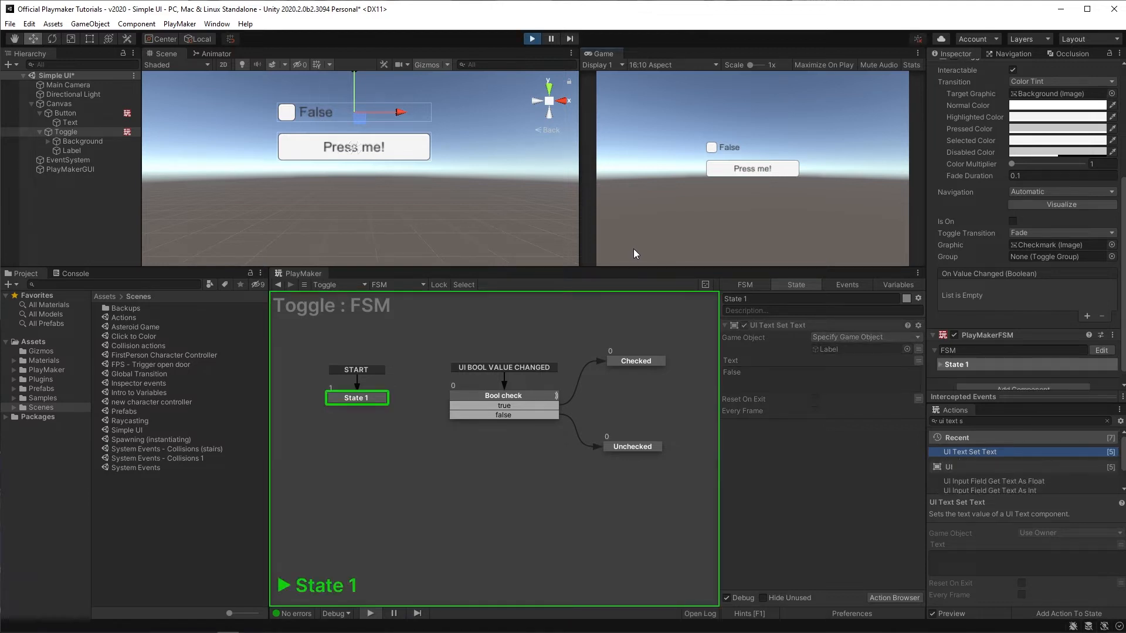
Step: Switch the toggle on and off in the running game to test both states, then exit Play mode
click(712, 147)
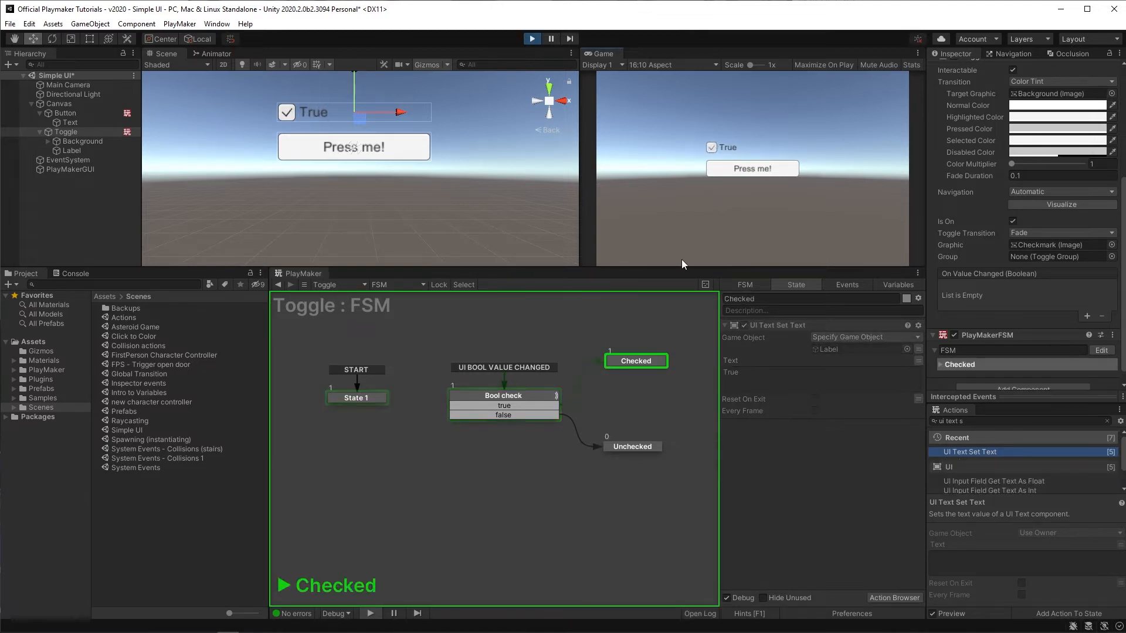
click(712, 147)
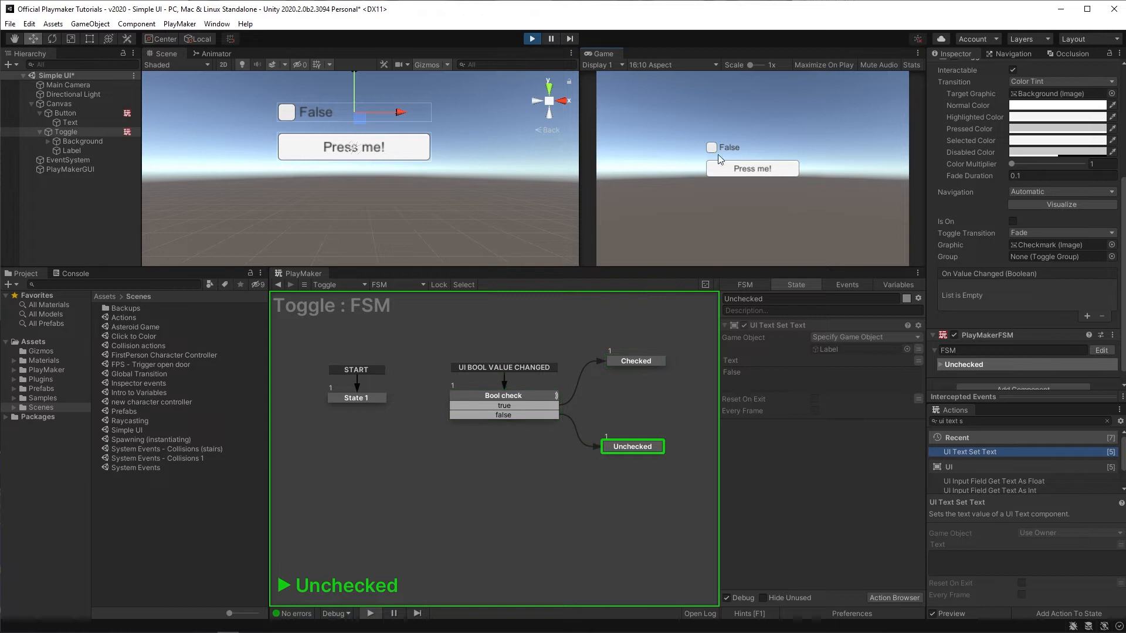
key(ctrl+p)
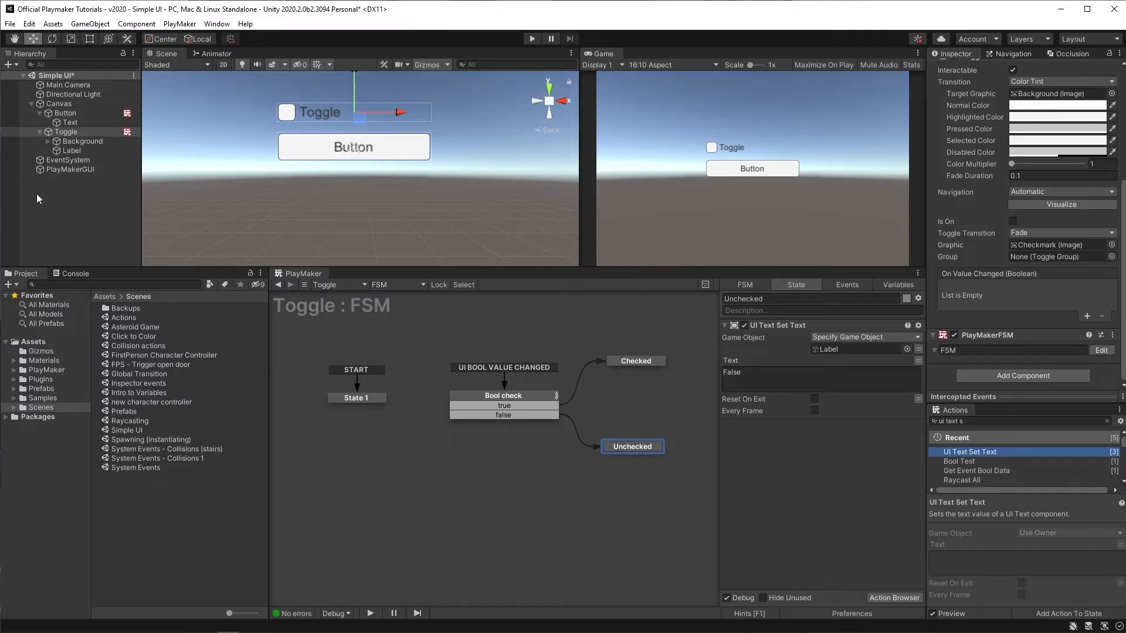
Step: Add a UI Slider to the Canvas and move it below the button
right_click(58, 105)
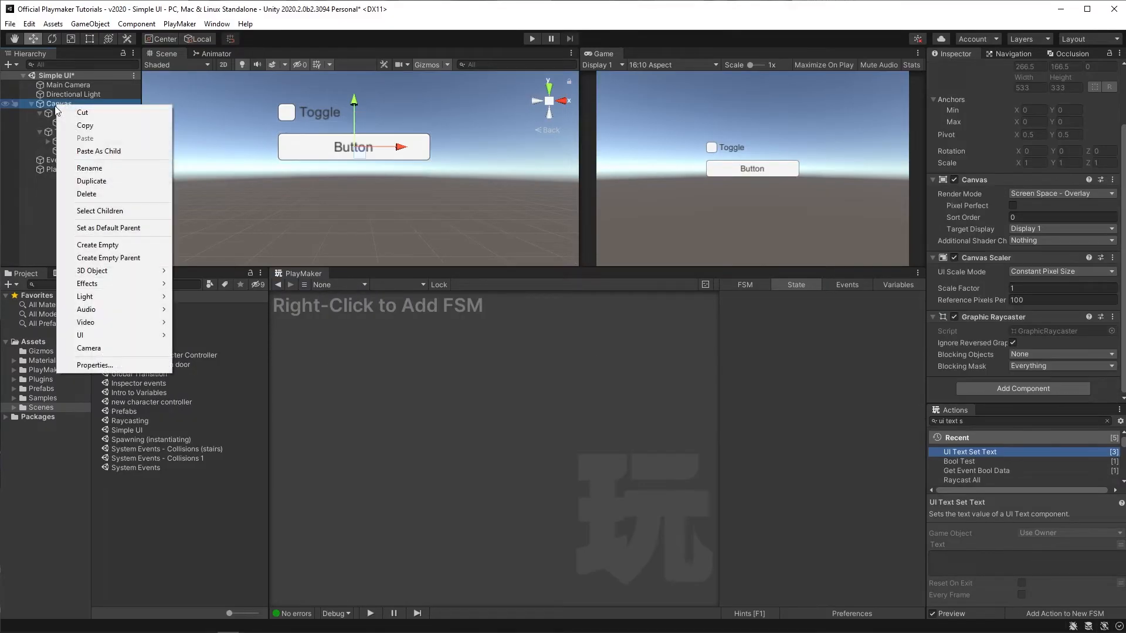
mouse_move(132, 337)
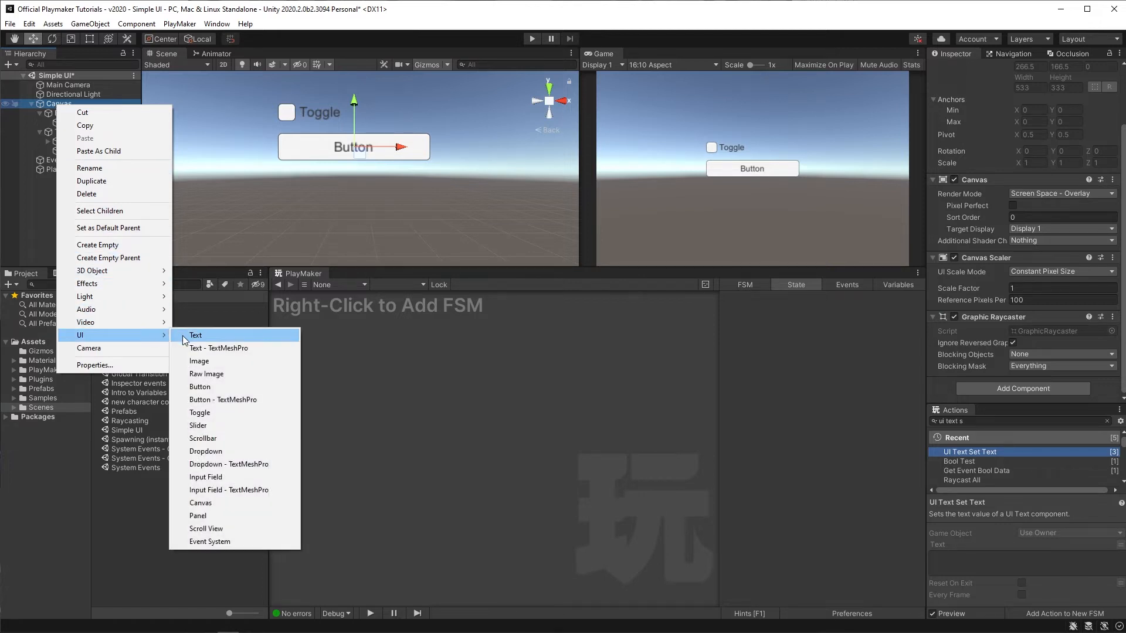
click(216, 426)
click(51, 158)
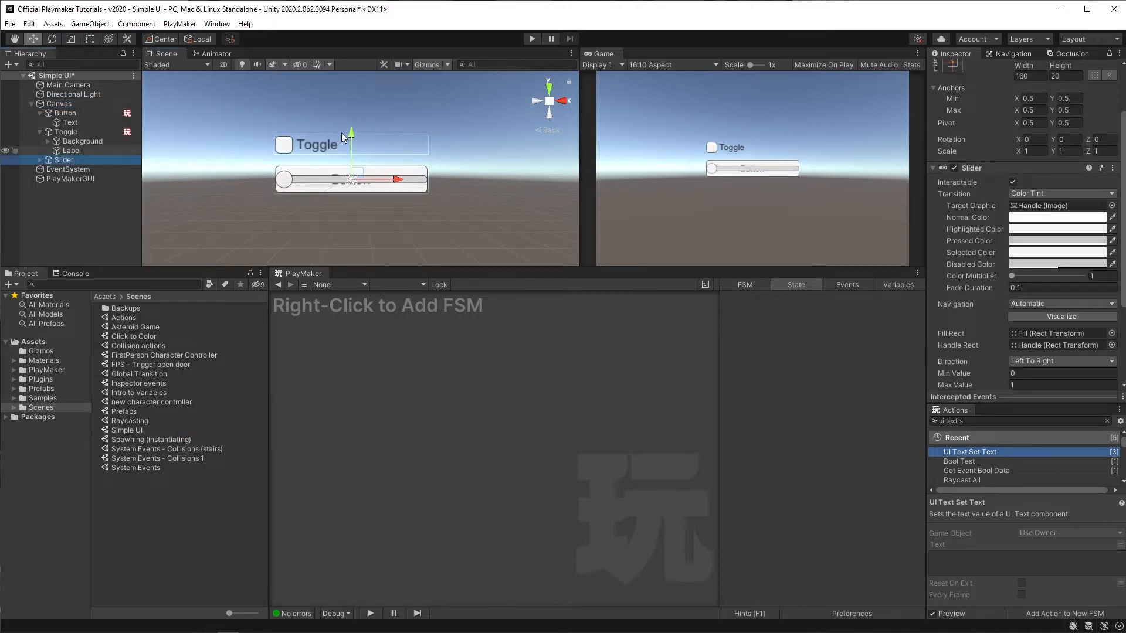
drag(350, 136, 352, 178)
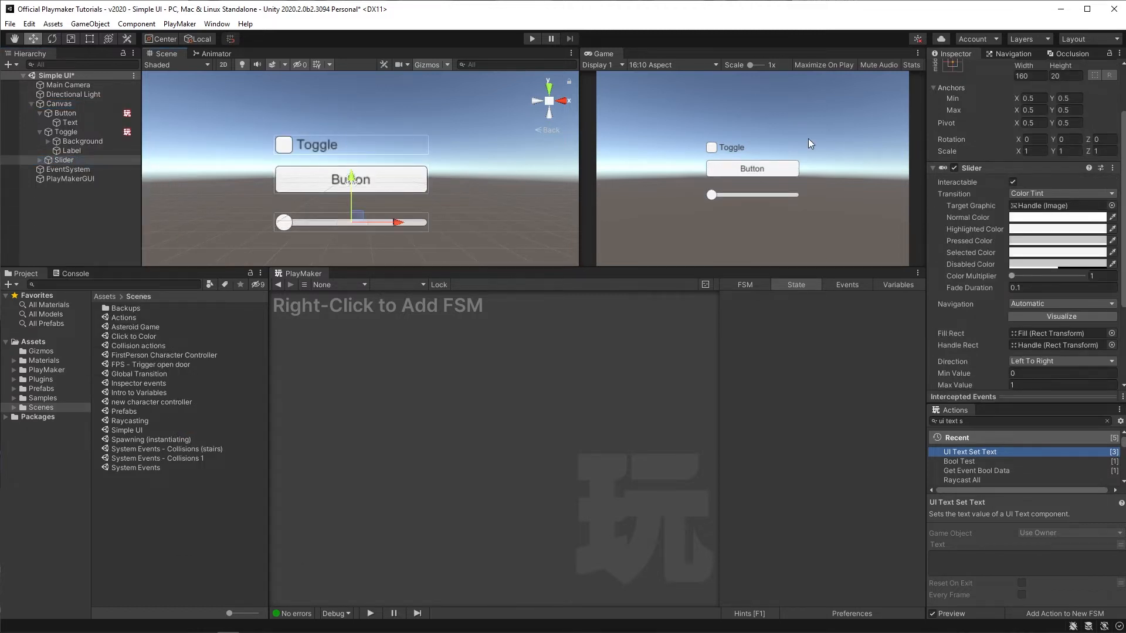
Step: Enter Play mode, slide the slider handle to test it, and exit Play mode
click(539, 38)
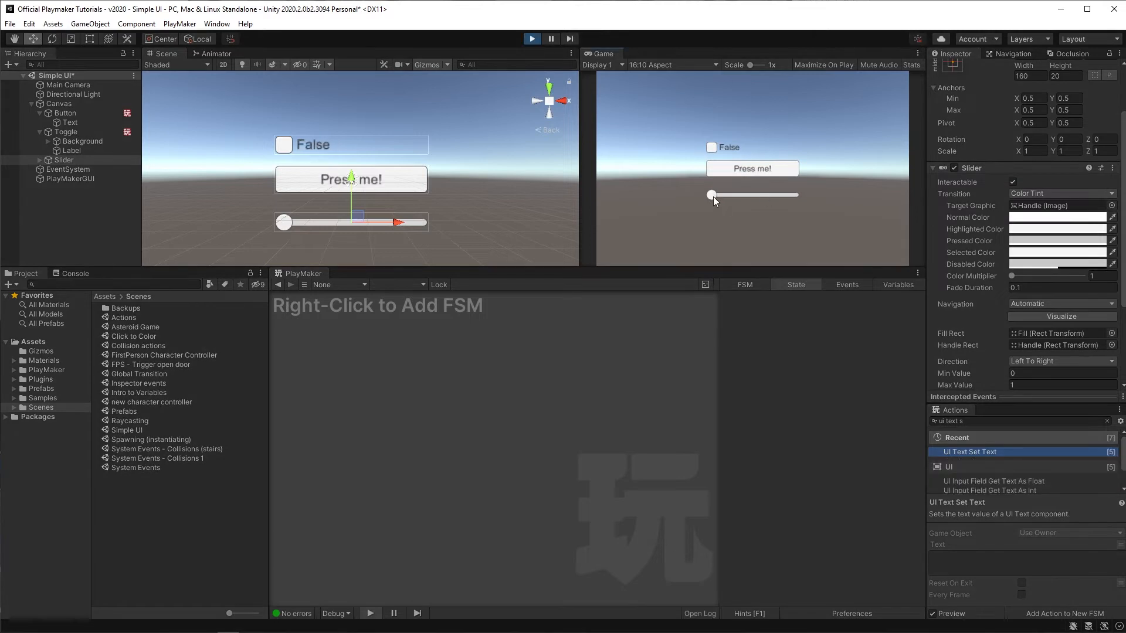
drag(713, 196, 760, 195)
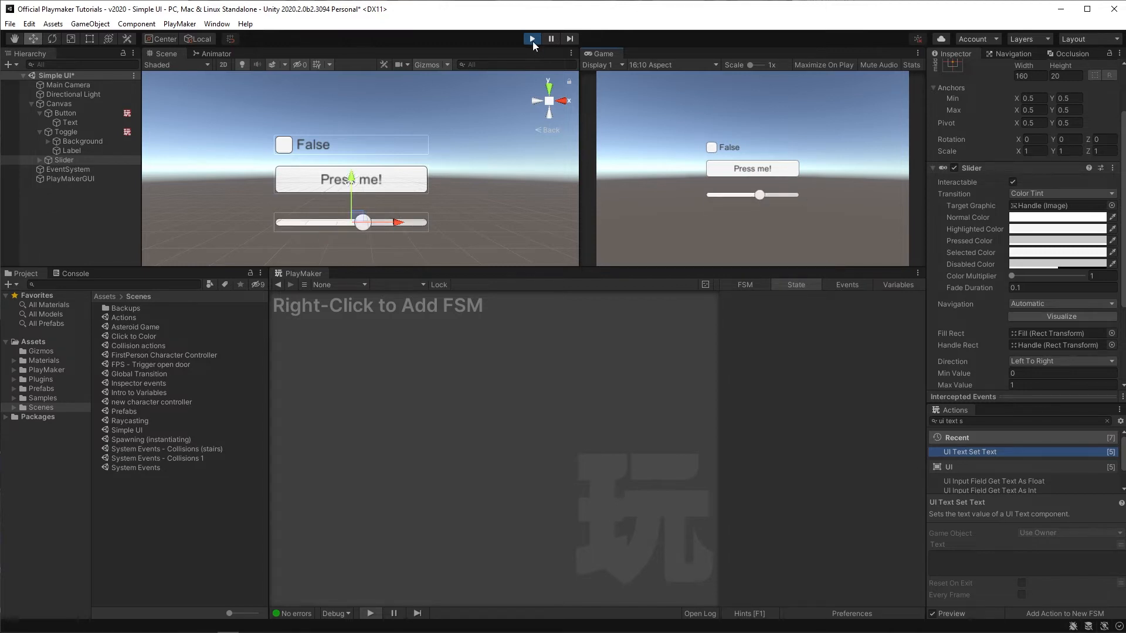
click(532, 40)
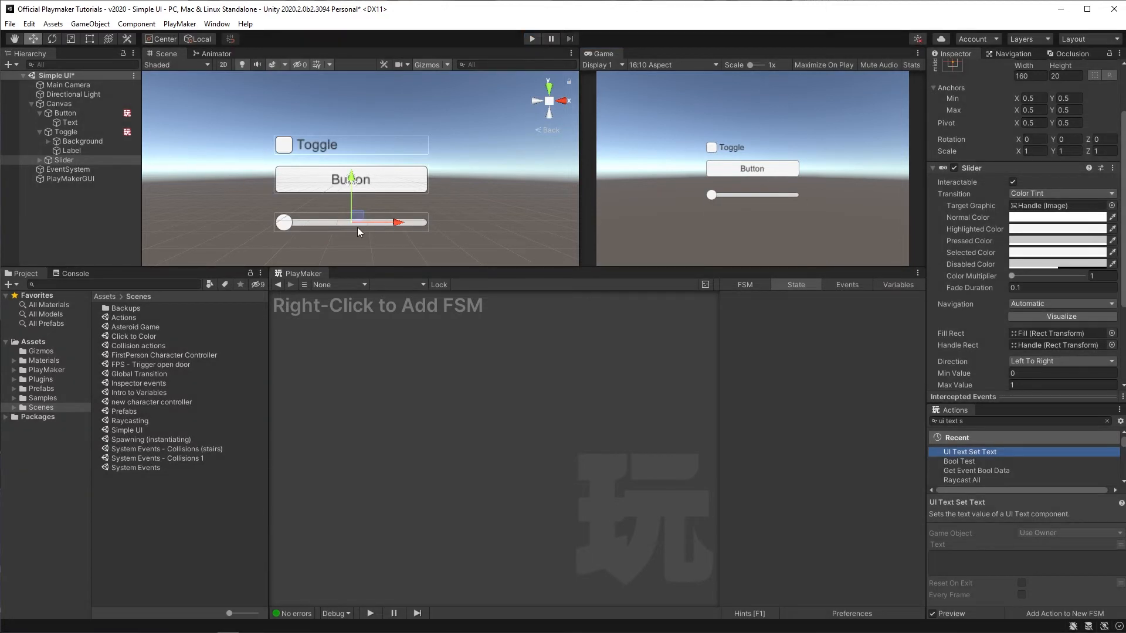
Step: Add an FSM to the Slider with a second state named Update Slider
click(59, 161)
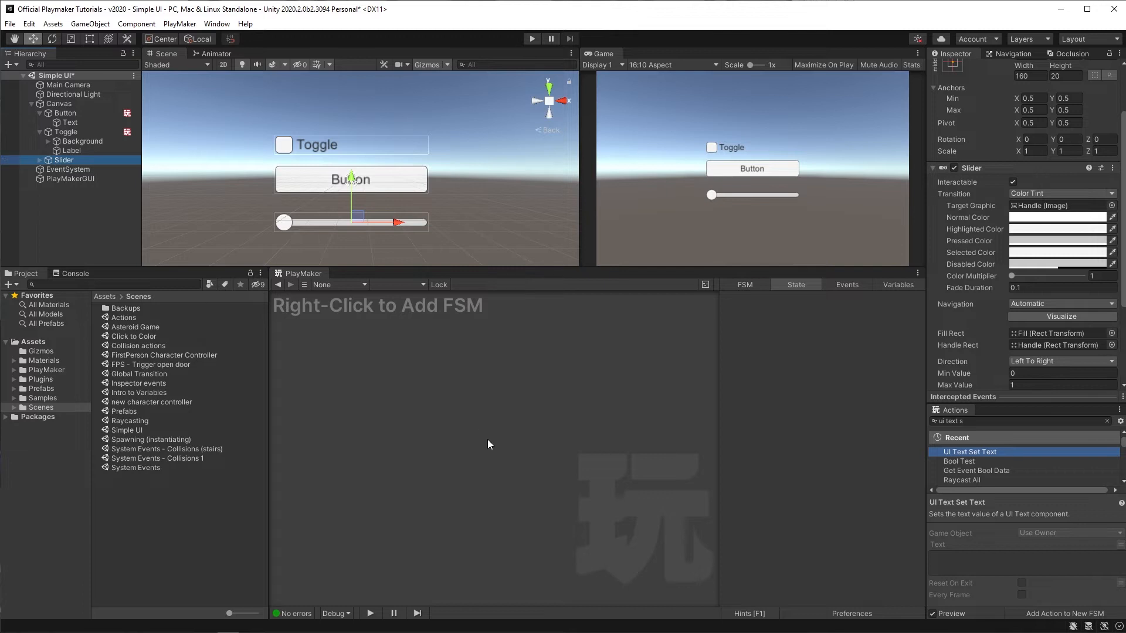
right_click(386, 378)
click(405, 387)
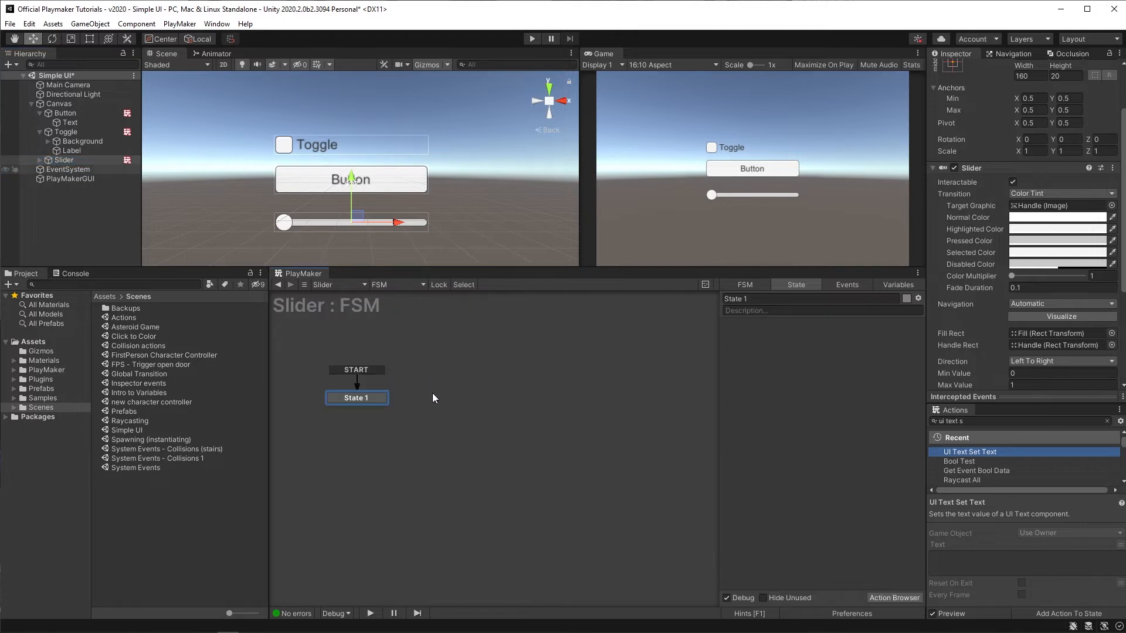
right_click(462, 370)
click(489, 377)
drag(480, 374, 464, 402)
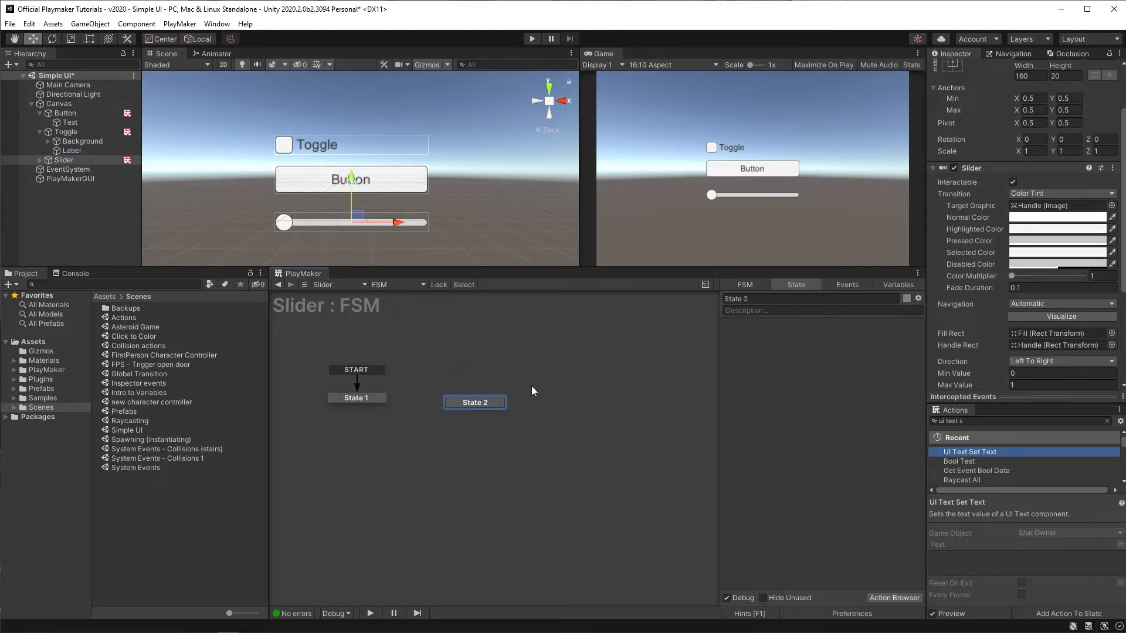
click(775, 299)
text(Upda)
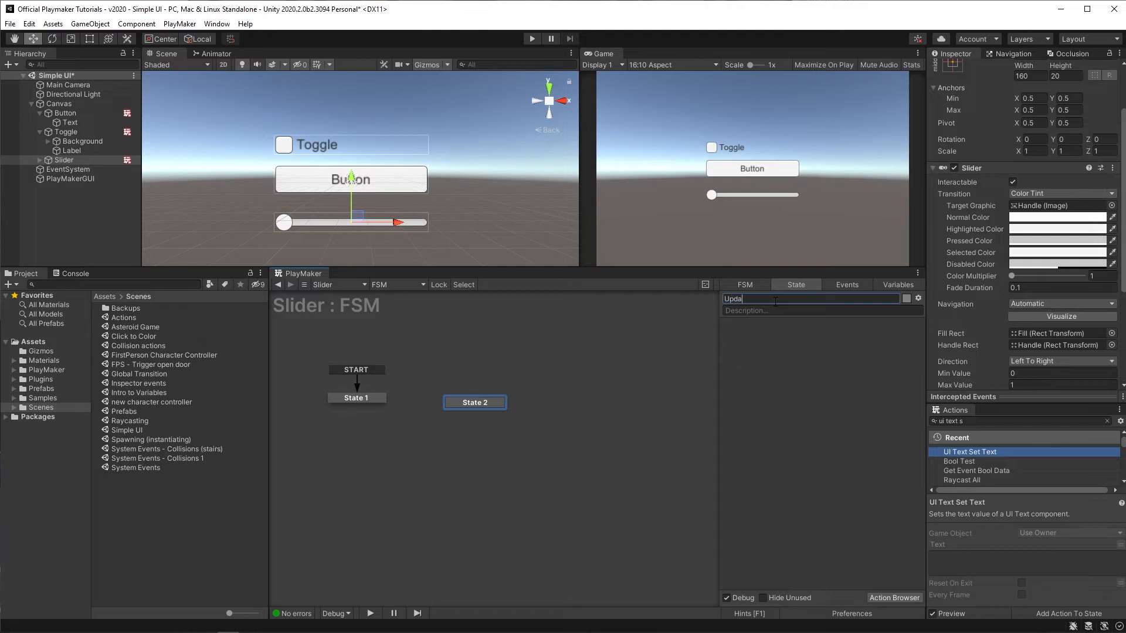
text(te Slider)
Step: Add a global UI FLOAT VALUE CHANGED transition to the Update Slider state
right_click(470, 405)
mouse_move(506, 426)
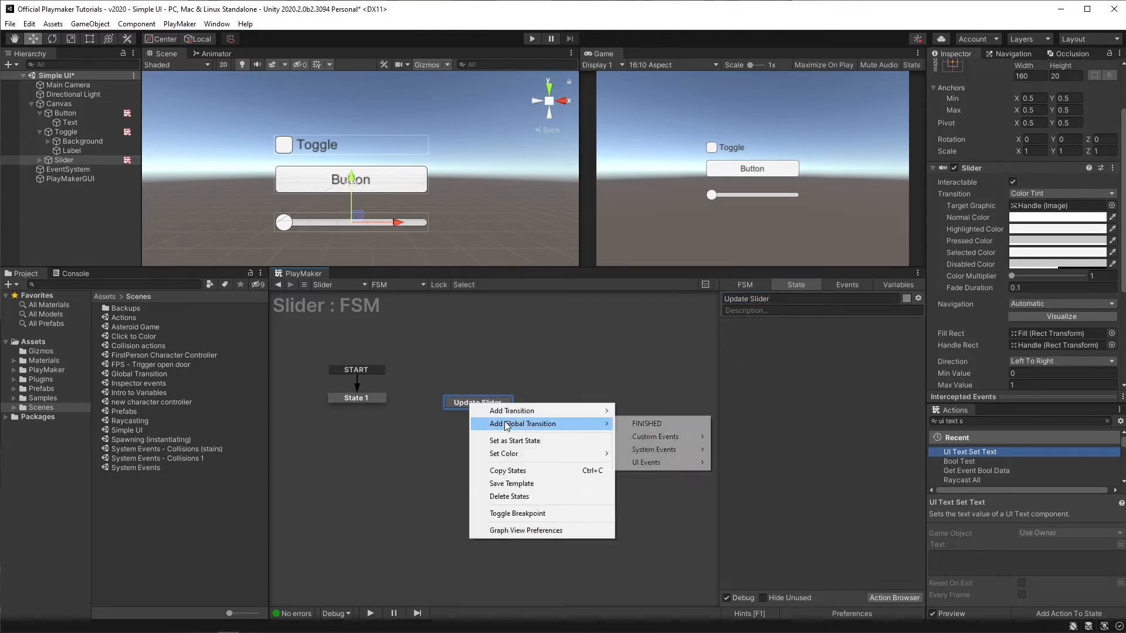
mouse_move(659, 467)
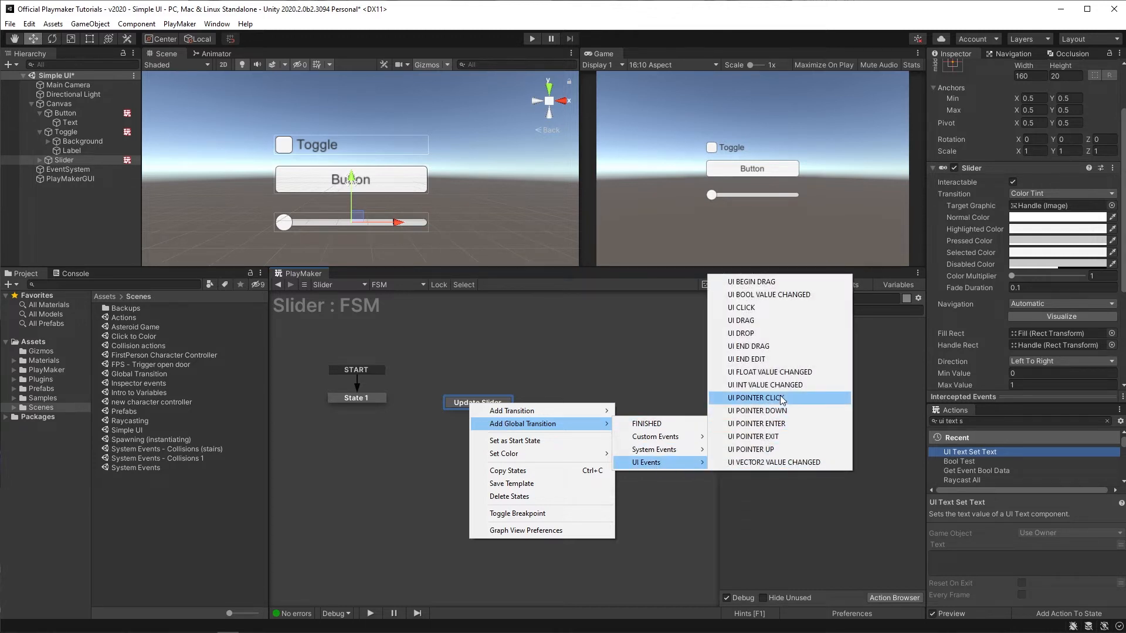
click(815, 374)
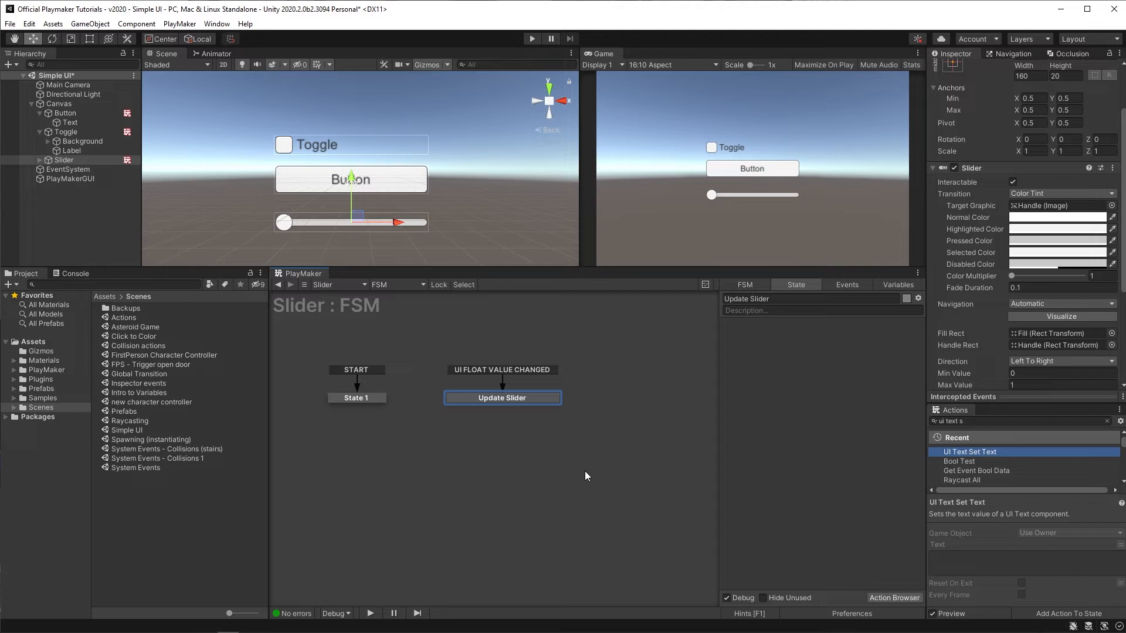
Step: Add a Get Event Float Data action to the Update Slider state
click(974, 425)
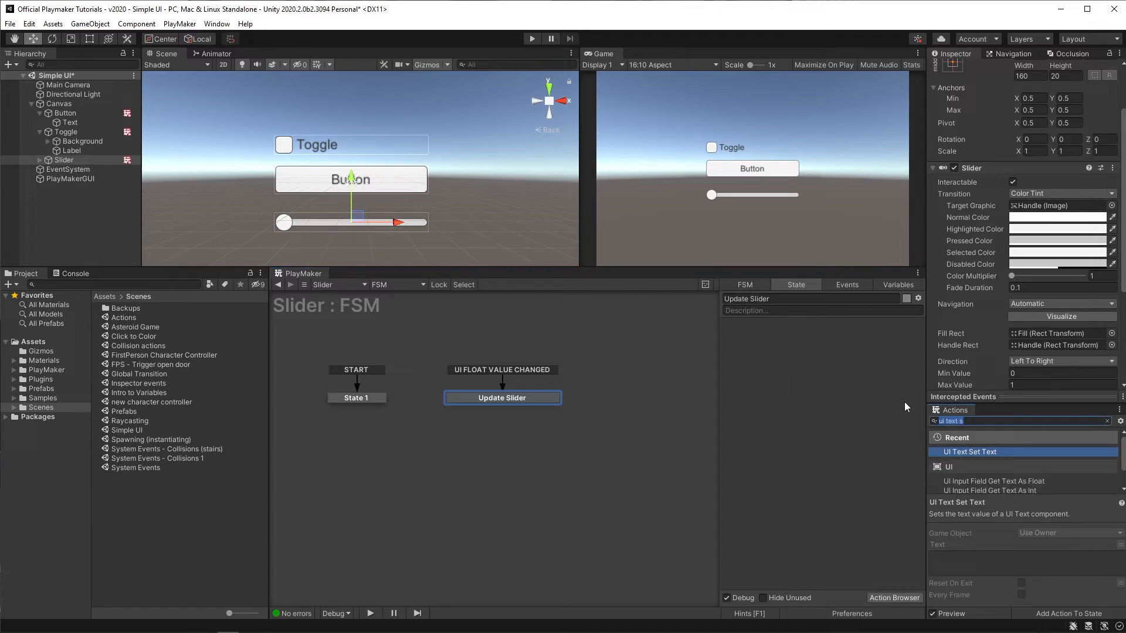
text(get eve)
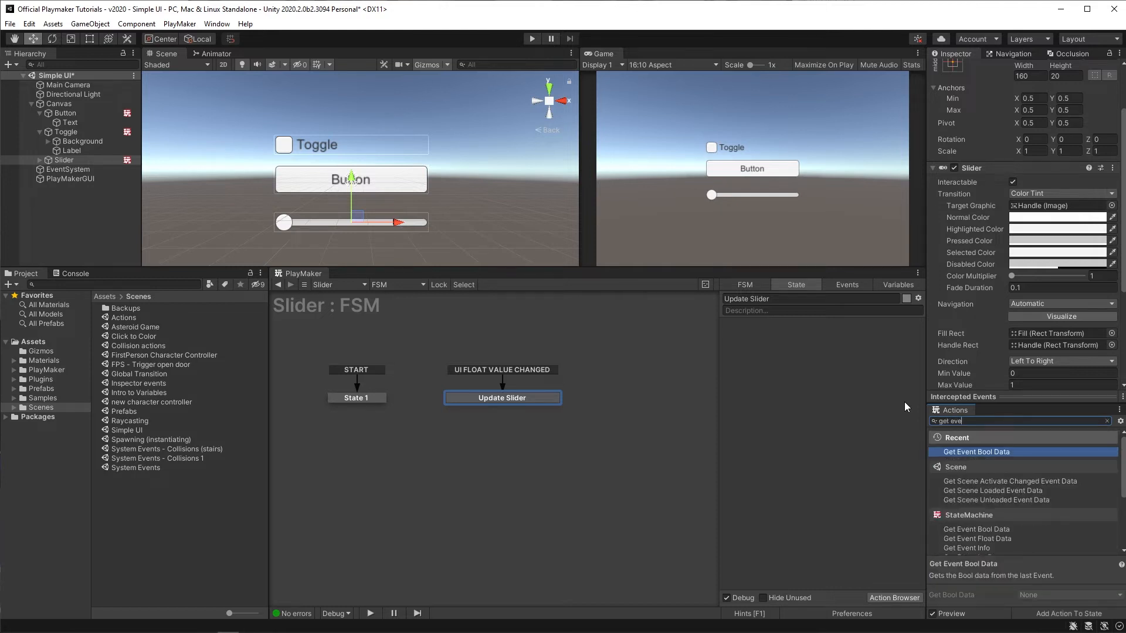
text(nt flo)
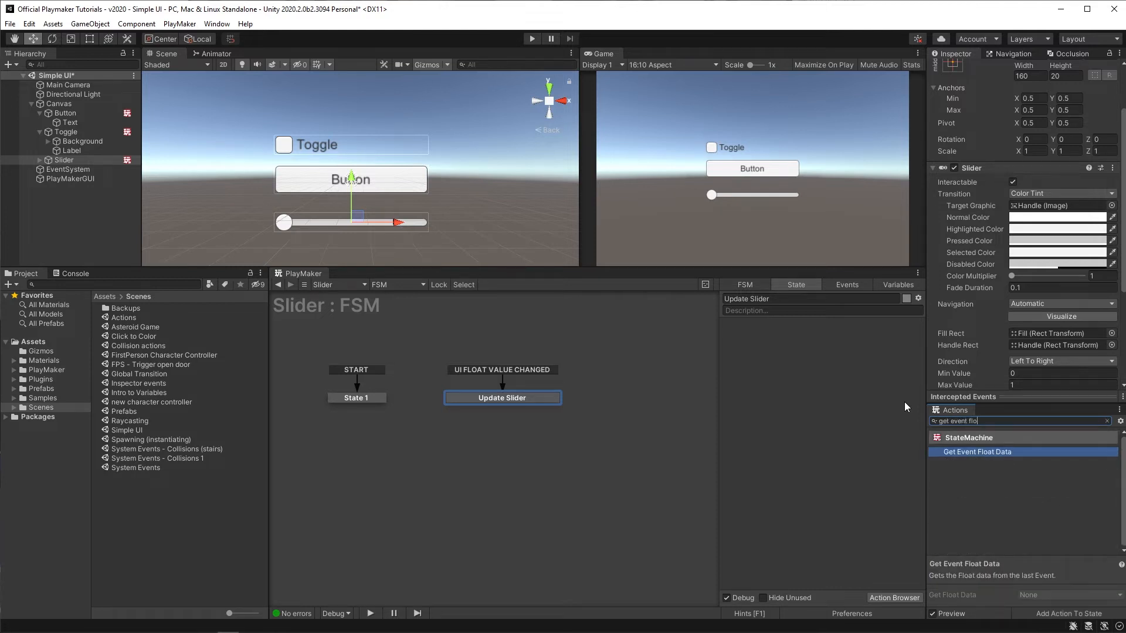
key(Return)
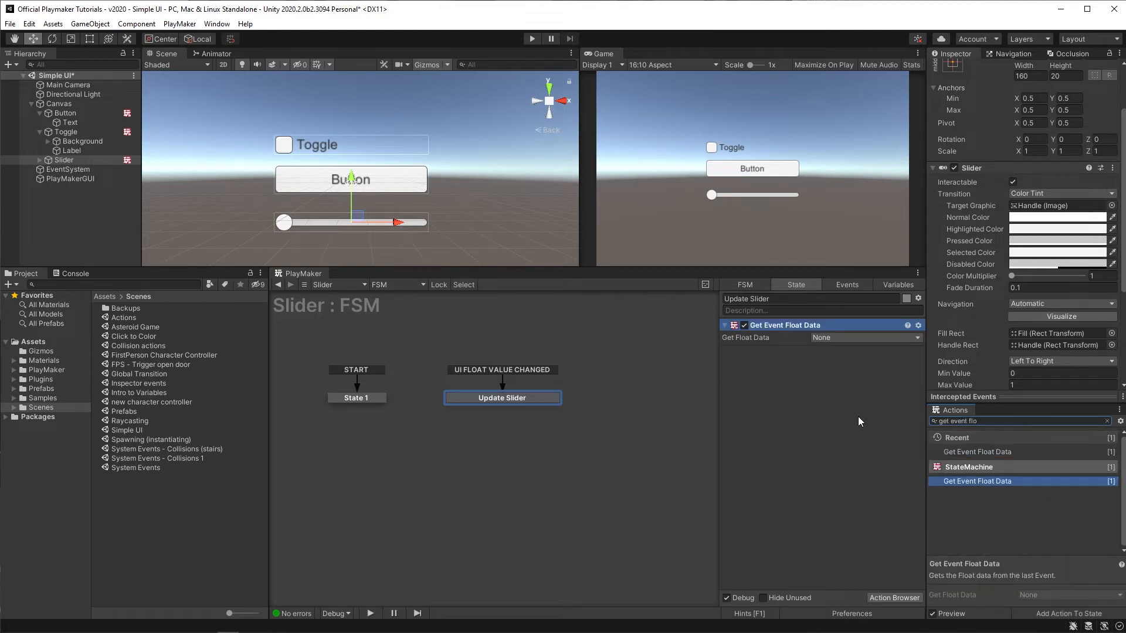
Step: Store Get Float Data in a new float variable named sliderFloat
click(826, 339)
click(837, 367)
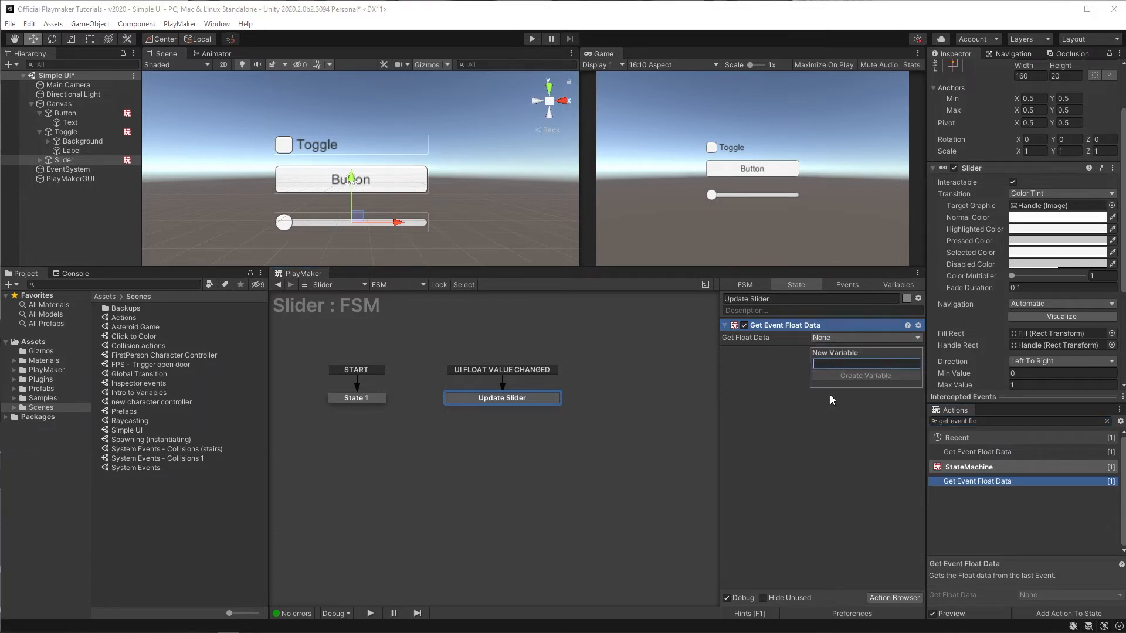
text(slider)
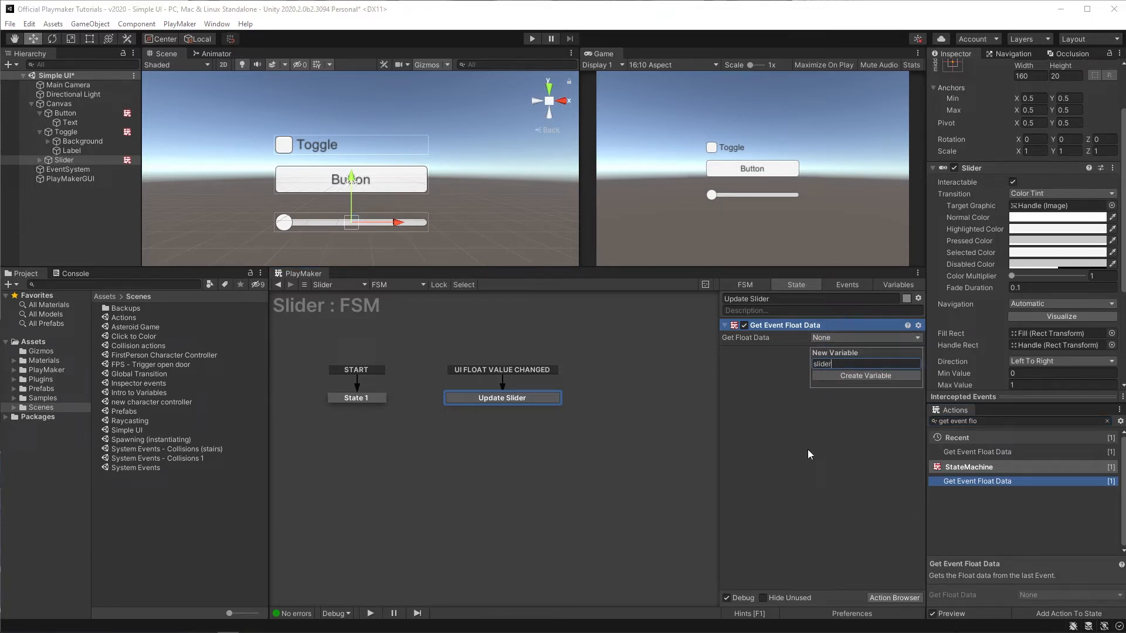
text(Float)
key(Return)
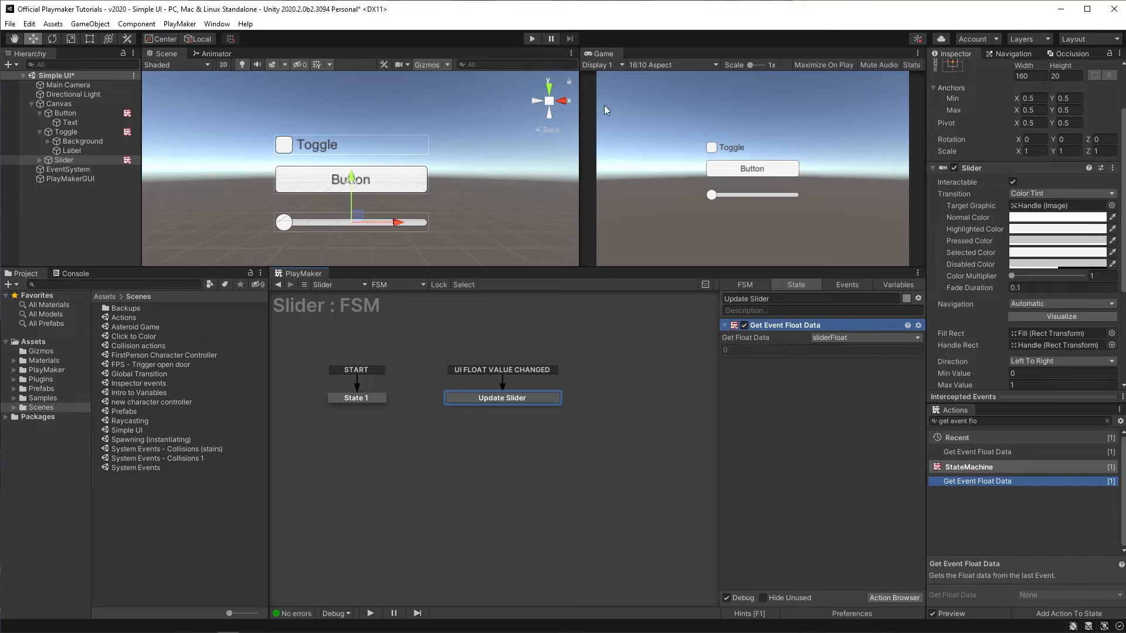
Step: Enter Play mode, move the slider to test the FSM, and exit Play mode
click(535, 38)
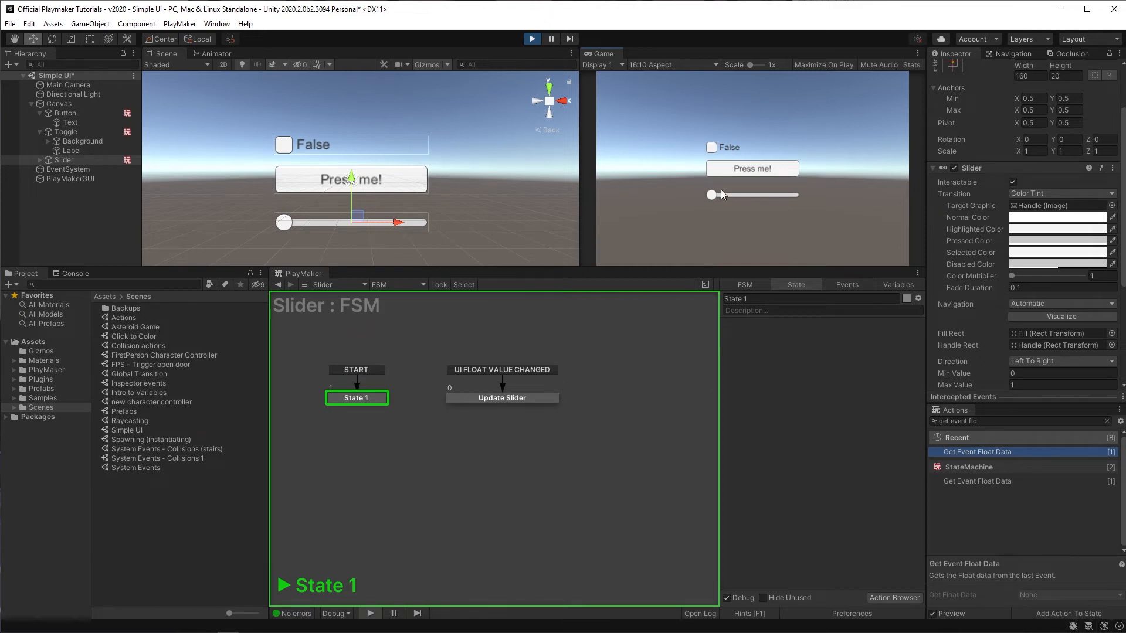
drag(713, 196, 765, 195)
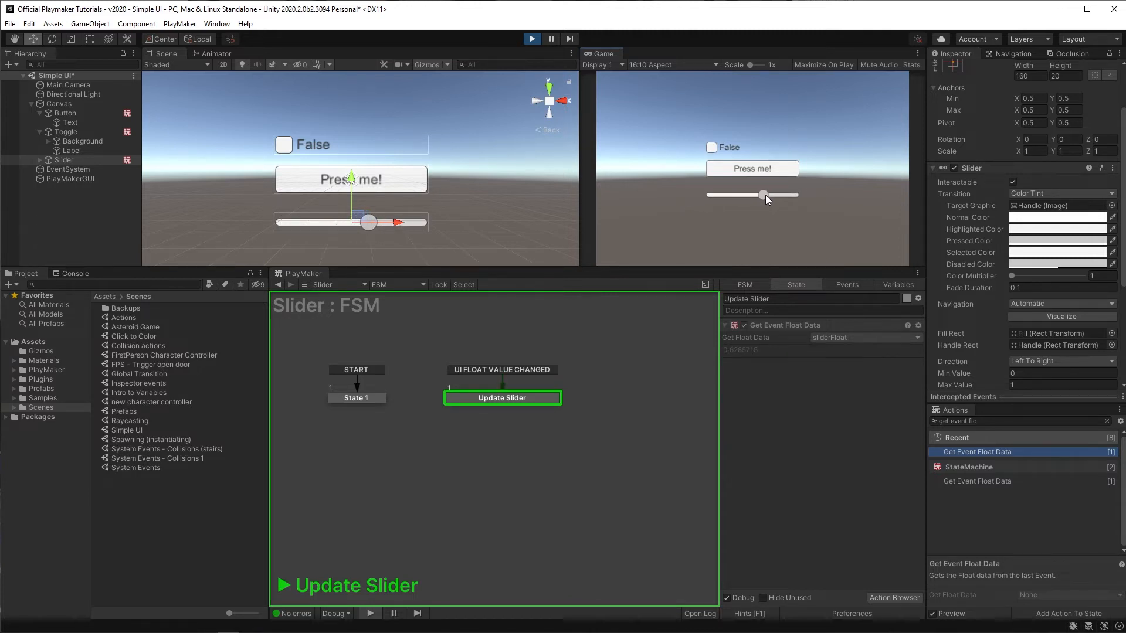
key(ctrl+p)
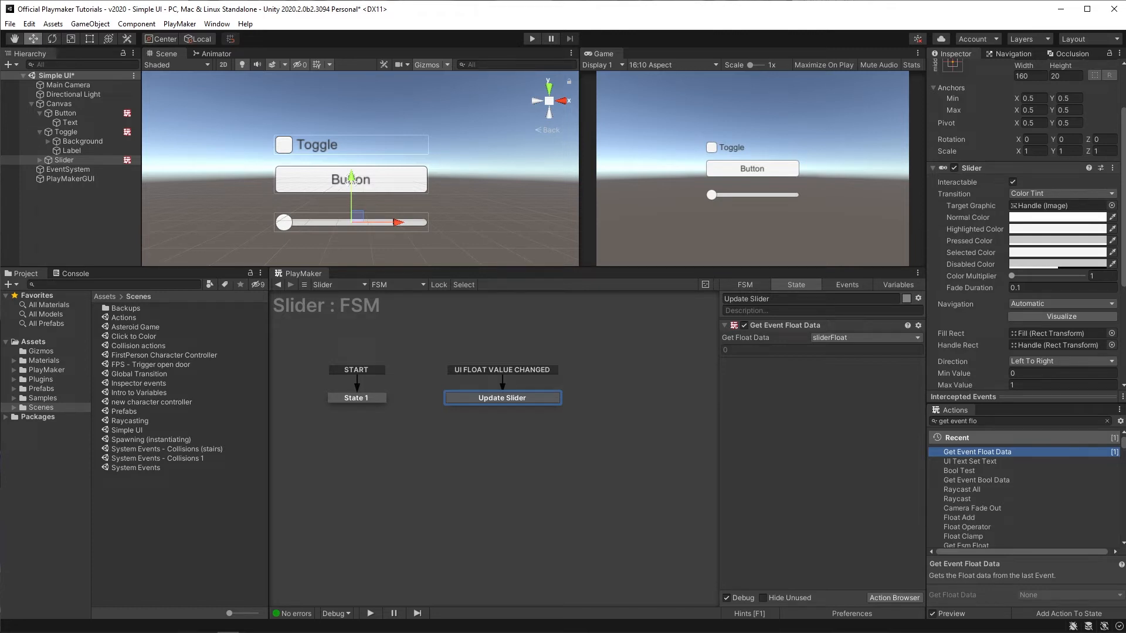
Step: Add a UI Text as a child of the Slider and rename it sliderValue
right_click(51, 162)
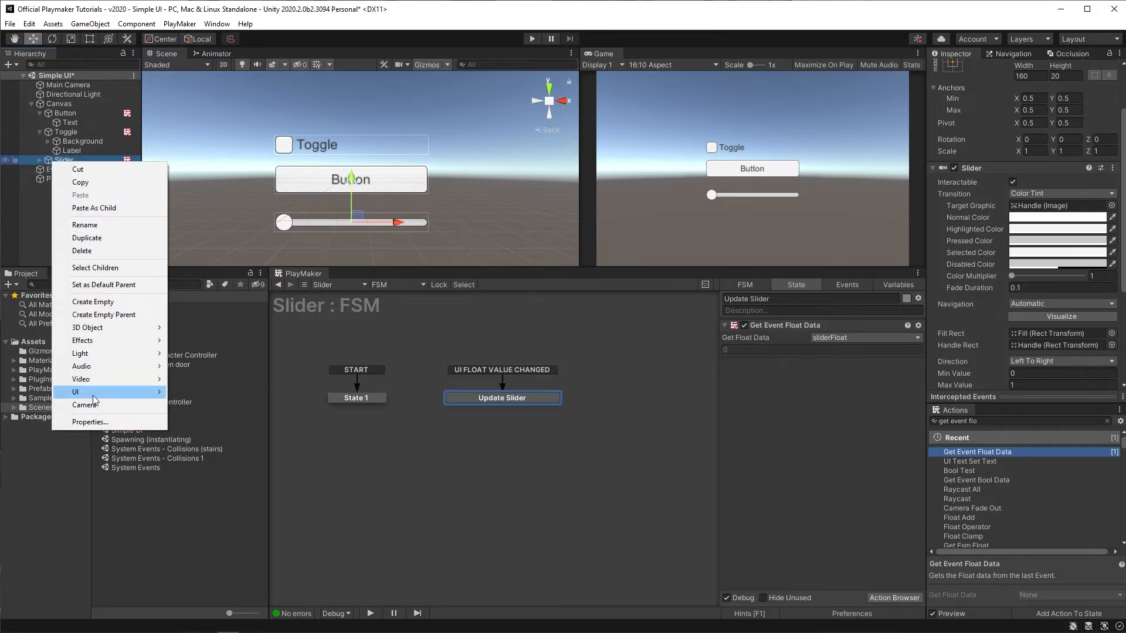
mouse_move(98, 401)
click(207, 392)
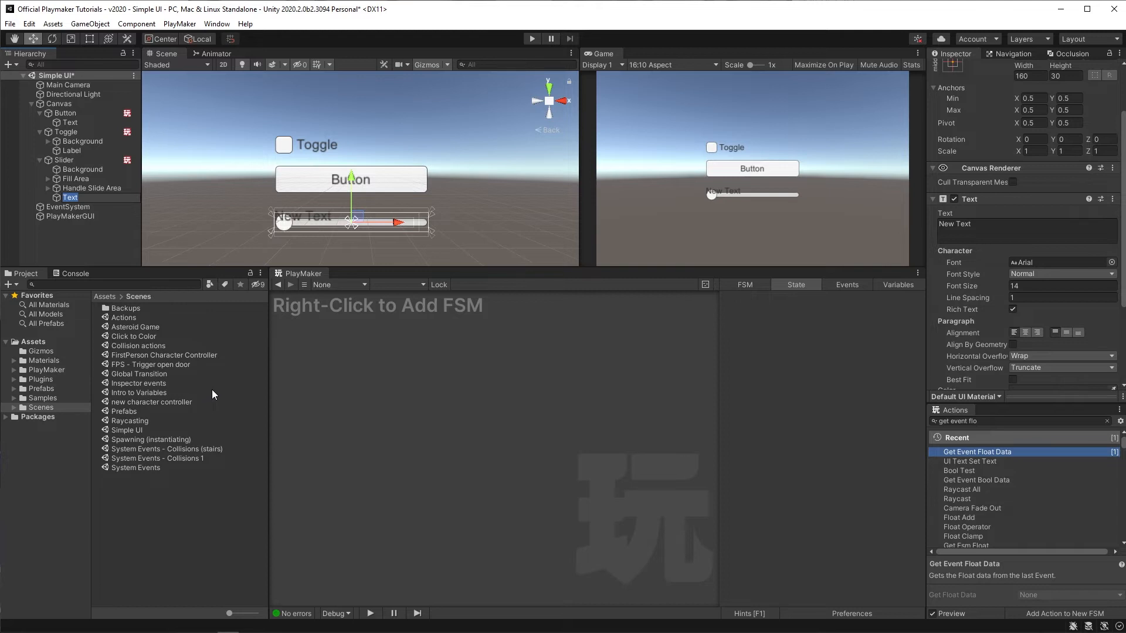
text(sliderValue)
key(Return)
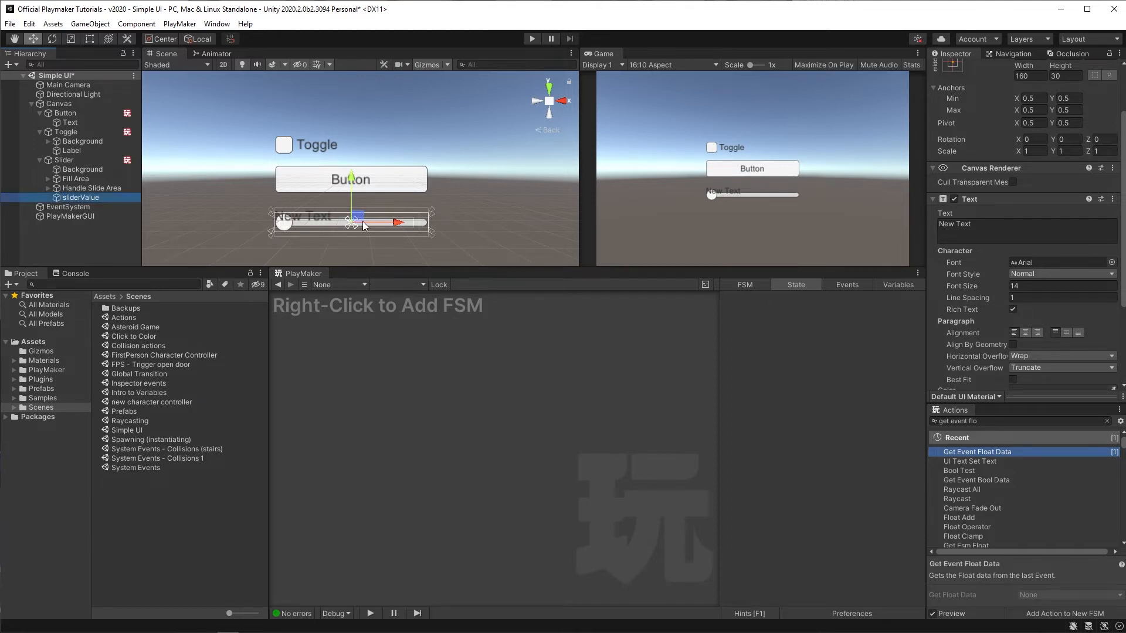
Step: Move the sliderValue text to the slider's right end and change its color to white
drag(400, 223, 557, 237)
scroll(991, 305, down, 4)
scroll(980, 275, up, 2)
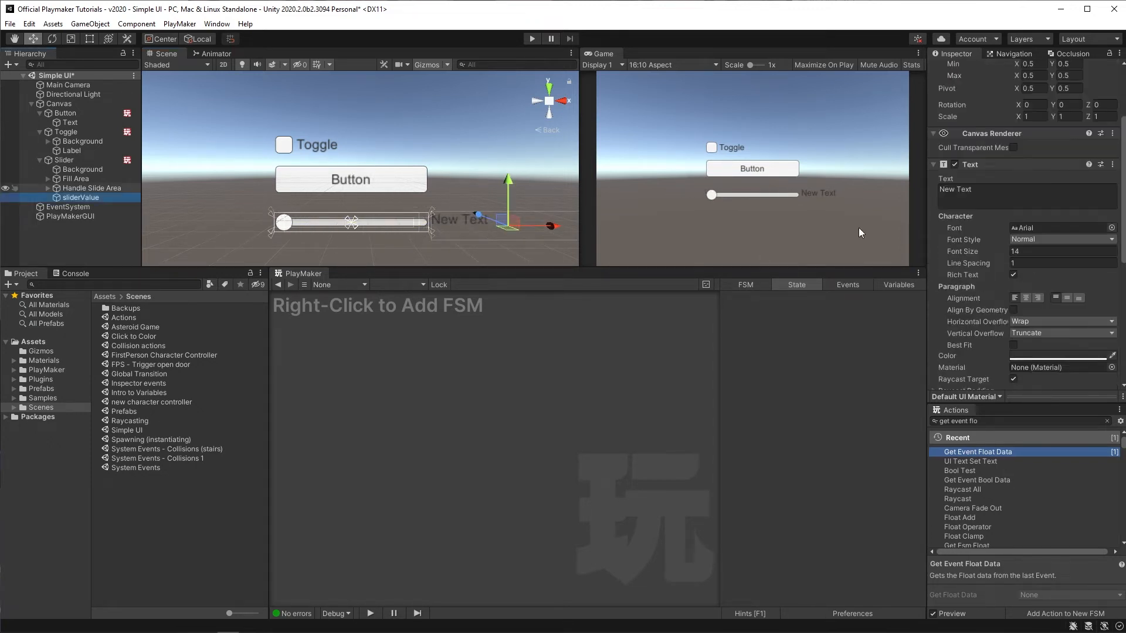
scroll(979, 334, down, 3)
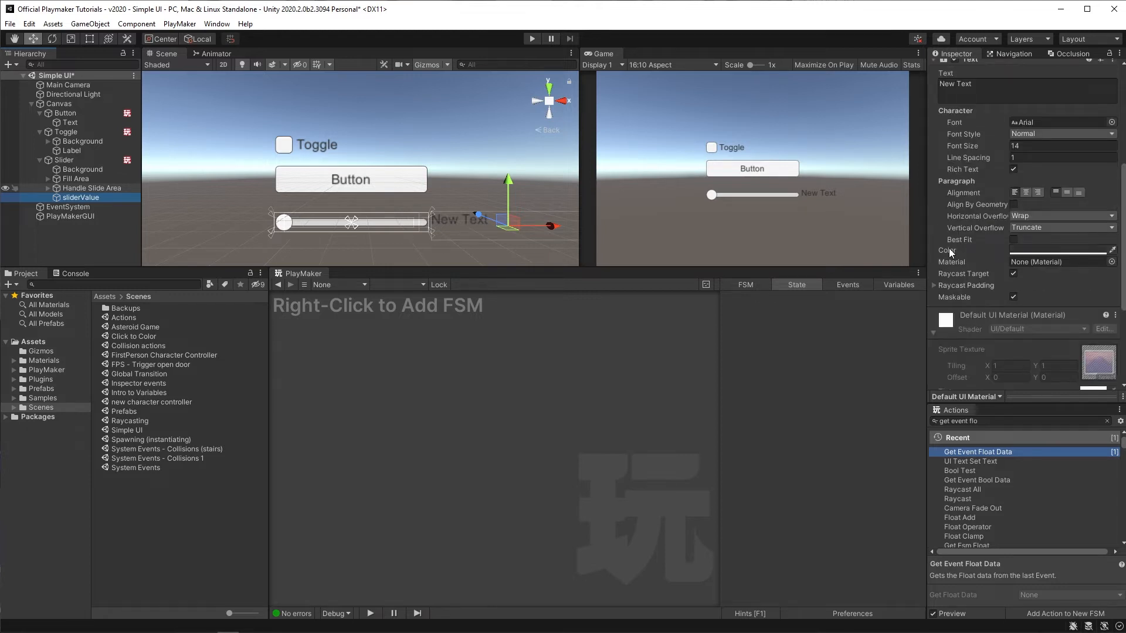
click(1032, 250)
drag(1084, 322, 1065, 301)
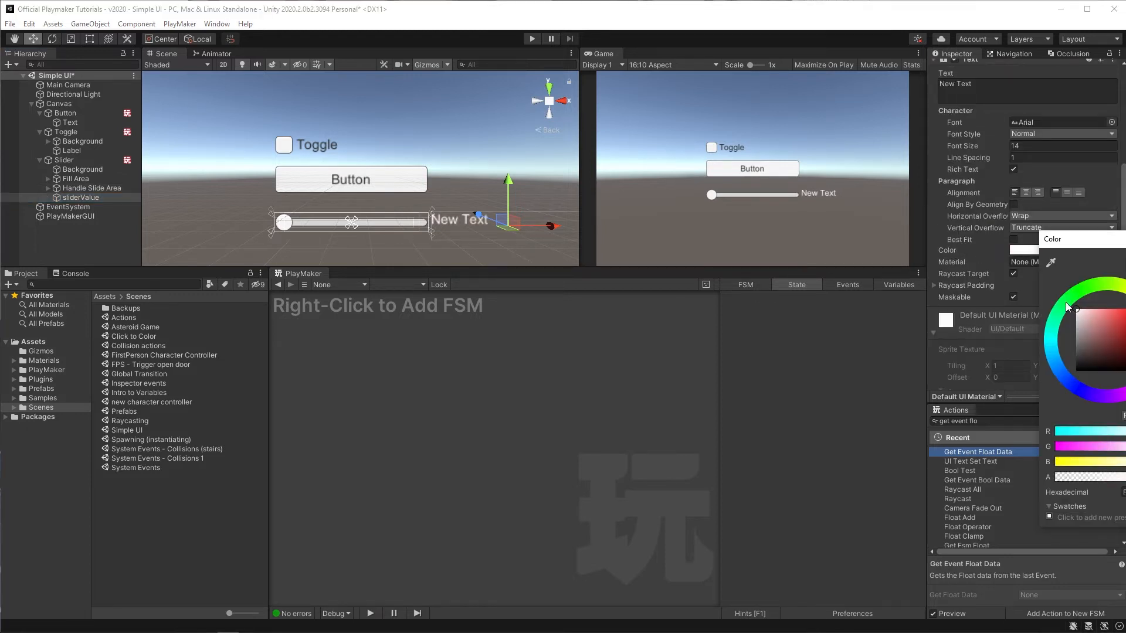
click(865, 164)
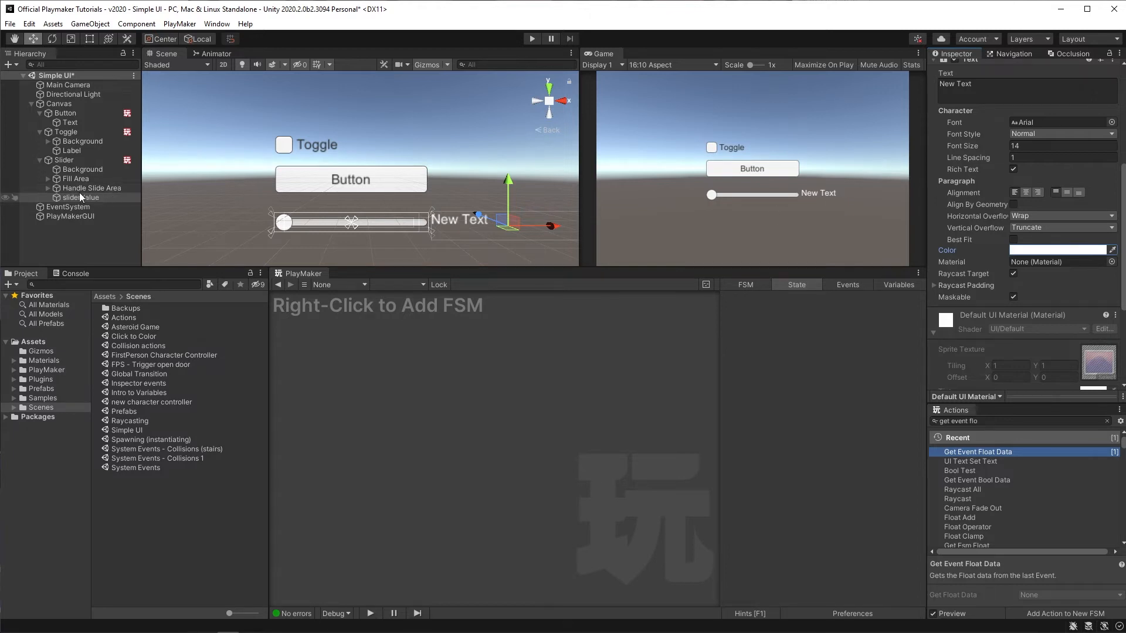
Step: Add a Convert Float To String action to the slider FSM's Update Slider state
click(64, 161)
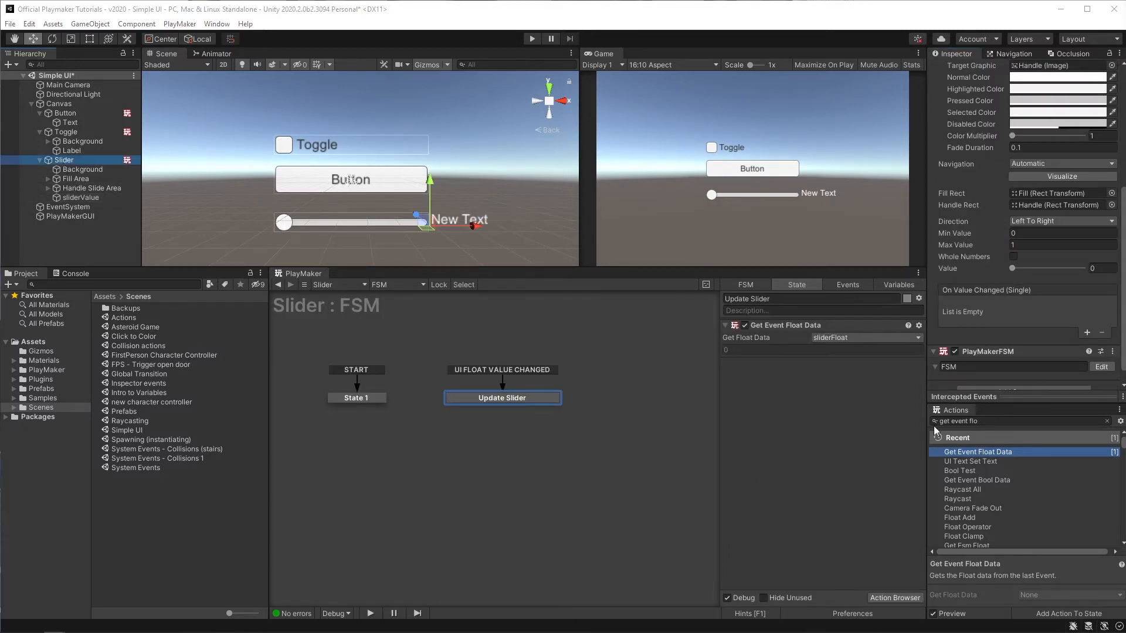
click(984, 422)
text(conve)
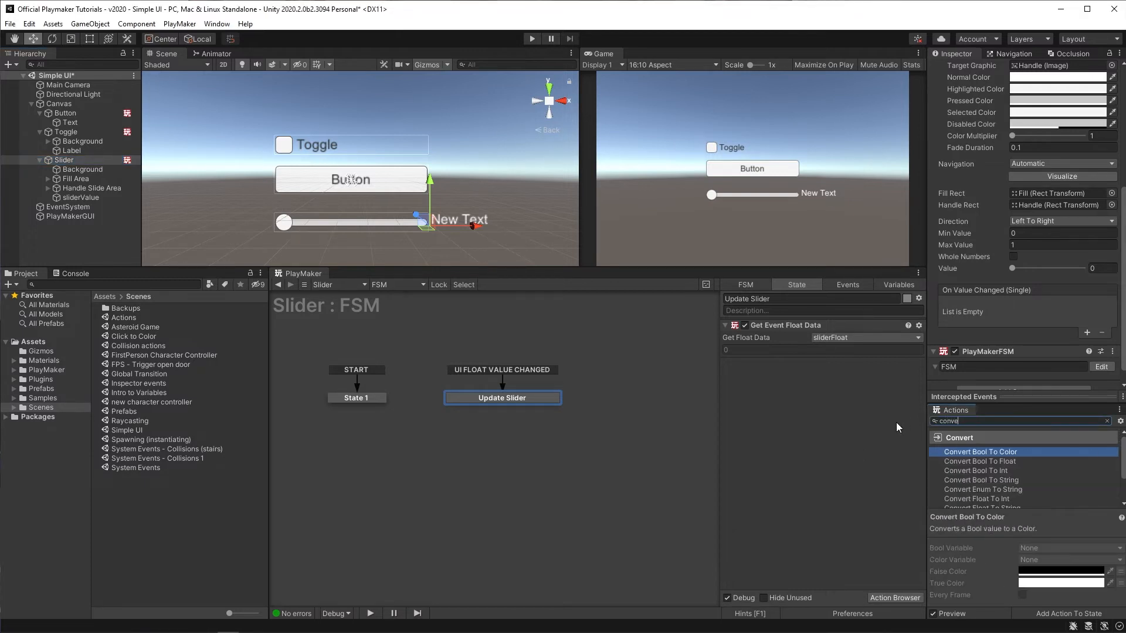
text(rt float )
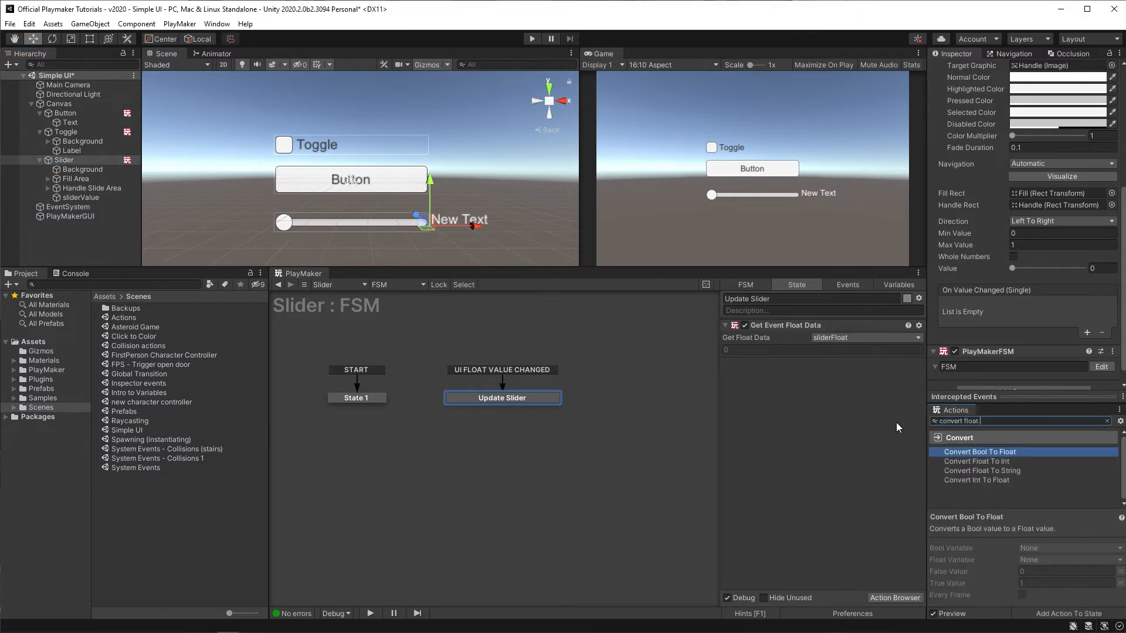
text(to str)
key(Return)
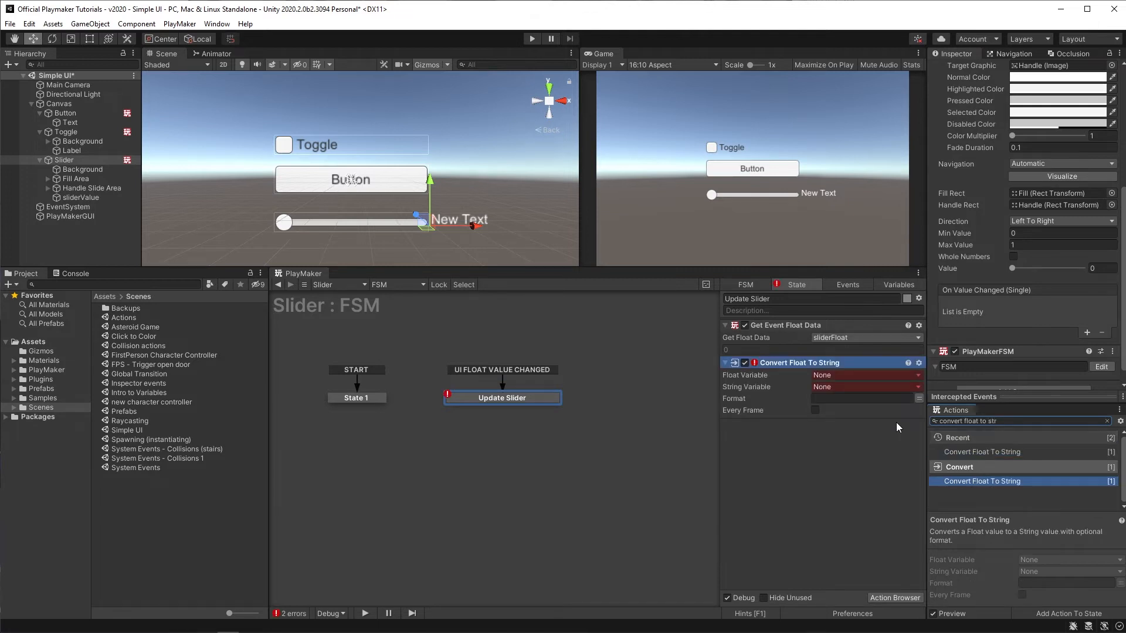
Step: Add a UI Text Set Text action and move it below Convert Float To String
drag(1000, 421, 892, 416)
text(ui text set)
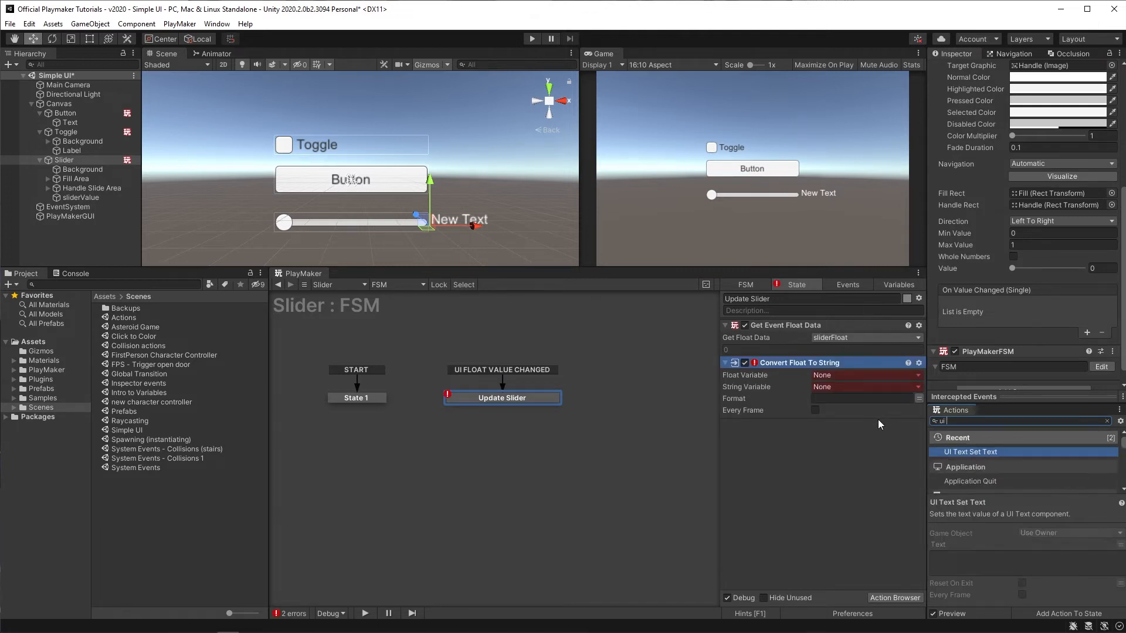
key(Return)
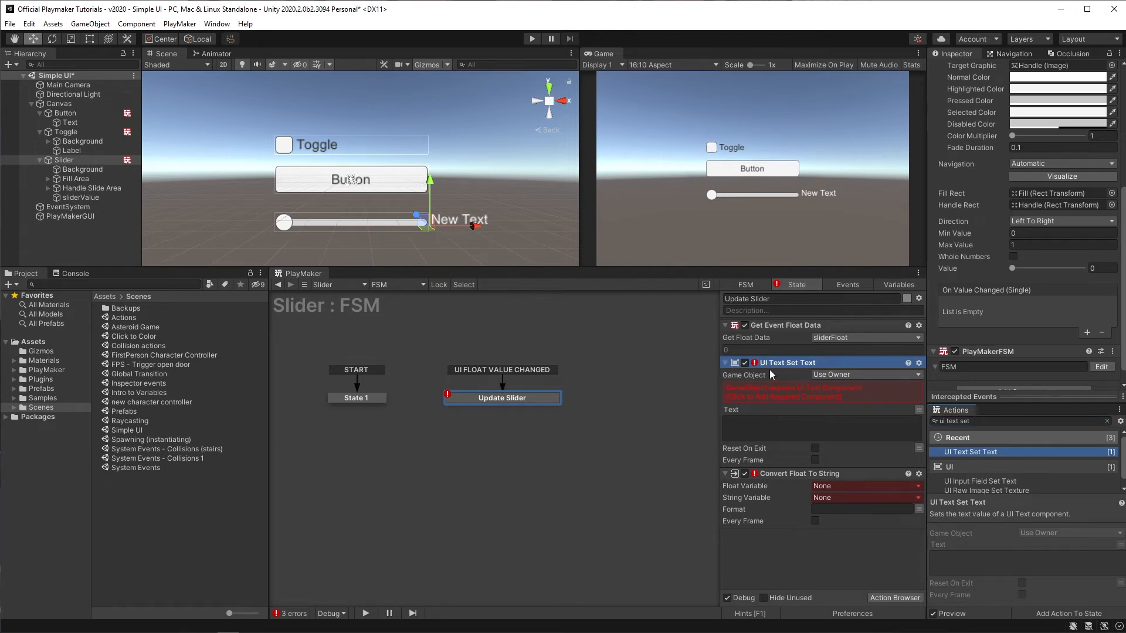
drag(770, 369, 797, 577)
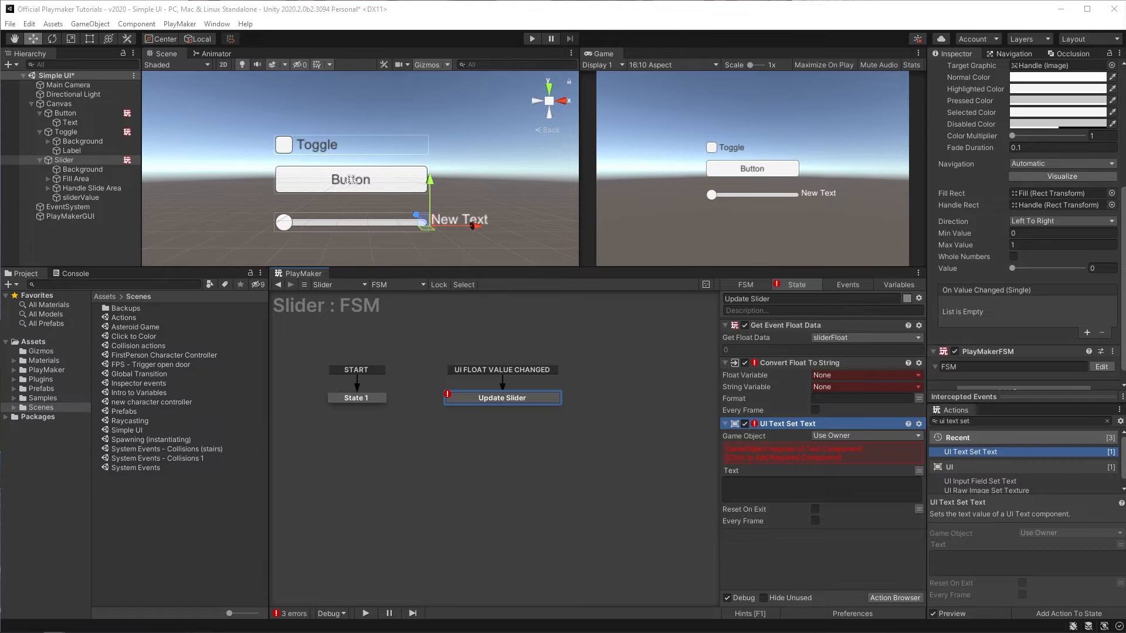
Step: Set Convert Float To String's float variable to sliderFloat and its string variable to a new variable floatDisplay
click(832, 375)
click(837, 403)
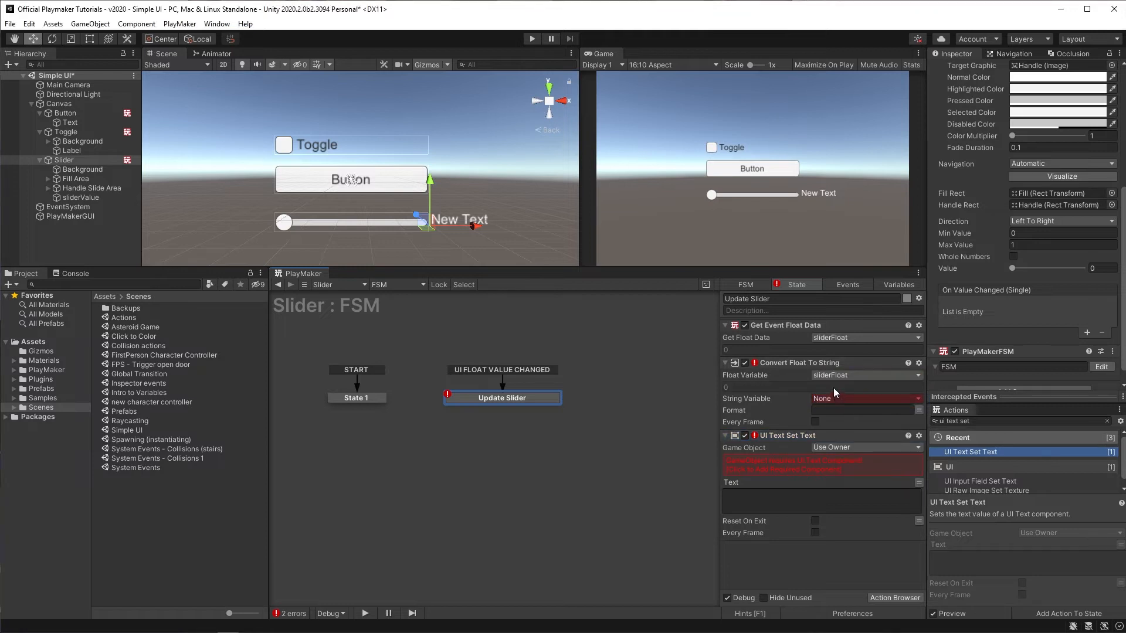
click(849, 397)
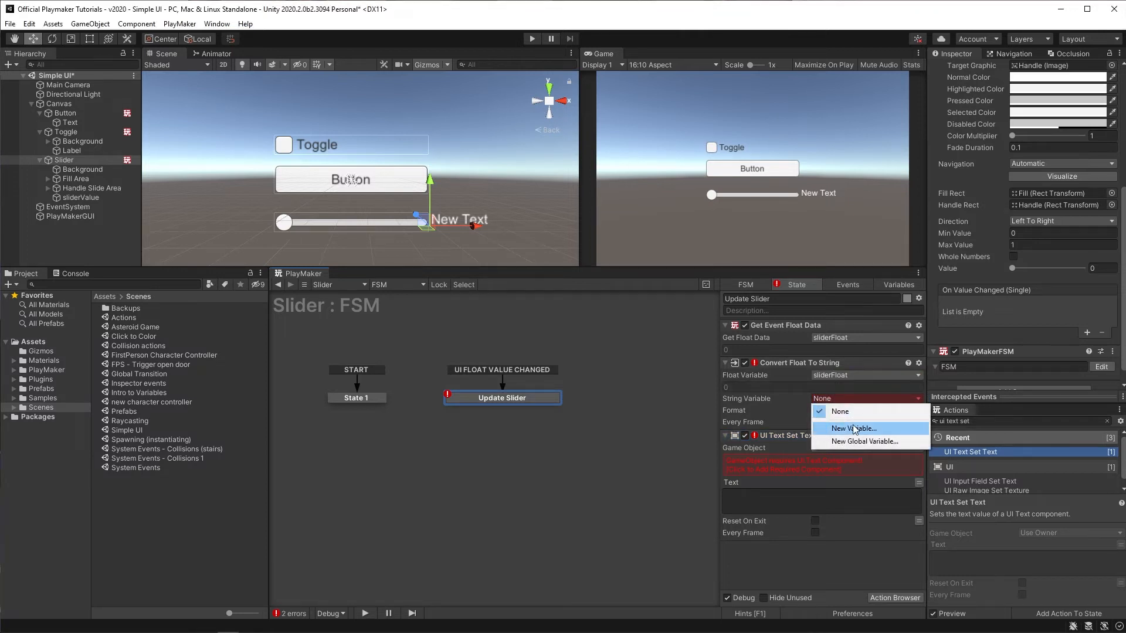
click(854, 428)
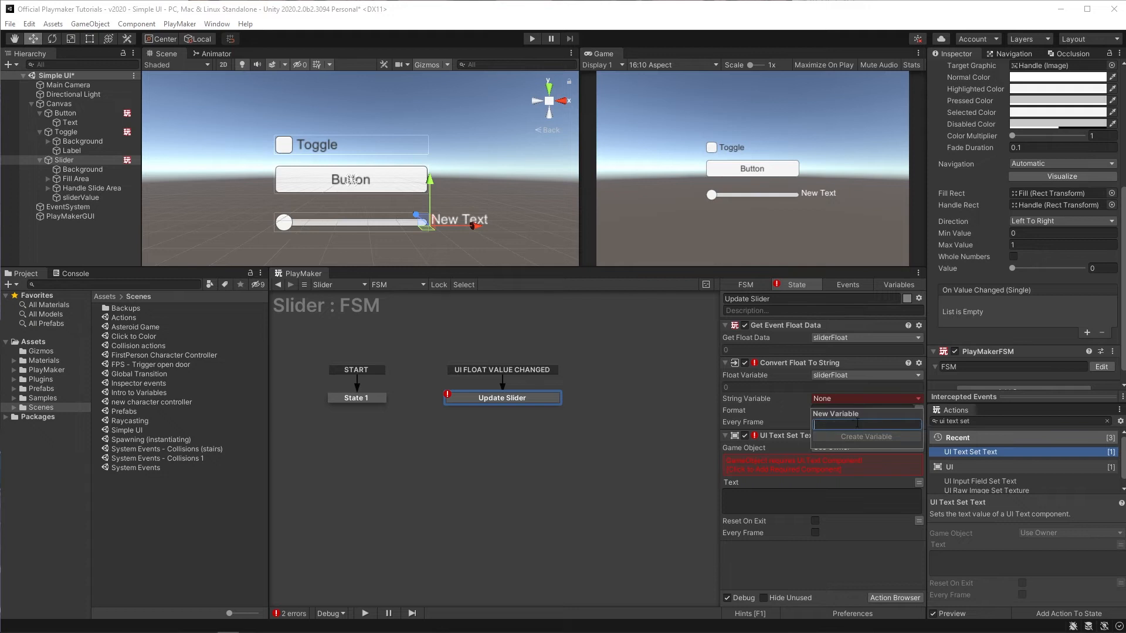
text(floatDis)
text(play)
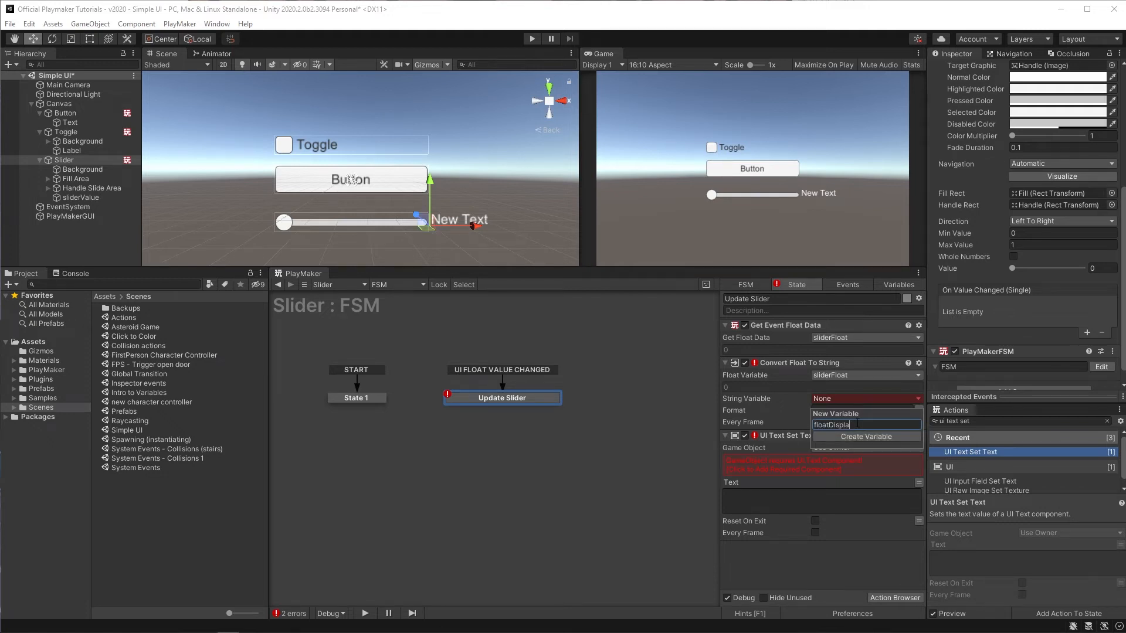
key(Return)
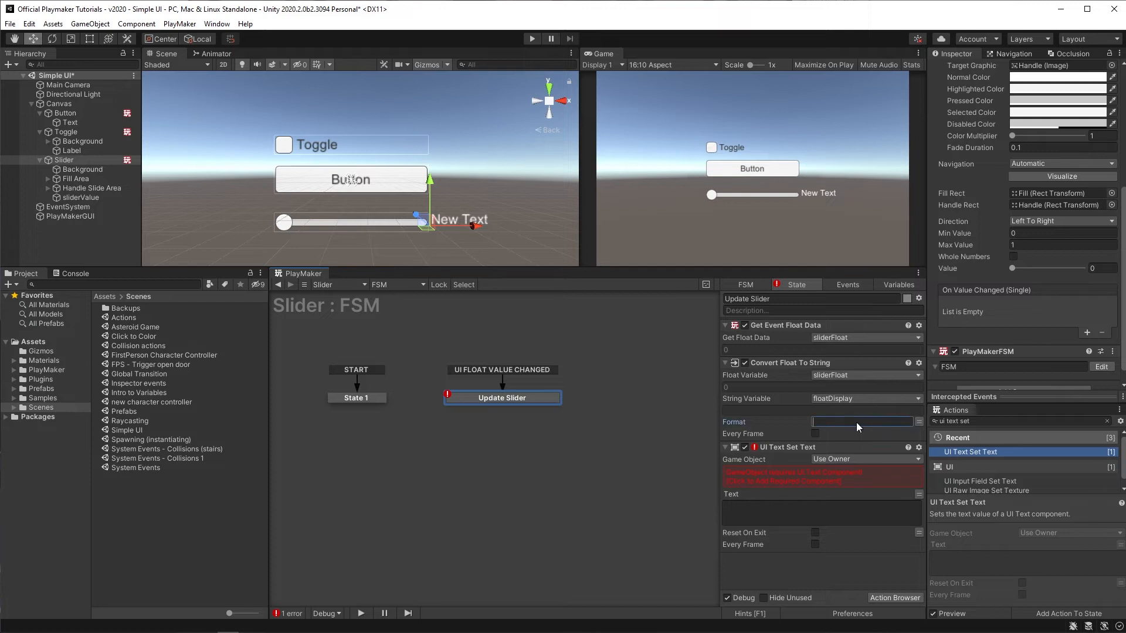
Step: Set the conversion format to 0.00 and enable Every Frame
text(0.)
click(820, 422)
drag(855, 422, 812, 422)
click(815, 437)
Step: Point UI Text Set Text at a specified game object, the sliderValue text
click(869, 461)
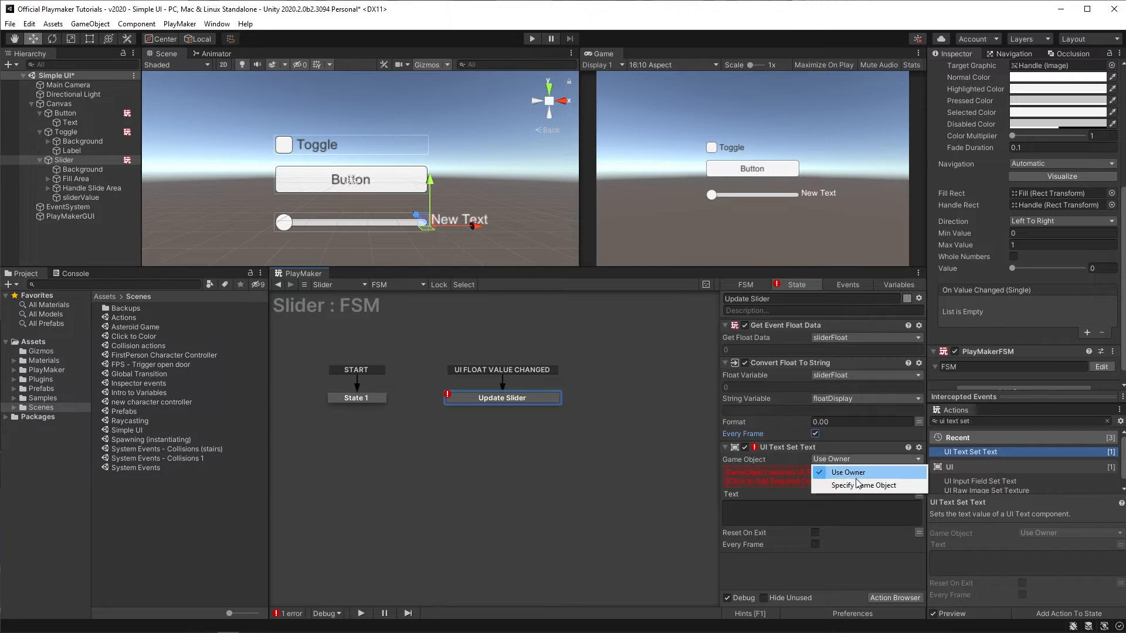
click(857, 486)
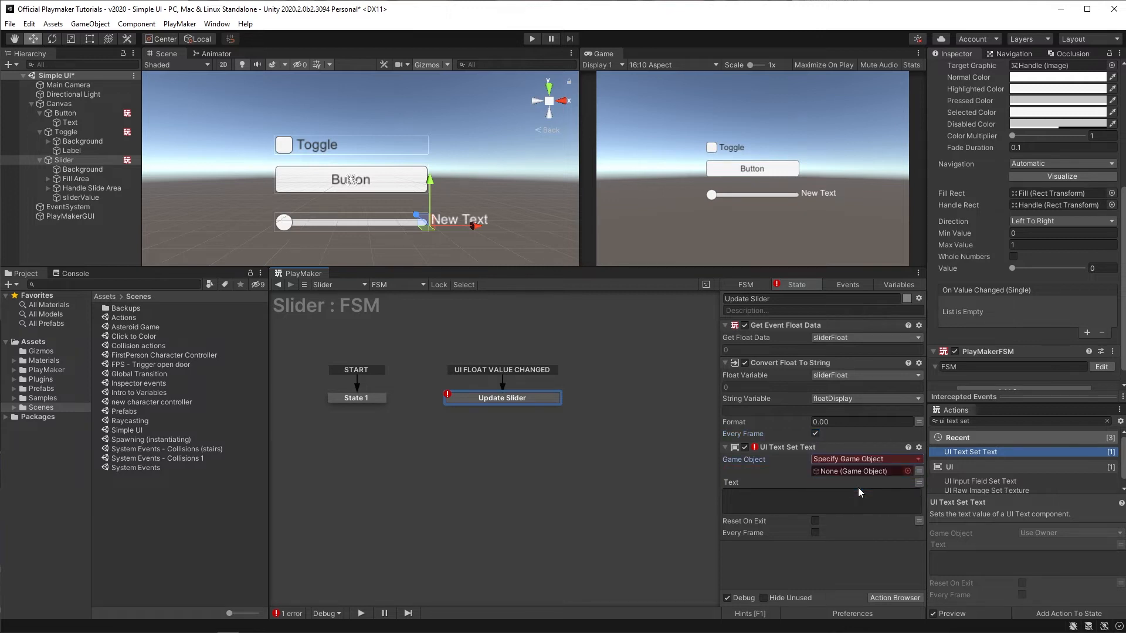
drag(93, 199, 866, 468)
click(827, 497)
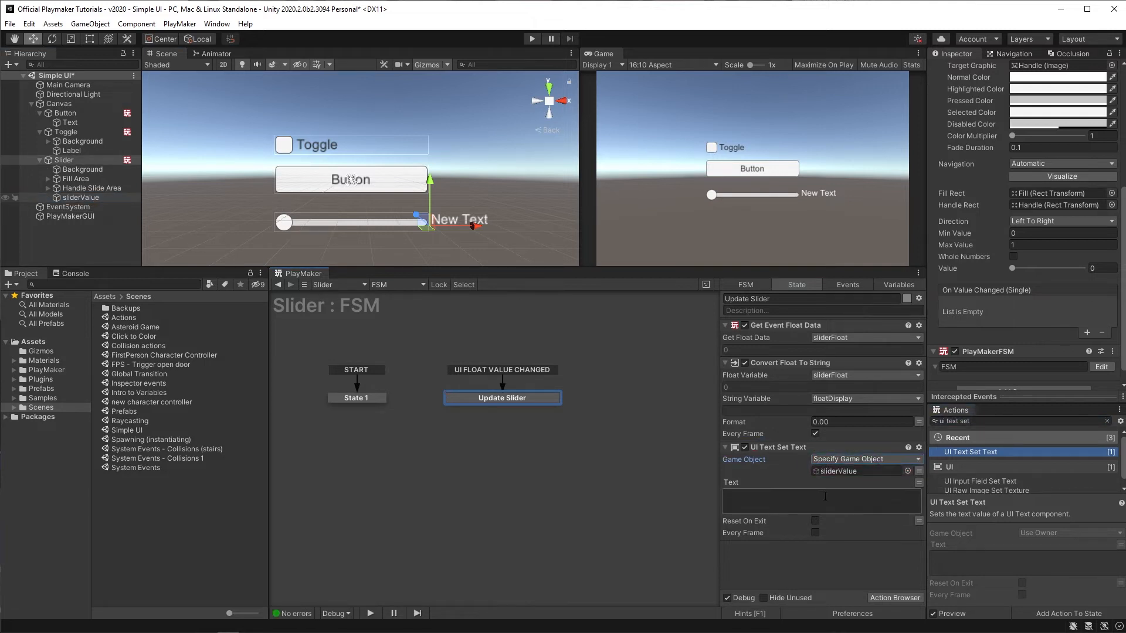
Step: Set UI Text Set Text's text to floatDisplay and enable Every Frame
click(919, 483)
click(885, 484)
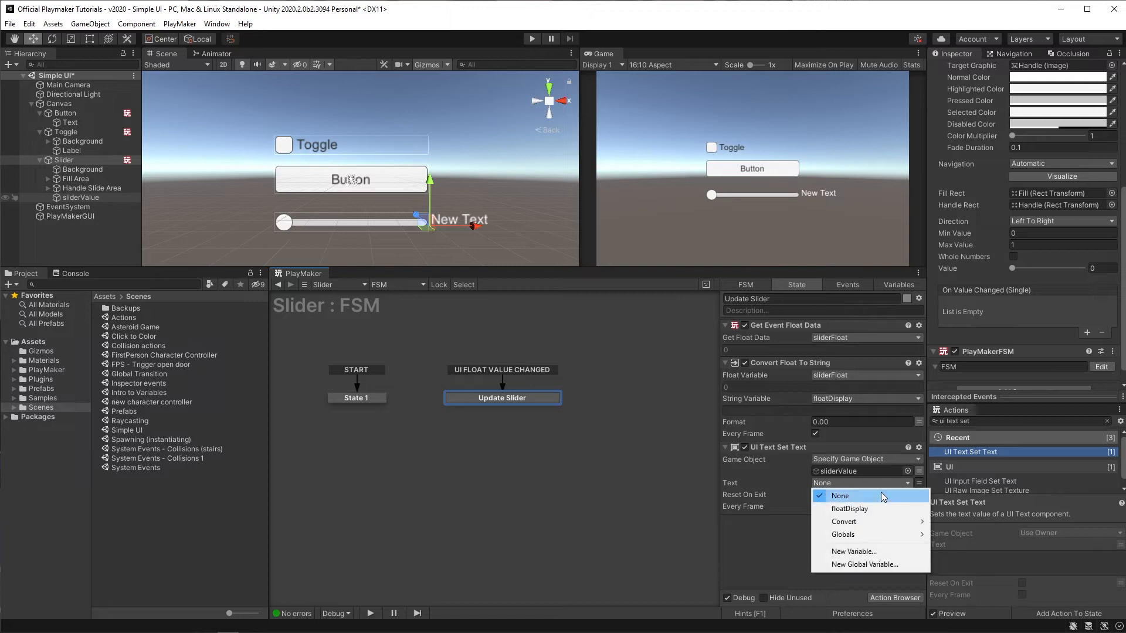
click(874, 508)
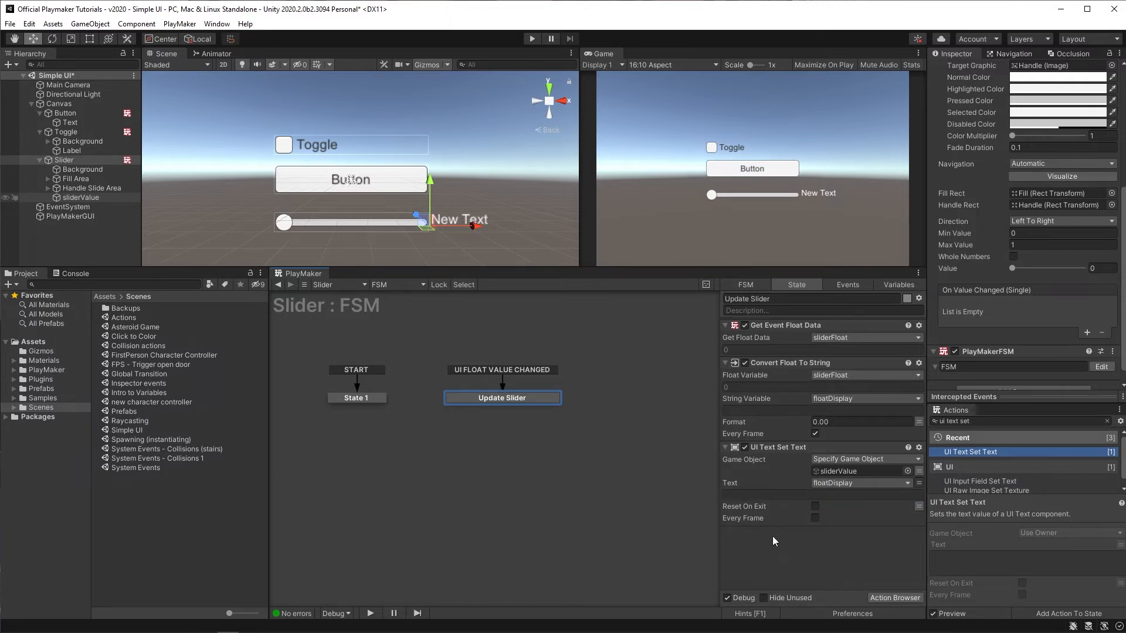
click(813, 519)
Step: Enter Play mode and move the slider to test the value display
click(531, 39)
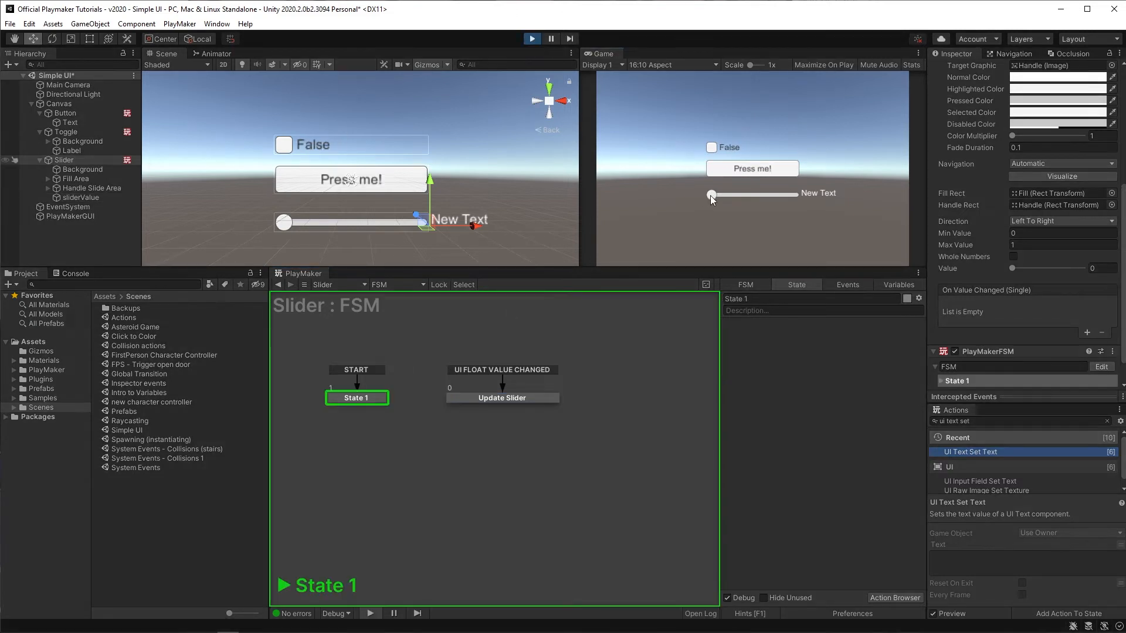
mouse_move(712, 195)
mouse_down()
mouse_move(801, 193)
mouse_move(707, 189)
mouse_up()
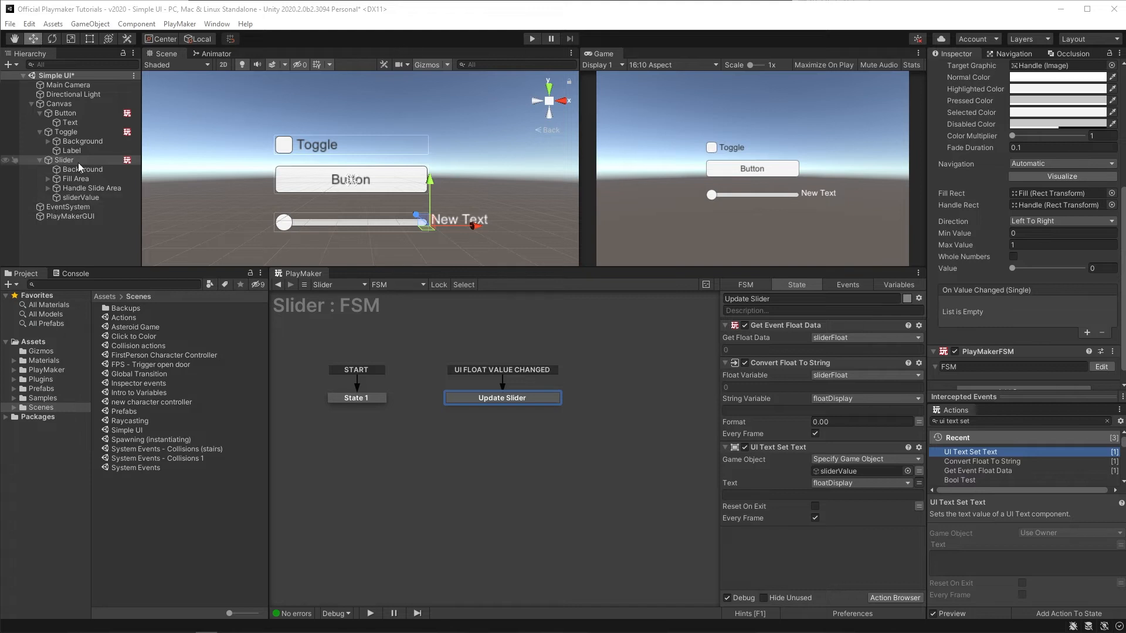
Step: Add a UI Scrollbar under the Canvas
click(48, 105)
right_click(47, 103)
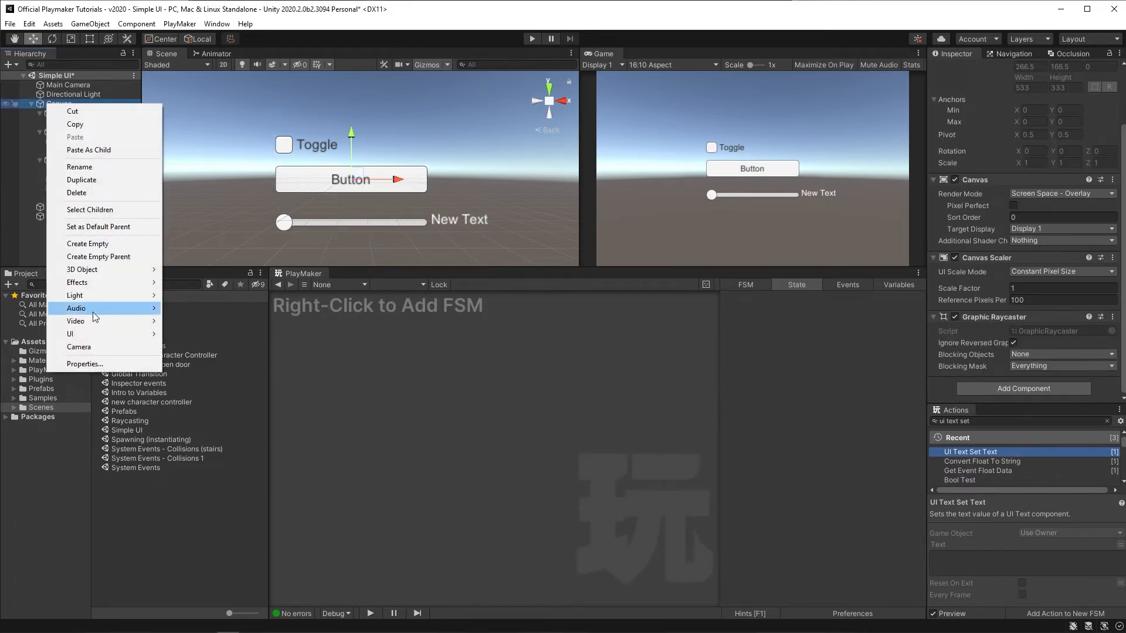
mouse_move(89, 333)
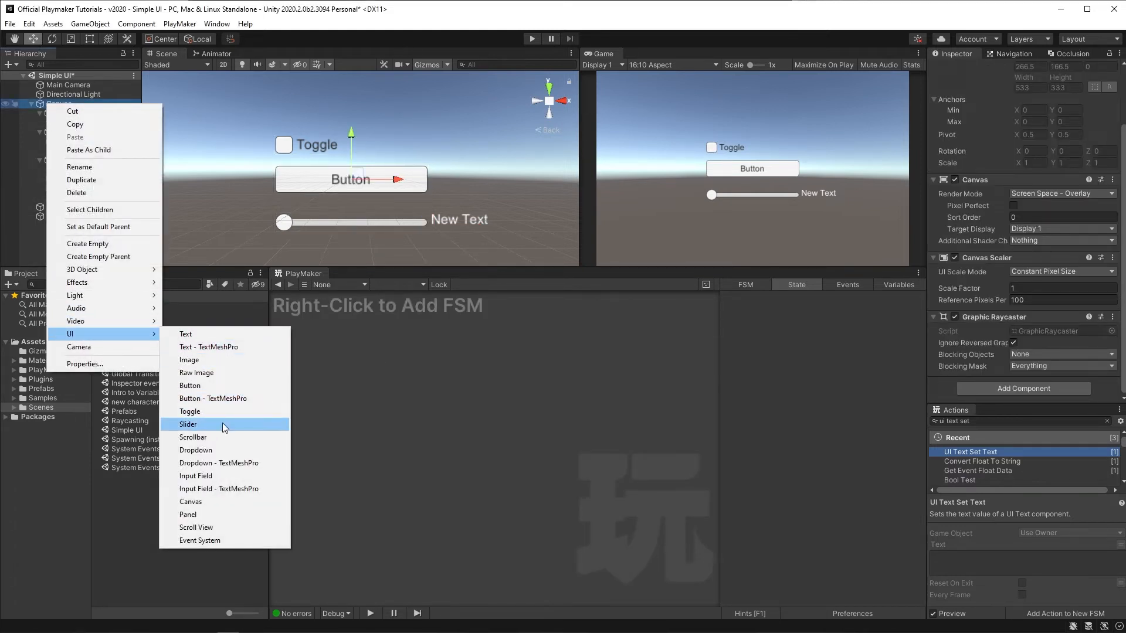
click(216, 437)
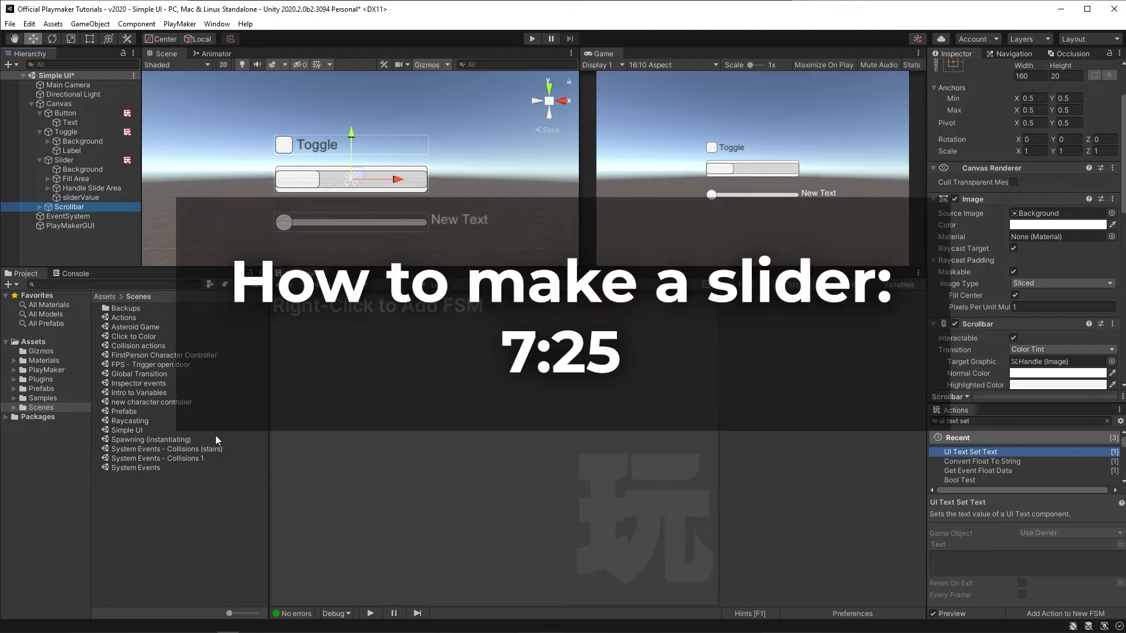
Step: Add a UI Dropdown under the Canvas
right_click(51, 104)
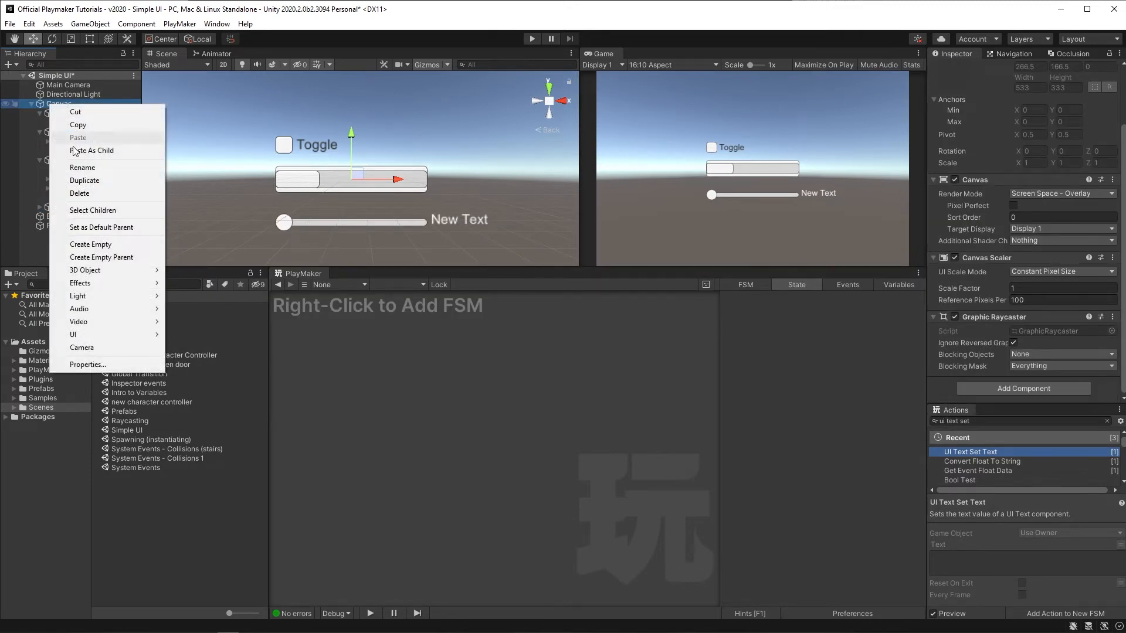
mouse_move(107, 334)
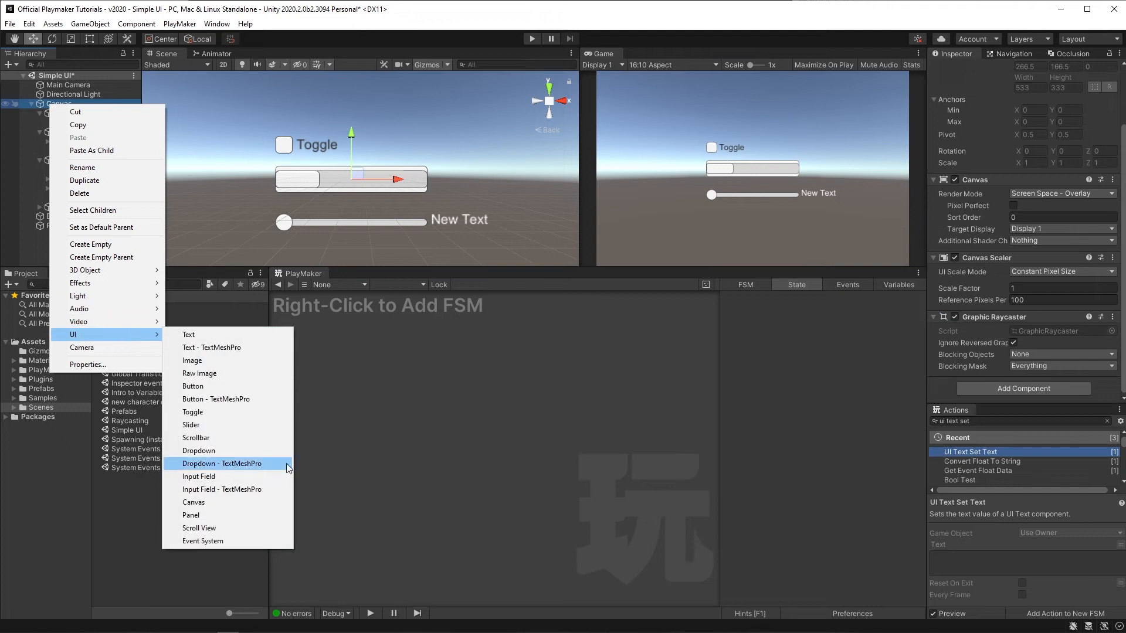
click(273, 452)
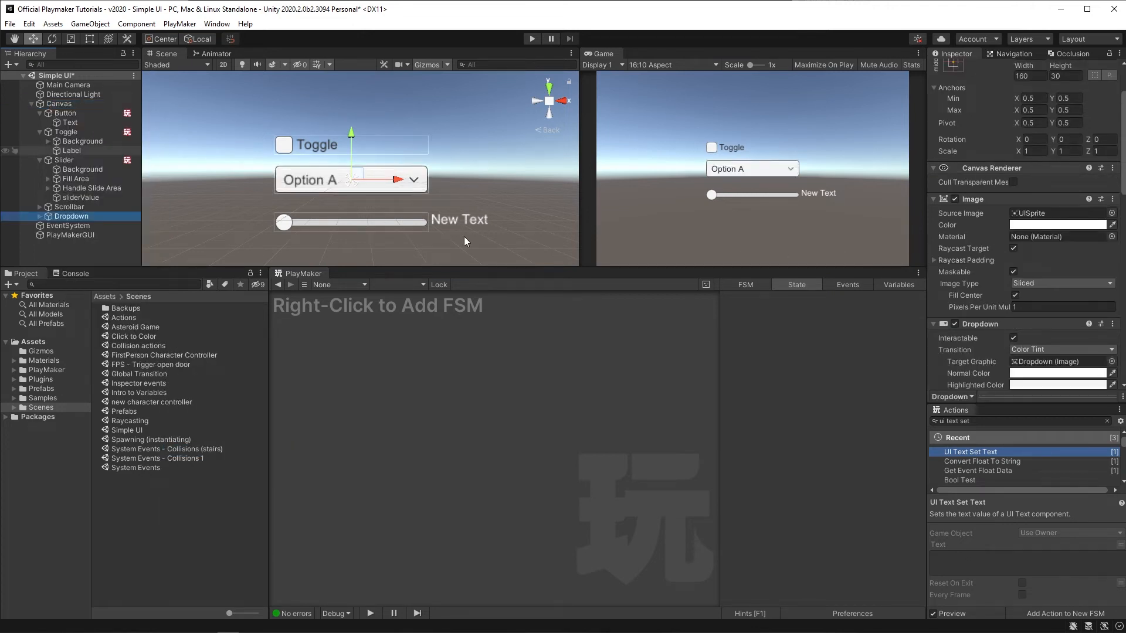
Step: Move the Dropdown up and to the left of the Toggle
click(69, 217)
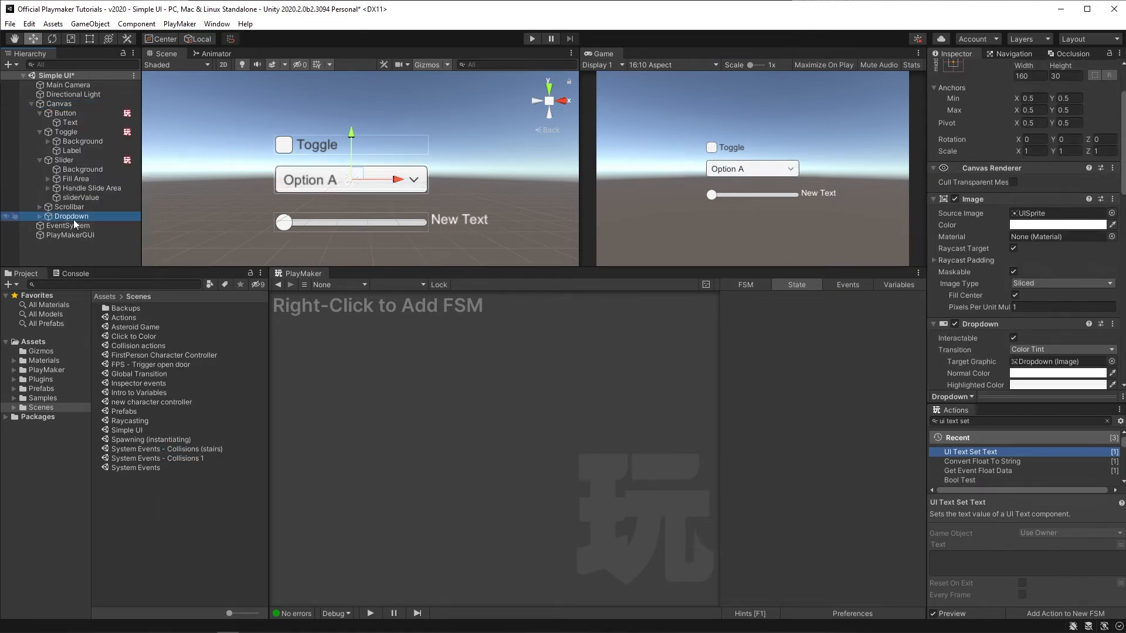
drag(354, 138, 349, 105)
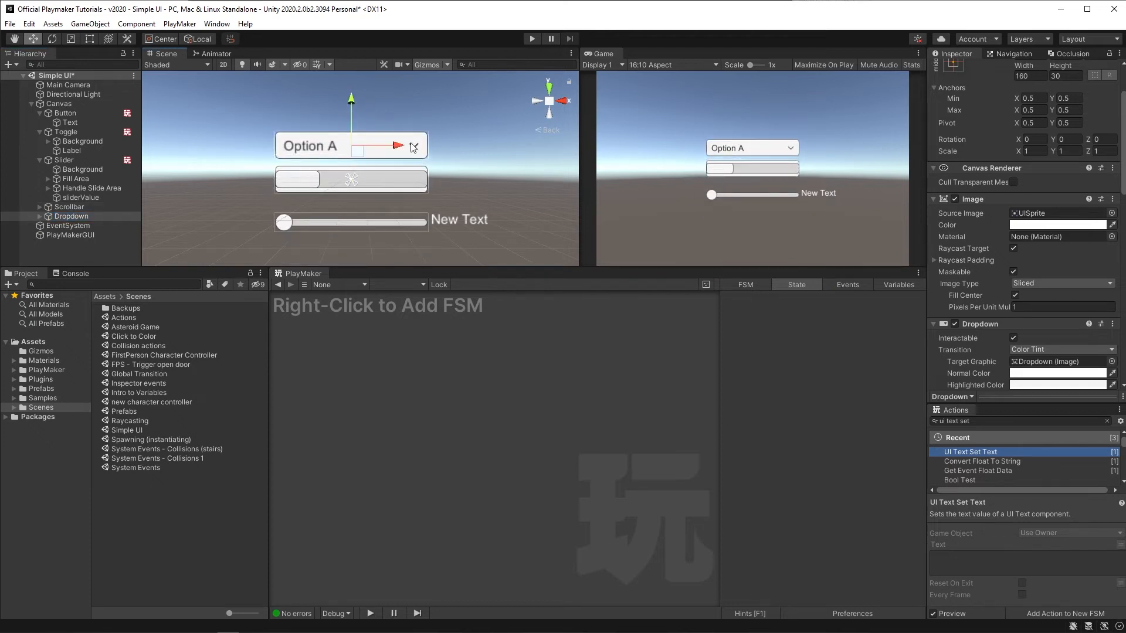
drag(400, 147, 231, 154)
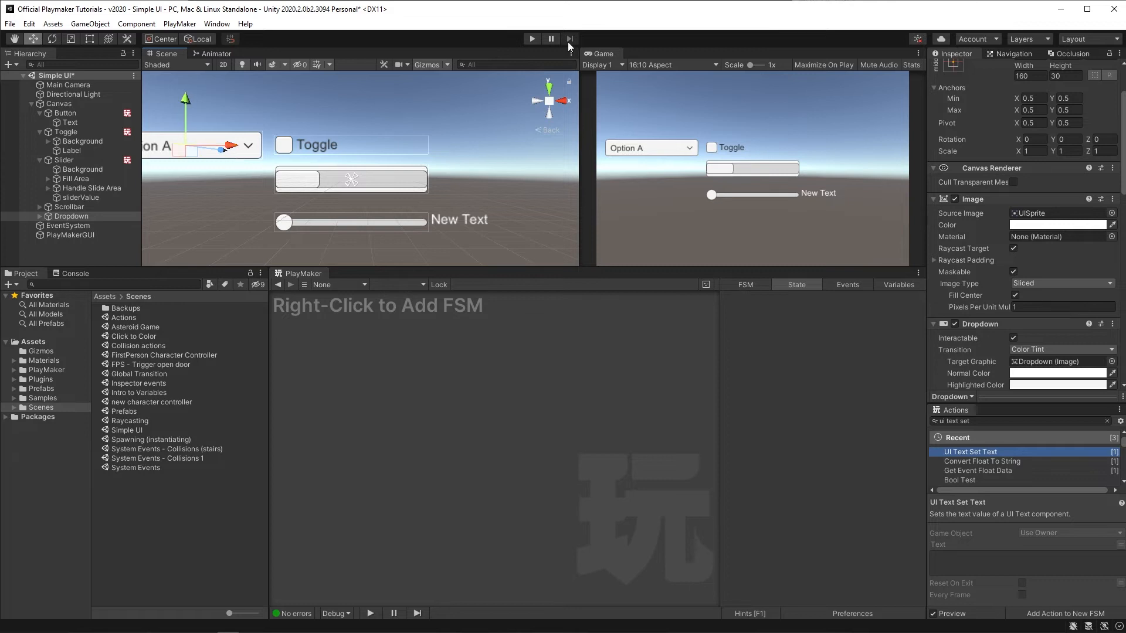
Step: Enter Play mode, pick different dropdown options to test it, and exit Play mode
click(530, 39)
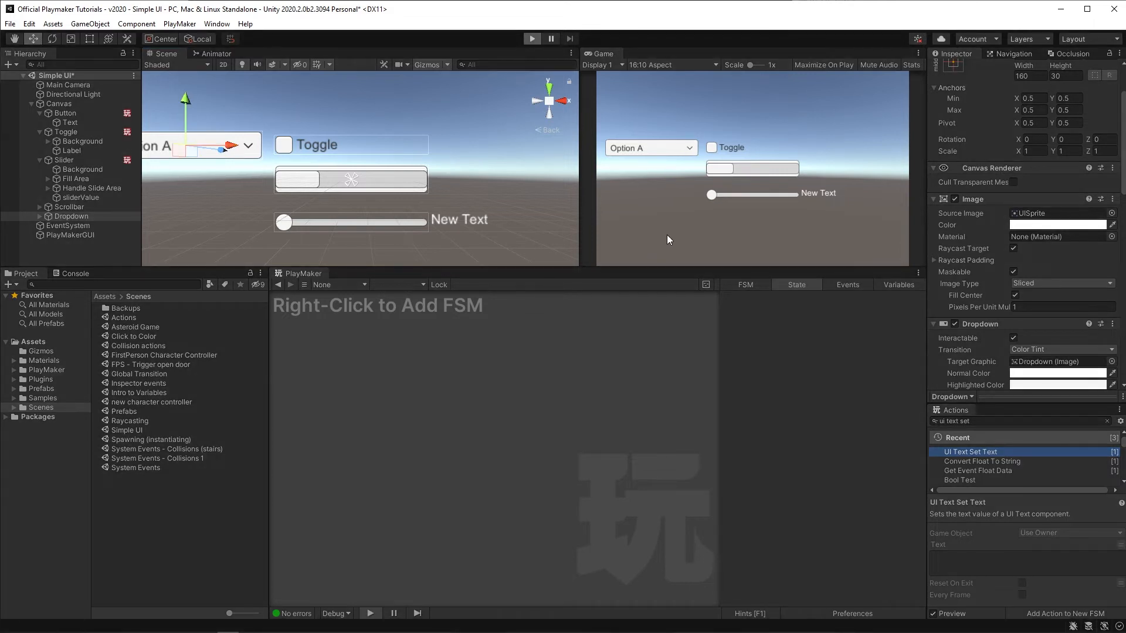
click(685, 148)
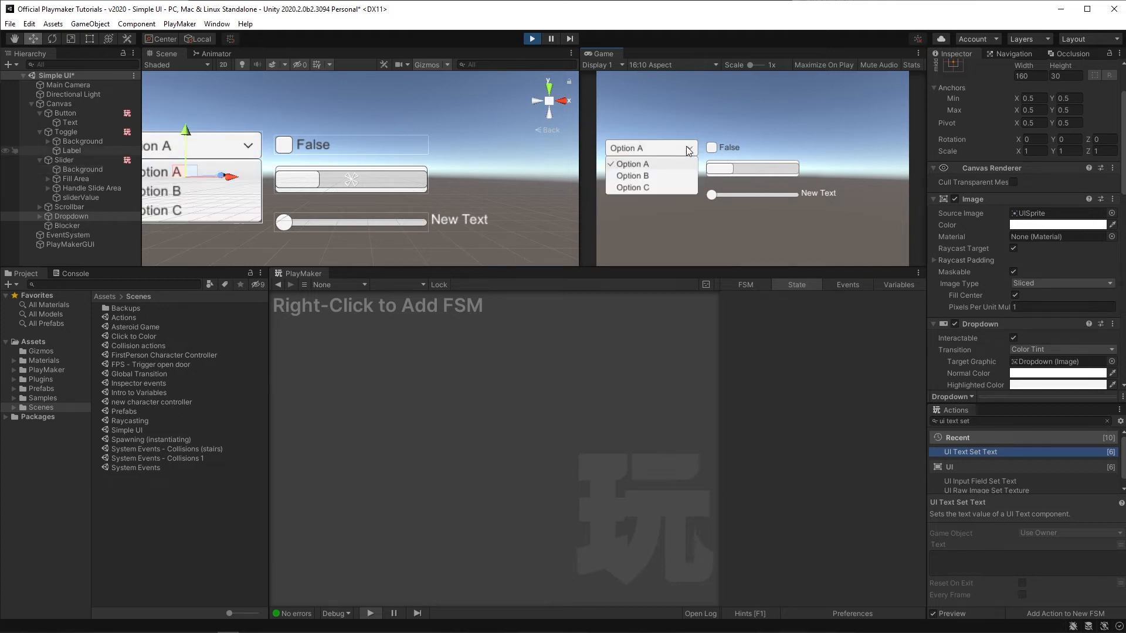
click(641, 176)
click(647, 152)
click(646, 186)
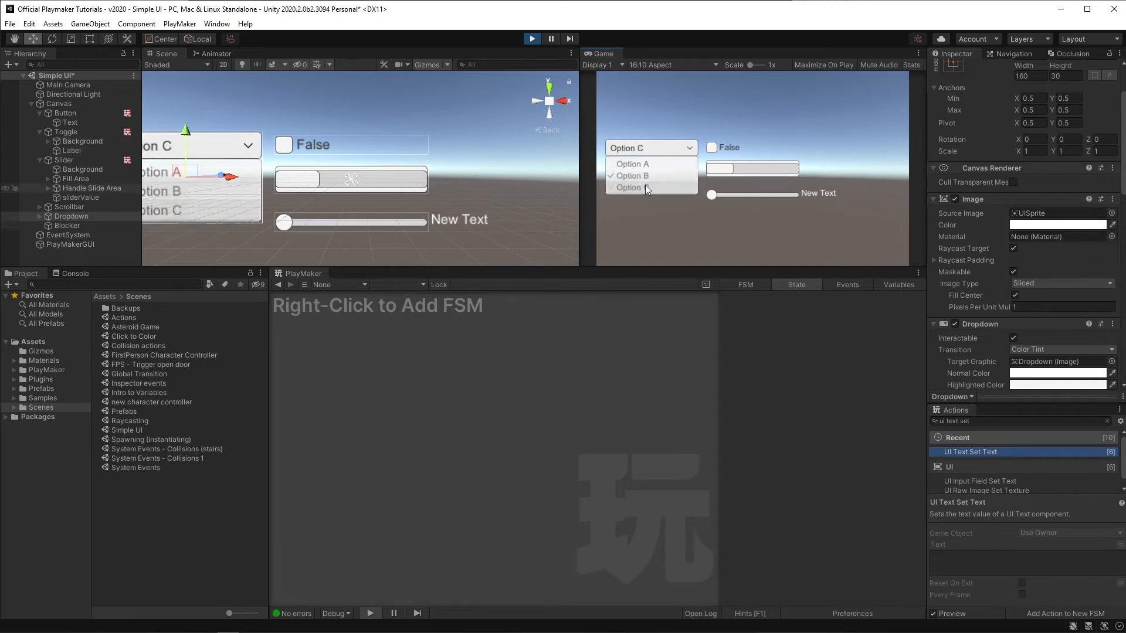
click(642, 148)
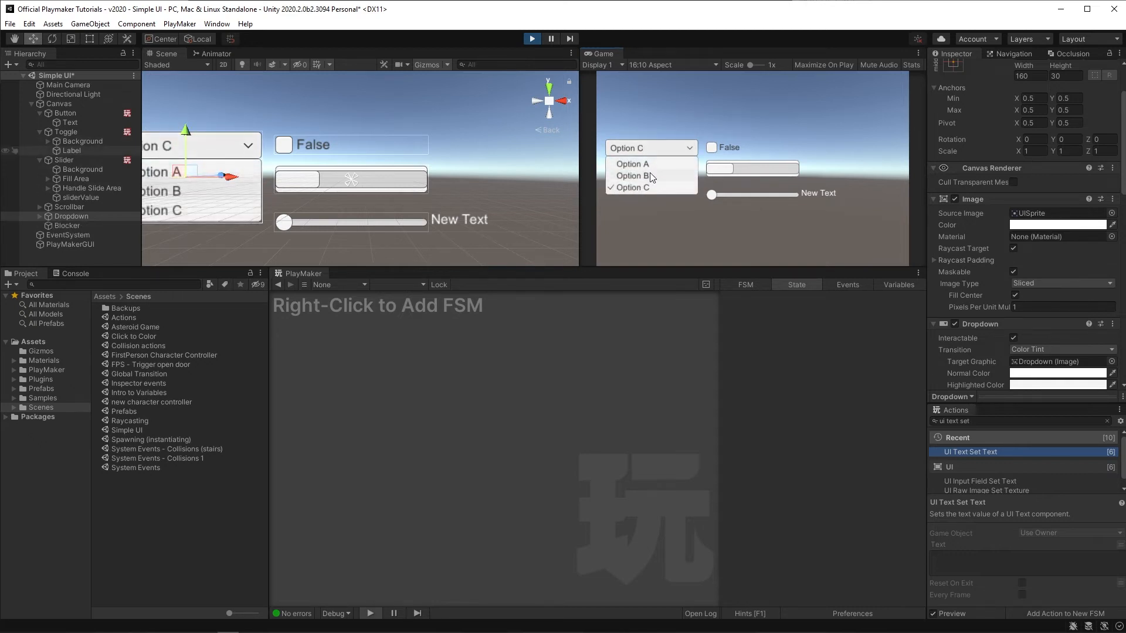
click(639, 164)
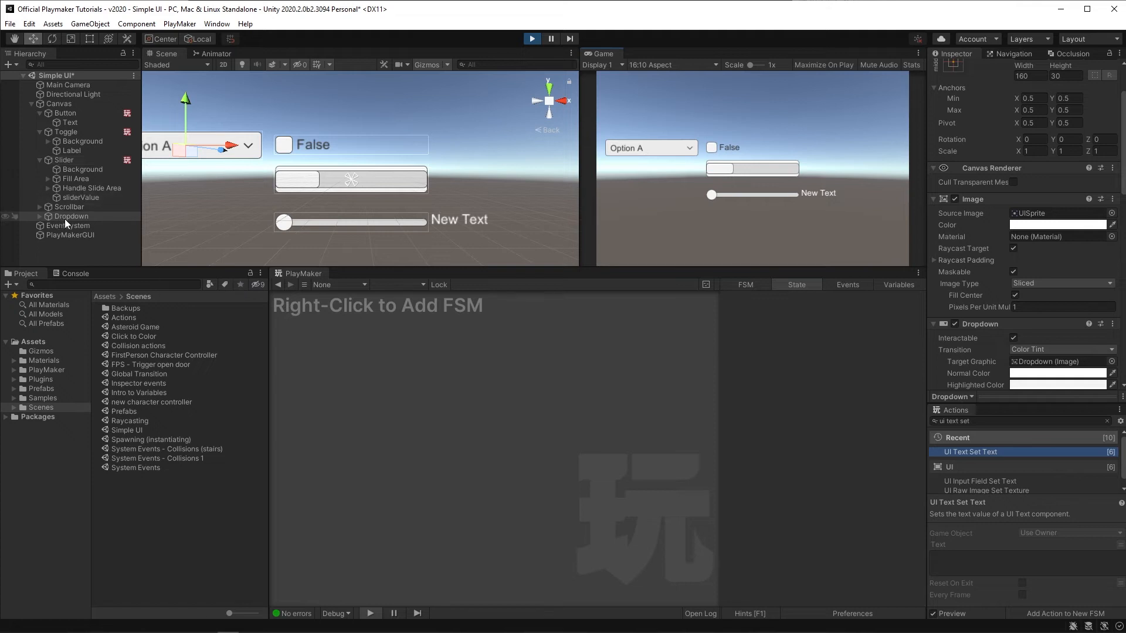
click(532, 38)
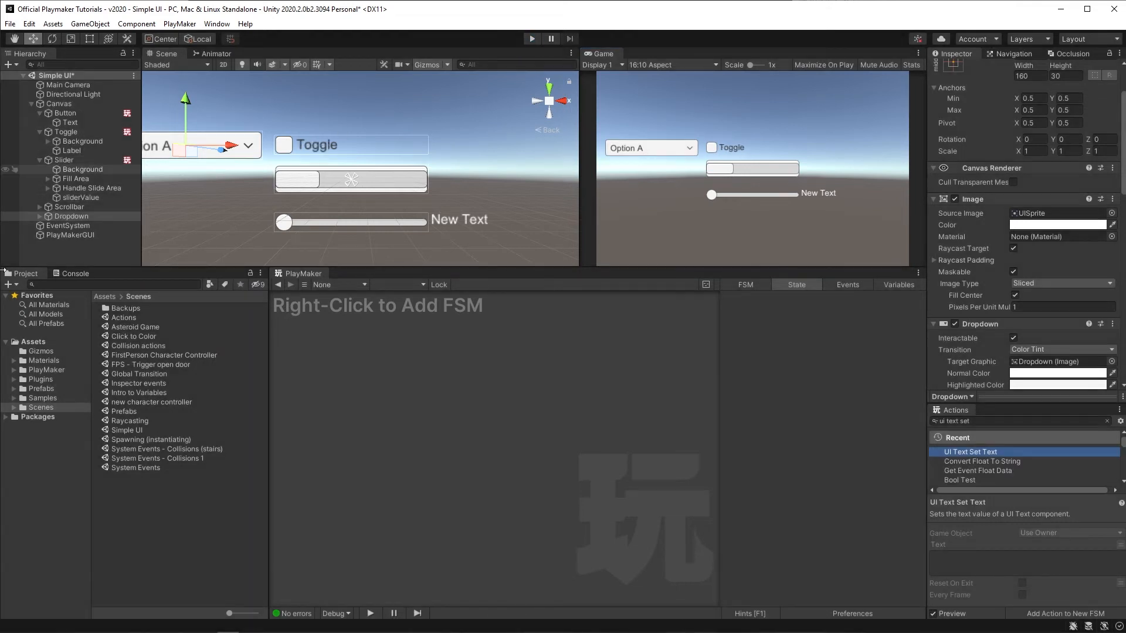
Step: Add a PlayMaker FSM to the Dropdown
click(53, 214)
right_click(382, 331)
click(399, 336)
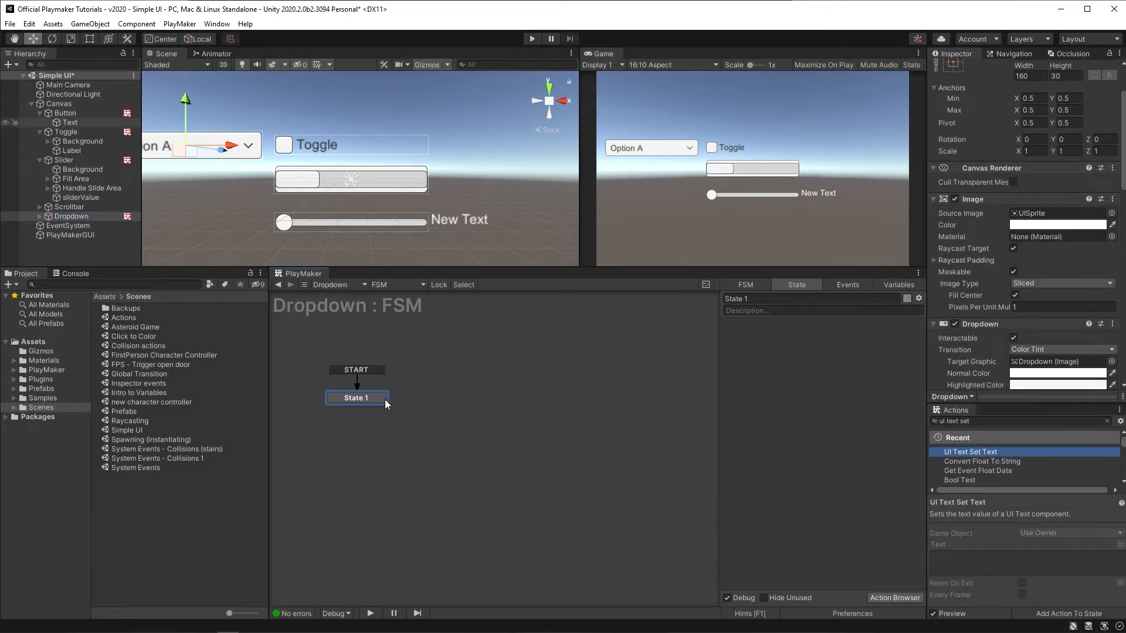
Step: Search the actions for ui drop down and add UI Drop Down Clear Options to State 1
click(992, 421)
text(u)
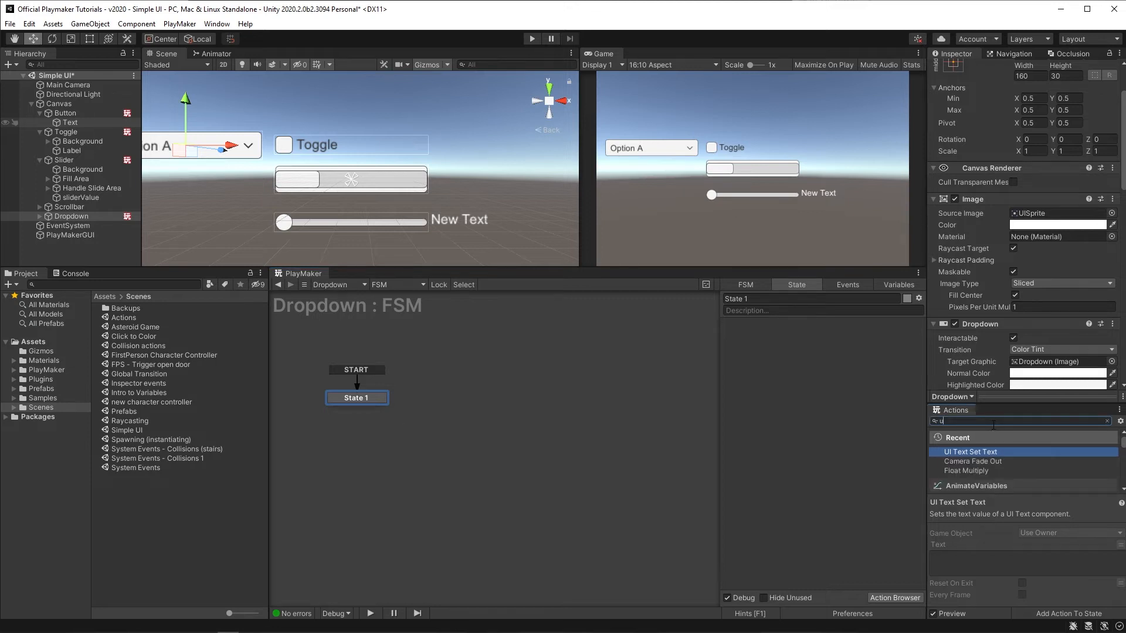
text(i drop down)
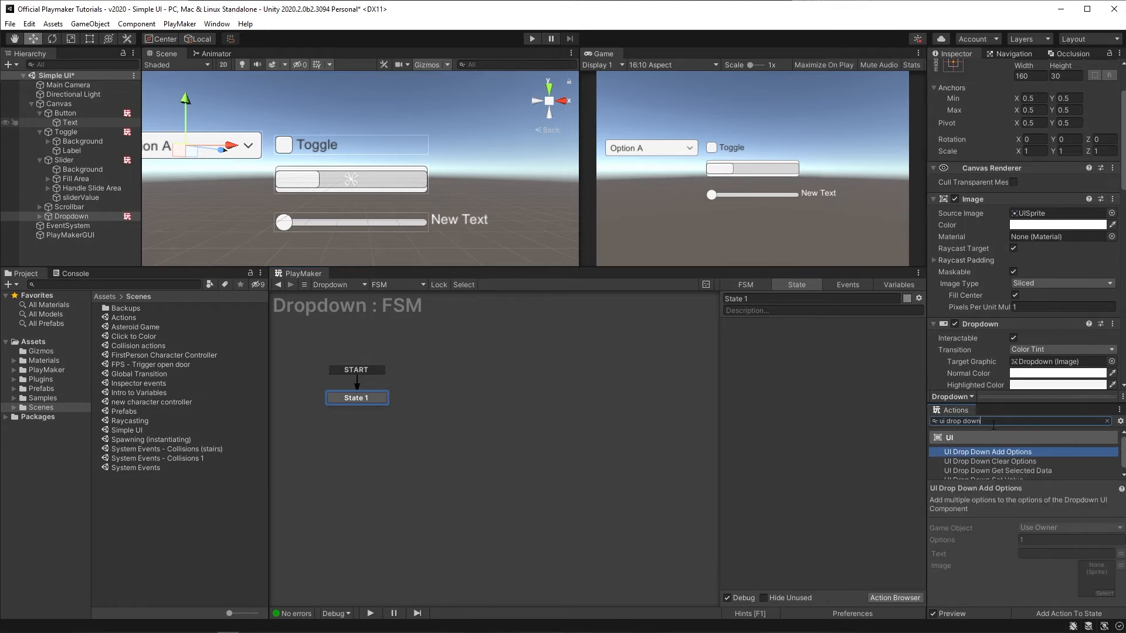
drag(985, 463, 792, 399)
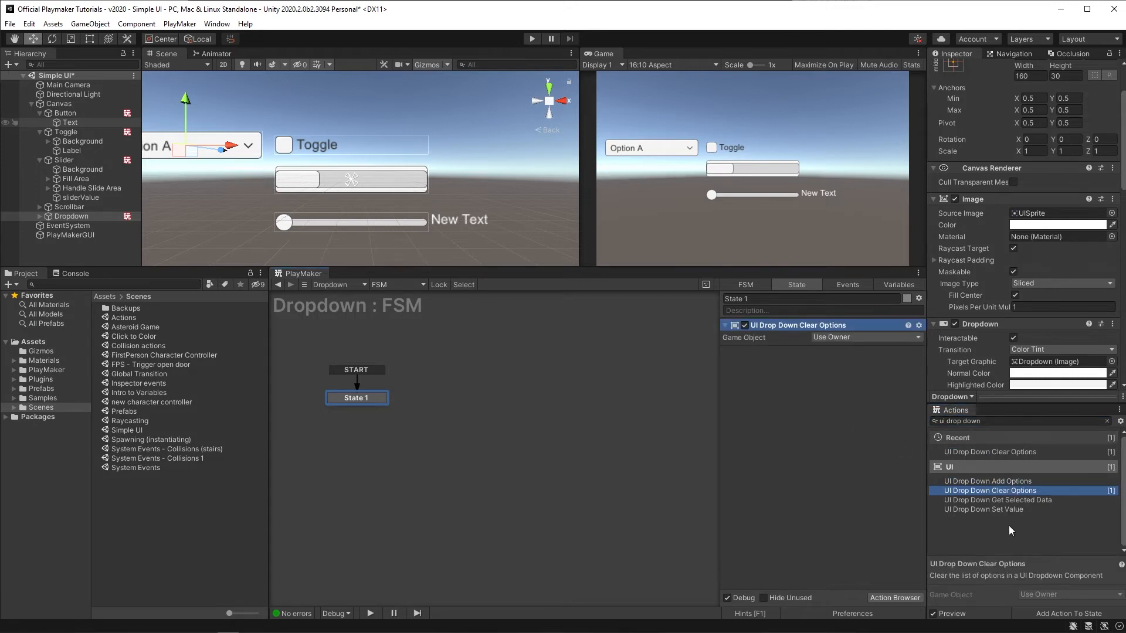
Step: Add a UI Drop Down Add Options action with 3 options whose texts are red, green and blue
drag(978, 482, 824, 438)
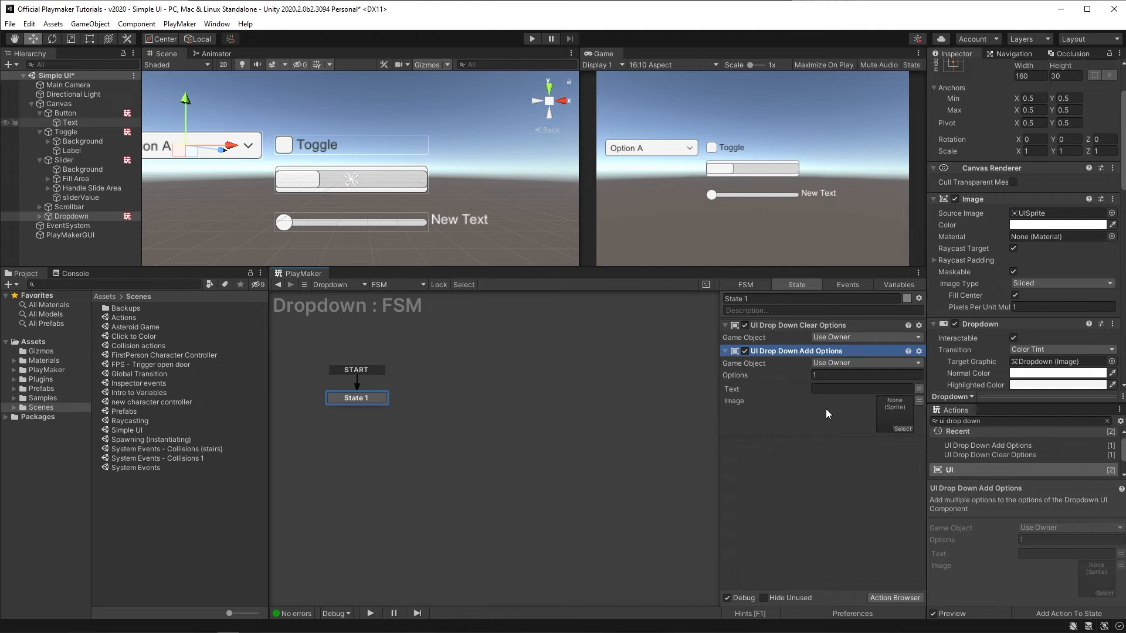
click(834, 376)
text(3)
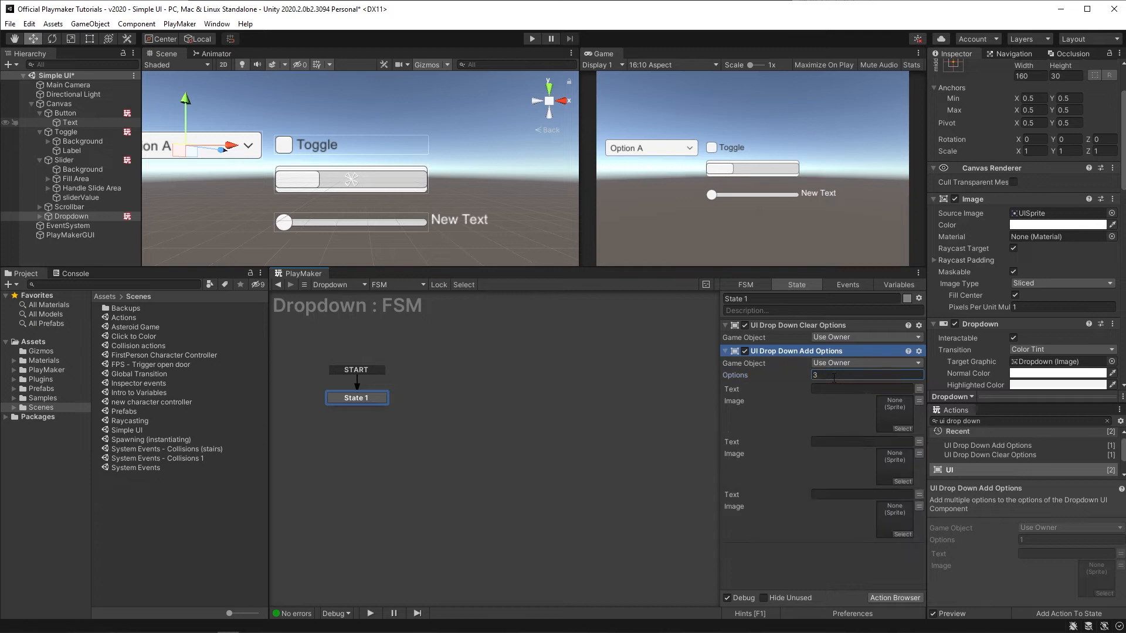
click(813, 431)
click(829, 390)
text(red)
click(837, 444)
text(green)
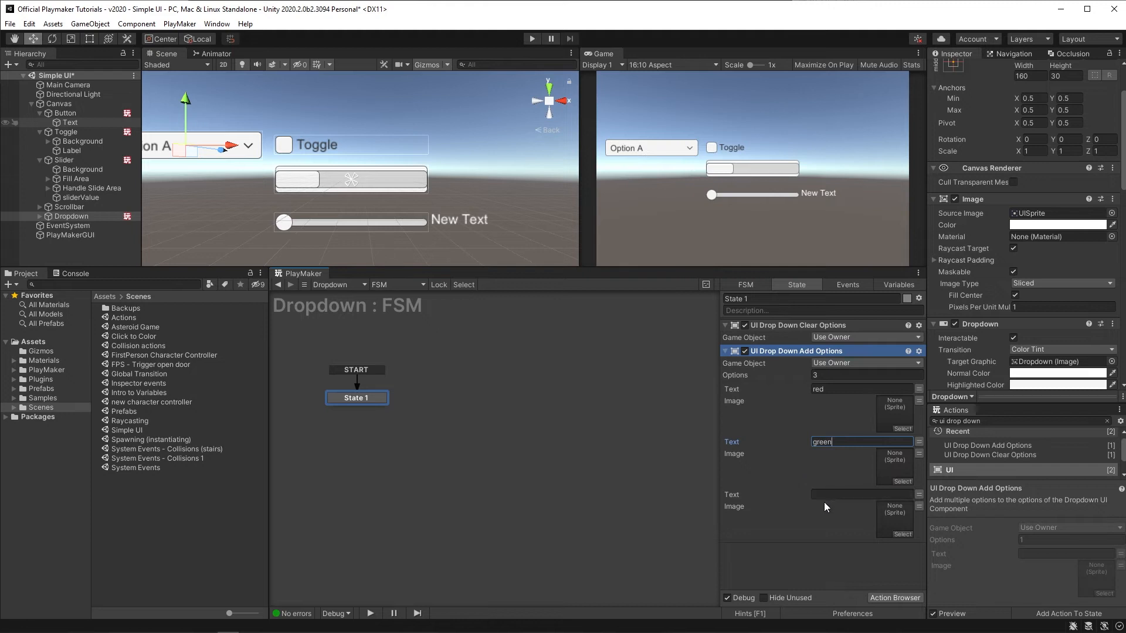
click(823, 496)
text(blue)
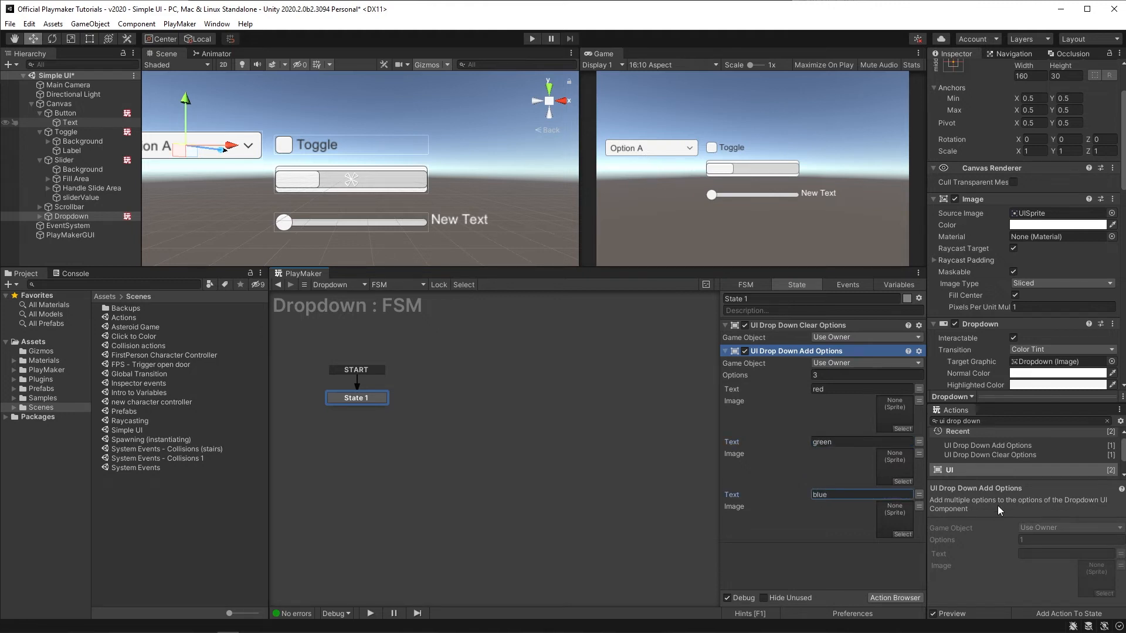
Step: Add a new state to the Dropdown FSM and name it Select Option
right_click(496, 384)
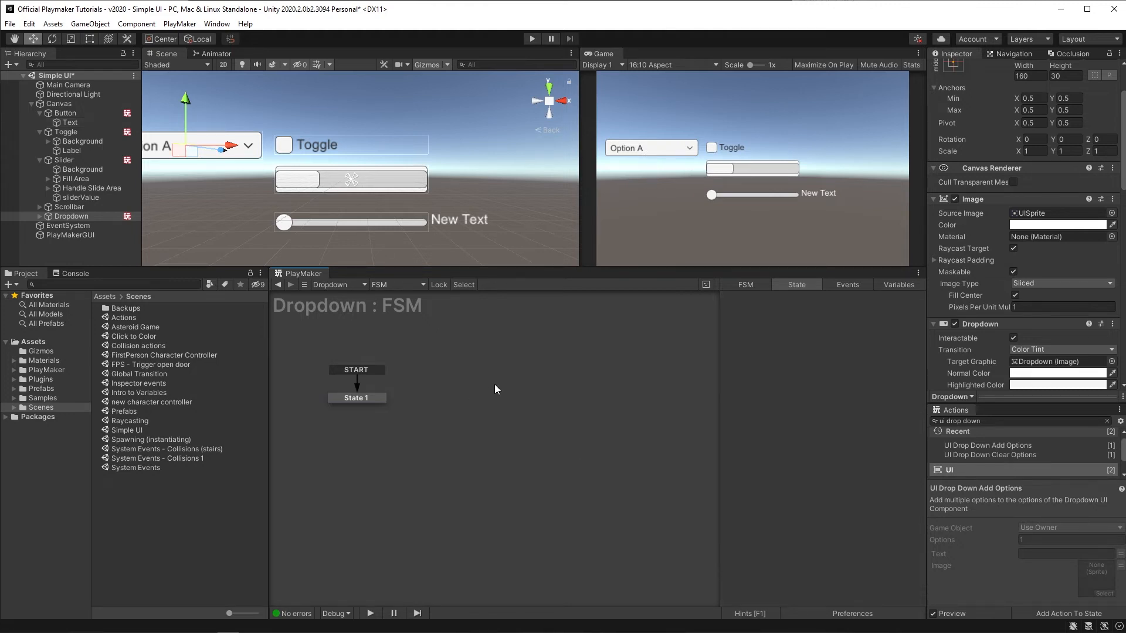
click(505, 392)
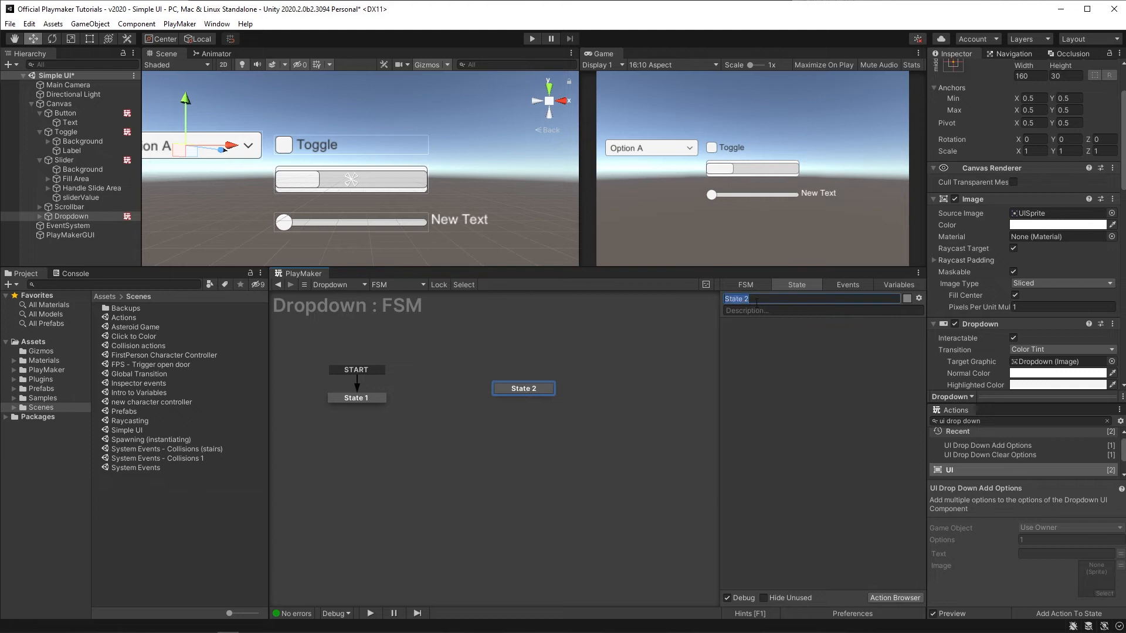
text(Select Option)
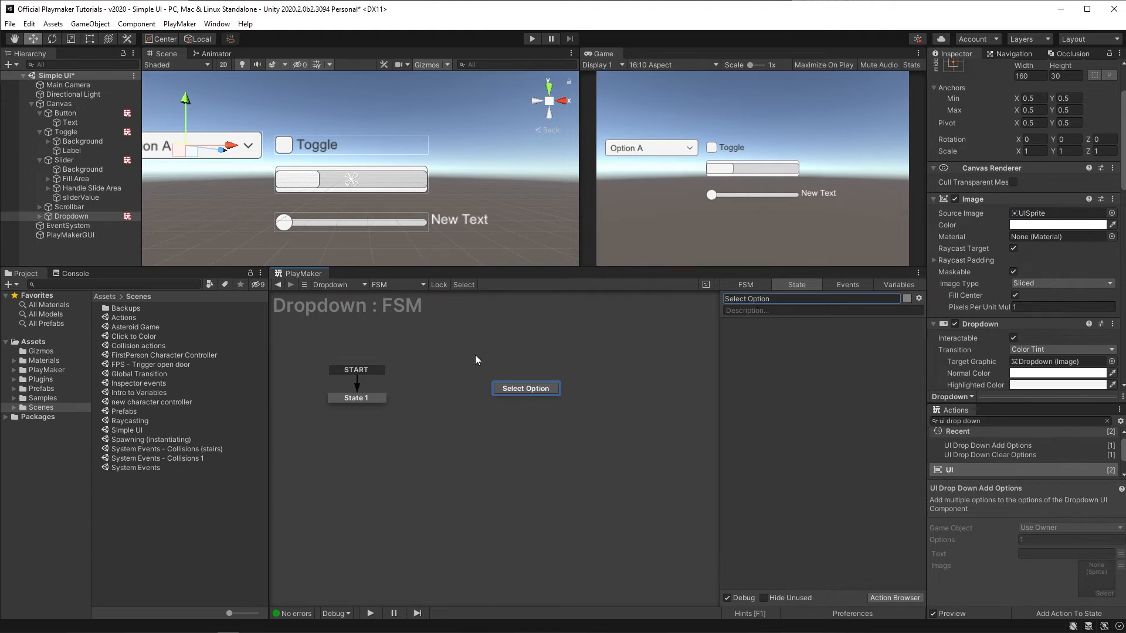
Step: Give the Select Option state a global transition on the UI INT VALUE CHANGED event
drag(509, 389, 471, 396)
right_click(470, 397)
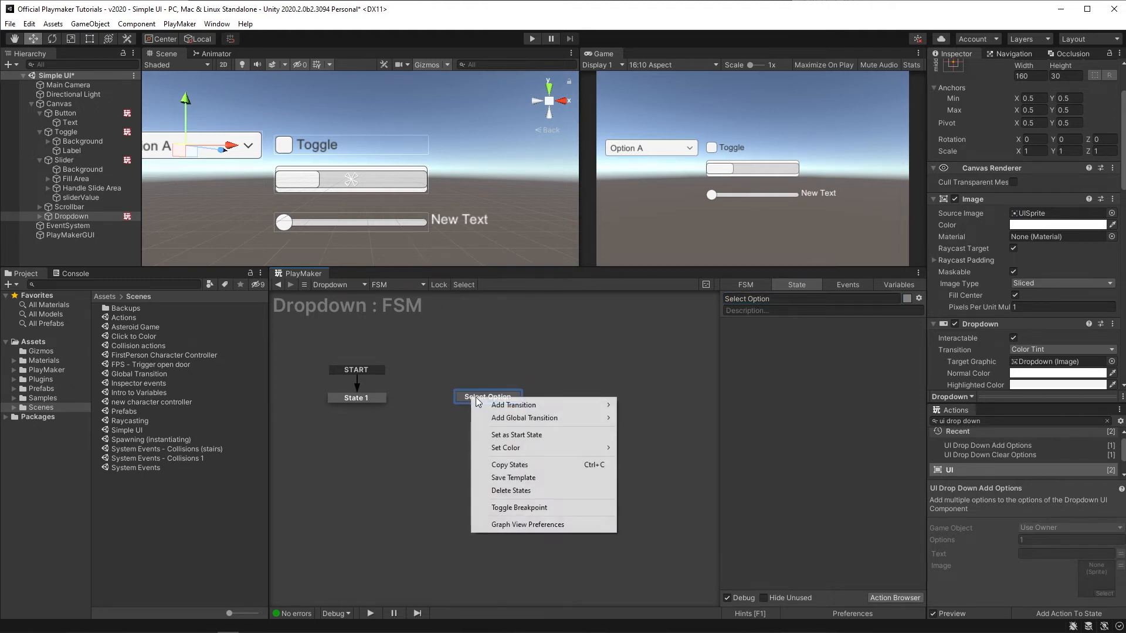
mouse_move(516, 419)
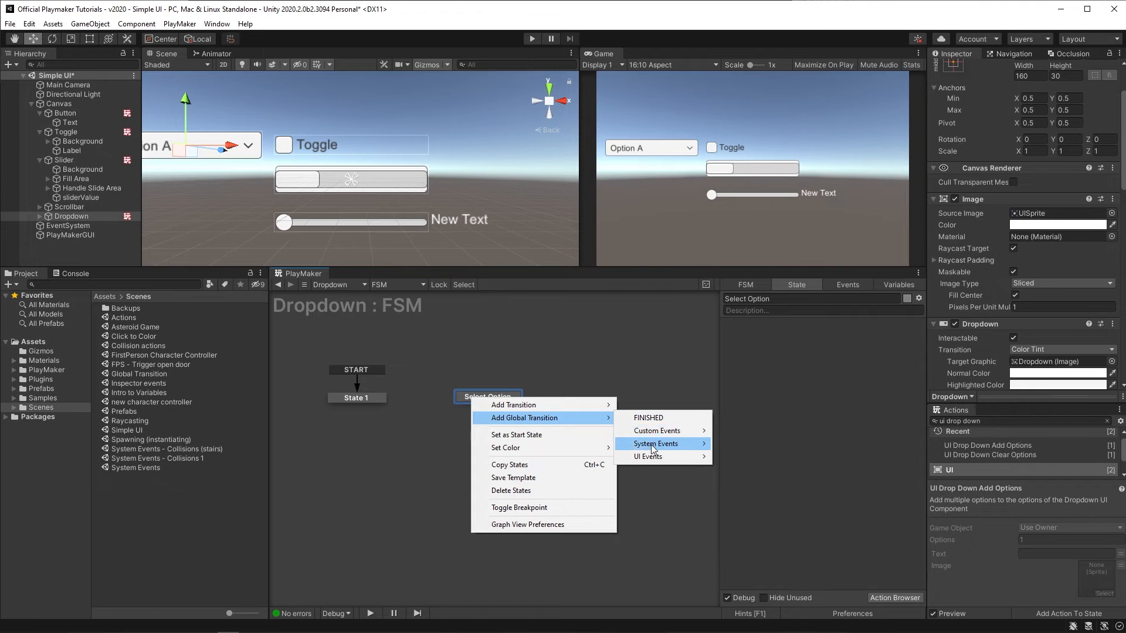
mouse_move(651, 445)
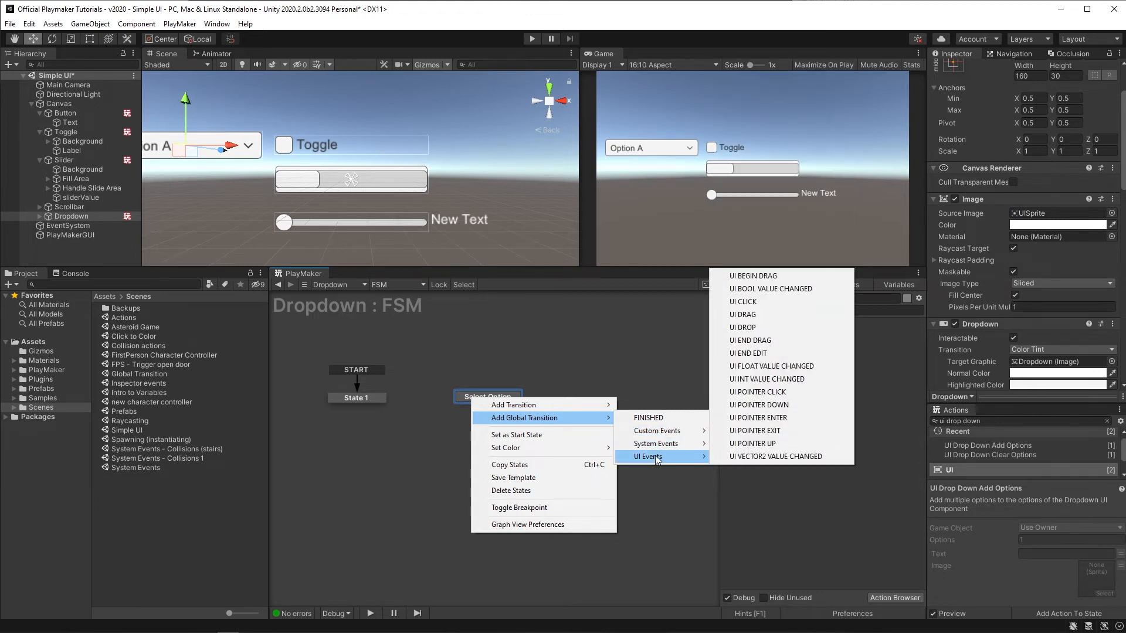
click(755, 380)
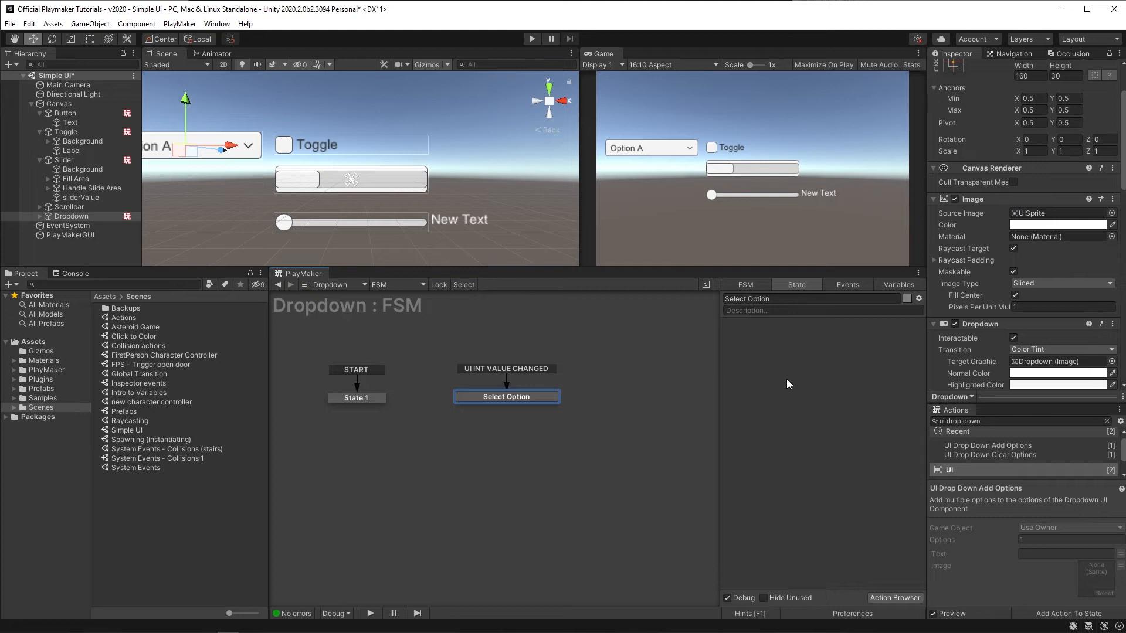
Step: Add a Get Event Int Data action to Select Option, storing the int in a new variable named selectedIndex
text(get event int)
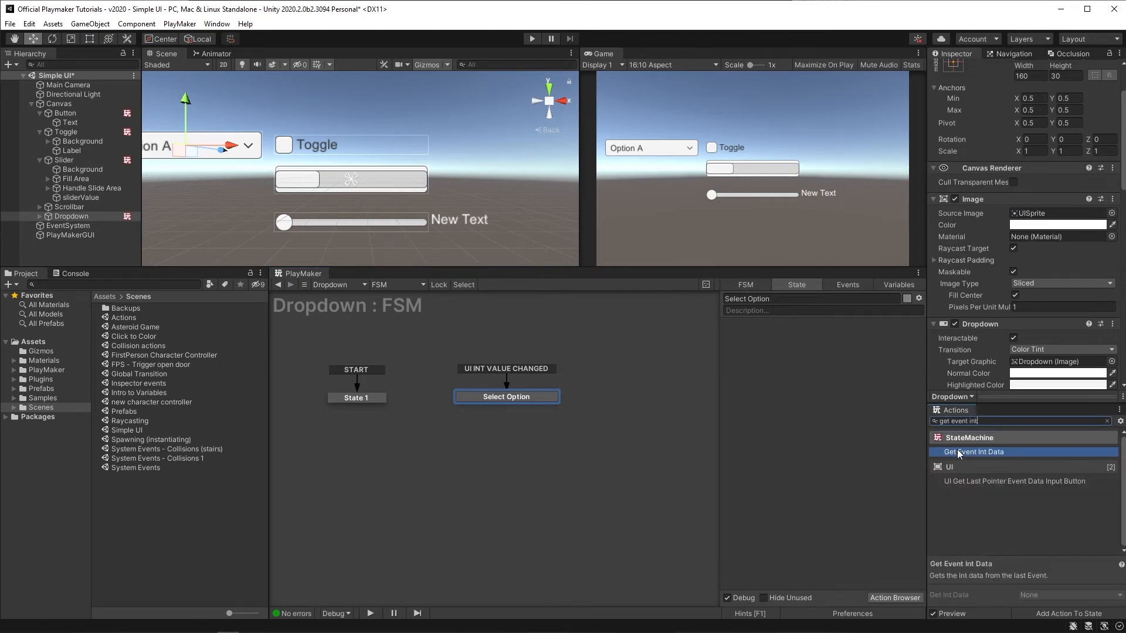
double_click(960, 453)
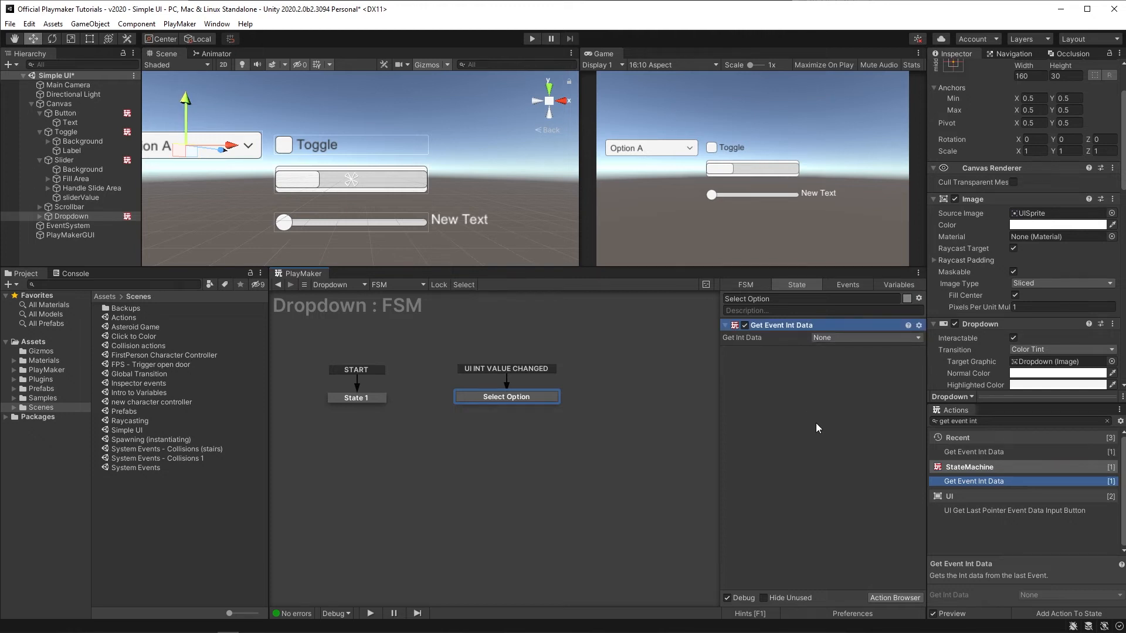
click(836, 336)
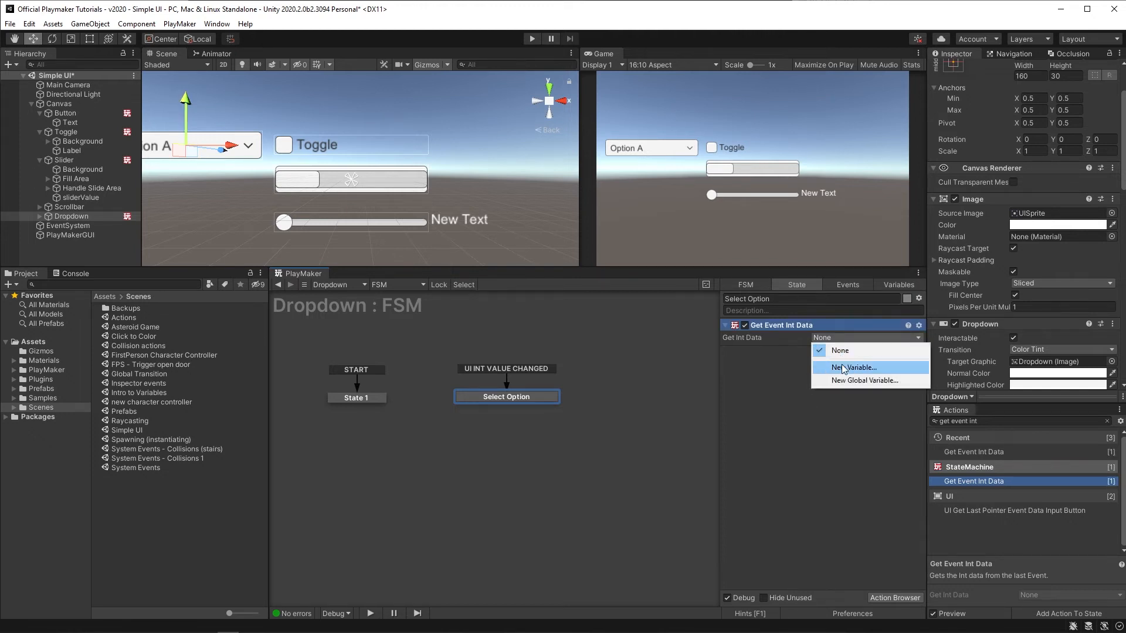
click(845, 364)
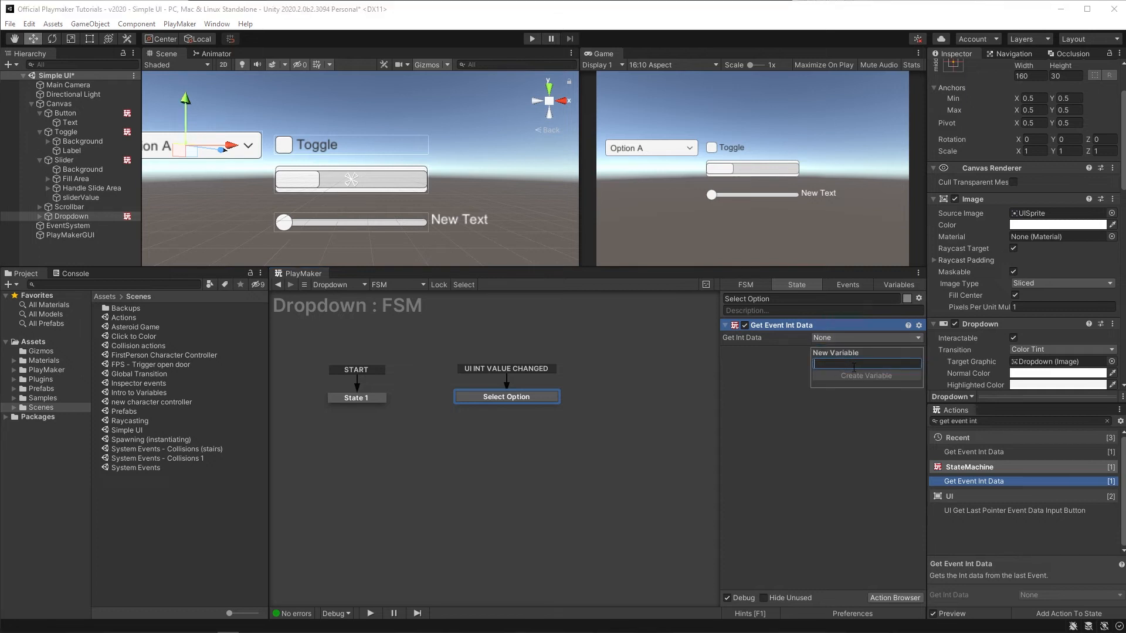
text(selecte)
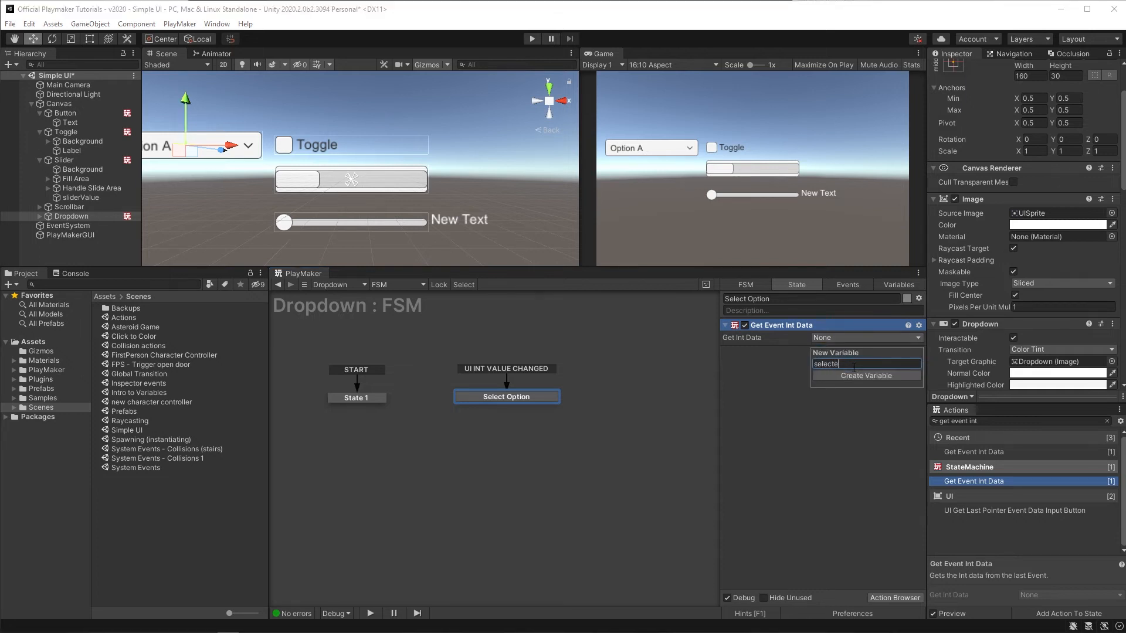
text(dIndex)
key(Return)
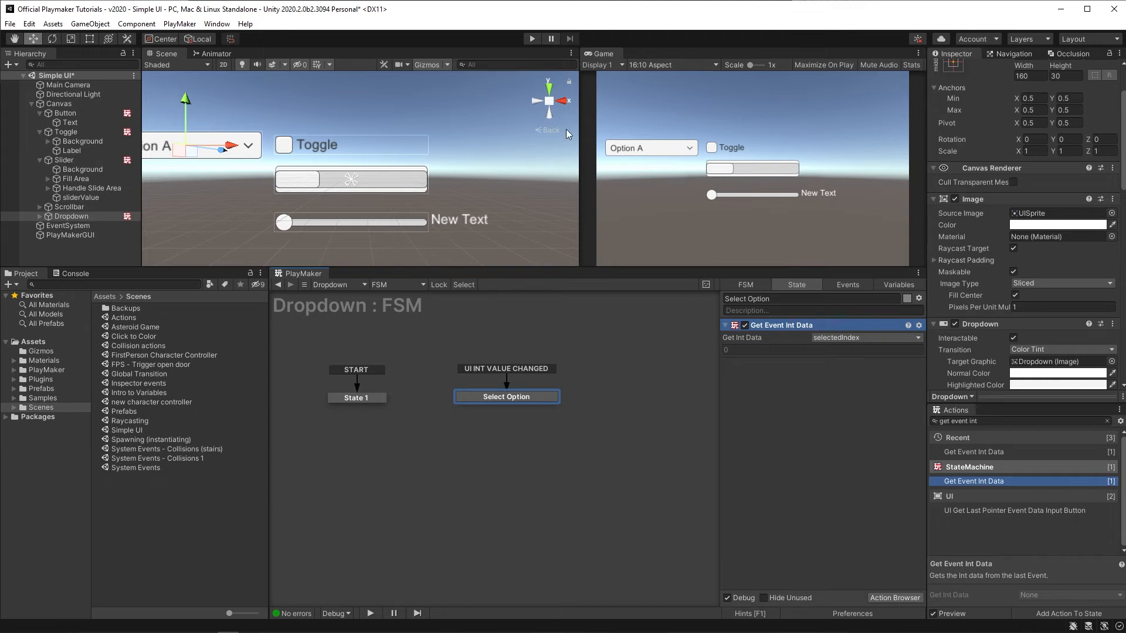
Step: Enter Play mode, choose green, blue and red in the dropdown to test it, then exit Play mode
click(532, 39)
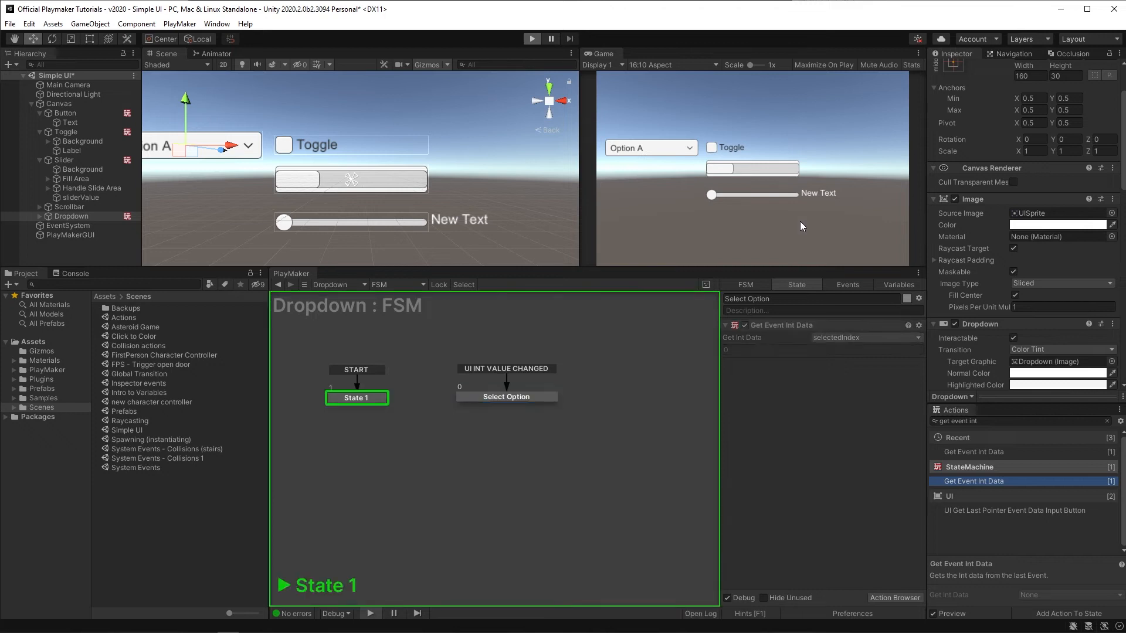
click(667, 150)
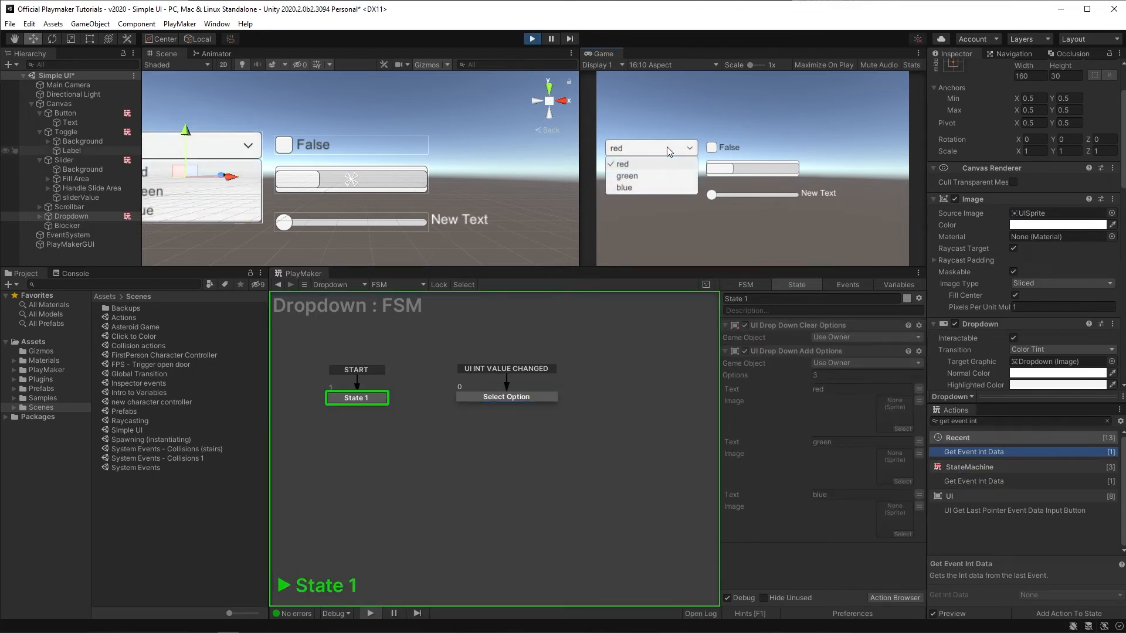
click(658, 176)
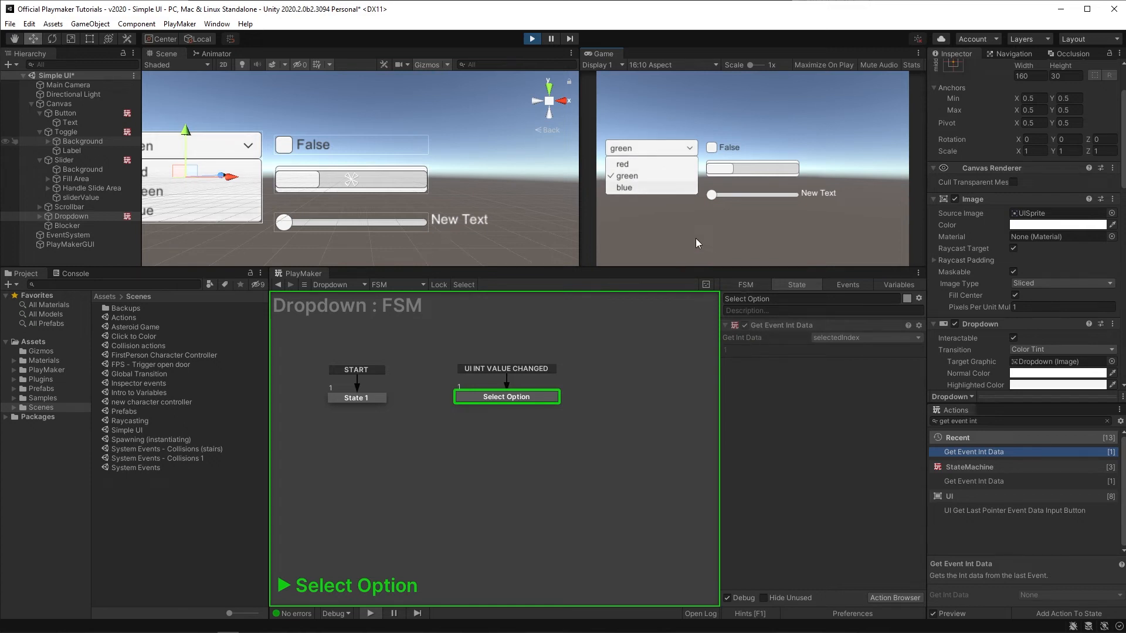
click(636, 187)
click(636, 151)
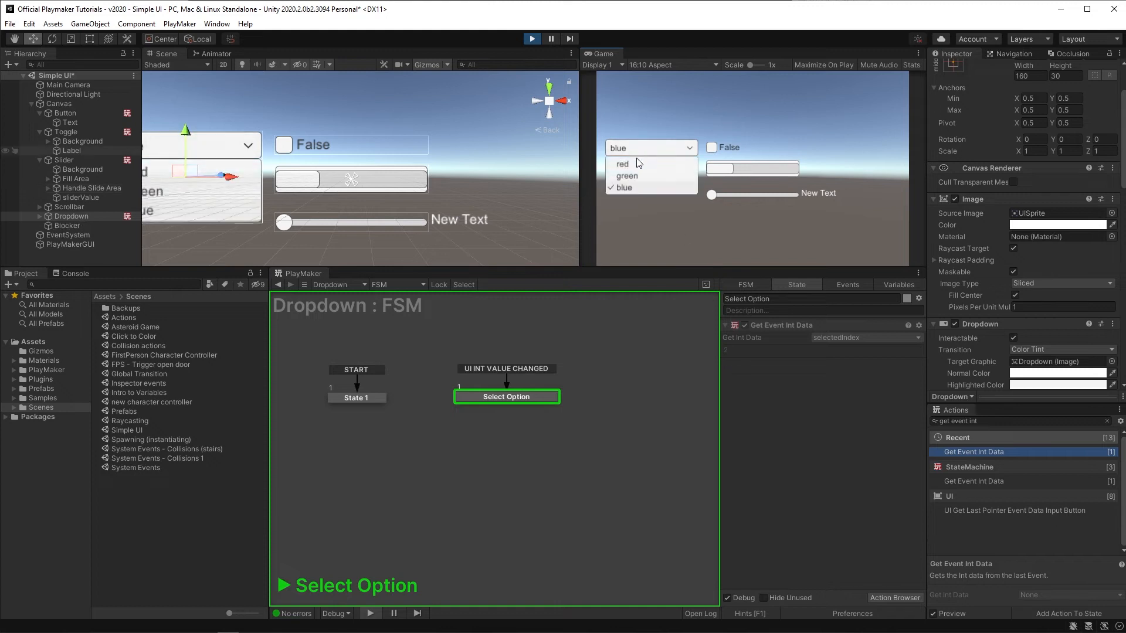
click(636, 166)
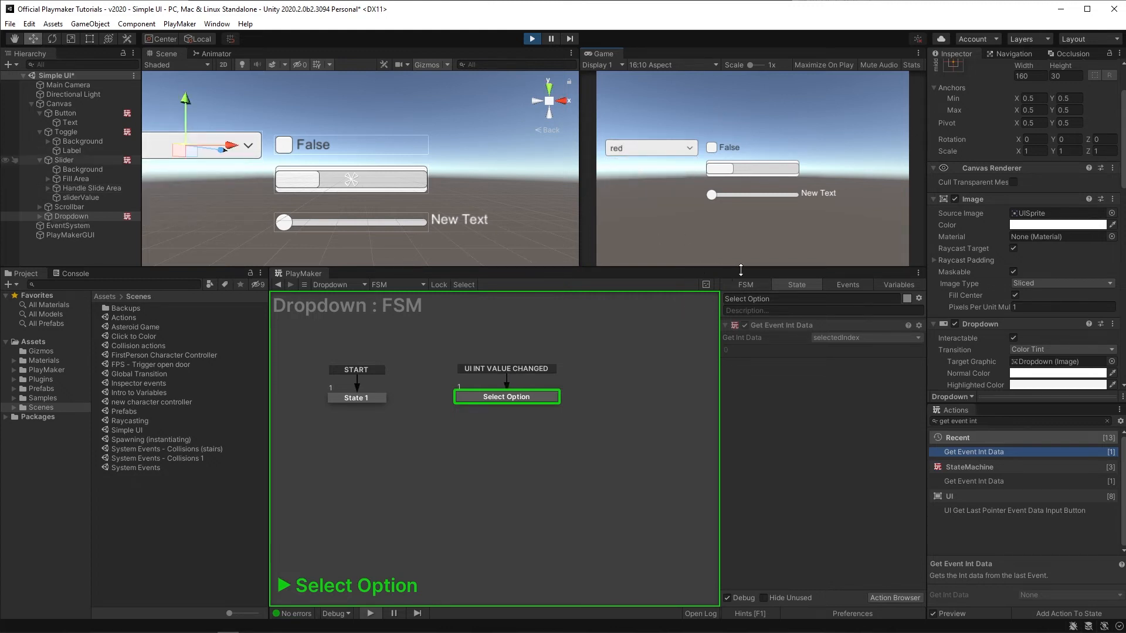
key(ctrl+p)
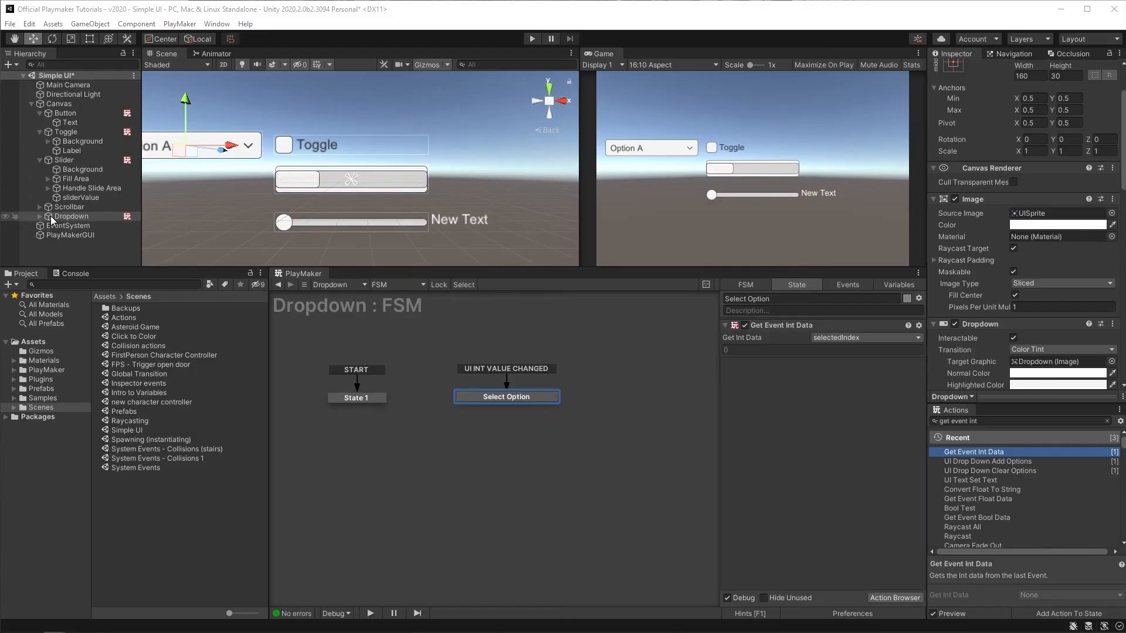
Step: Create a UI Image as a child of the Dropdown and name it colorSwatch
right_click(52, 219)
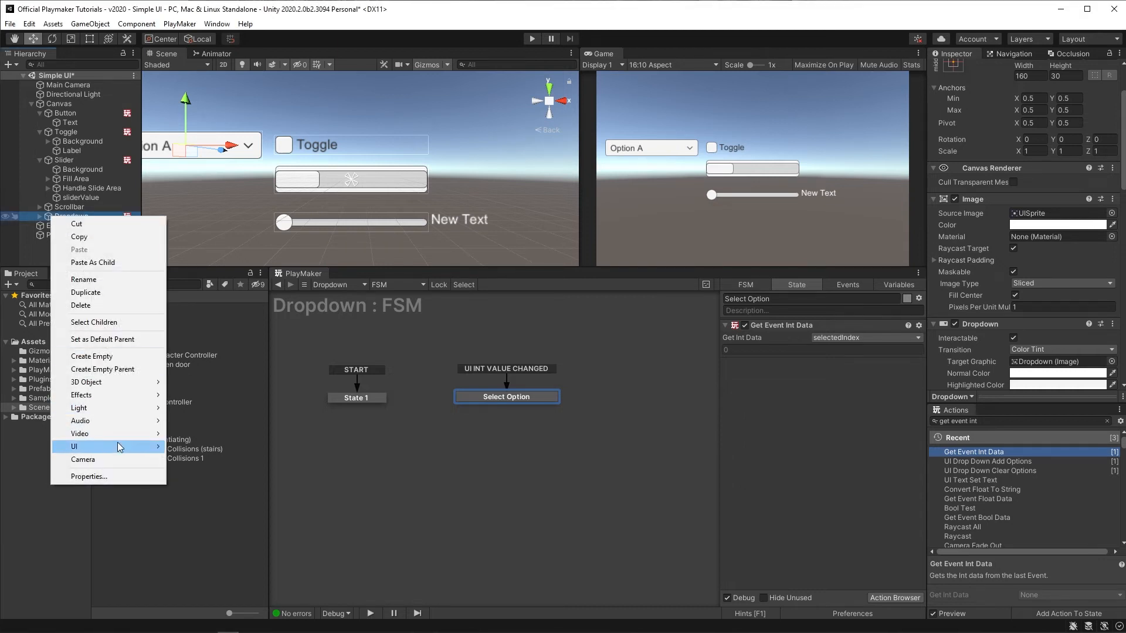
mouse_move(118, 447)
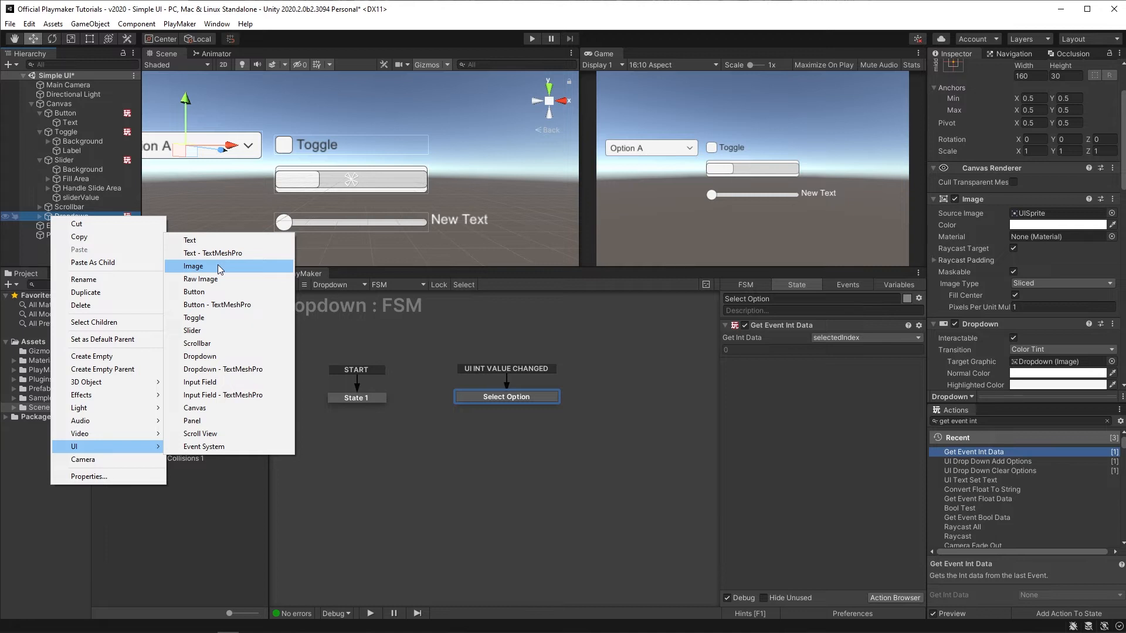
click(194, 266)
text(co)
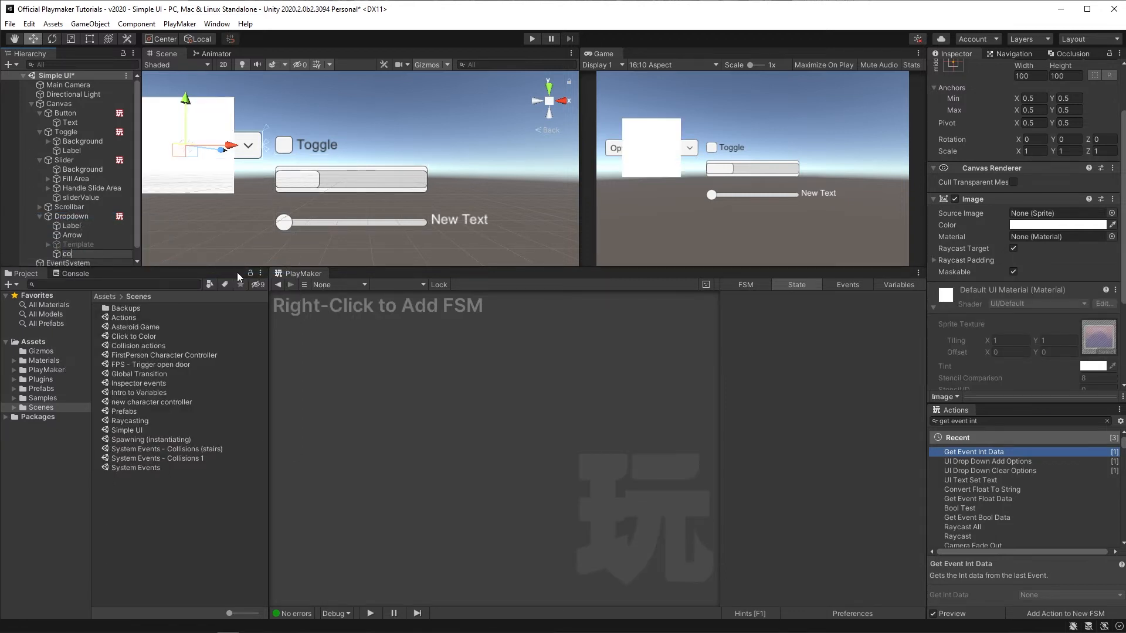
text(lorSwatch)
key(Return)
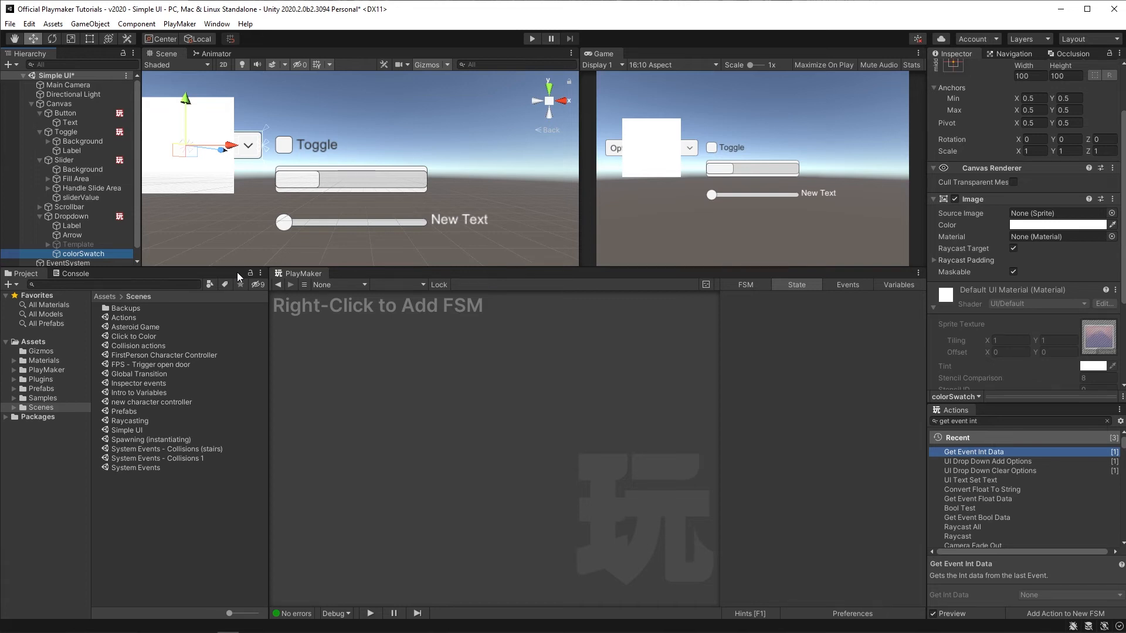
Step: Create an array variable named colors in the Dropdown FSM, with Color as array type and size 3
click(93, 217)
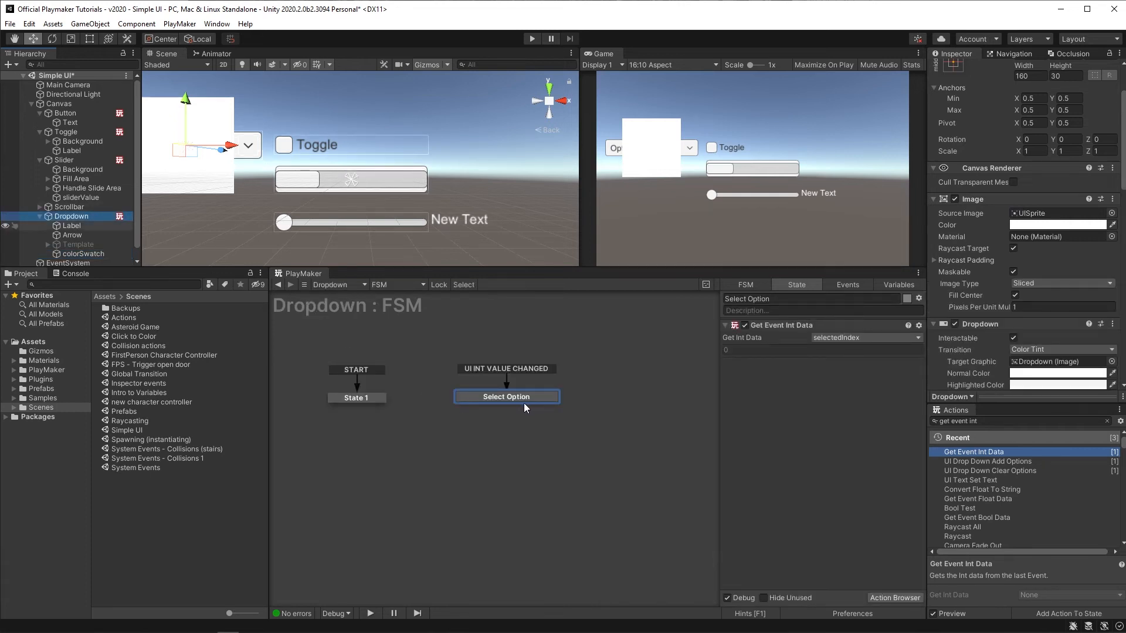
click(896, 287)
click(828, 598)
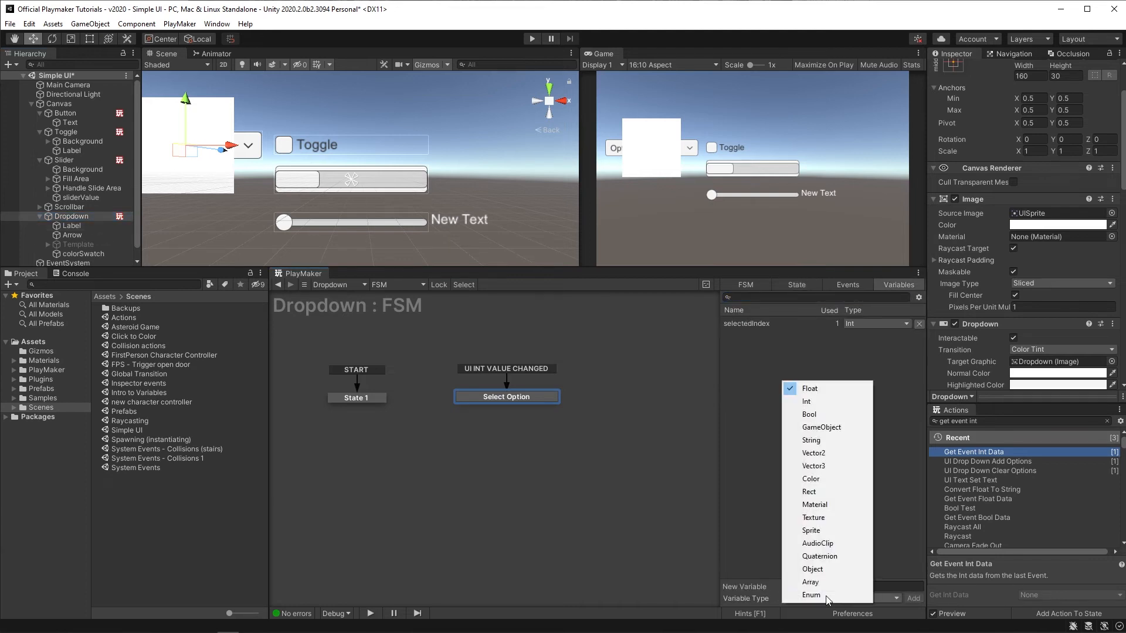
click(823, 584)
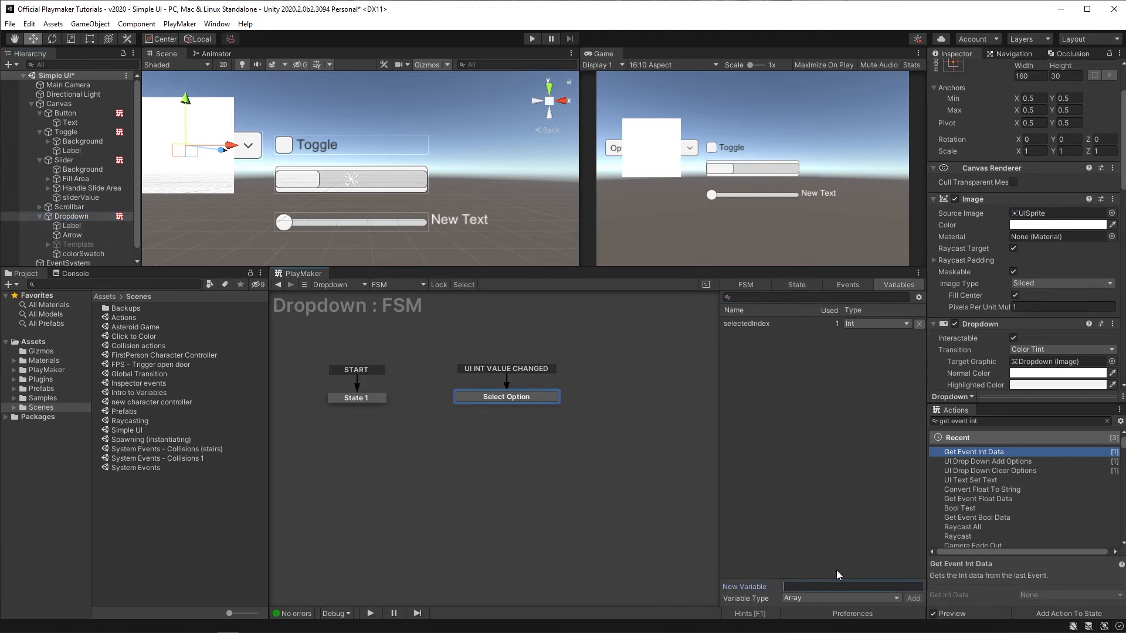
text(colors)
key(Return)
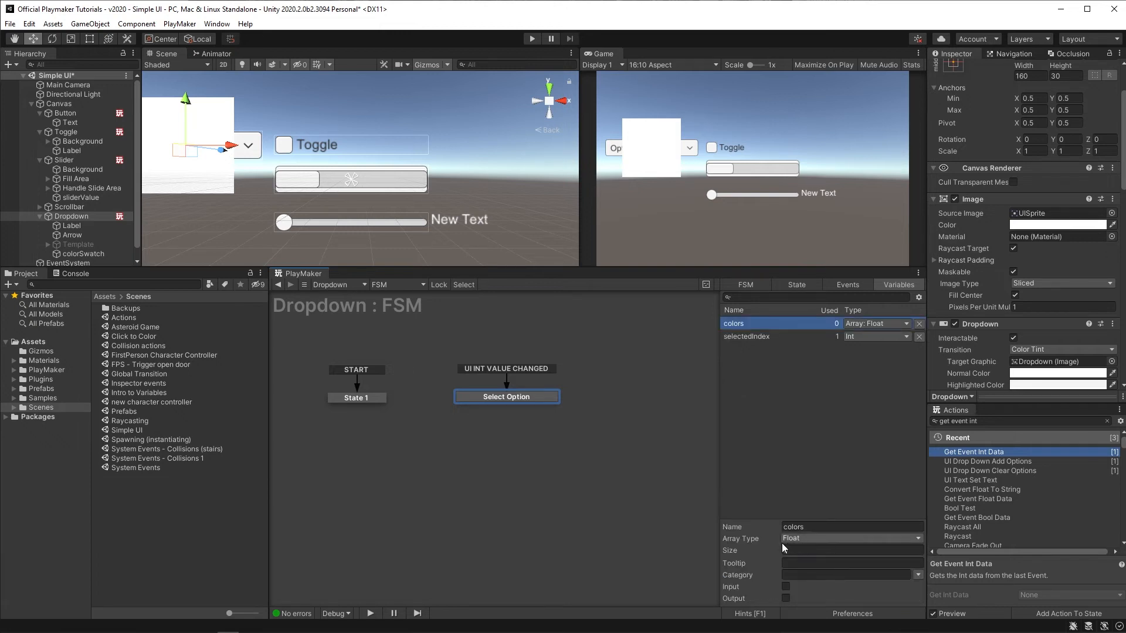
click(814, 542)
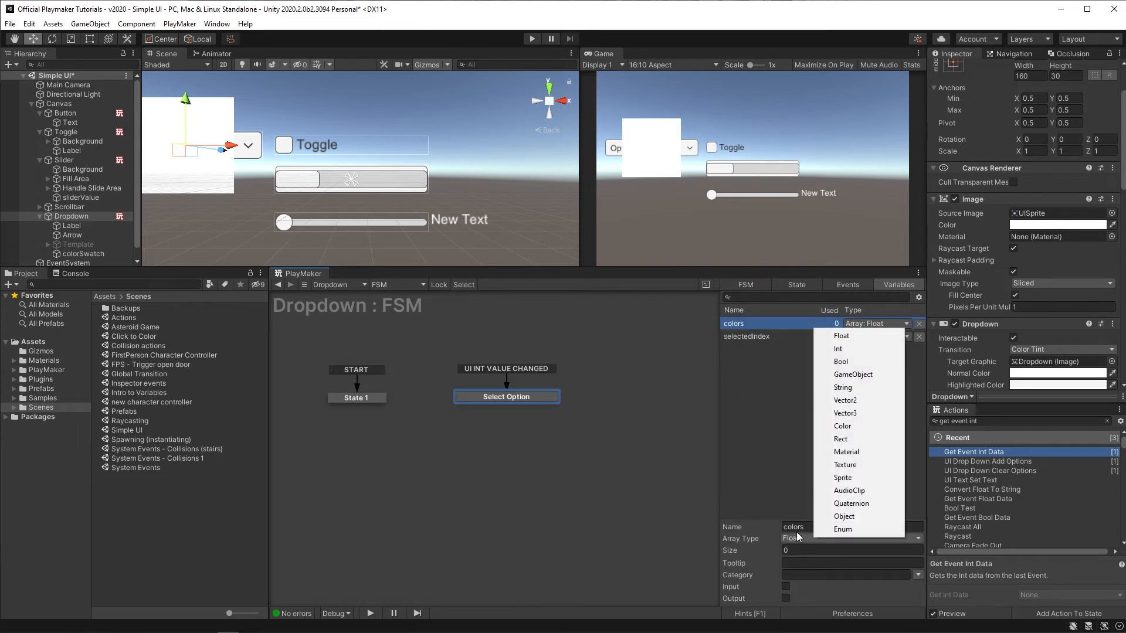
click(847, 427)
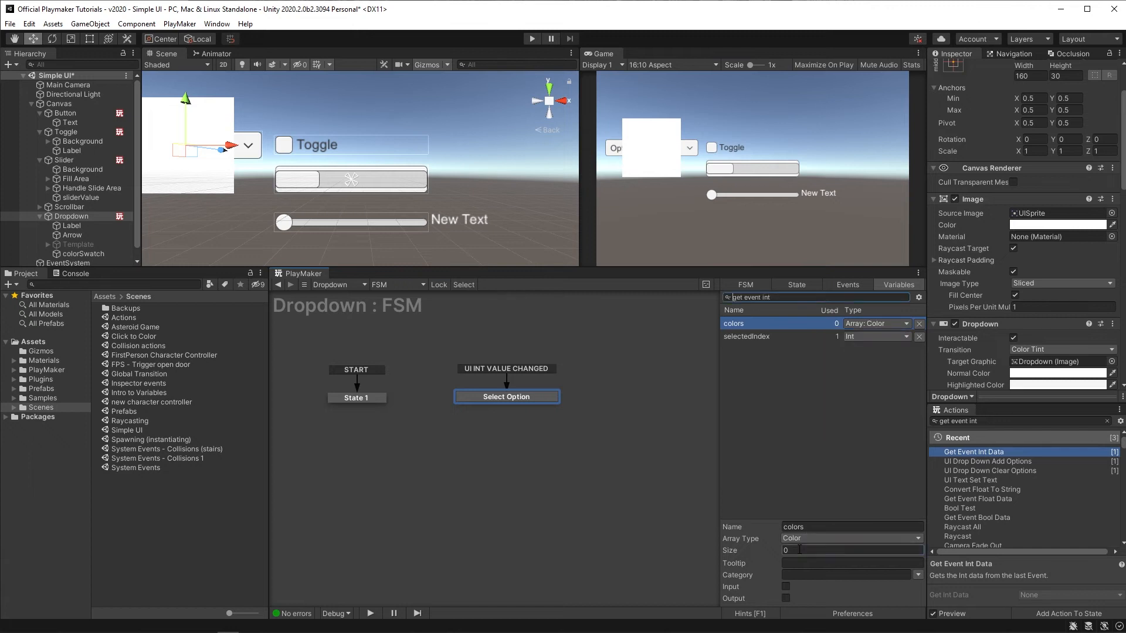
click(799, 550)
text(3)
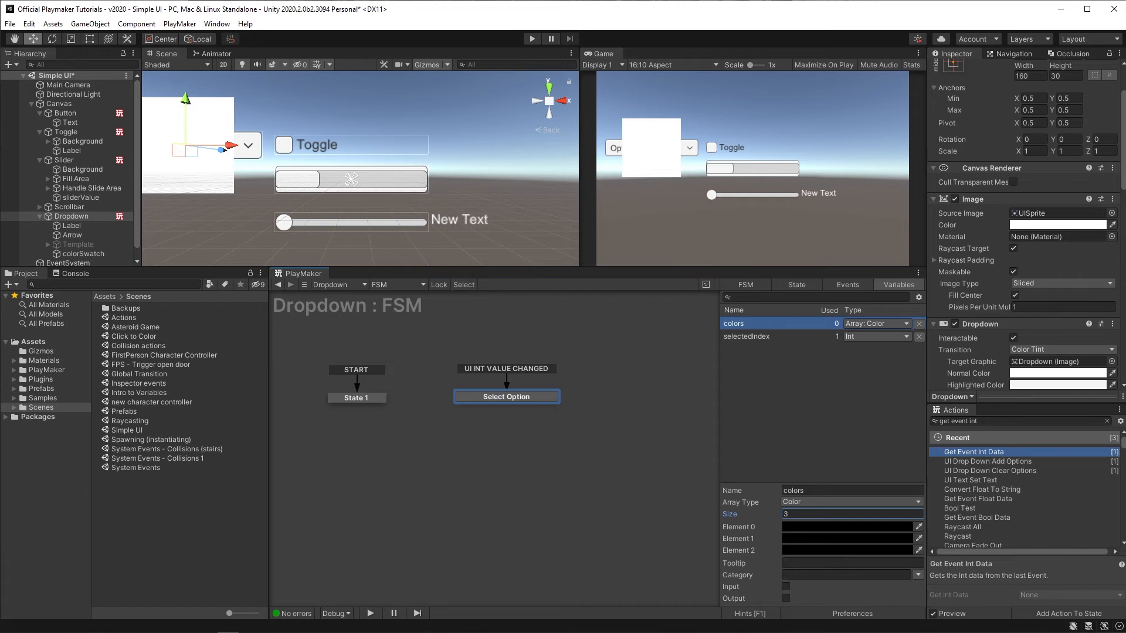
Step: Set Element 0 of the colors array to red (F11818)
click(799, 528)
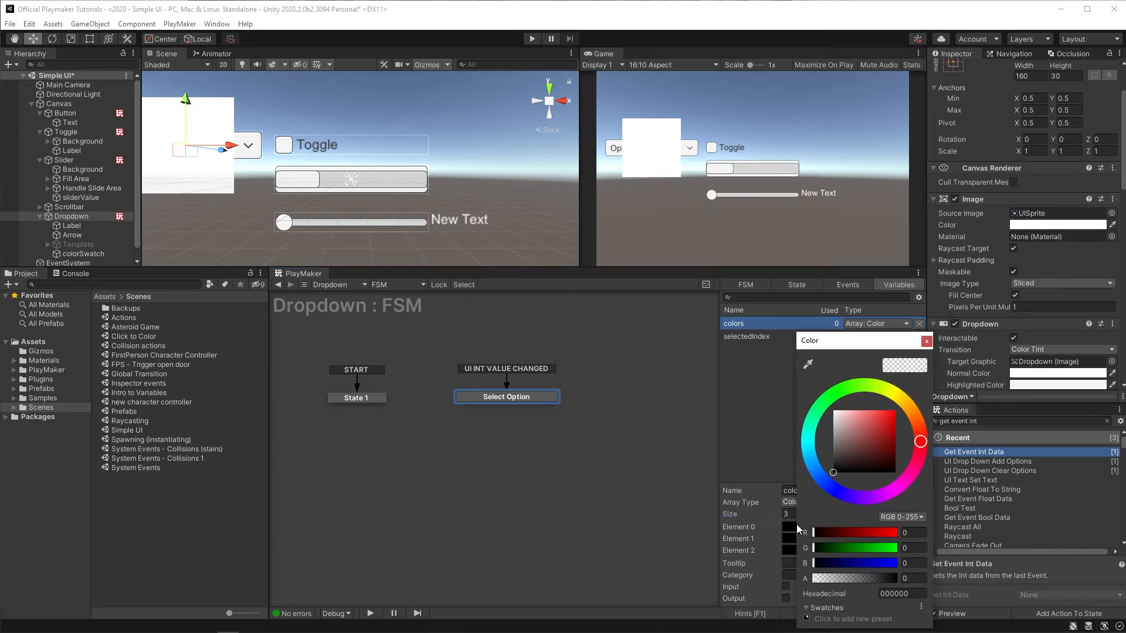
drag(868, 438, 895, 411)
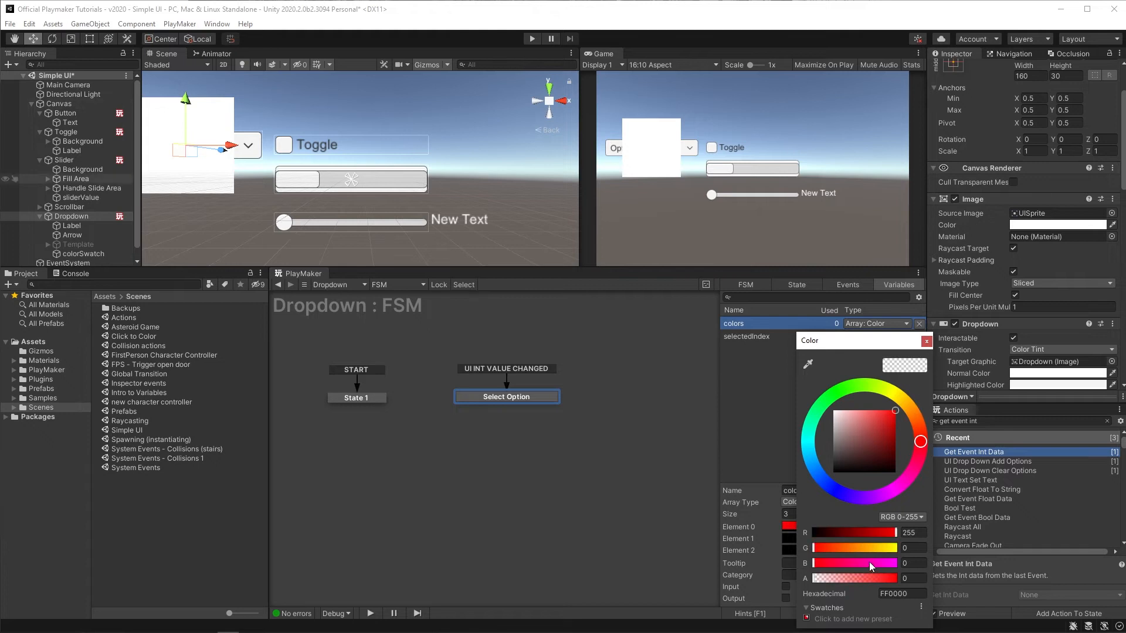
click(894, 580)
click(896, 583)
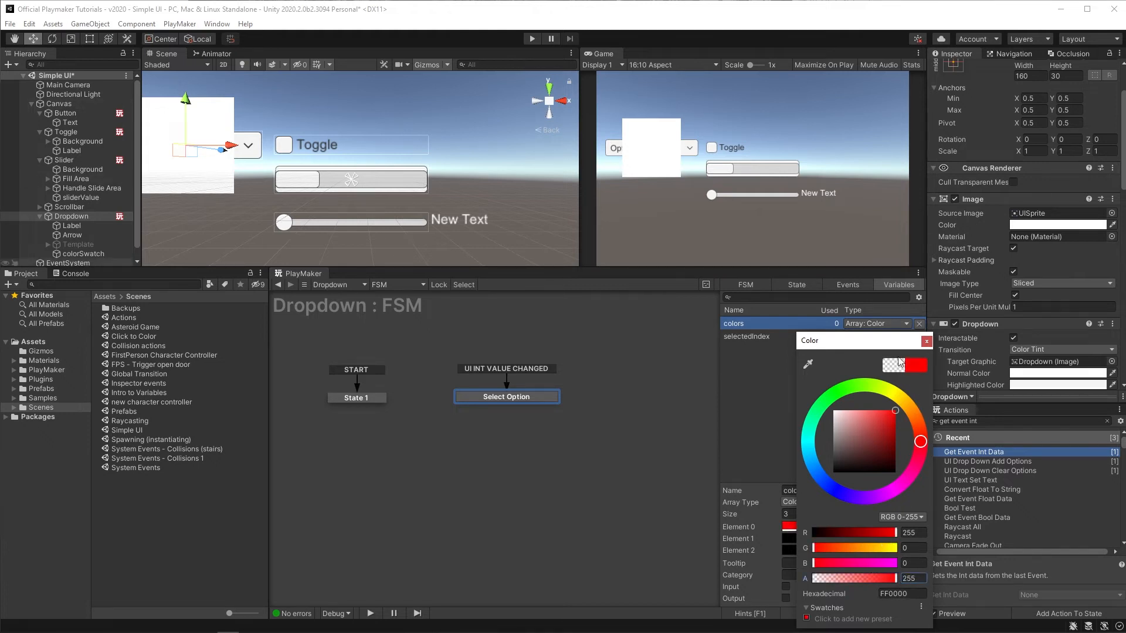
click(887, 418)
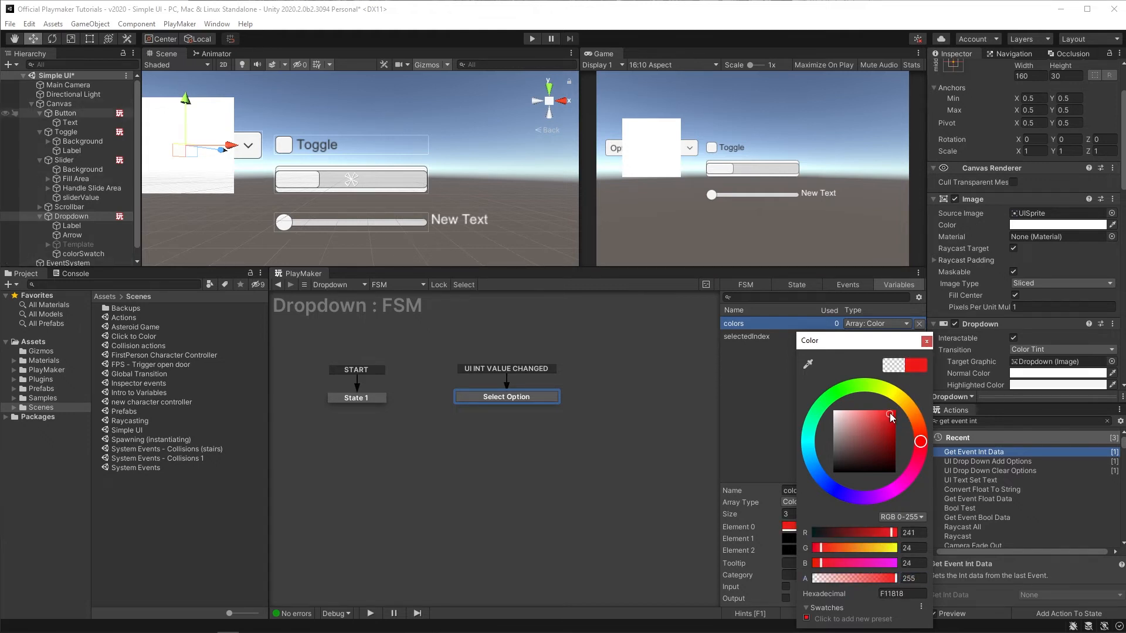
click(927, 341)
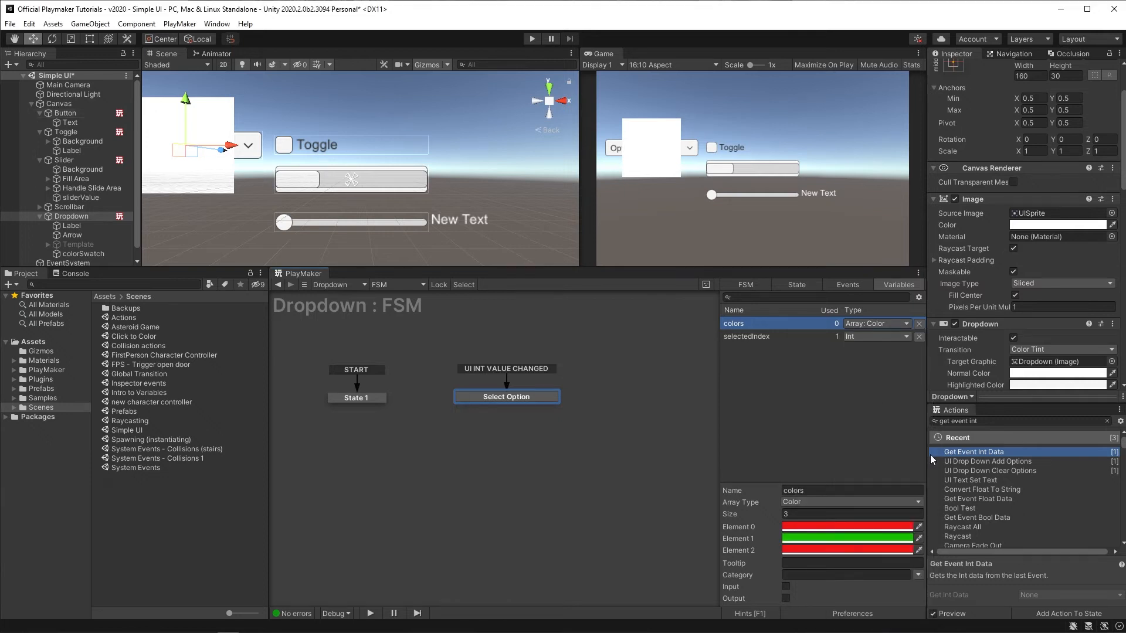
Step: Set Element 2 of the colors array to blue (18BEF1)
click(862, 554)
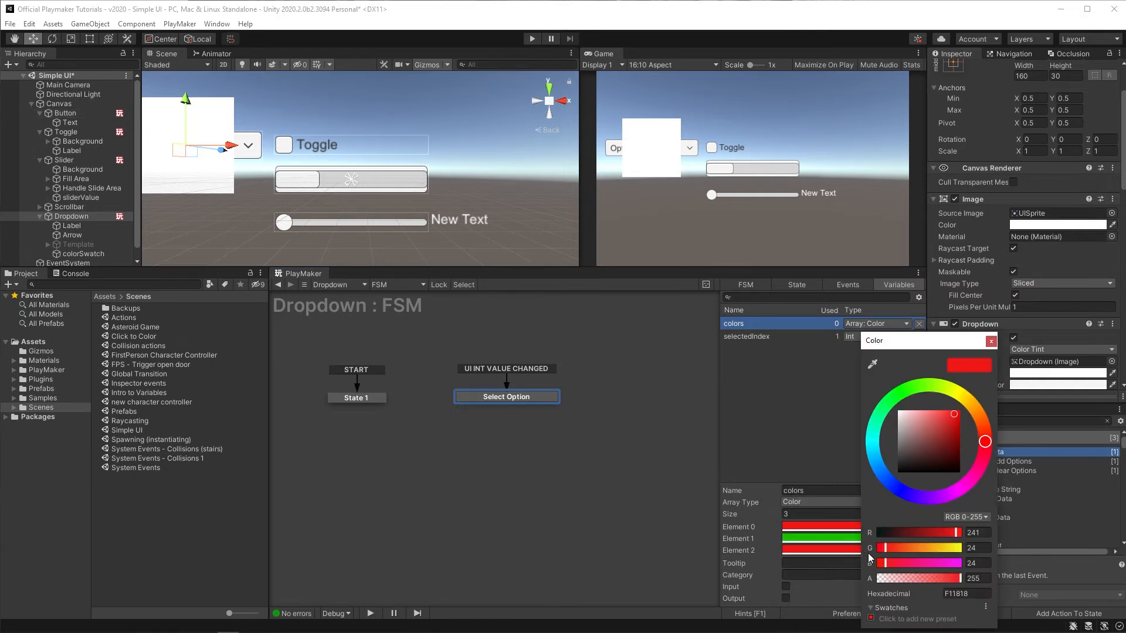
click(872, 451)
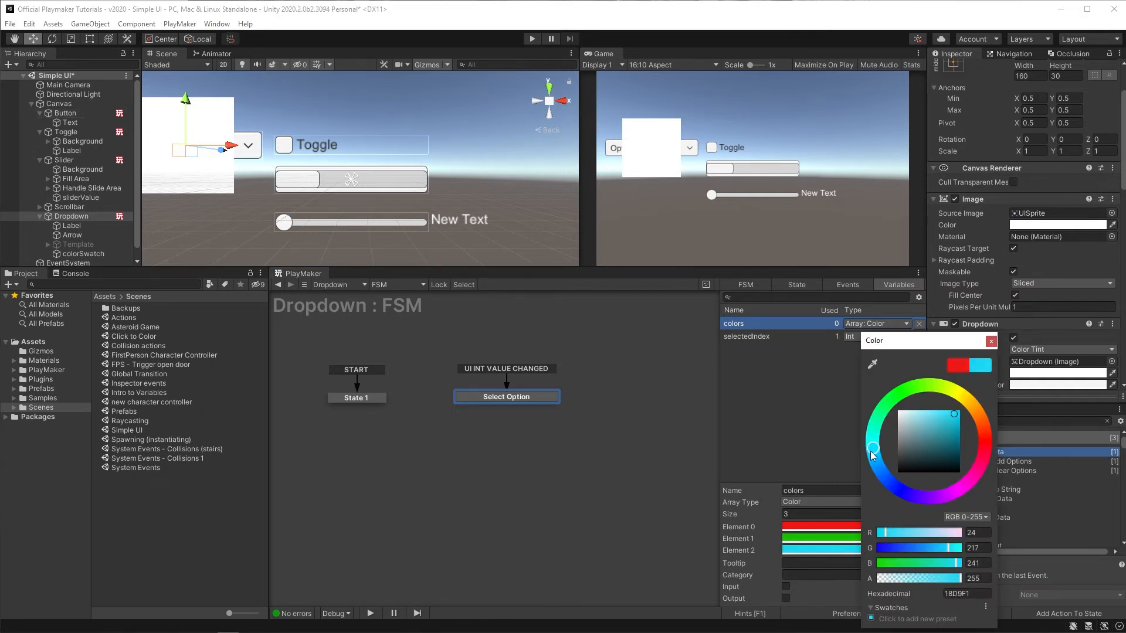
click(991, 341)
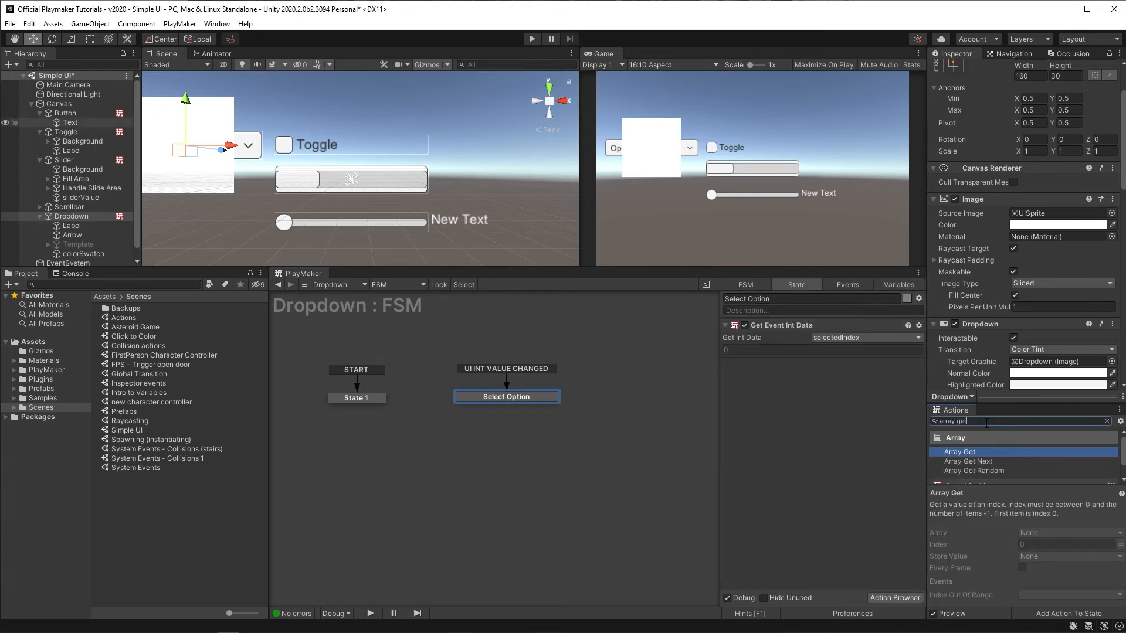
Step: Add an Array Get action to Select Option, reading the colors array with selectedIndex as the index
key(Return)
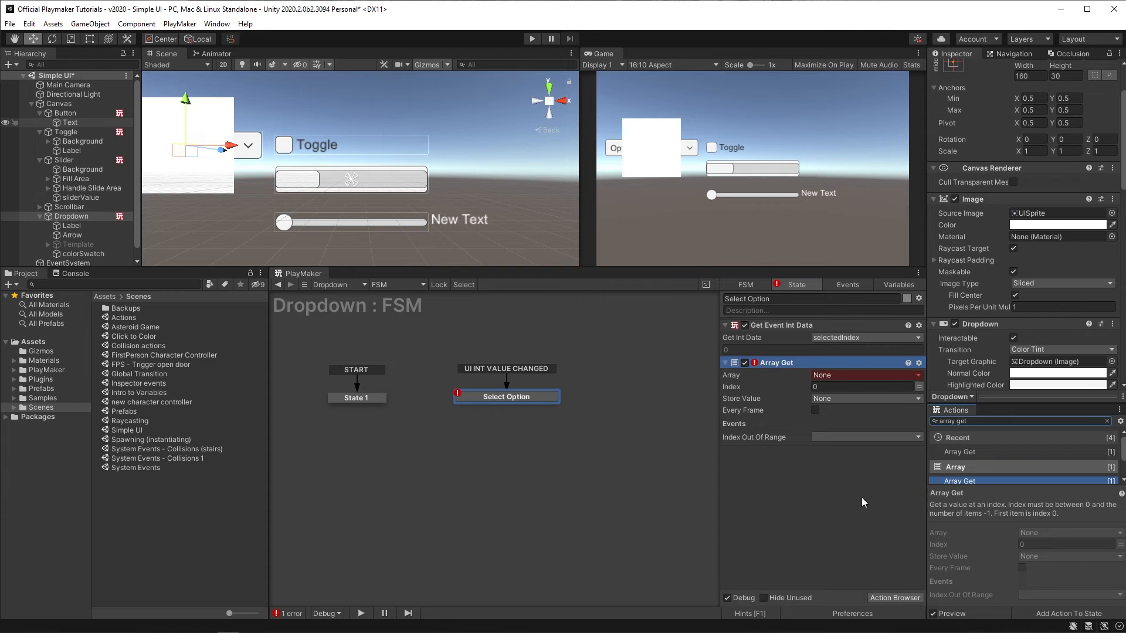
click(837, 378)
click(842, 402)
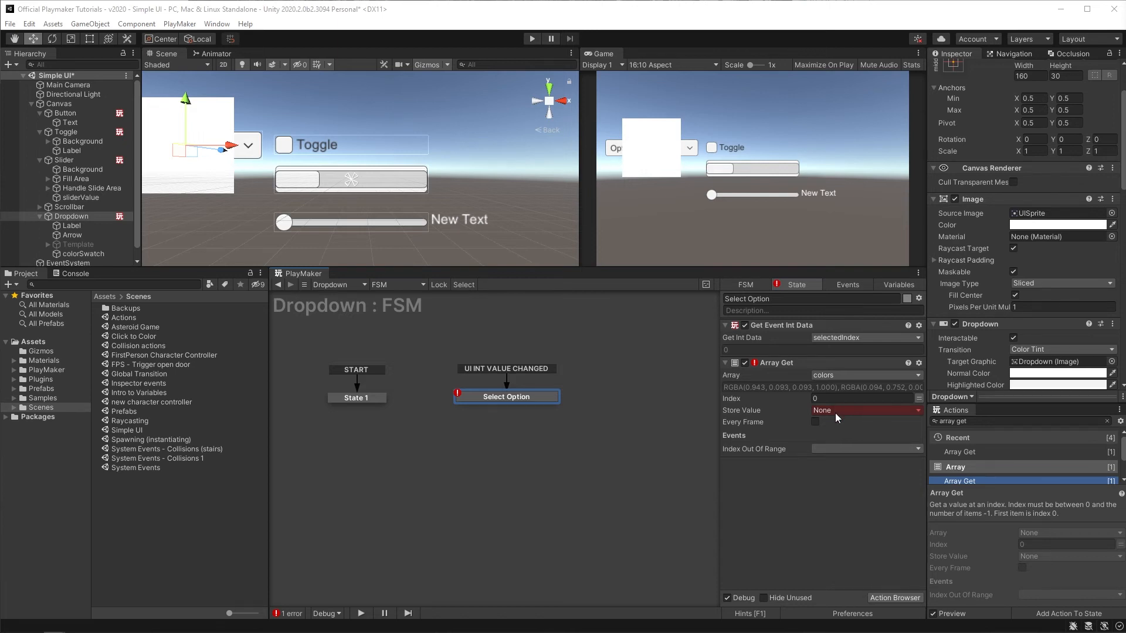
click(919, 399)
click(880, 399)
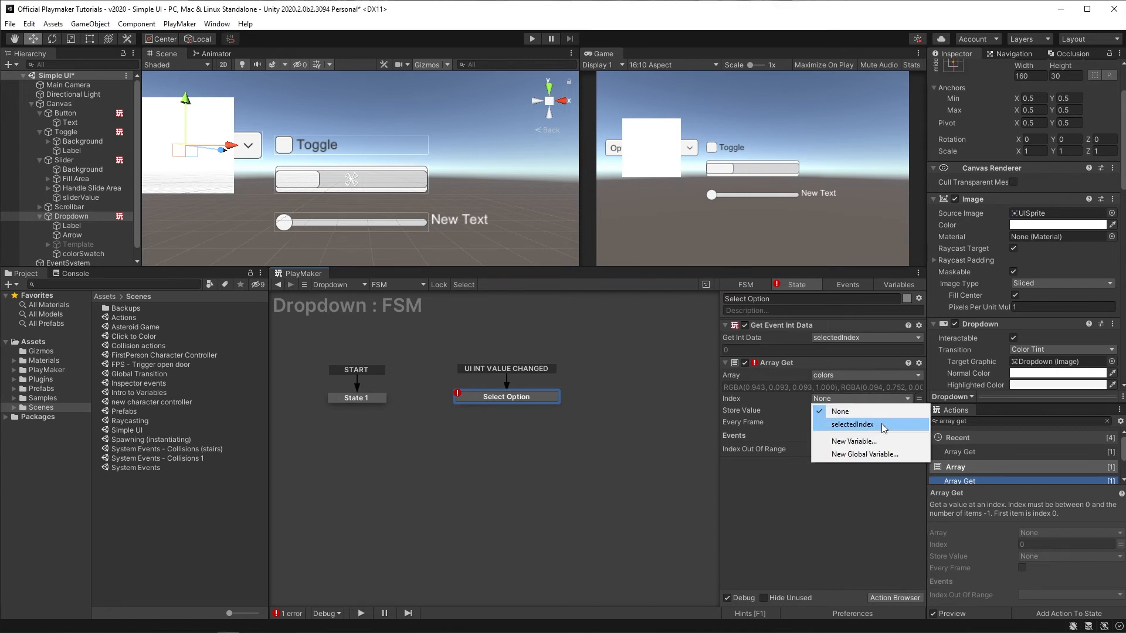
click(882, 424)
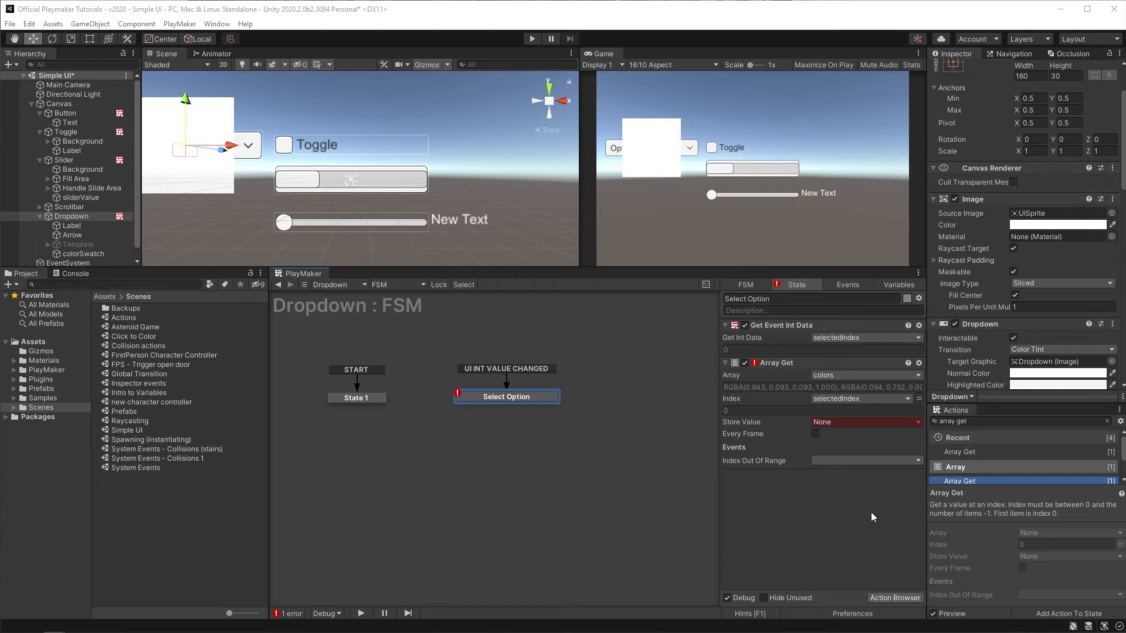
Step: Store the Array Get value in a new variable named selectedColor
click(825, 424)
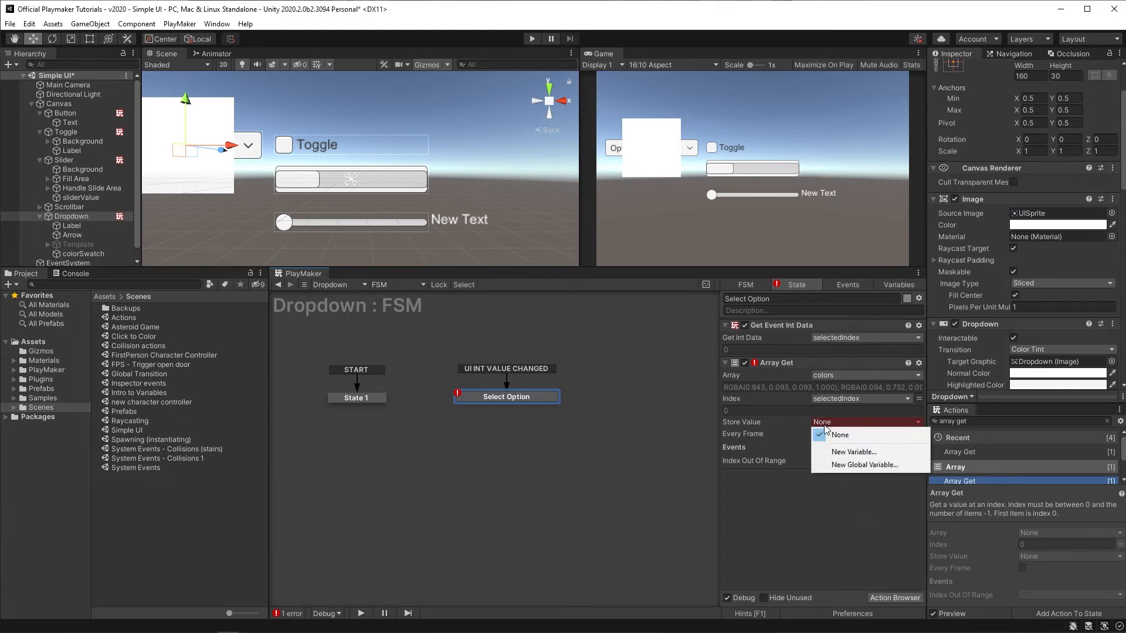
click(850, 452)
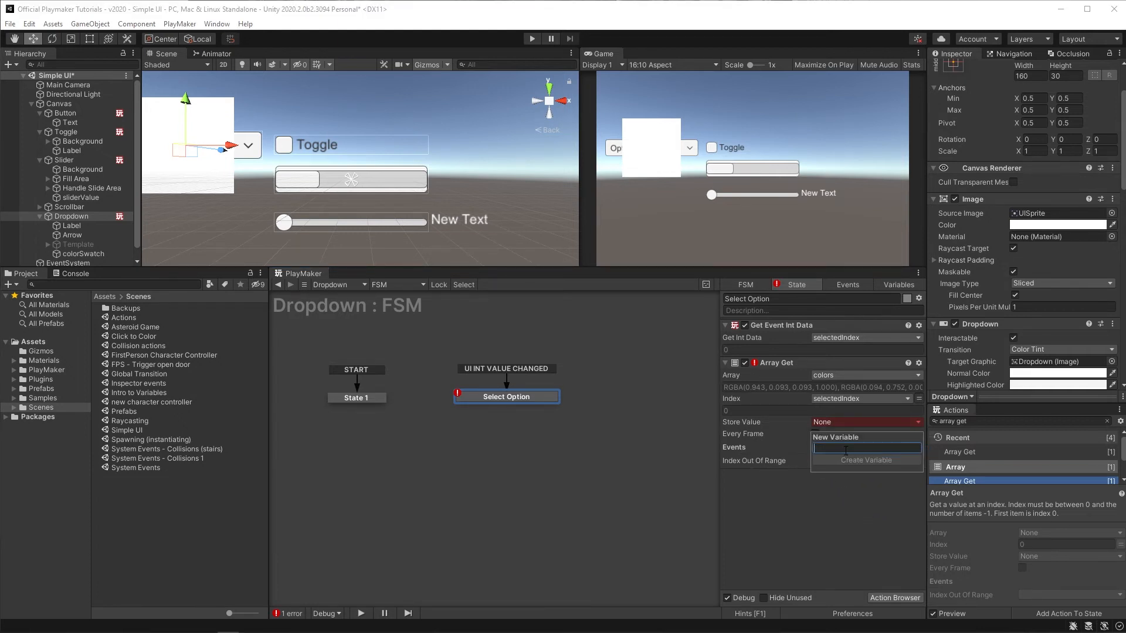
text(selectedColor)
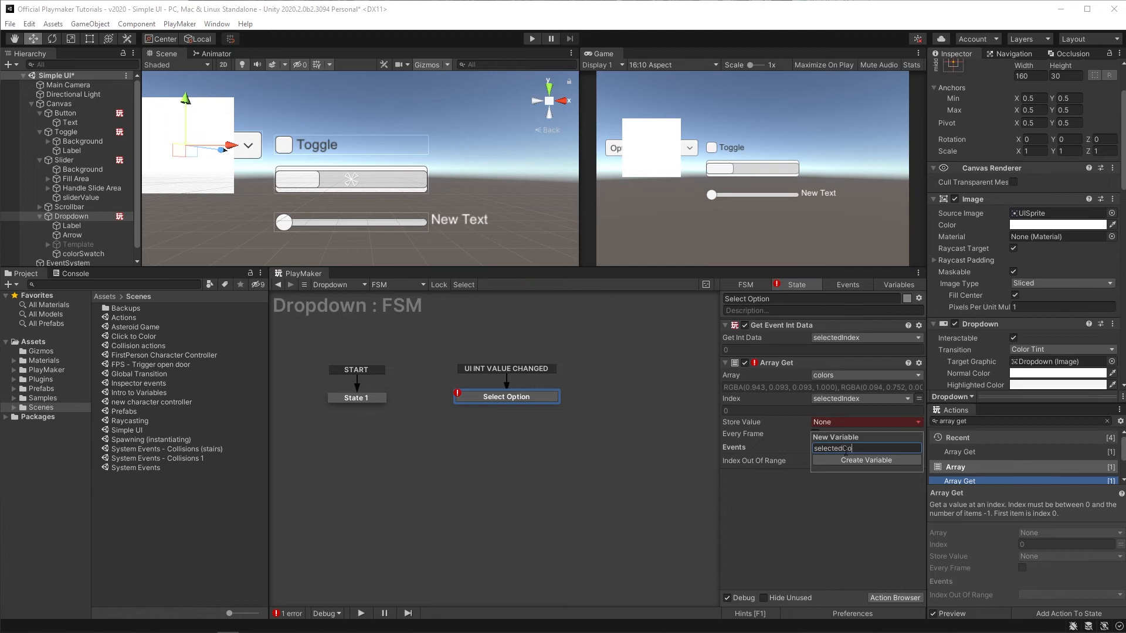
click(848, 457)
Step: Add a UI Graphic Set Color action to Select Option, targeting the colorSwatch game object
click(997, 422)
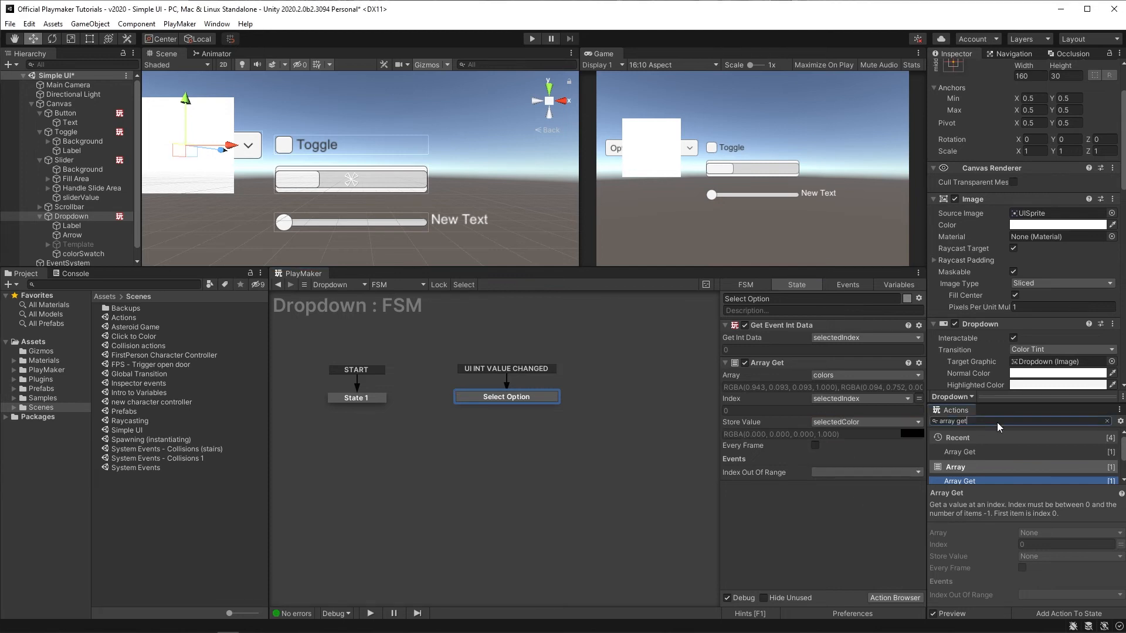
key(ctrl+a)
text(ui graphics)
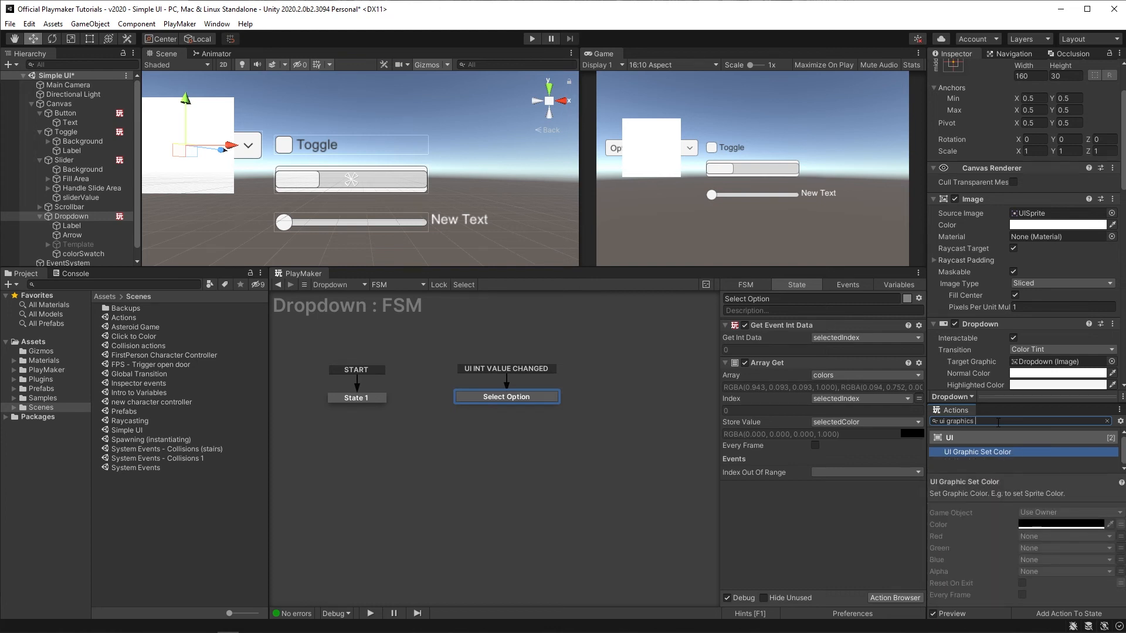
drag(943, 457, 860, 535)
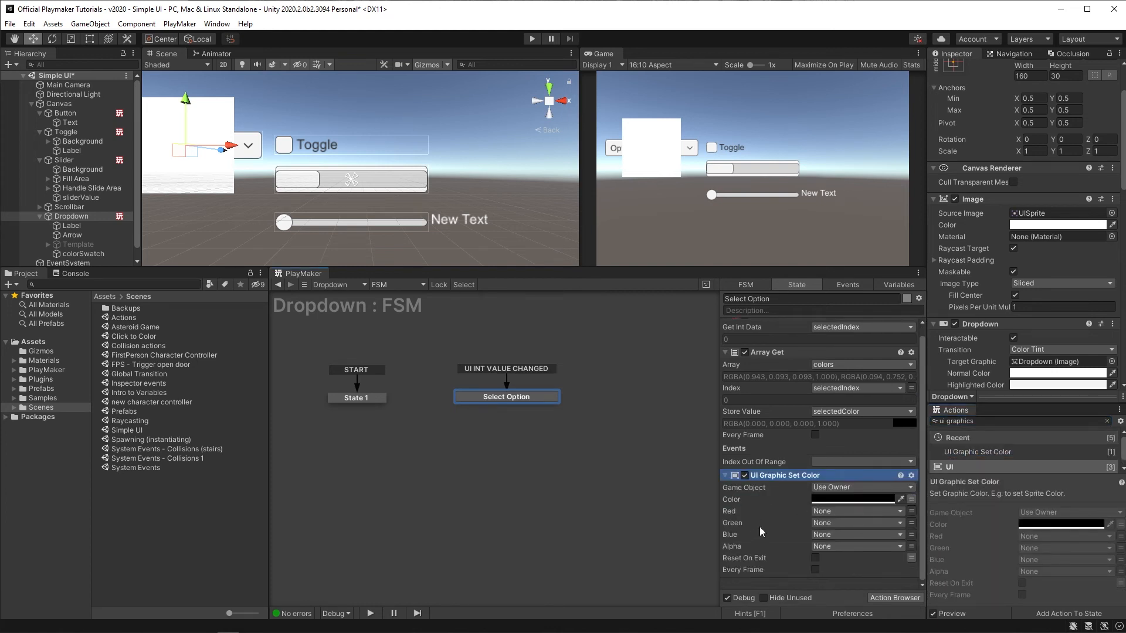
click(851, 488)
click(845, 515)
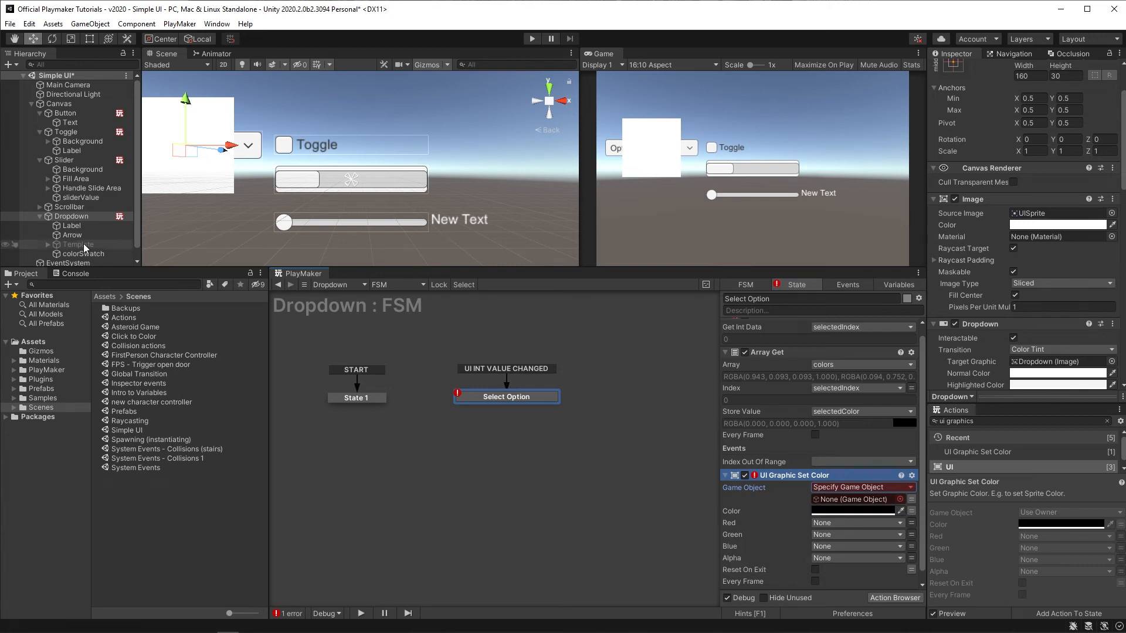
scroll(82, 246, down, 1)
drag(83, 242, 852, 500)
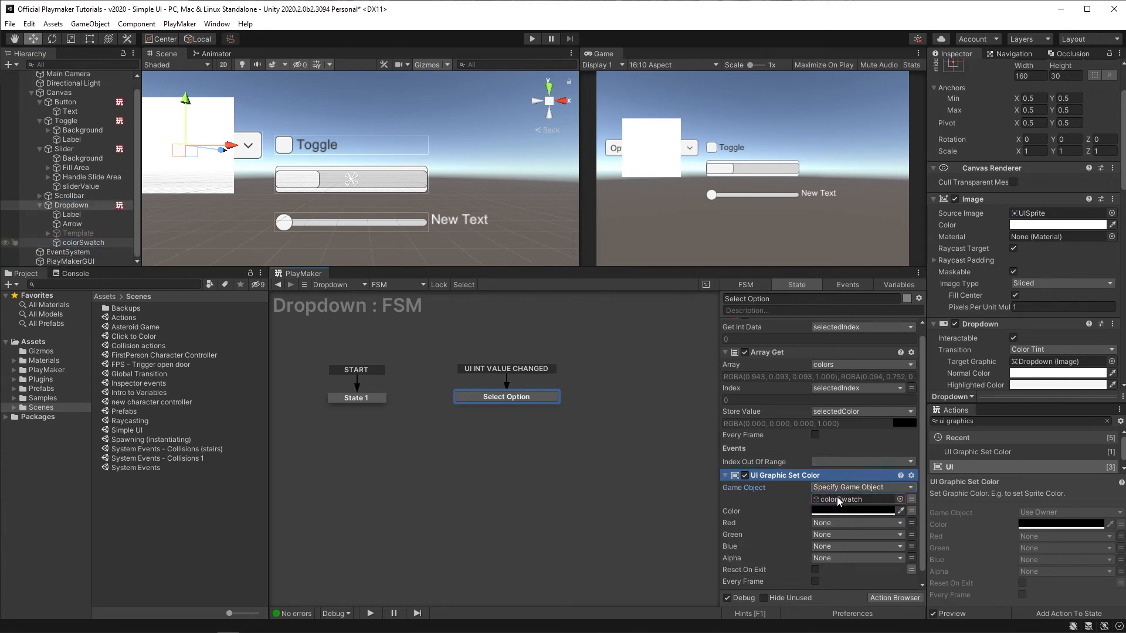
Step: Set the UI Graphic Set Color action's Color to the selectedColor variable
click(912, 511)
click(891, 512)
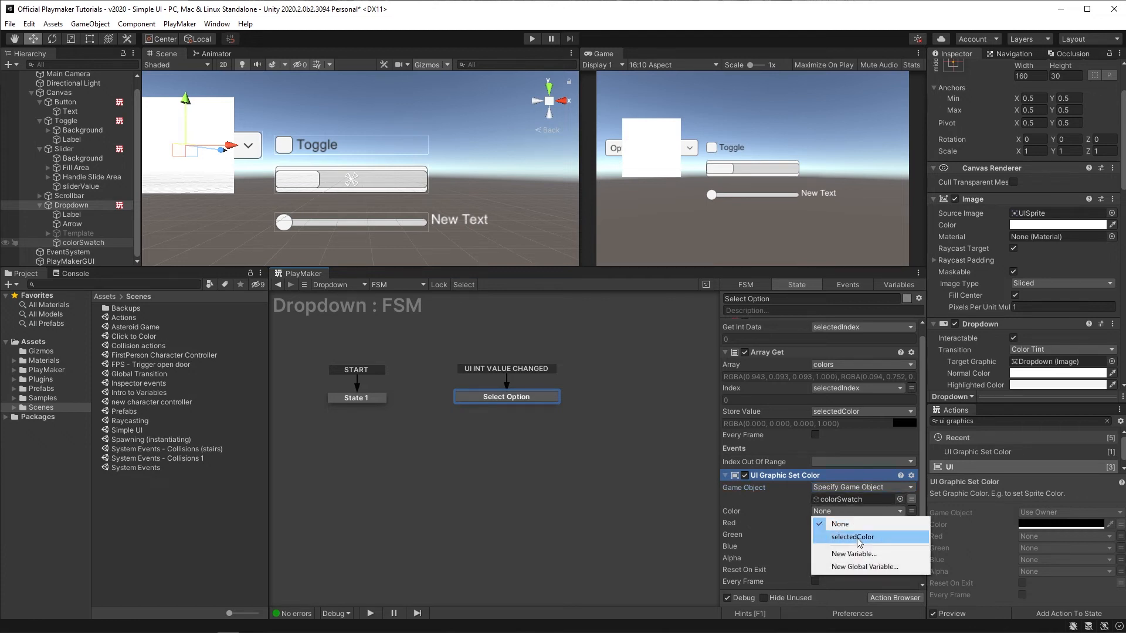
click(853, 537)
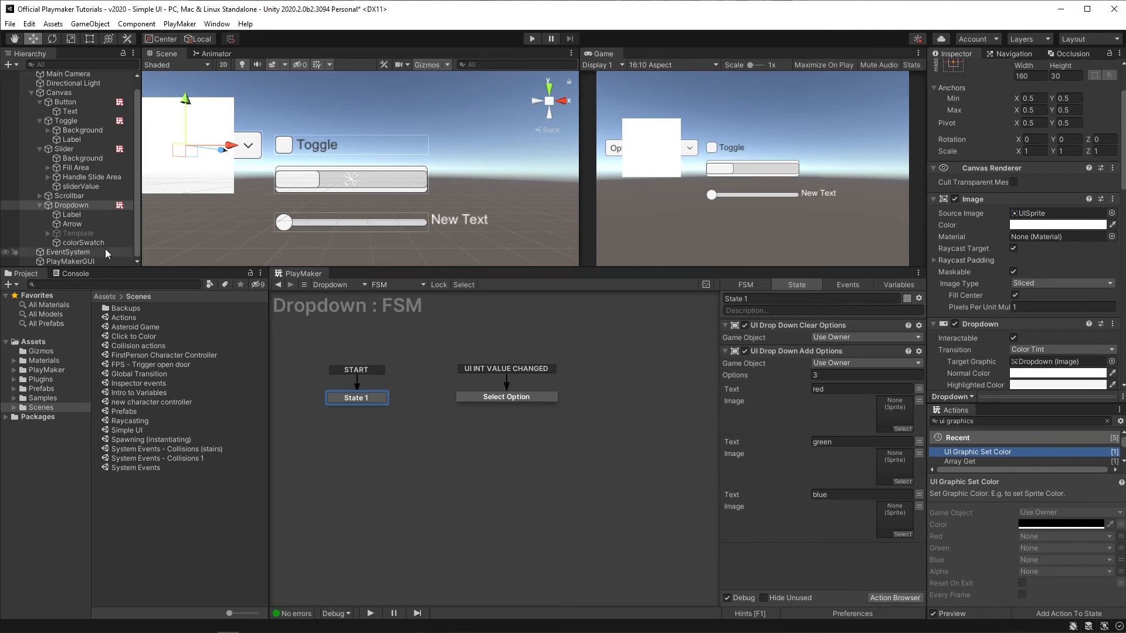
Step: Enter Play mode, pick blue, green and red in the dropdown to test the swatch color, then exit Play mode
click(83, 242)
drag(198, 94, 187, 40)
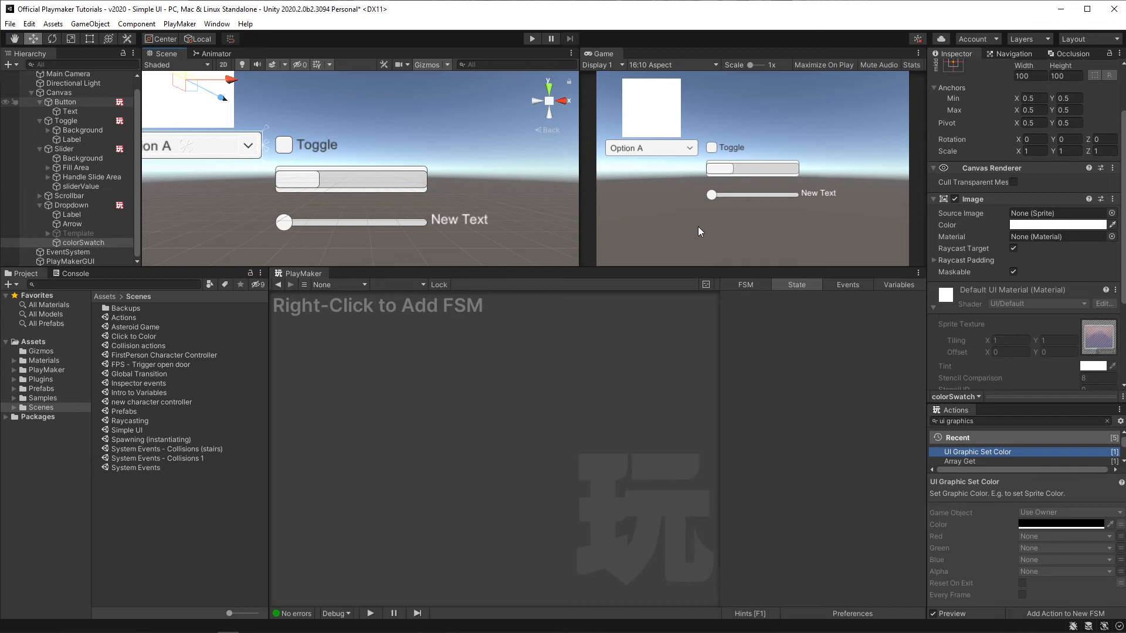
click(533, 38)
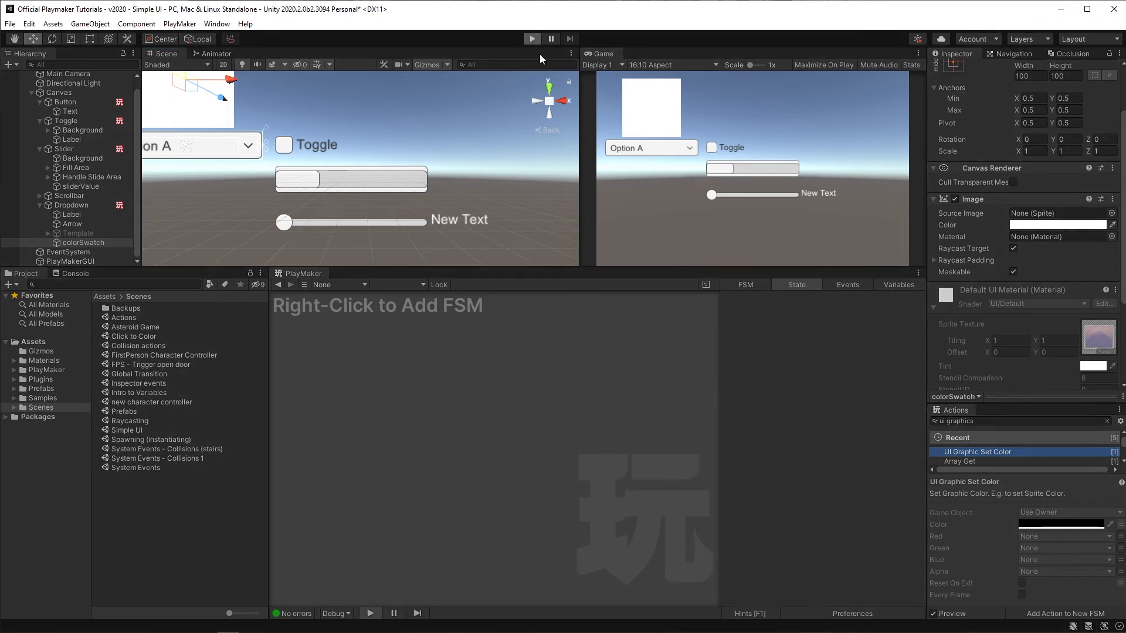
click(680, 149)
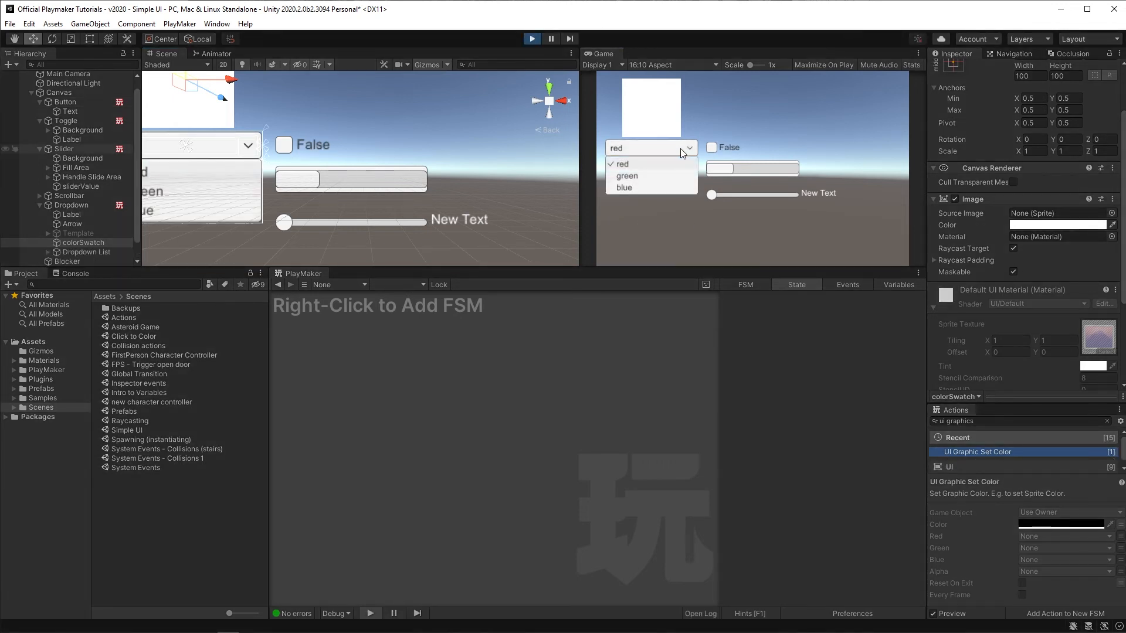
click(643, 188)
click(633, 148)
click(626, 176)
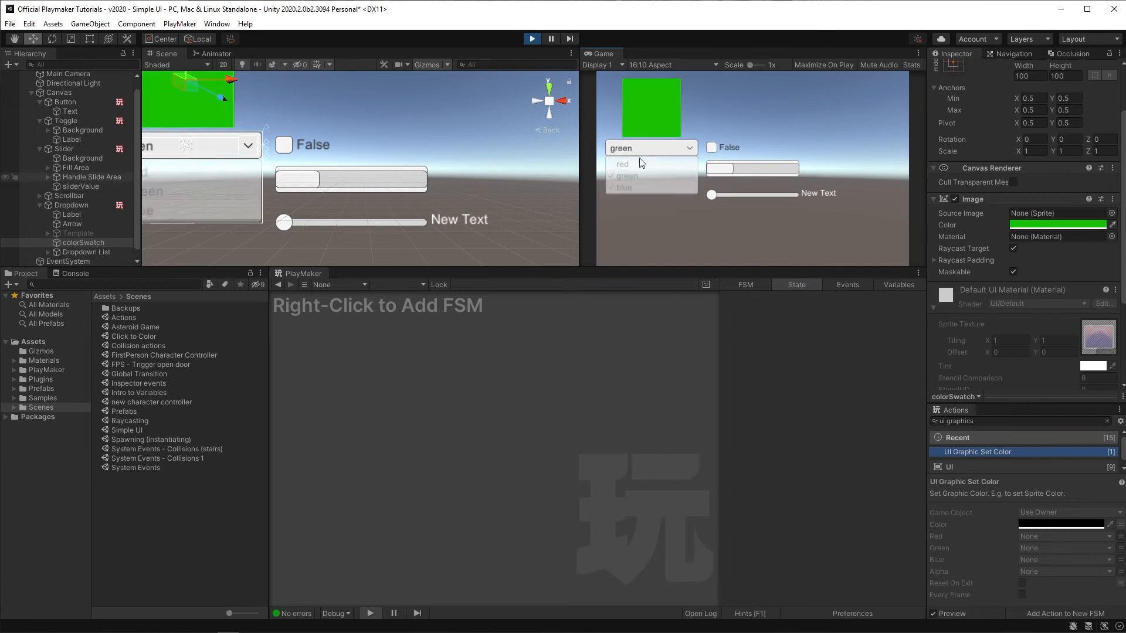
click(638, 147)
click(625, 164)
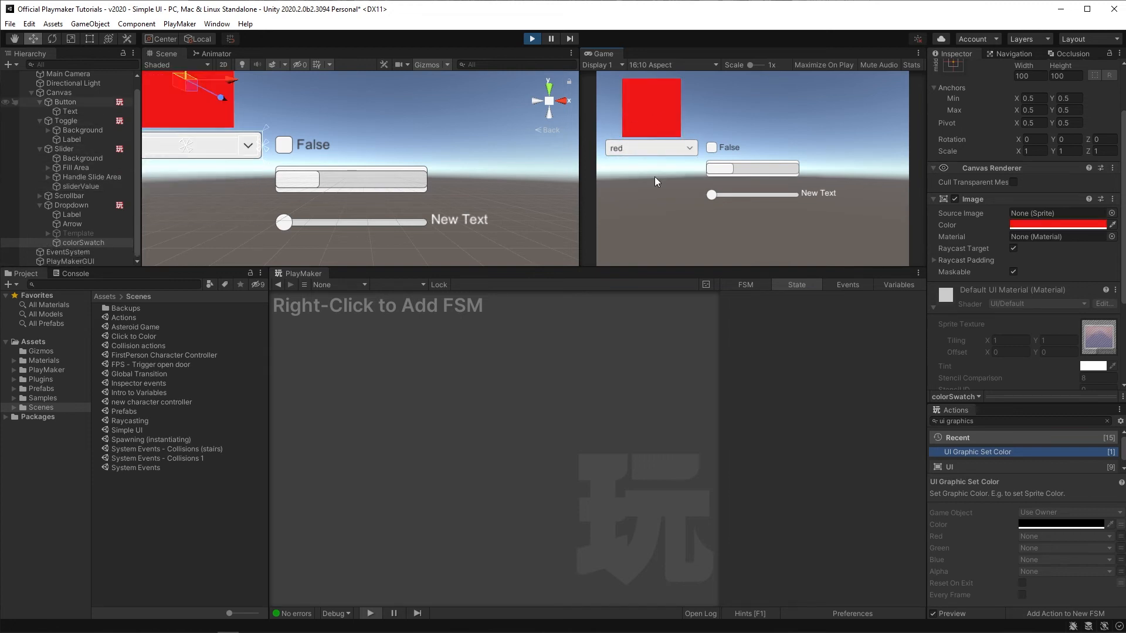
key(ctrl+p)
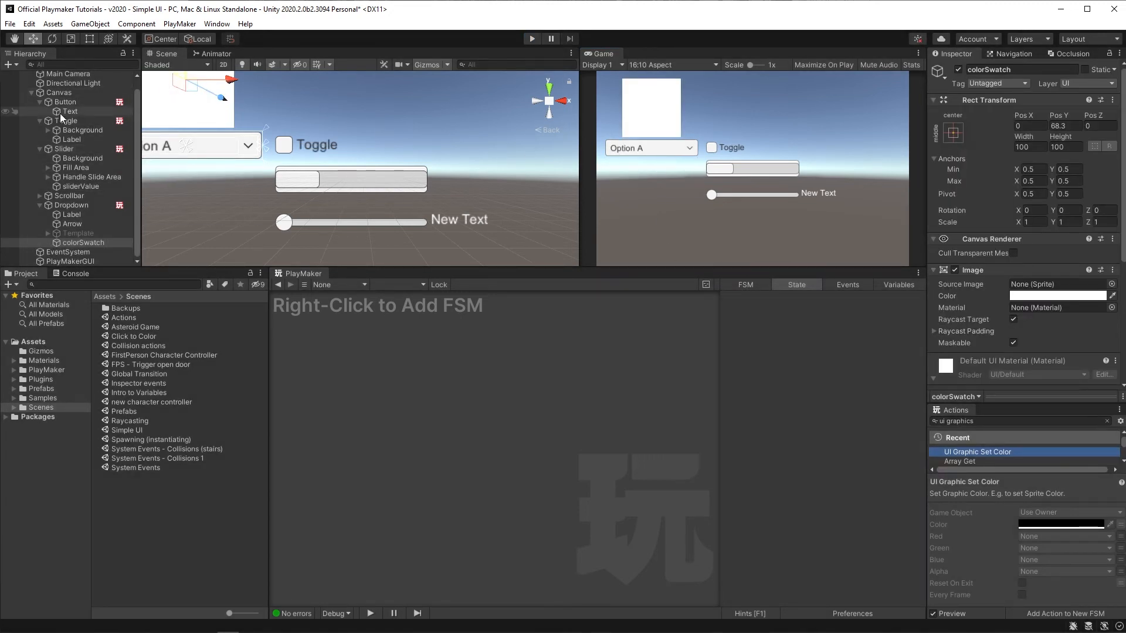
Step: Add a UI Input Field under the Canvas and move it above the toggle in the scene
right_click(56, 95)
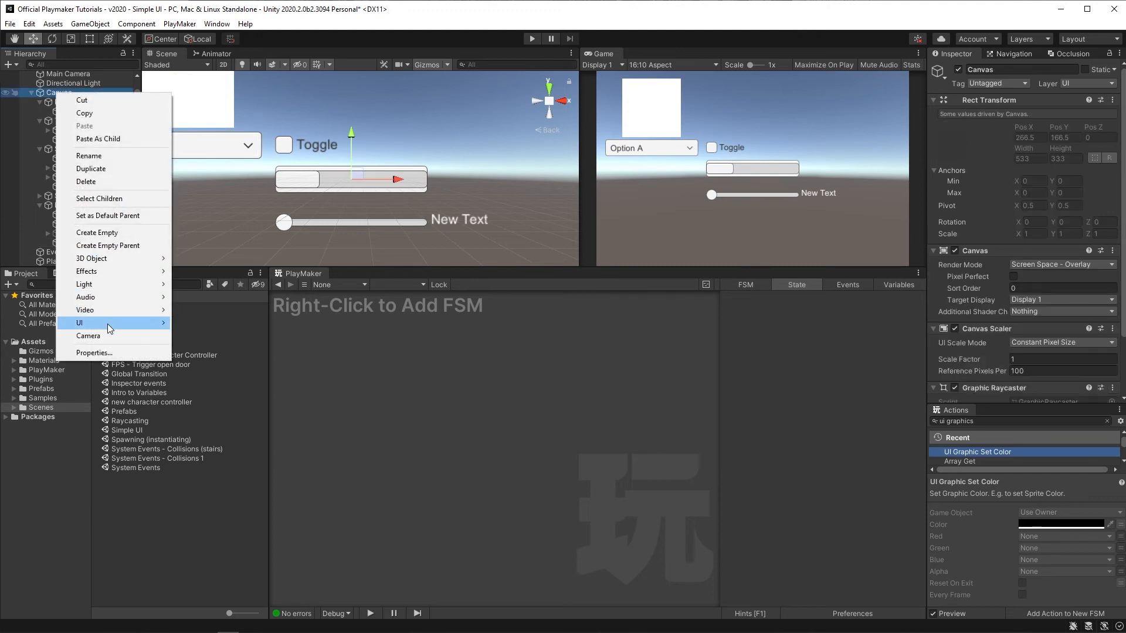
mouse_move(108, 326)
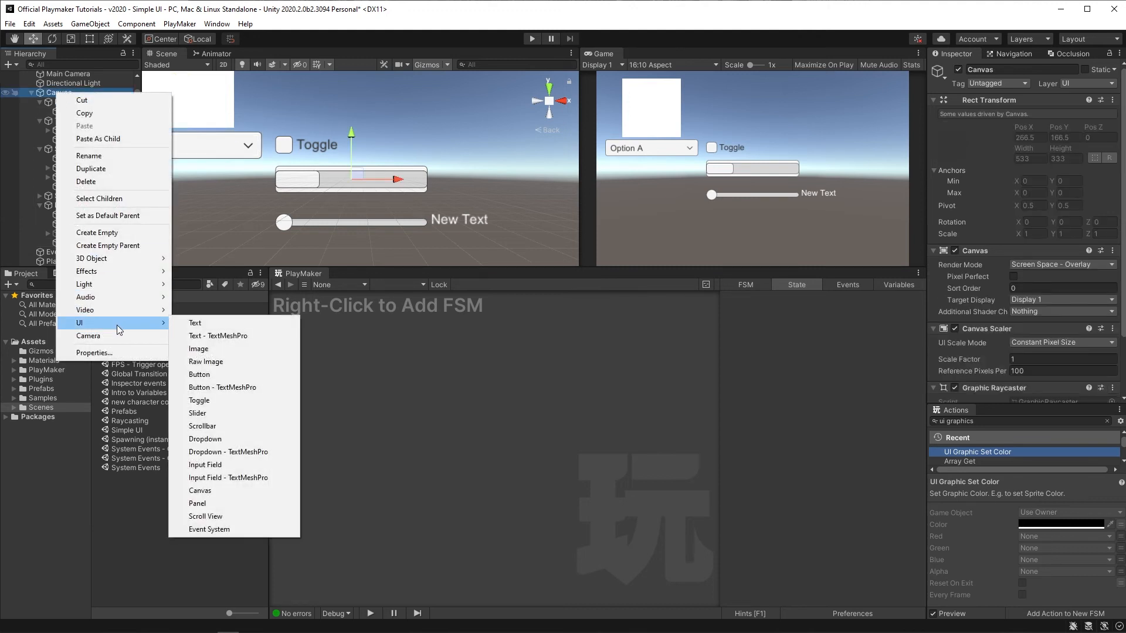
click(250, 466)
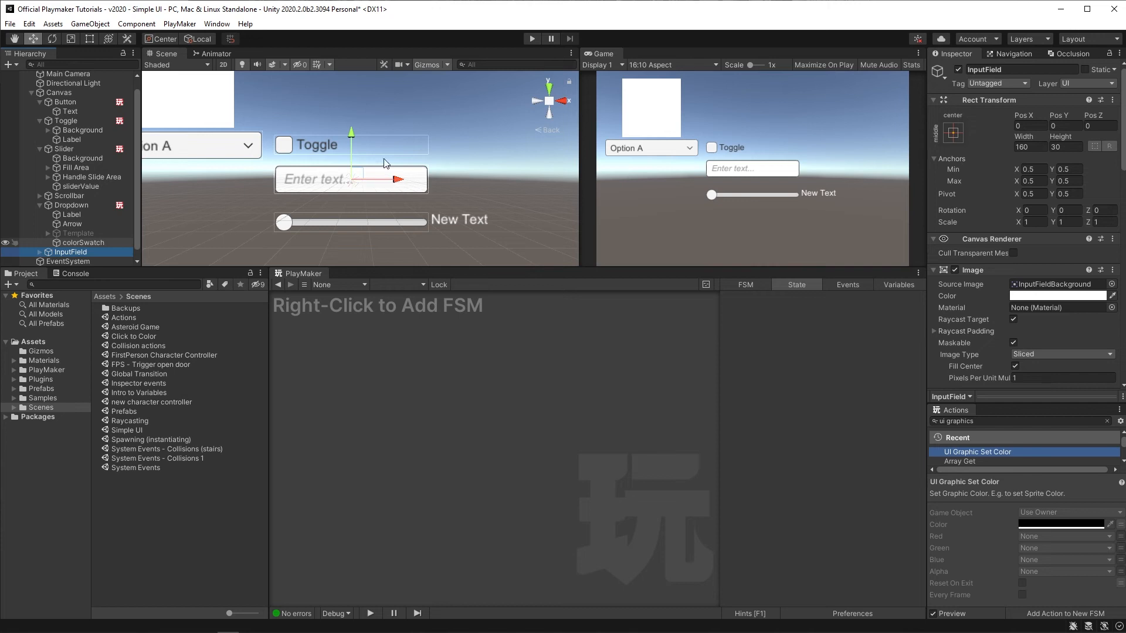
drag(350, 131, 346, 59)
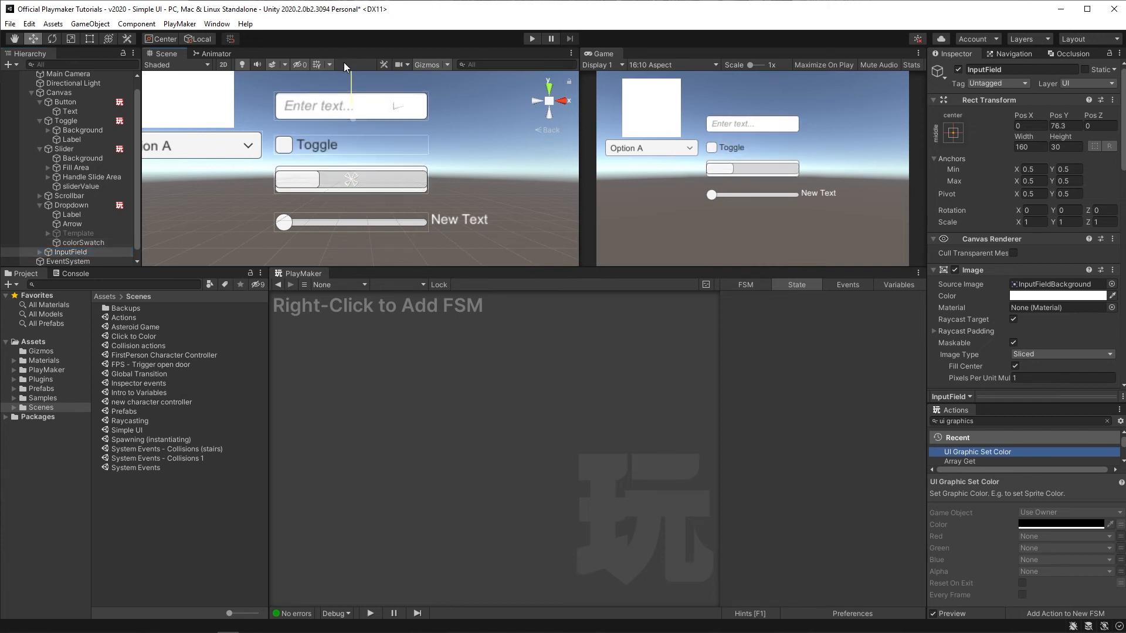
Step: Enter Play mode, type "Hard work, effort, my life." into the input field, then exit Play mode
click(532, 37)
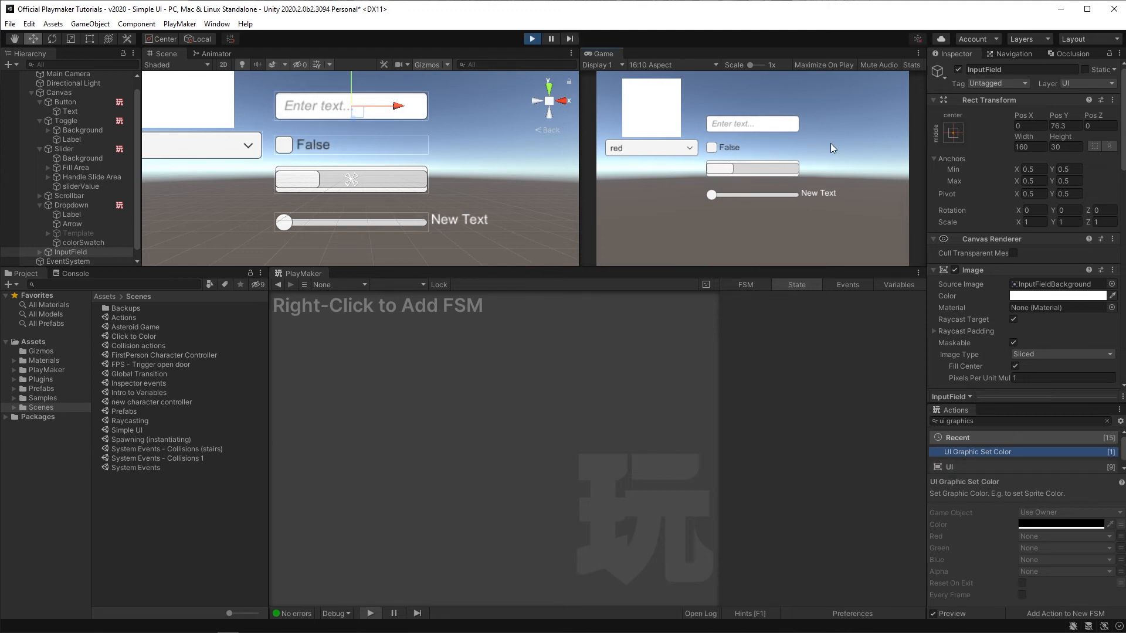
click(730, 125)
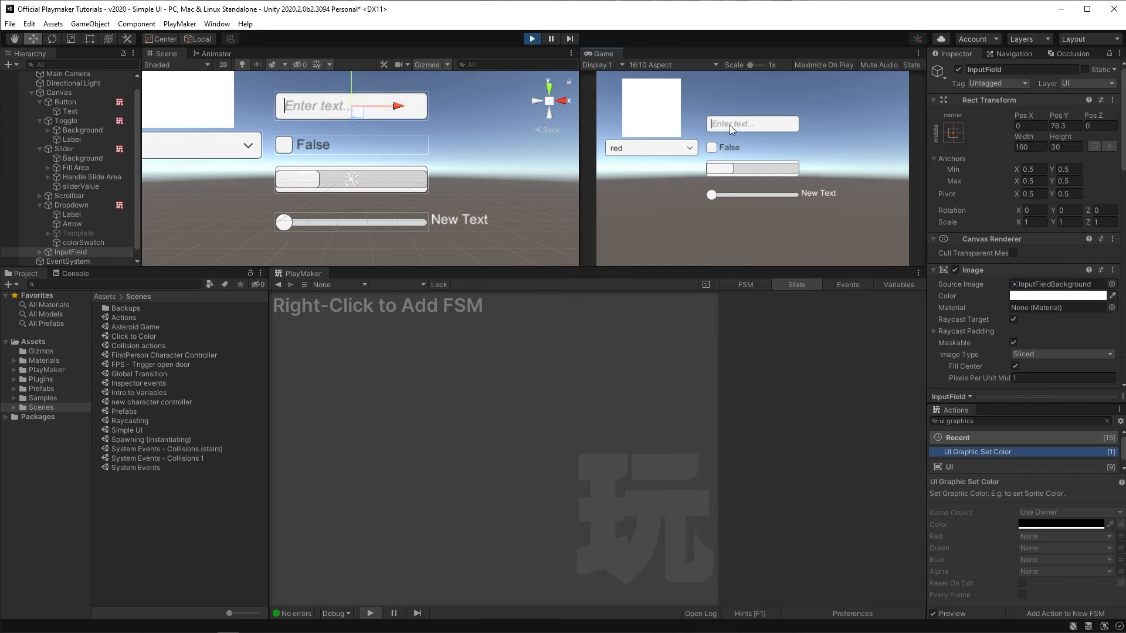
text(Hard work, )
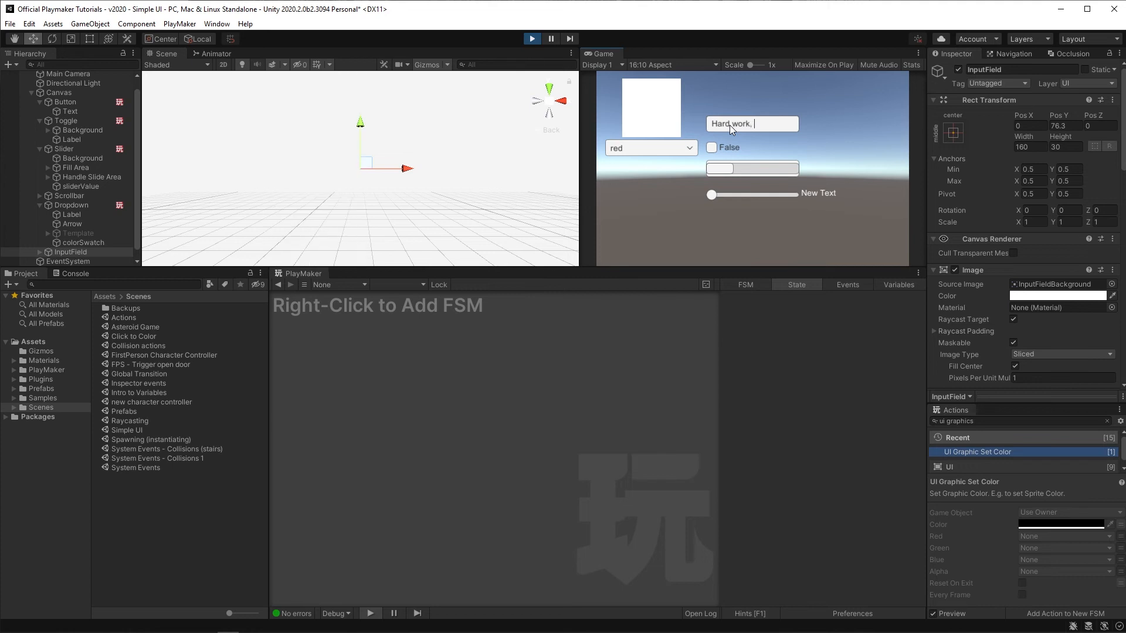
text(effort, my life.)
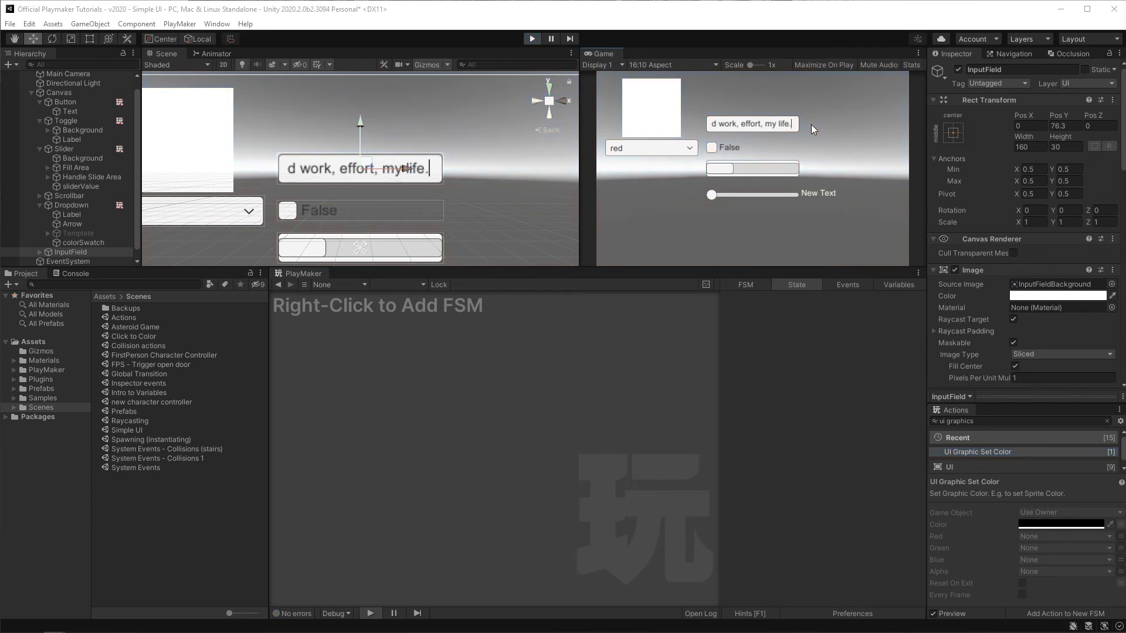
key(ctrl+p)
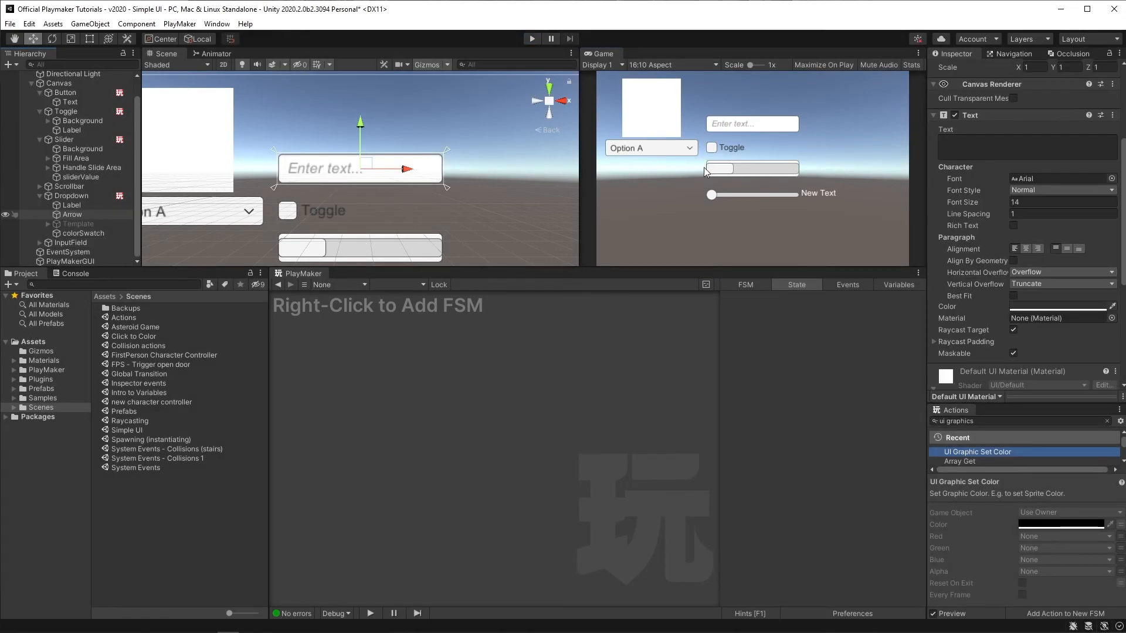
Step: Inspect the input field's Placeholder and Text child objects and their text settings
click(40, 243)
scroll(40, 243, down, 1)
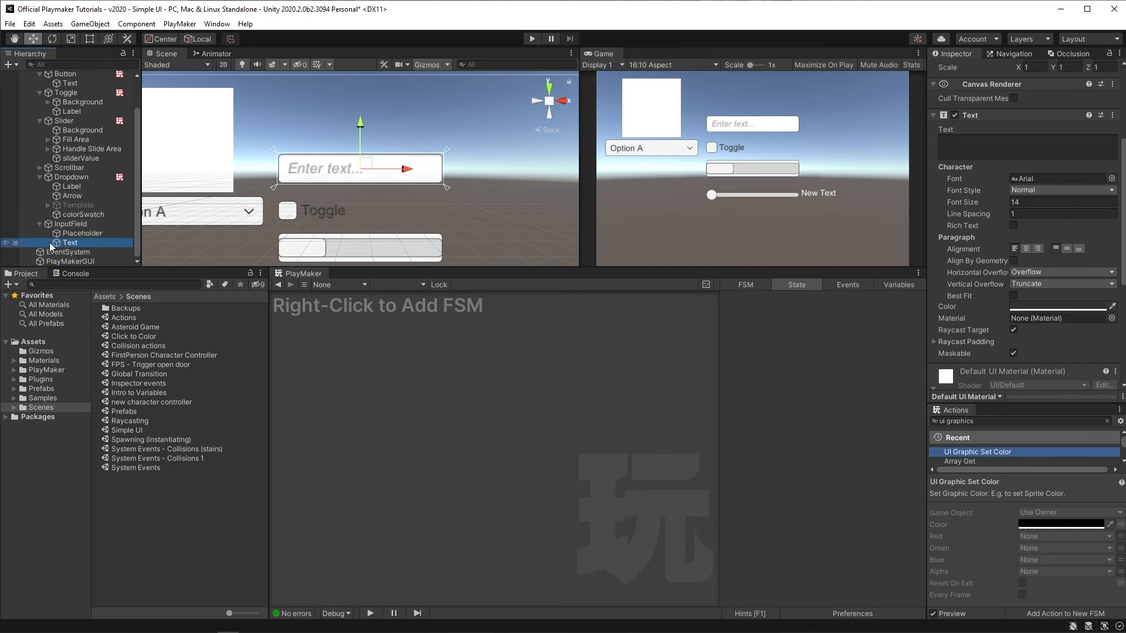
click(82, 234)
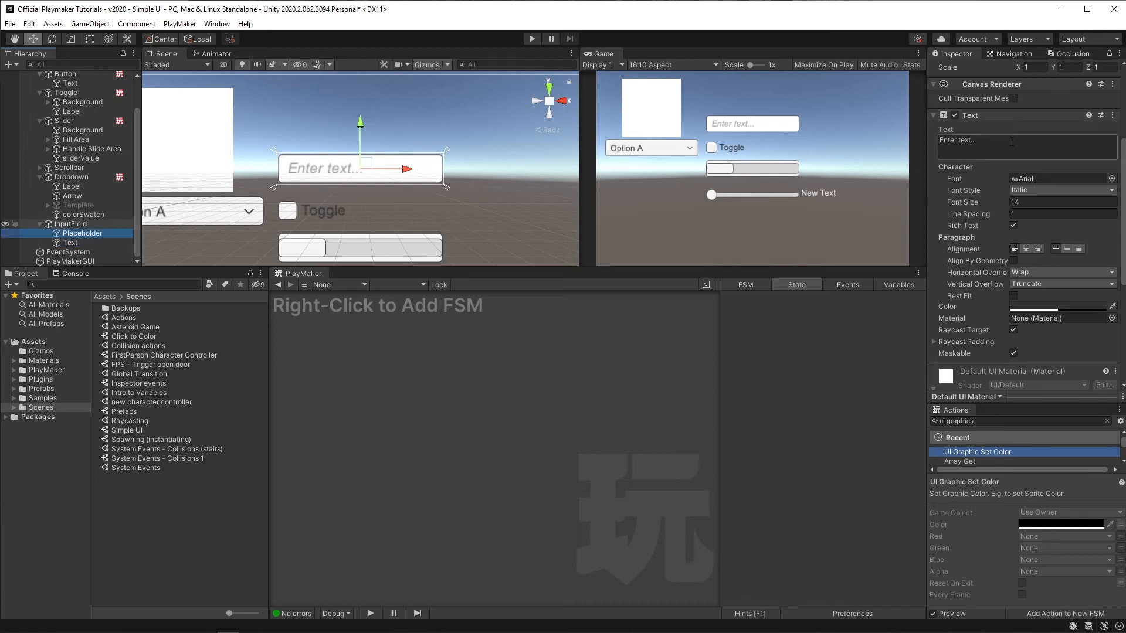
click(945, 143)
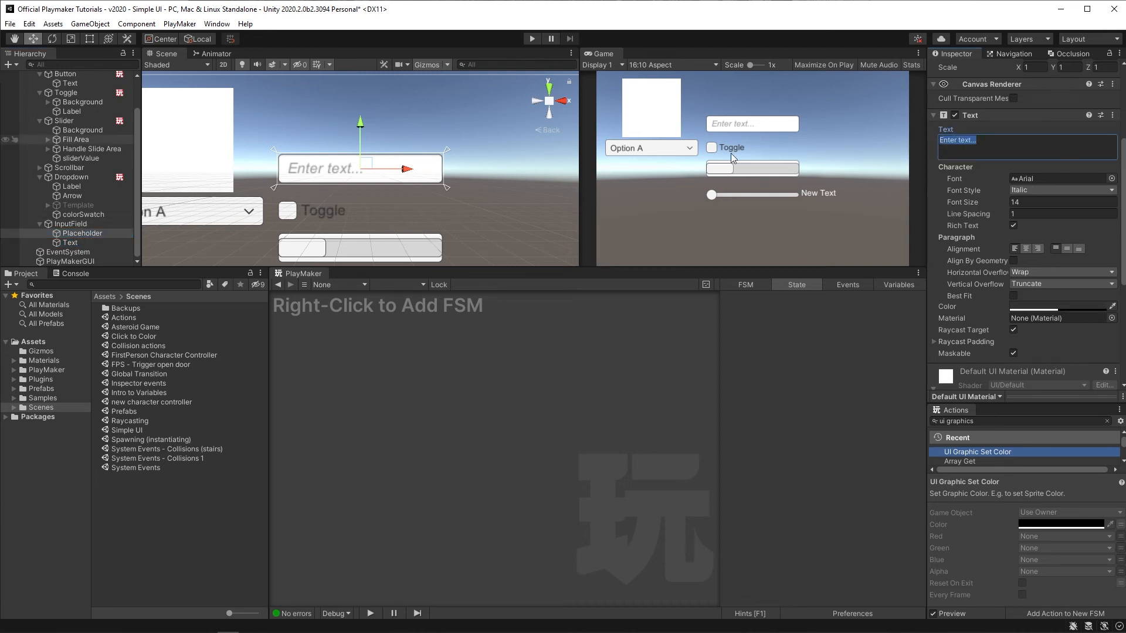
click(69, 244)
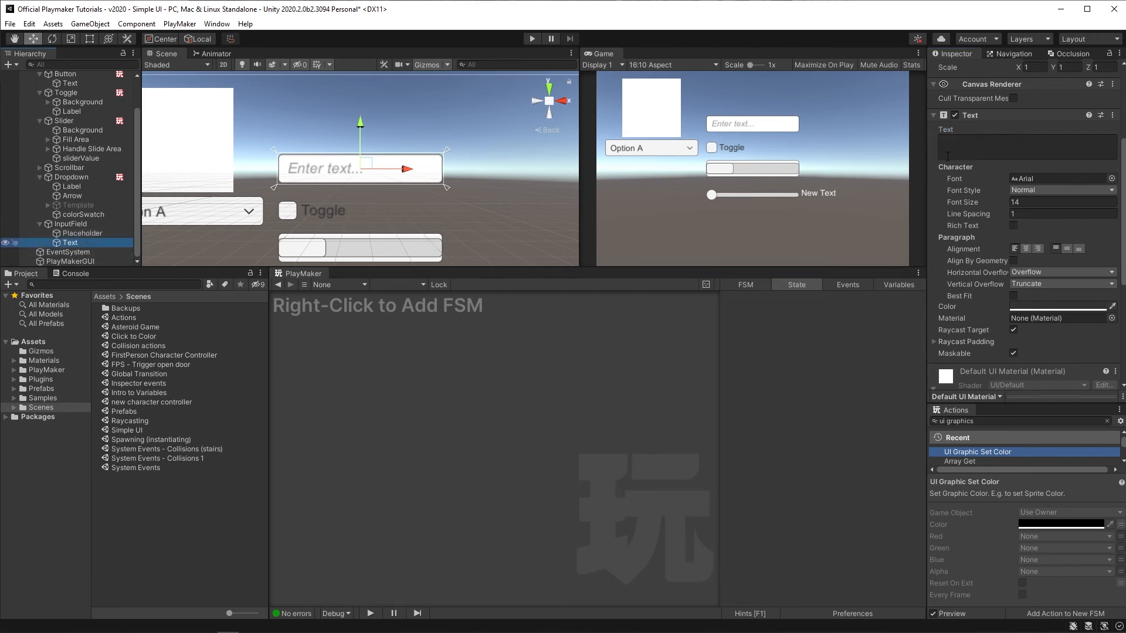
click(1034, 144)
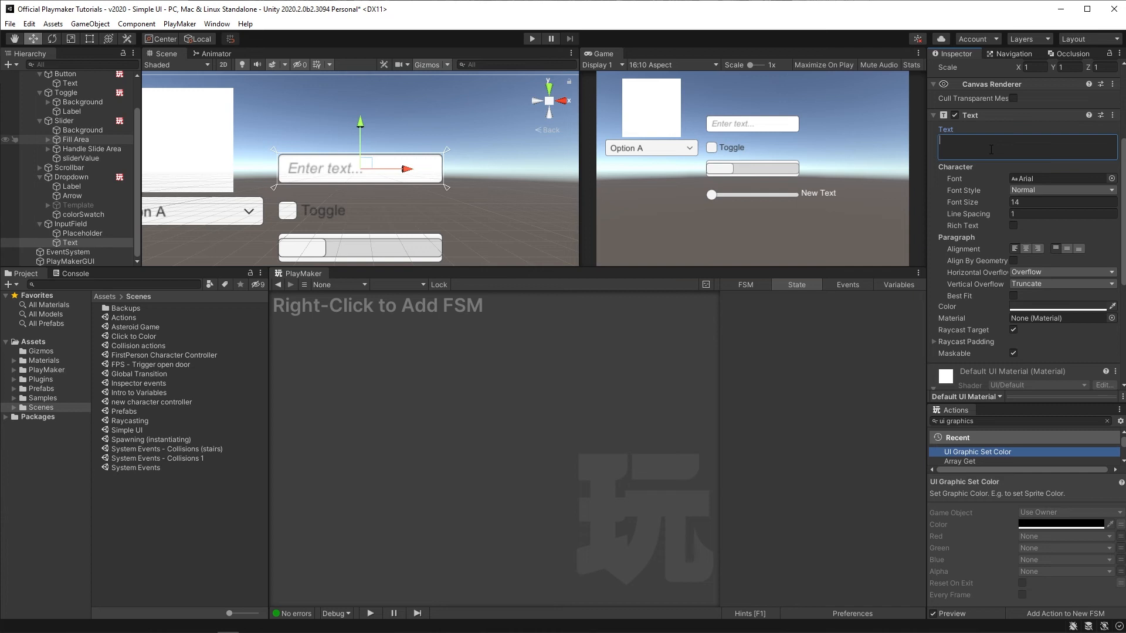
click(87, 223)
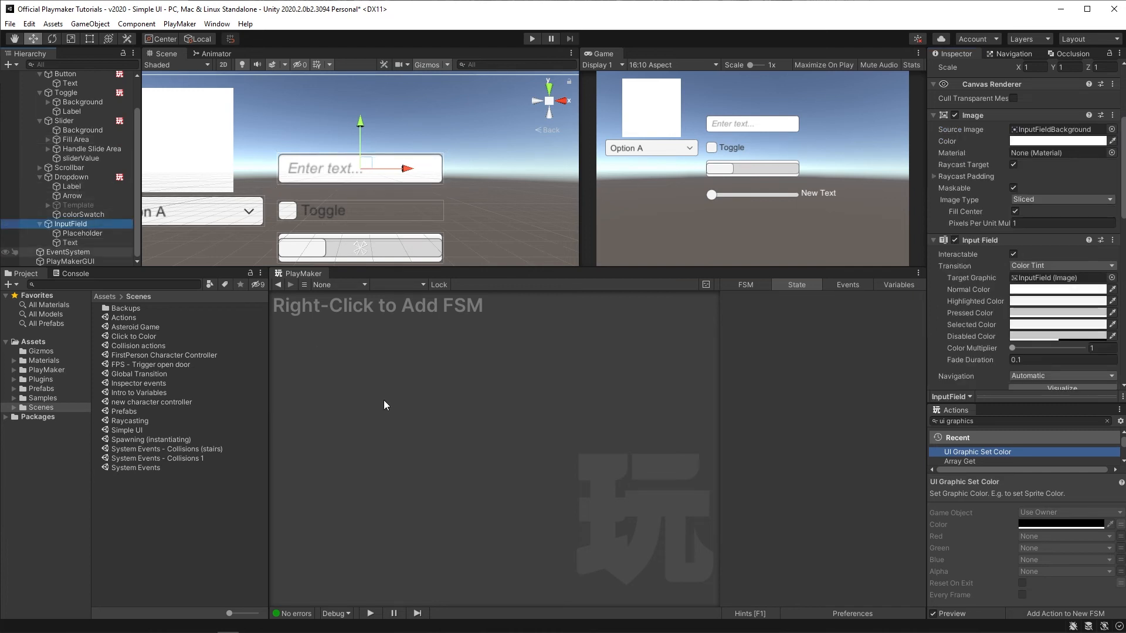
Step: Add an FSM to the InputField and add a UI Text Set Text action to its first state
right_click(390, 364)
click(394, 369)
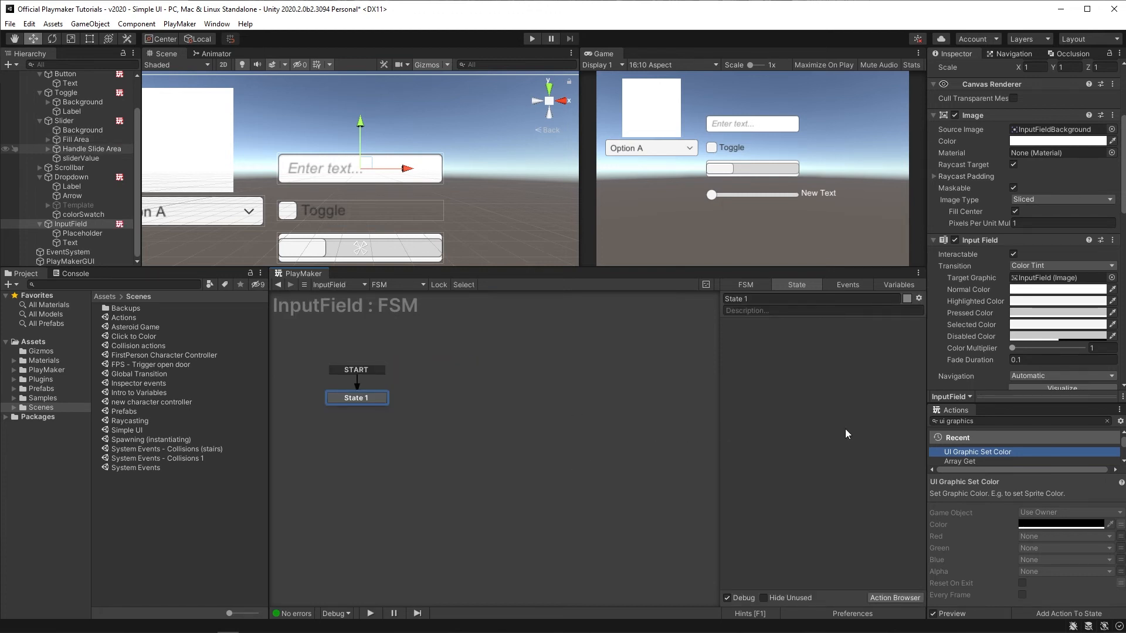
drag(987, 421, 868, 414)
text(ui text)
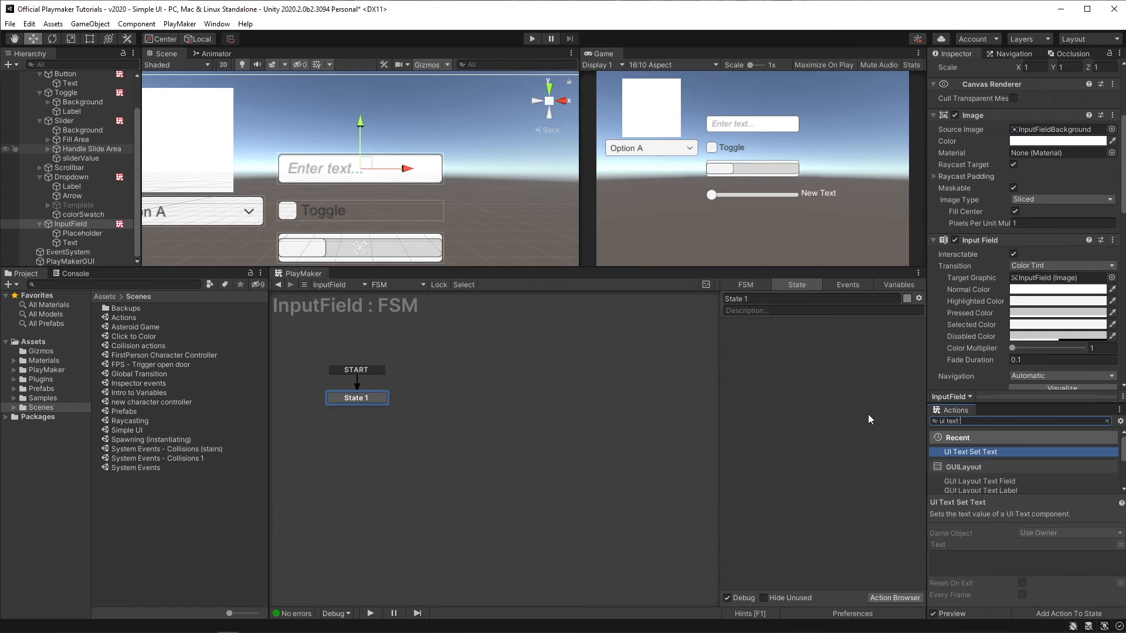
key(Return)
Step: Point the UI Text Set Text action's Game Object at the input field's Placeholder object
click(865, 337)
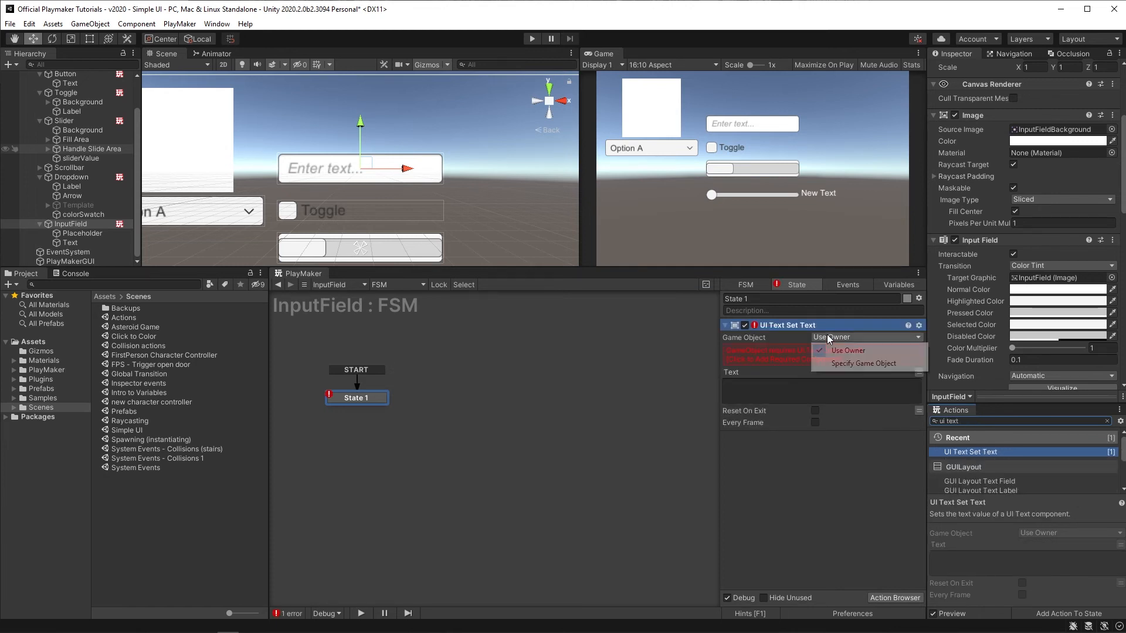
click(837, 364)
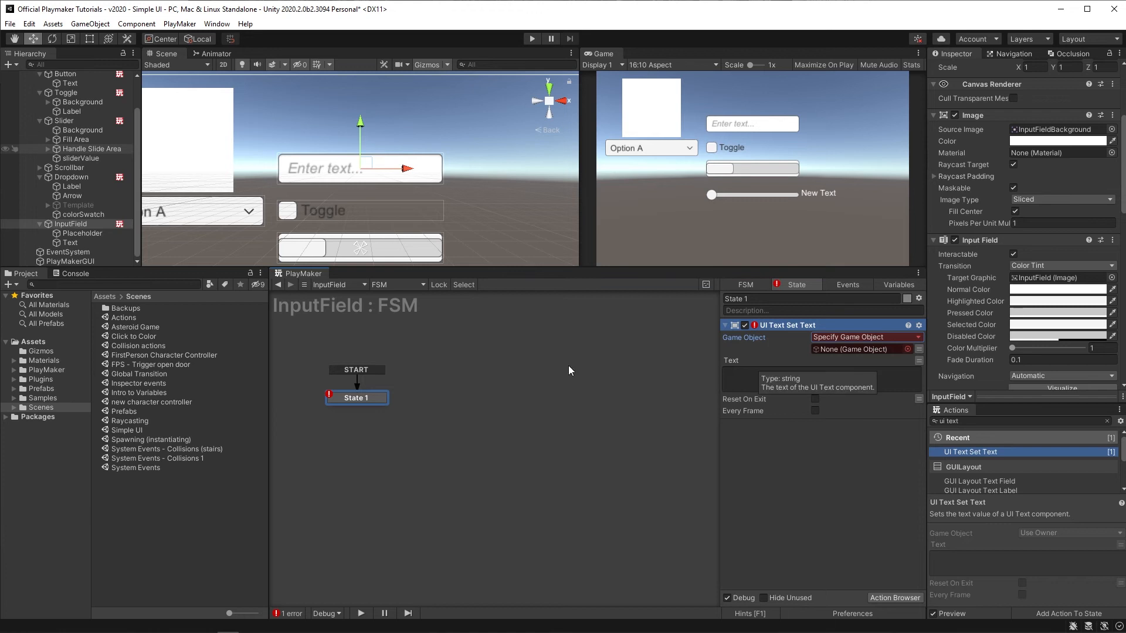
drag(80, 236, 851, 351)
Step: Set the action's Text to "Enter your name..." and check the placeholder in Play mode
click(774, 383)
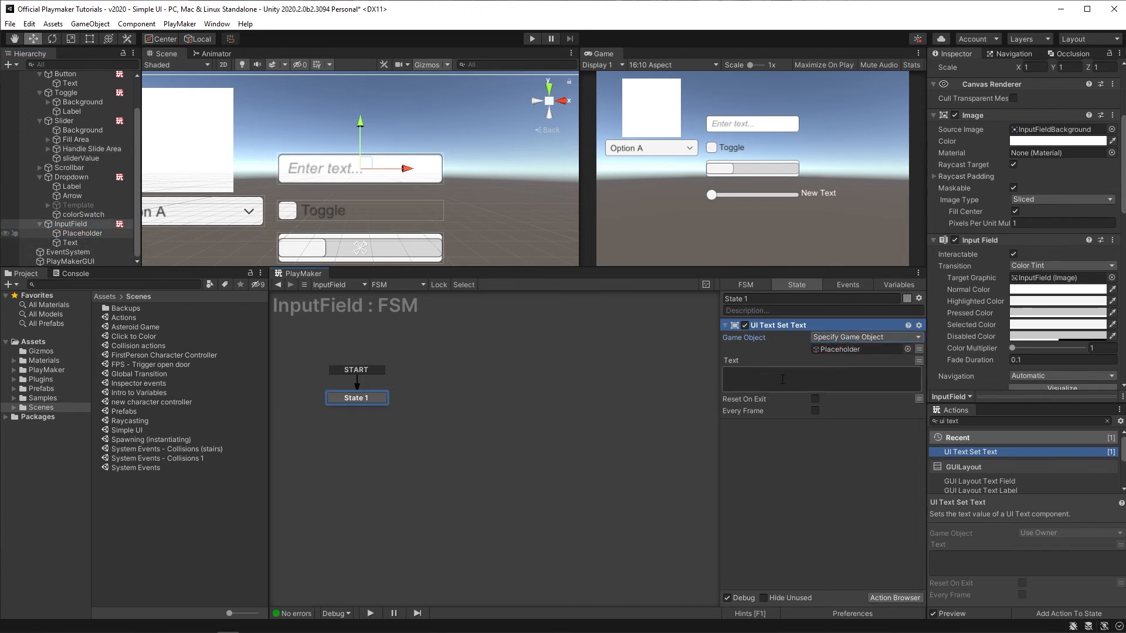
text(Enter your name...)
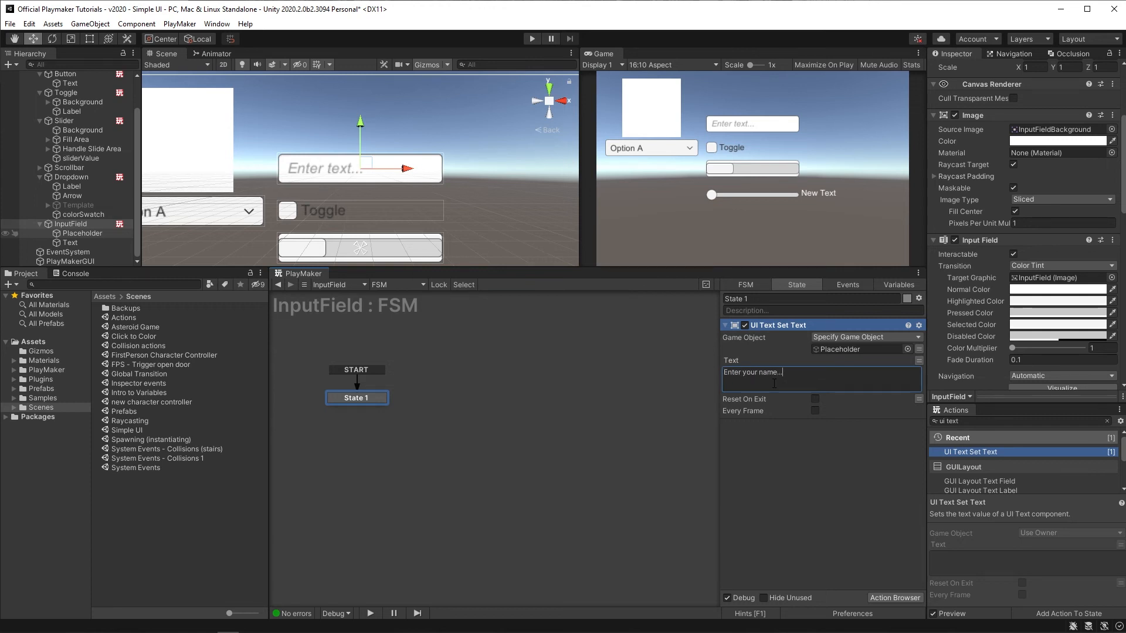
click(532, 39)
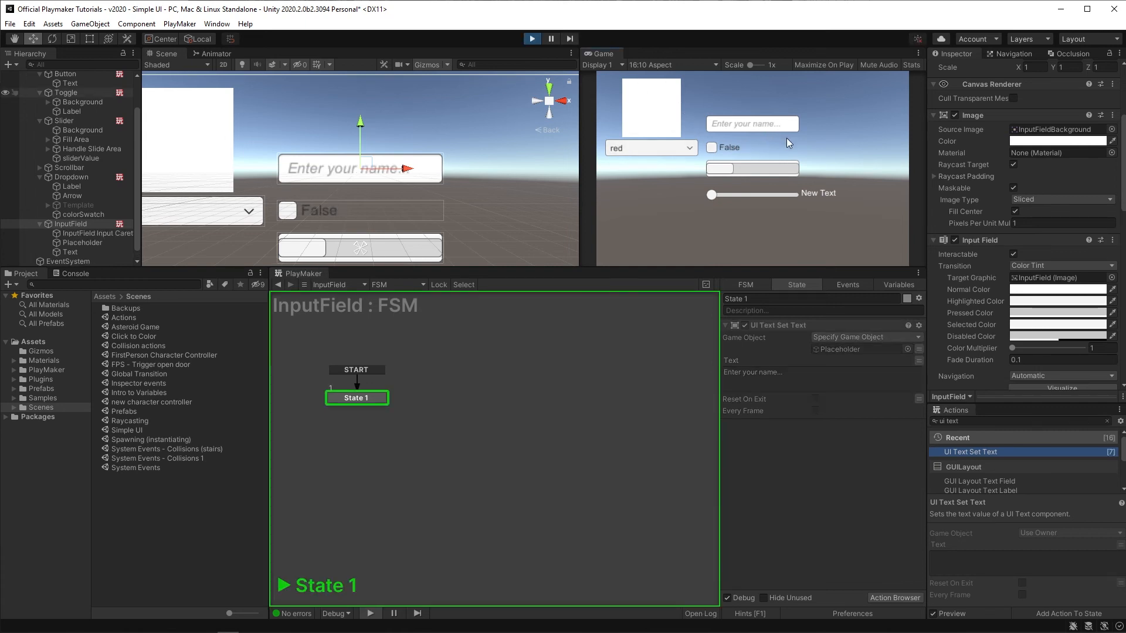
click(532, 40)
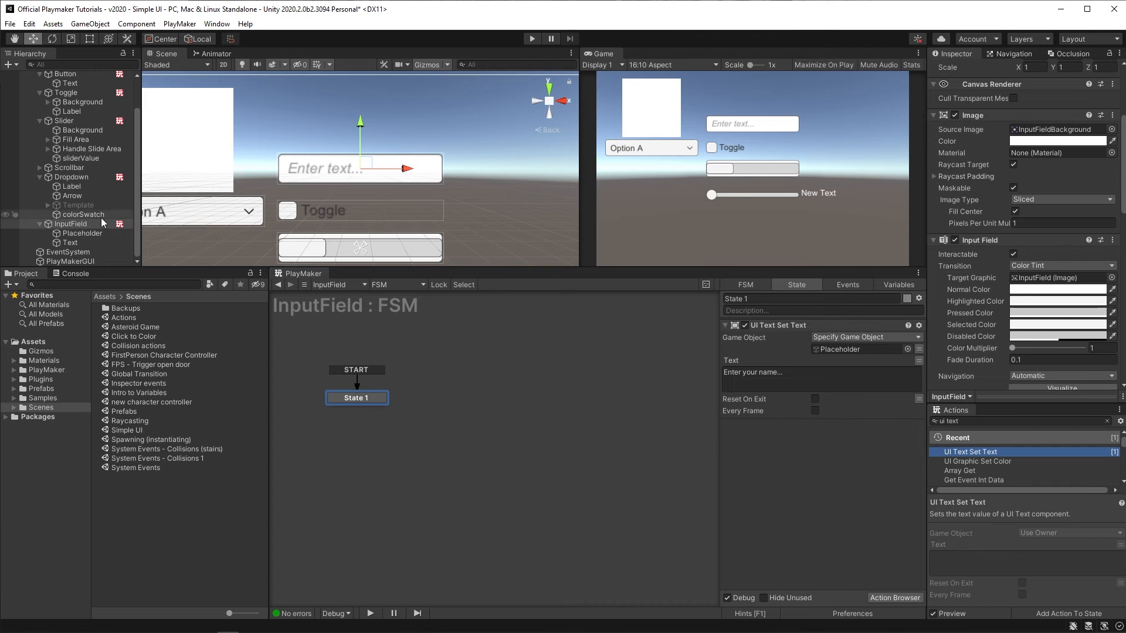
Step: Add a UI Text child named result under the InputField
right_click(66, 223)
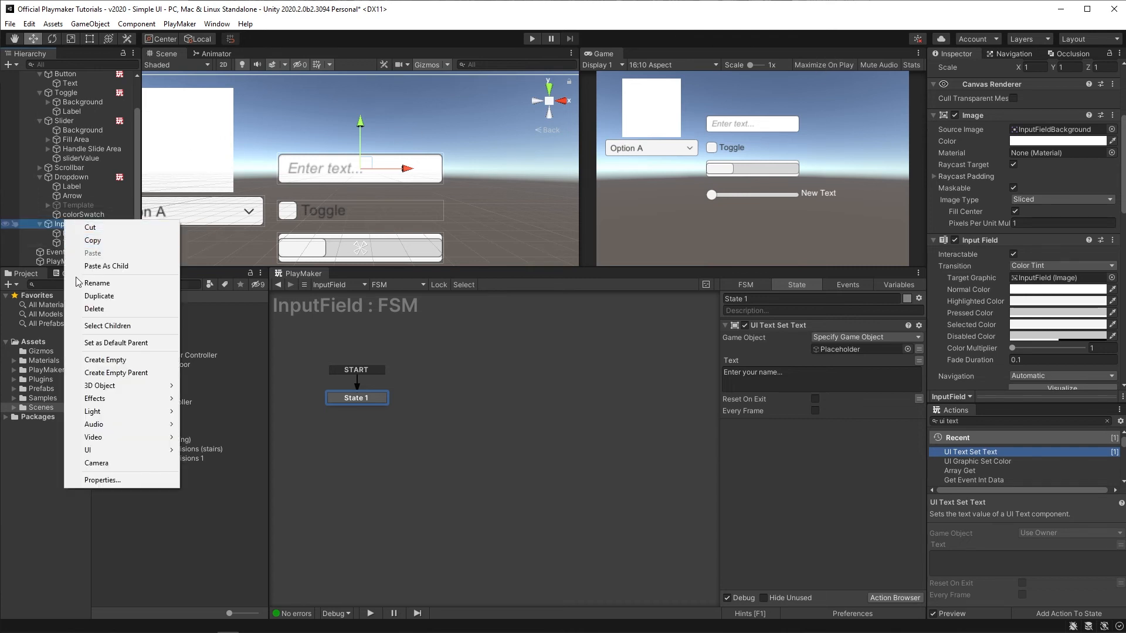
mouse_move(117, 450)
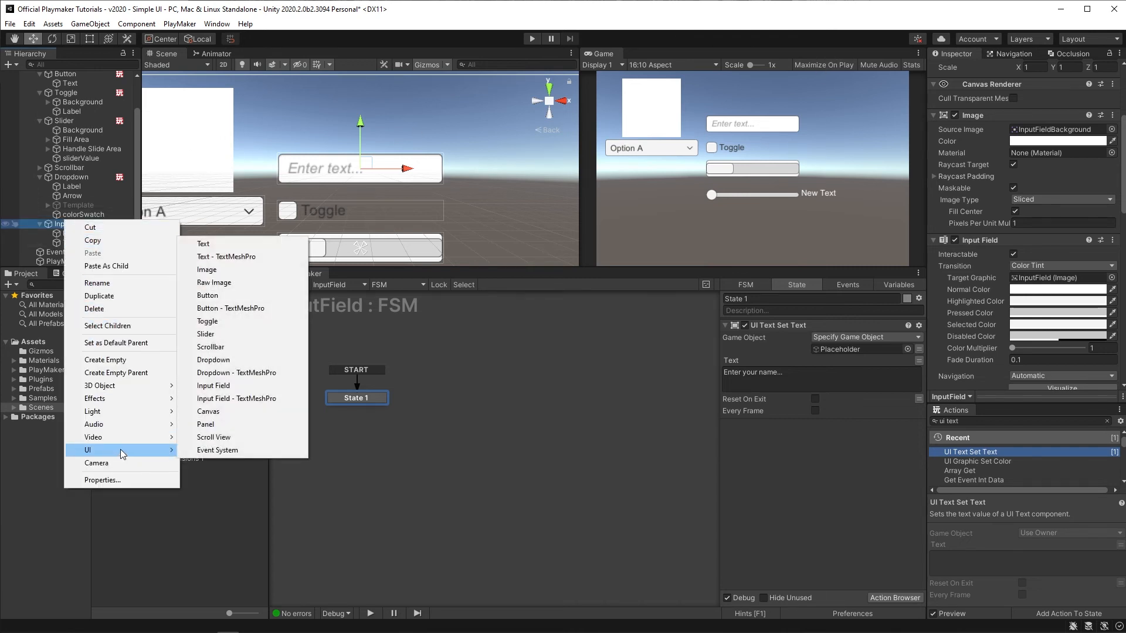
click(228, 244)
text(result)
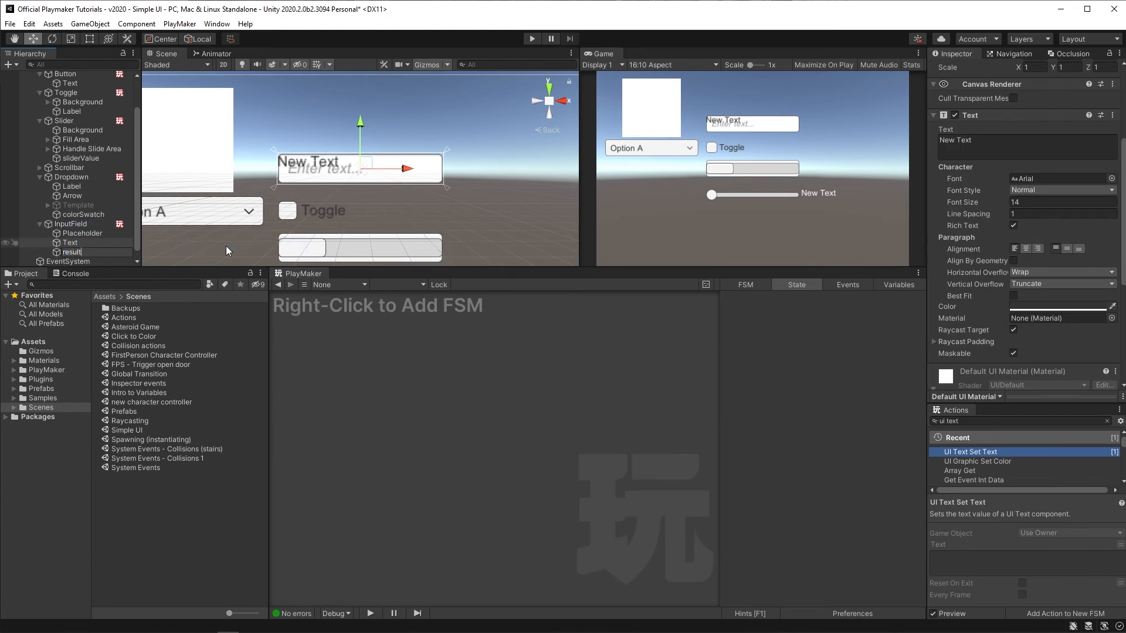
key(Return)
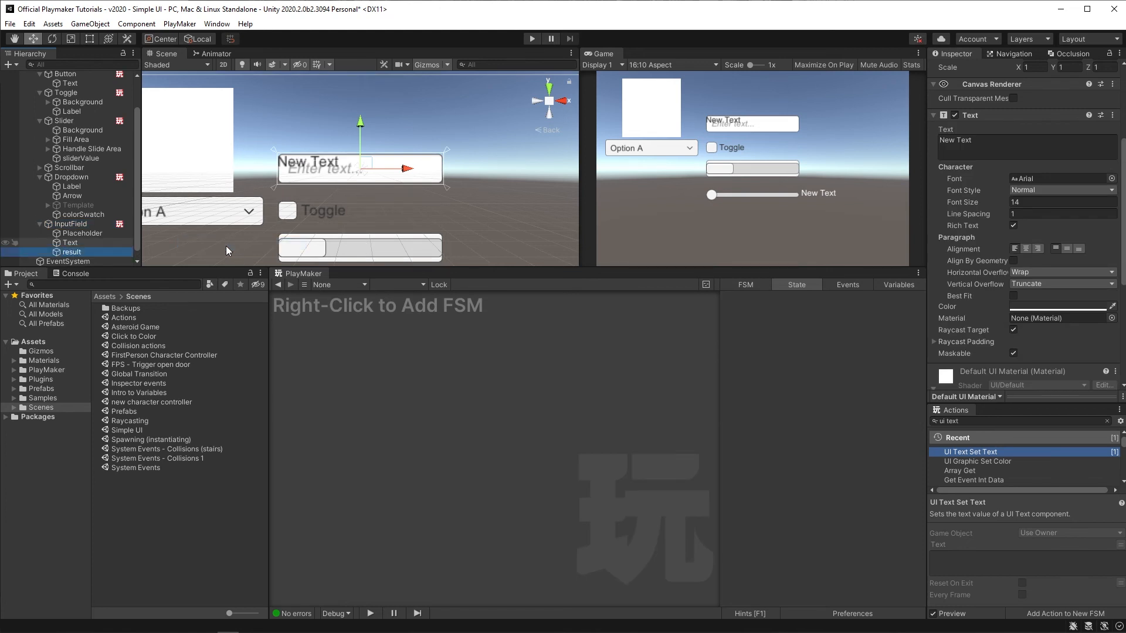
Step: Add a new state named Update Text to the InputField FSM
click(70, 224)
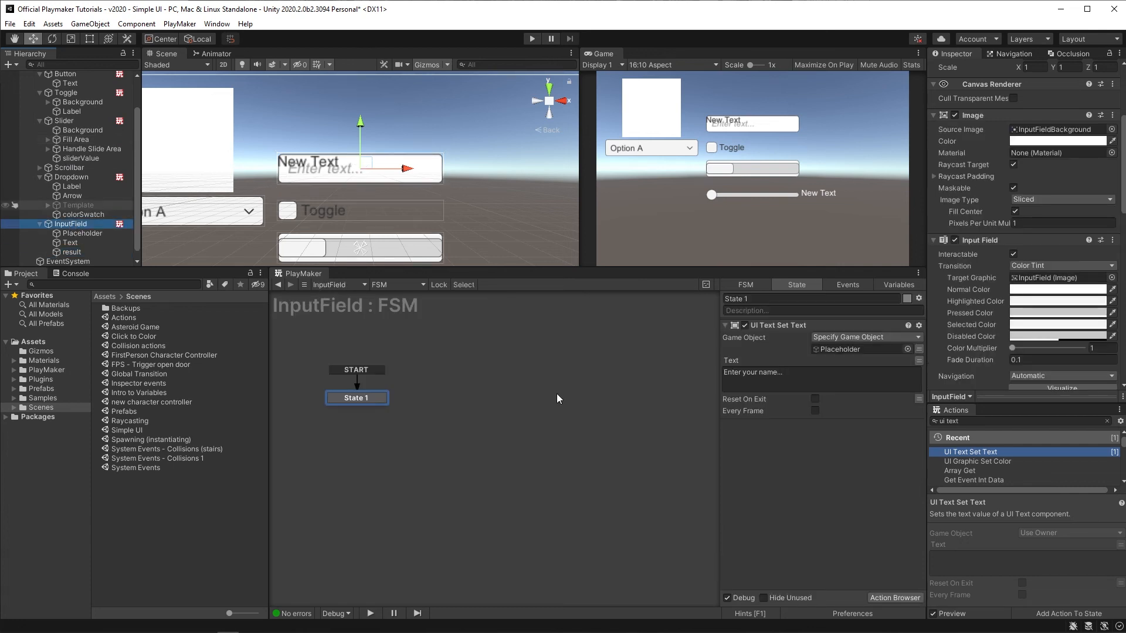
right_click(446, 407)
click(461, 413)
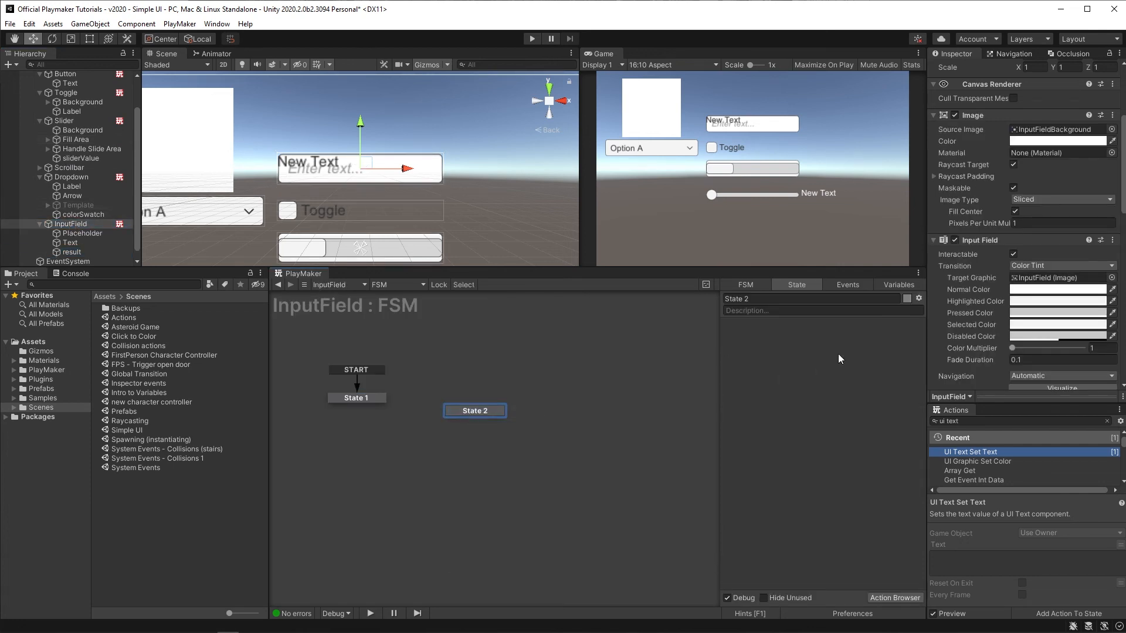
click(748, 299)
text(Update T)
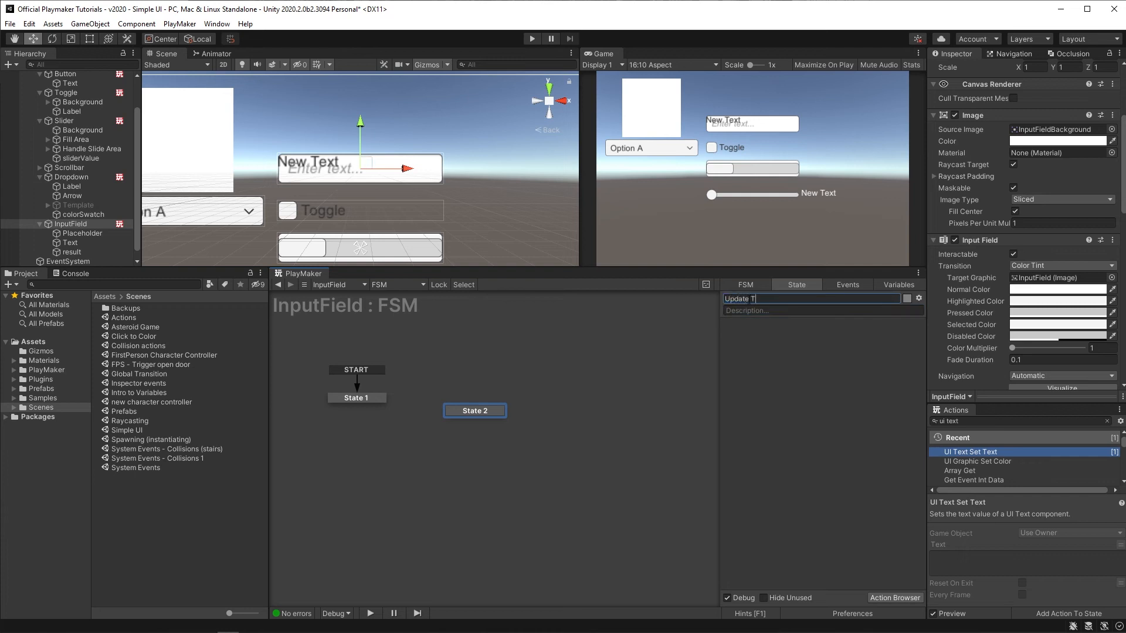
text(ext)
key(Return)
drag(466, 413, 478, 404)
Step: Add a UI END EDIT global transition to the Update Text state
right_click(478, 403)
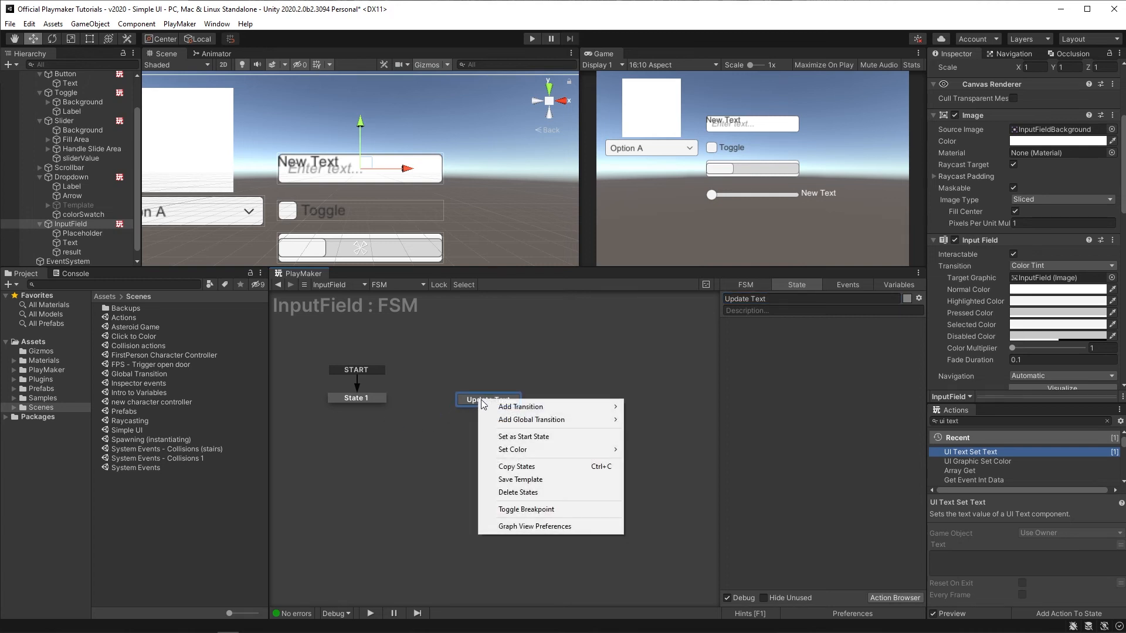
mouse_move(516, 419)
mouse_move(658, 459)
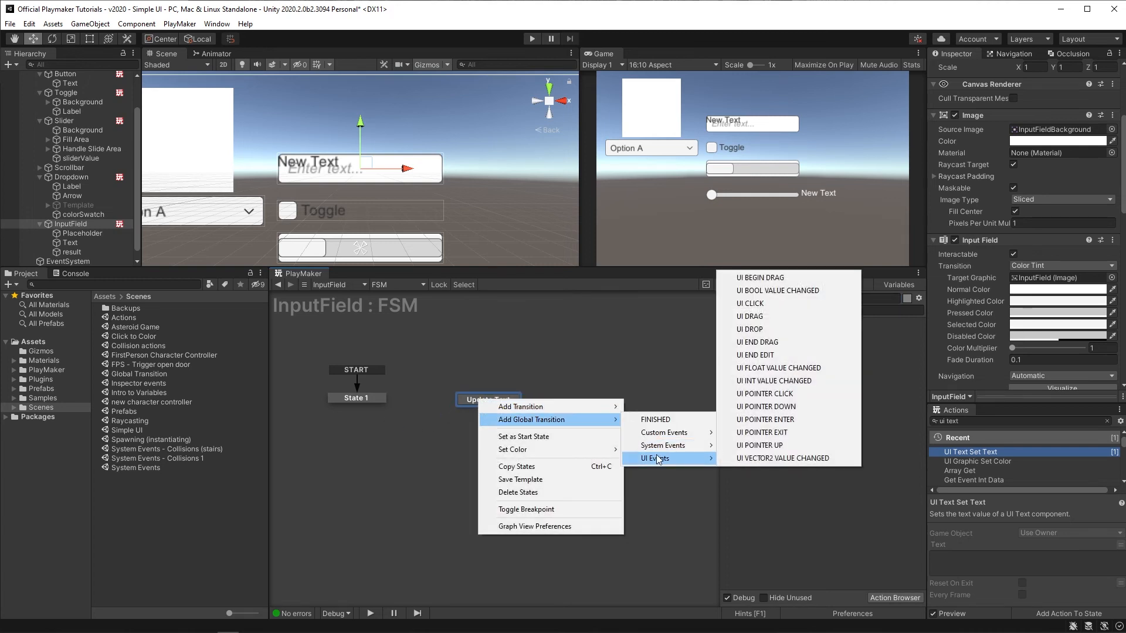
click(776, 355)
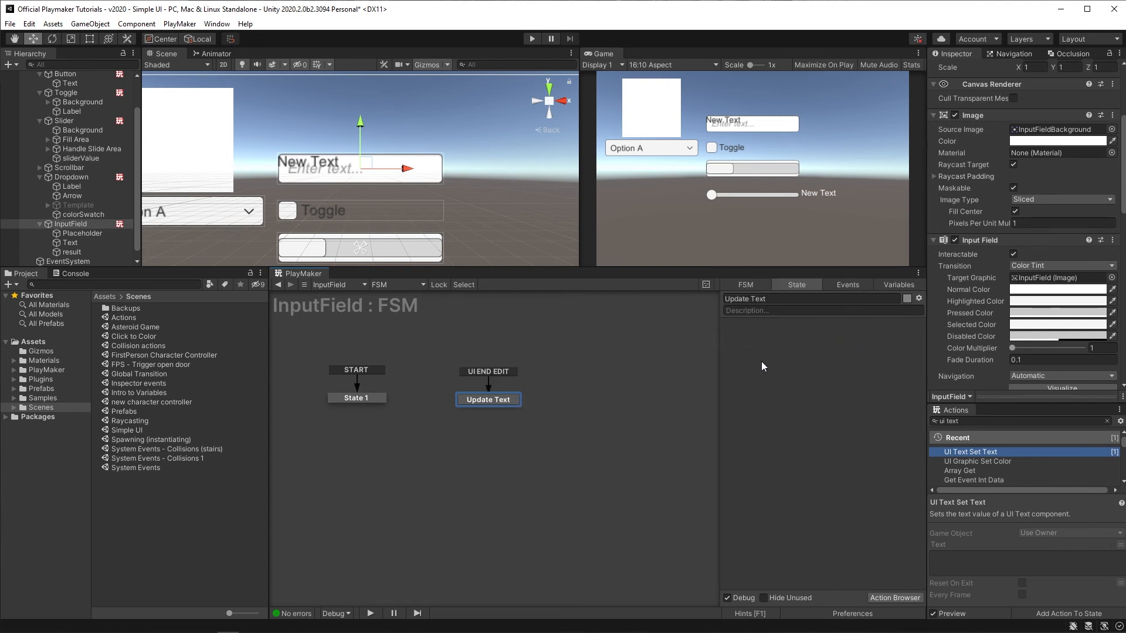
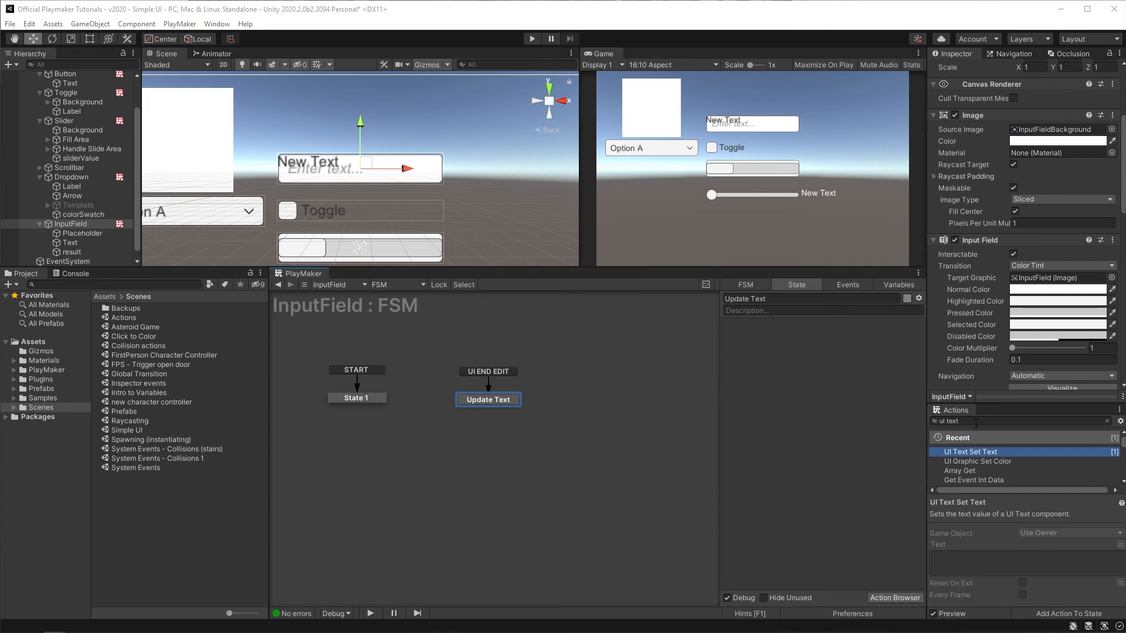
Step: Add a Get Event String Data action to Update Text and store it in a new variable named name
click(976, 423)
text(get even)
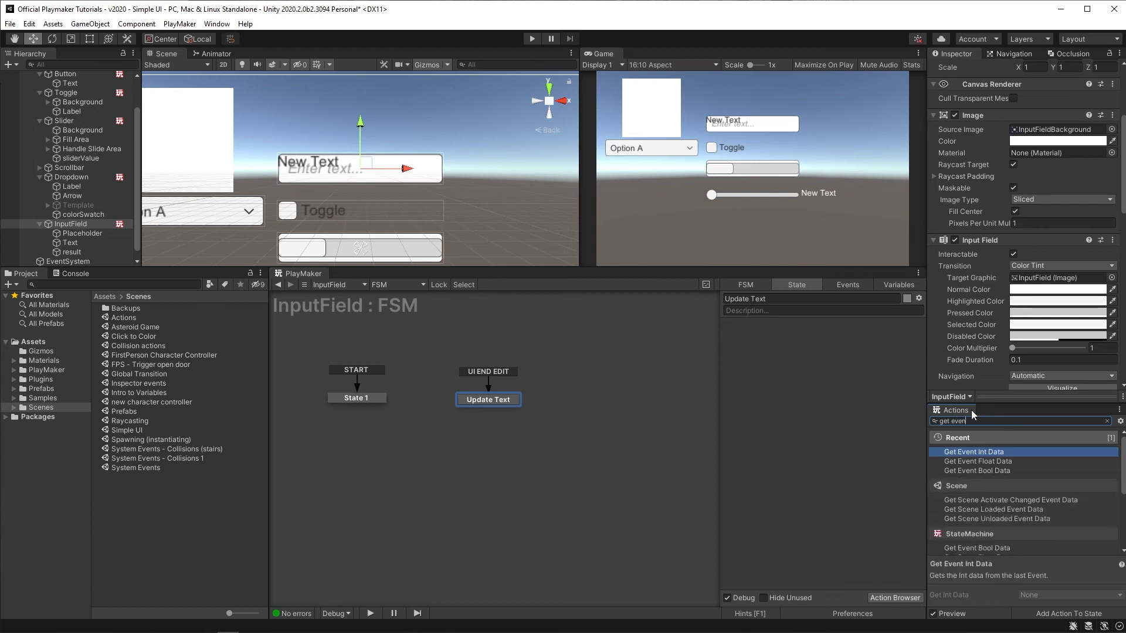
text(t string)
key(Return)
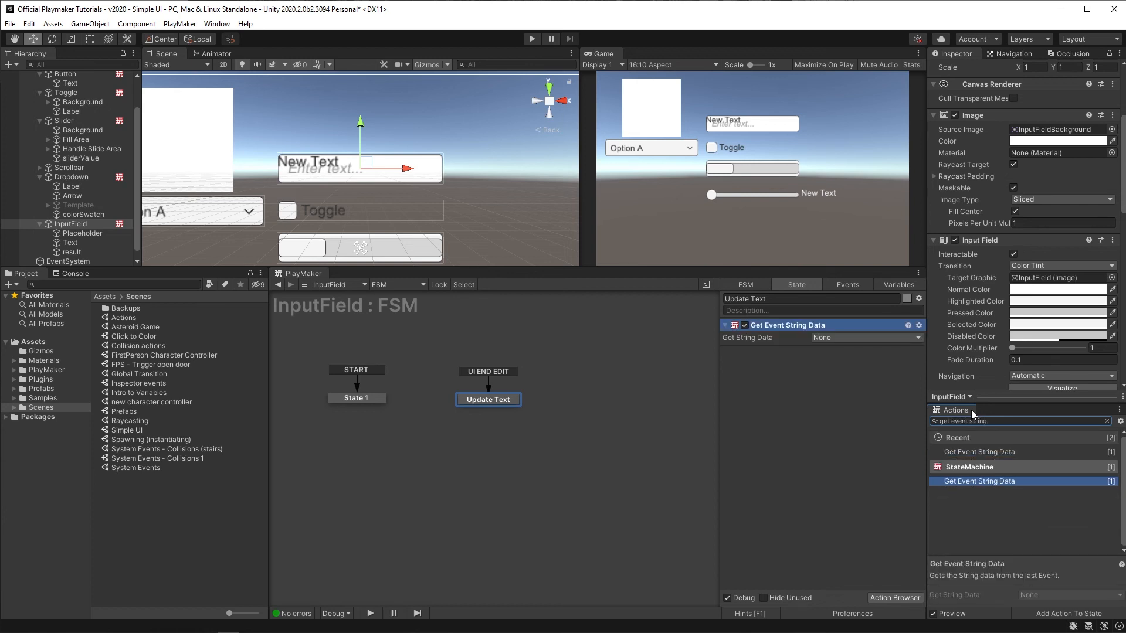
click(853, 338)
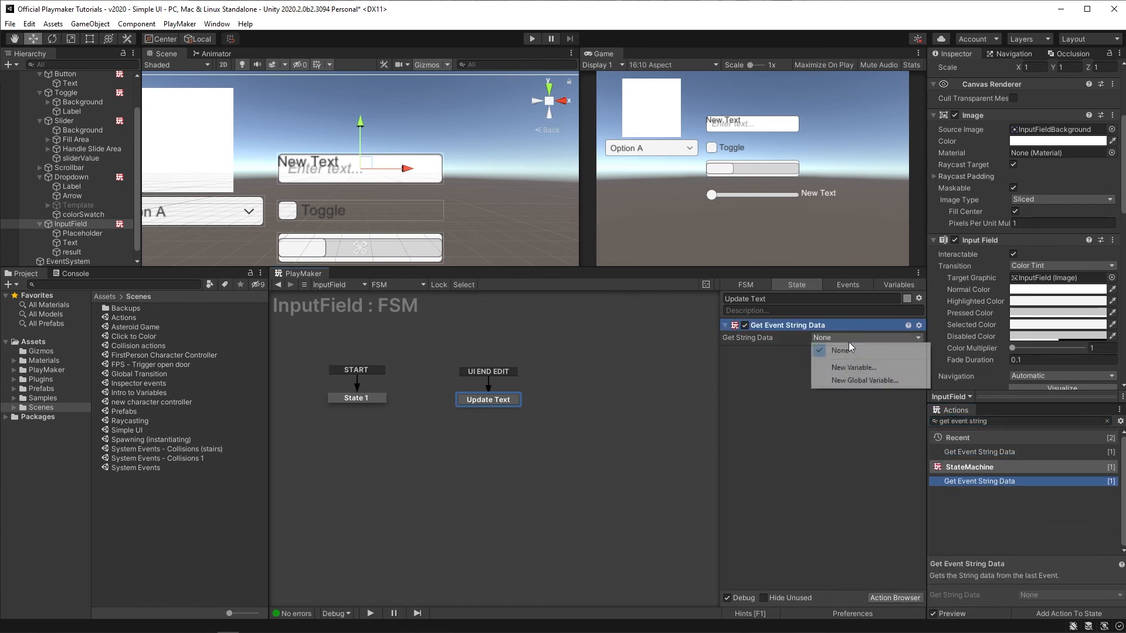
click(846, 369)
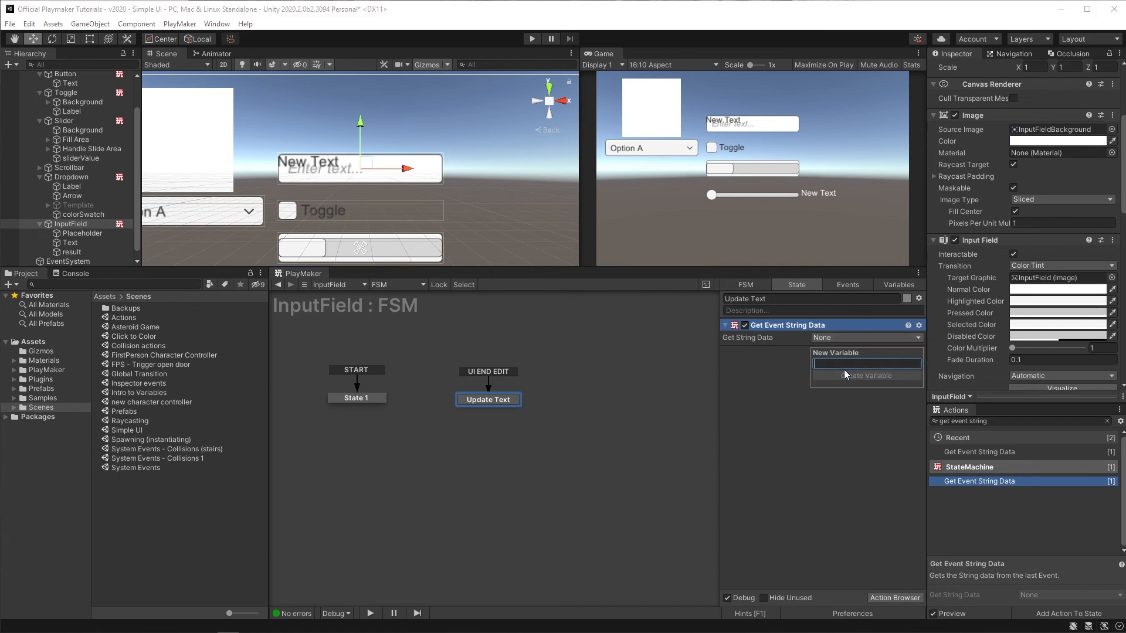
text(name)
click(845, 376)
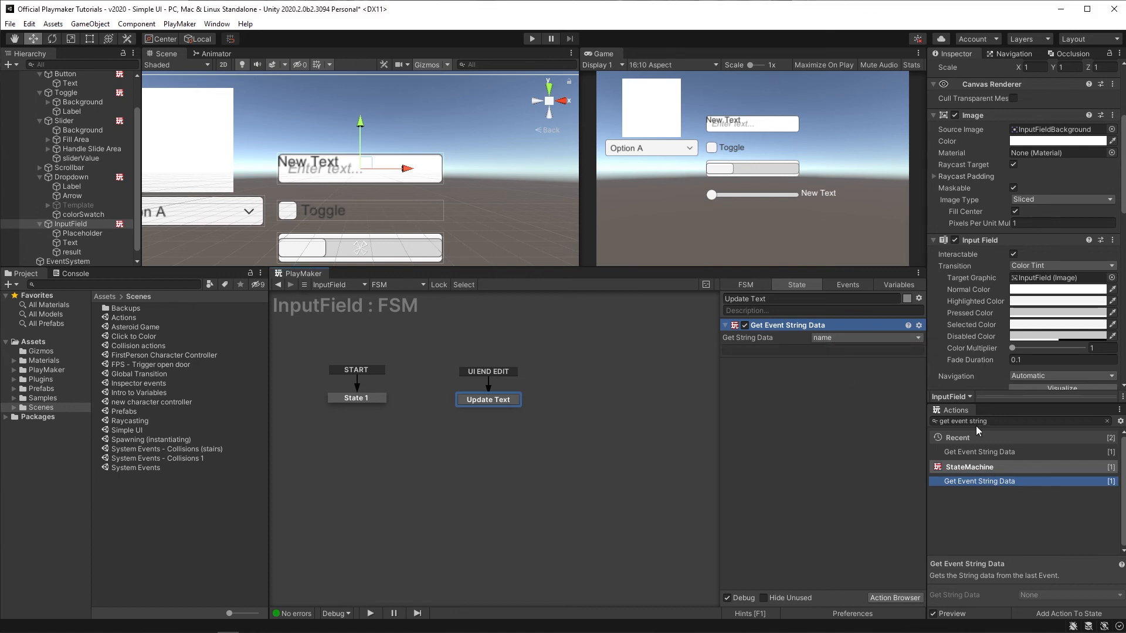
Step: Add a Build String action and move it below the Get Event String Data action
drag(989, 422, 916, 422)
text(build string)
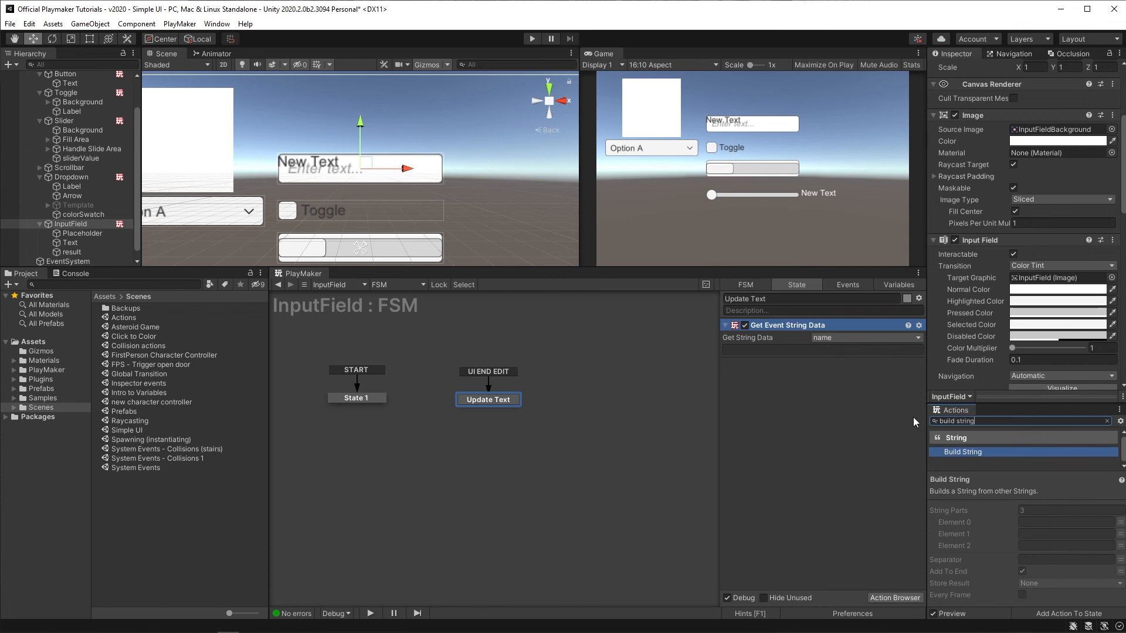
key(Return)
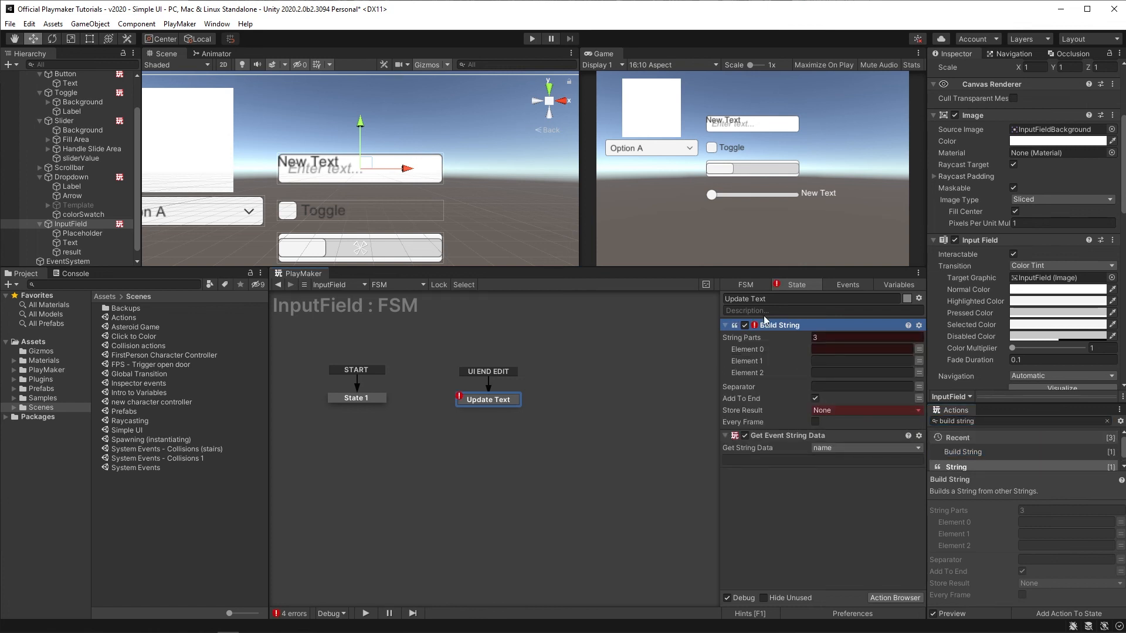
drag(769, 326, 786, 546)
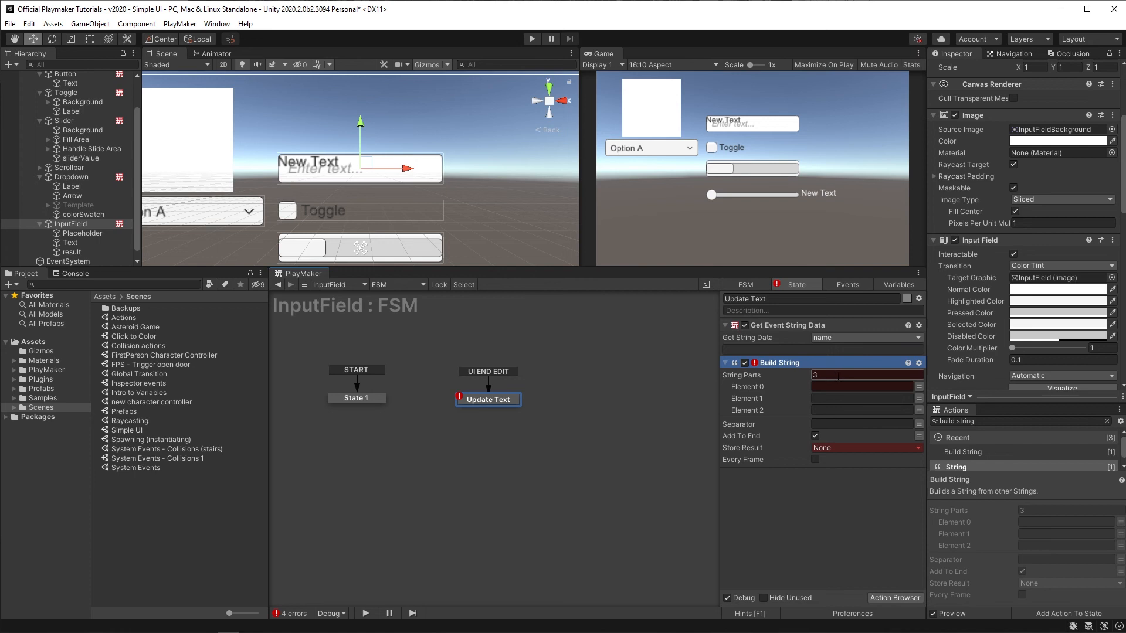
Step: Set the Build String parts to "Hello", the name variable, and "!"
click(838, 376)
click(829, 387)
text(He)
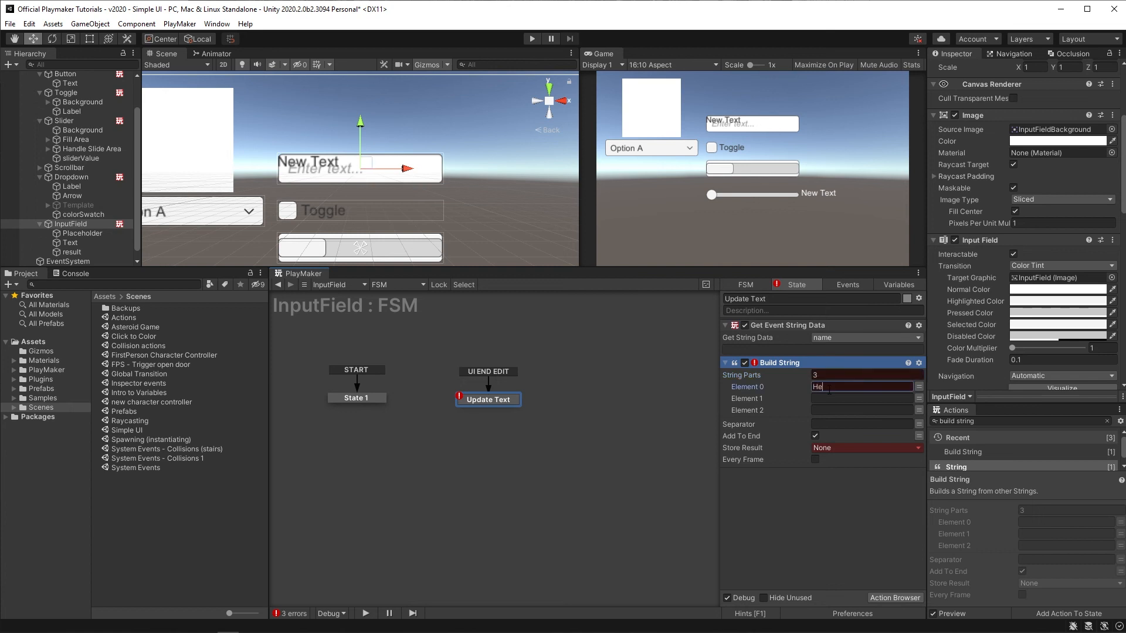
text(llo)
click(919, 399)
click(862, 399)
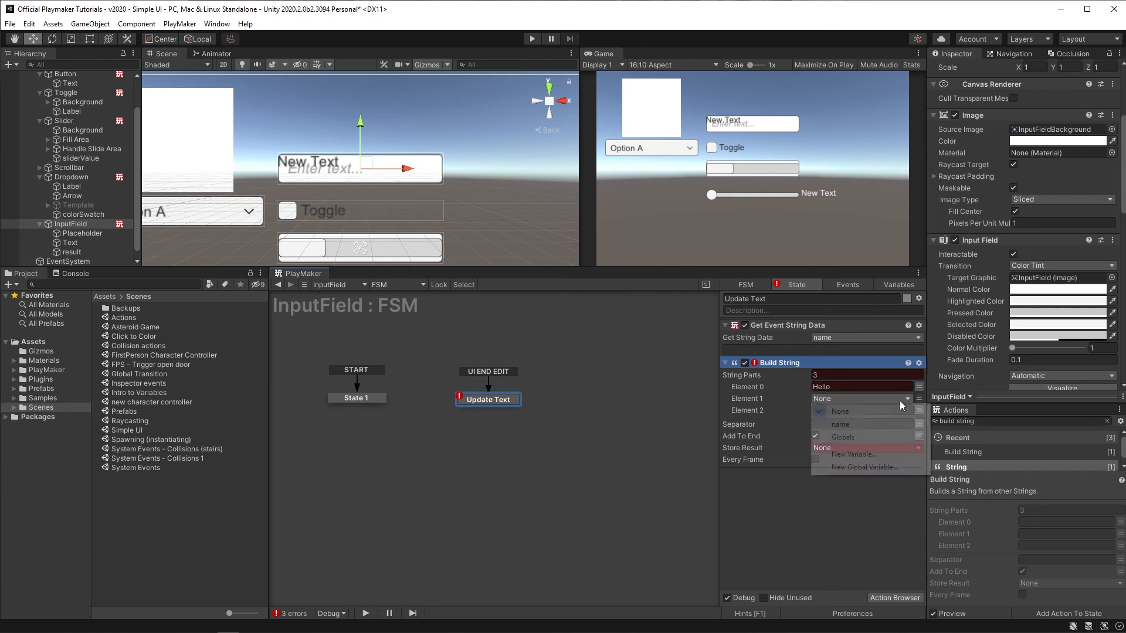
click(866, 425)
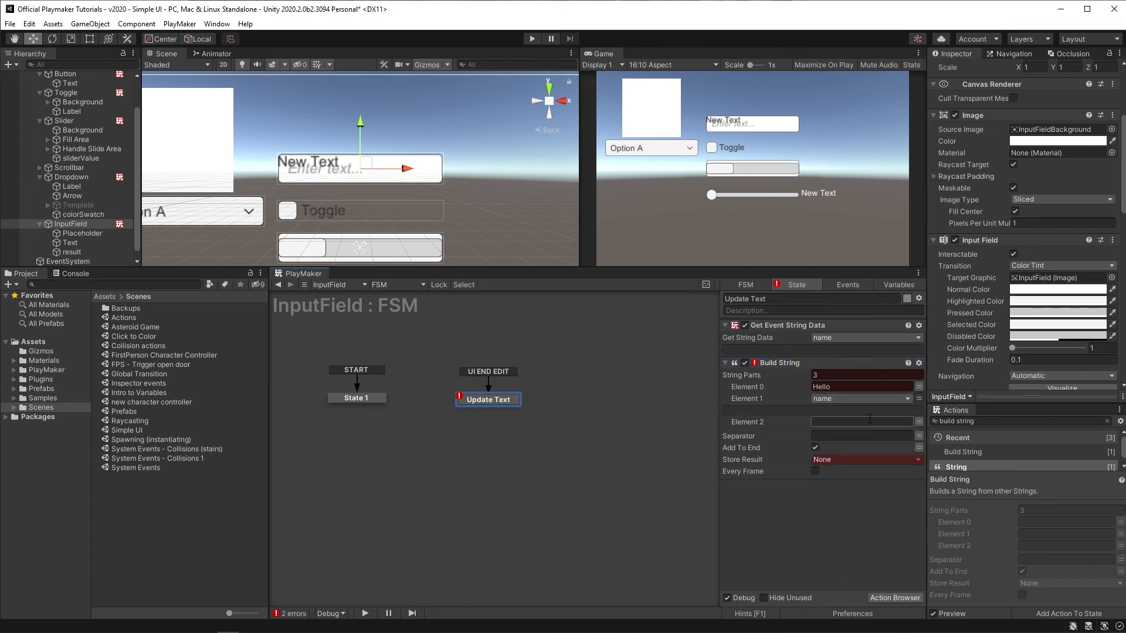
click(829, 423)
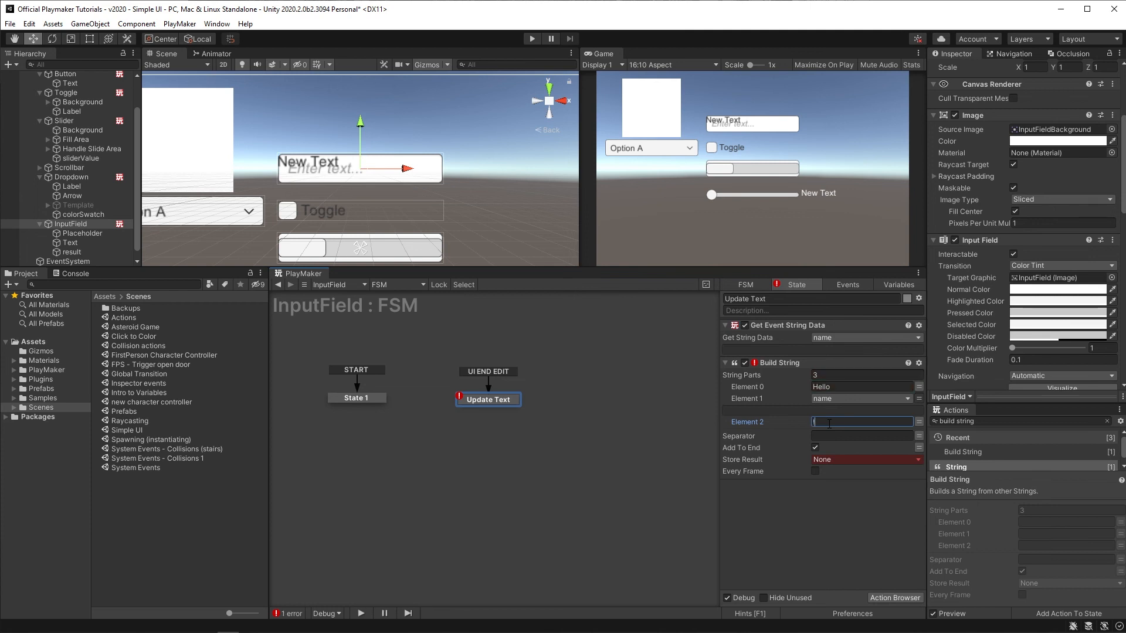
text(!)
Step: Turn off Add To End and store the built string in a new variable named greeting
click(827, 434)
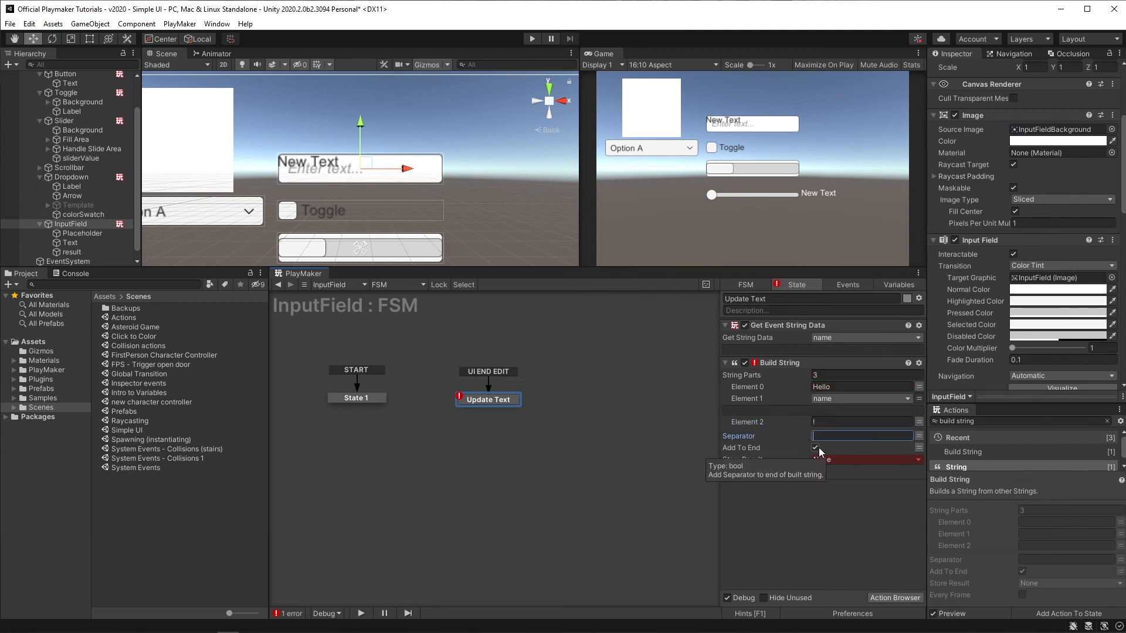
click(815, 448)
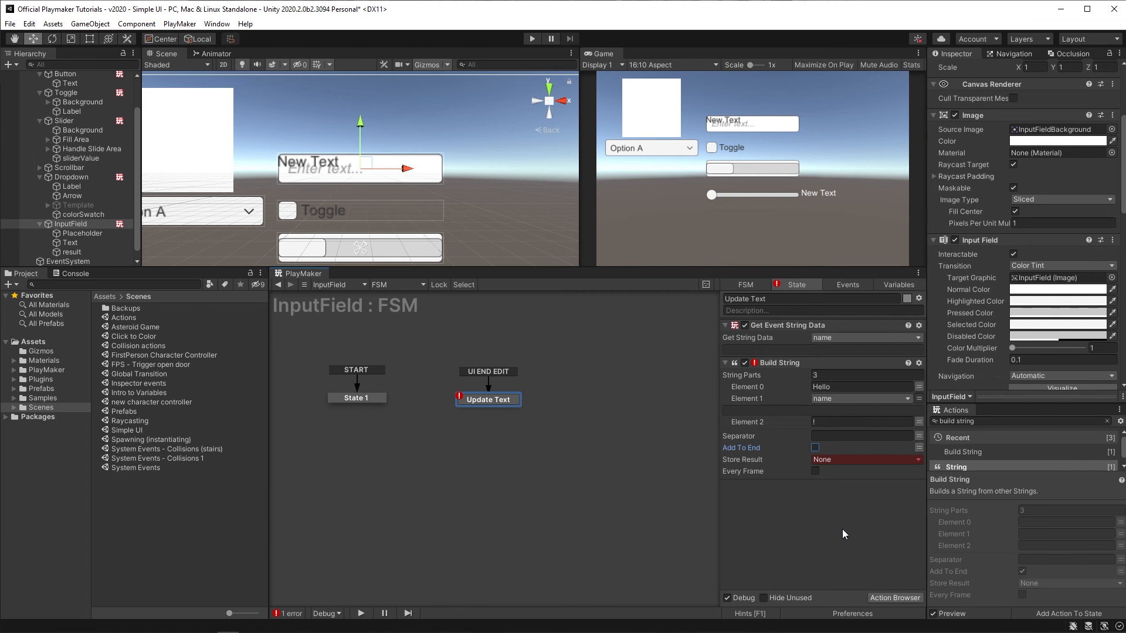
click(825, 461)
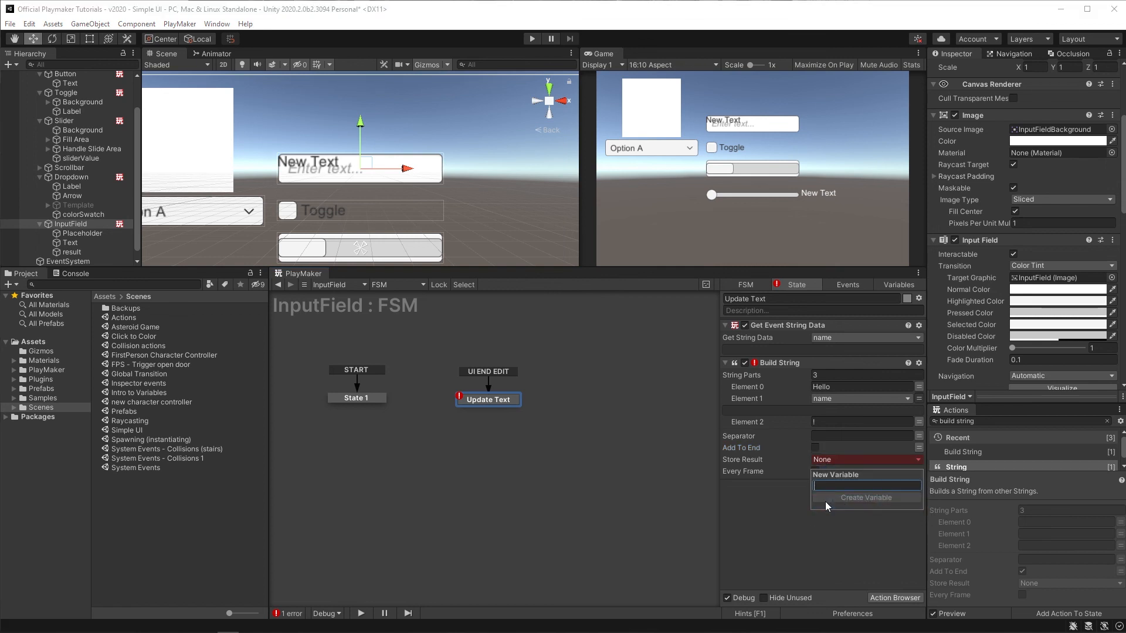
text(greeting)
click(825, 501)
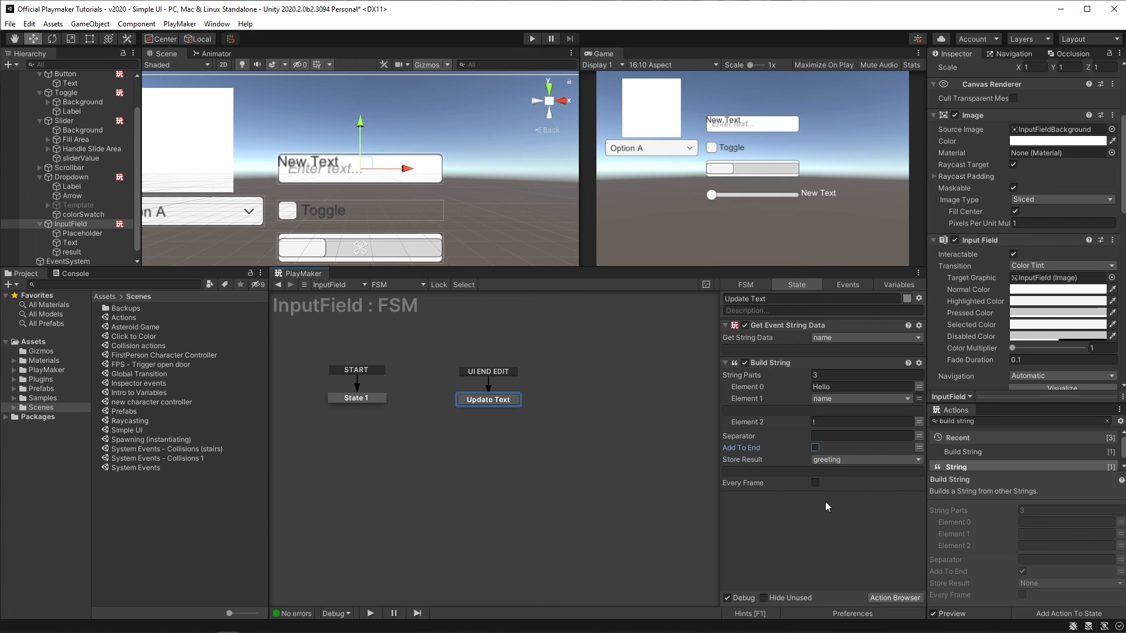
Step: Add a UI Text Set Text action and move it to the bottom of the action list
click(956, 418)
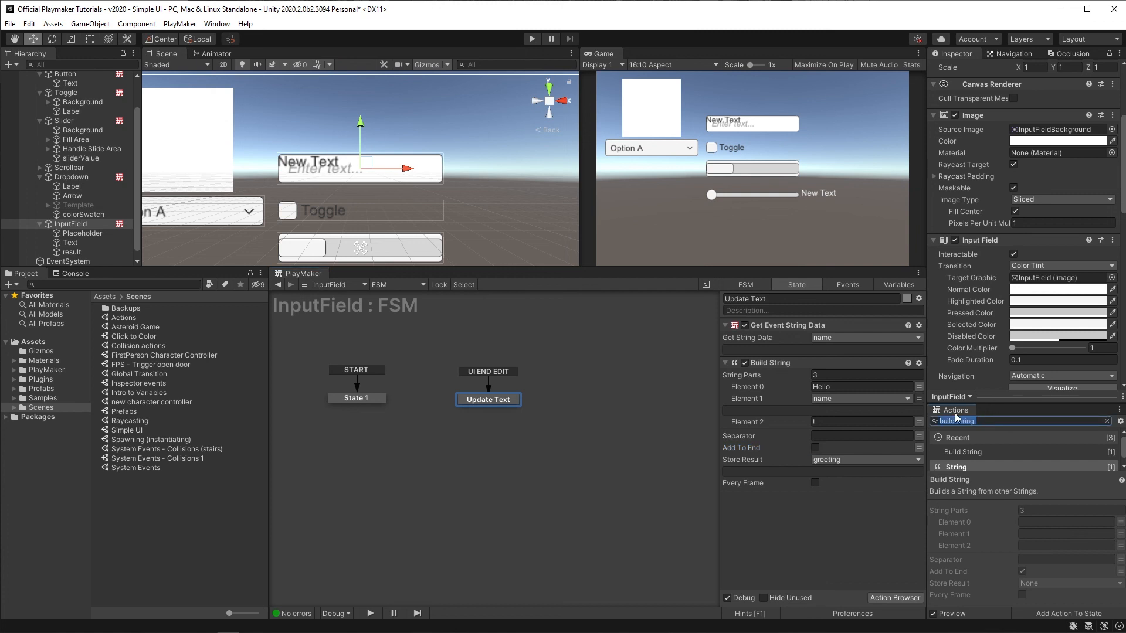
text(ui text)
key(Return)
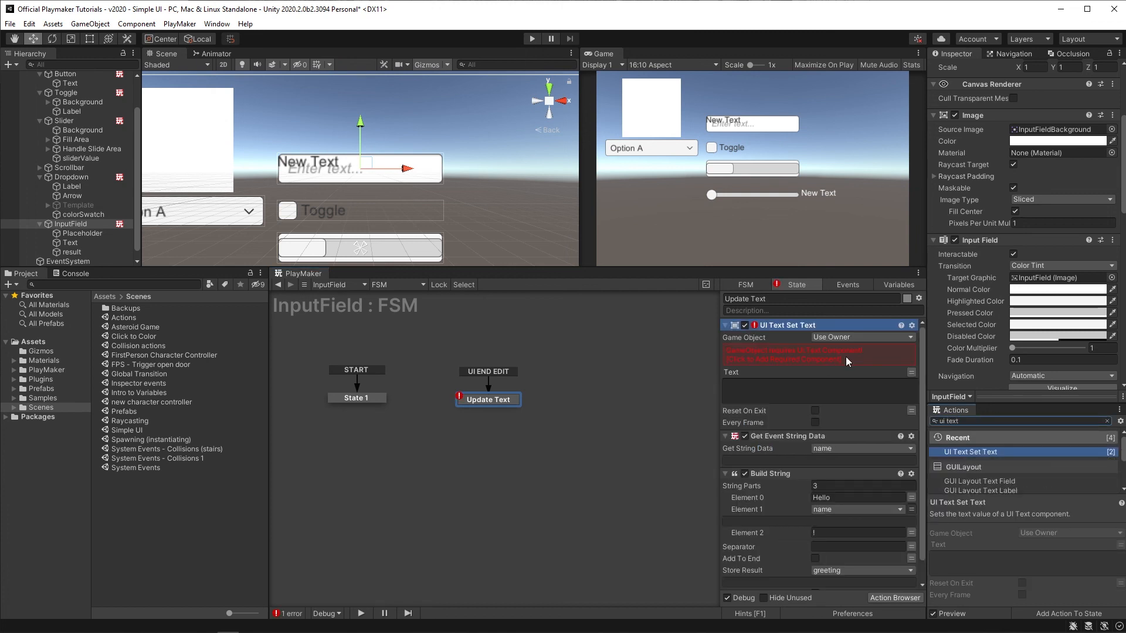
right_click(777, 328)
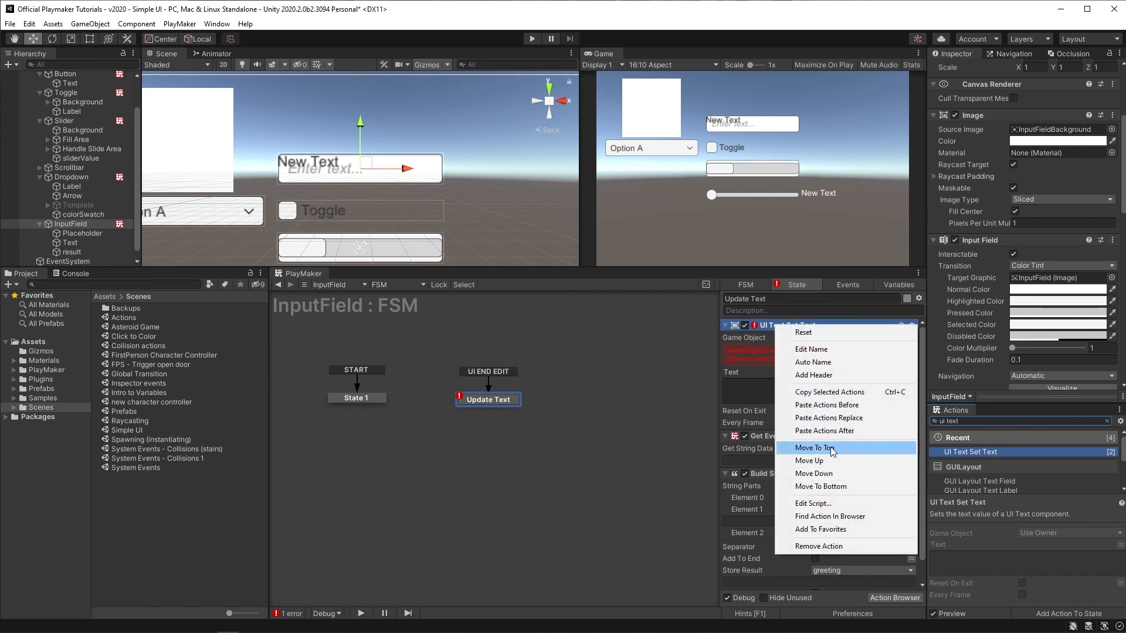
click(843, 486)
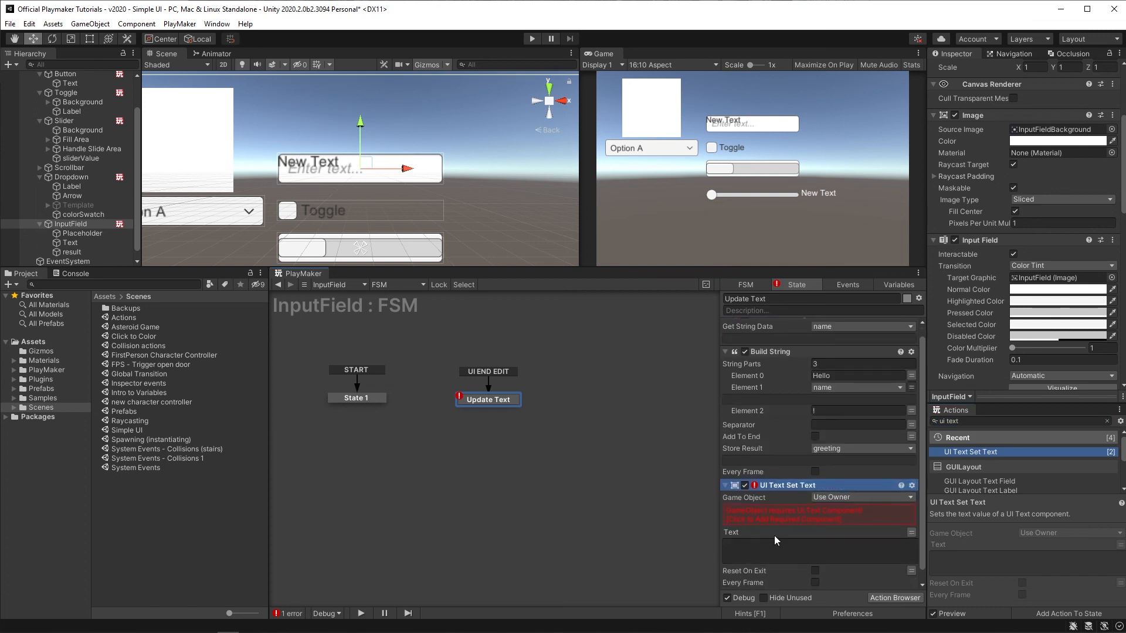
Step: Point the UI Text Set Text action at the result object and set its Text to the greeting variable
click(855, 500)
click(855, 523)
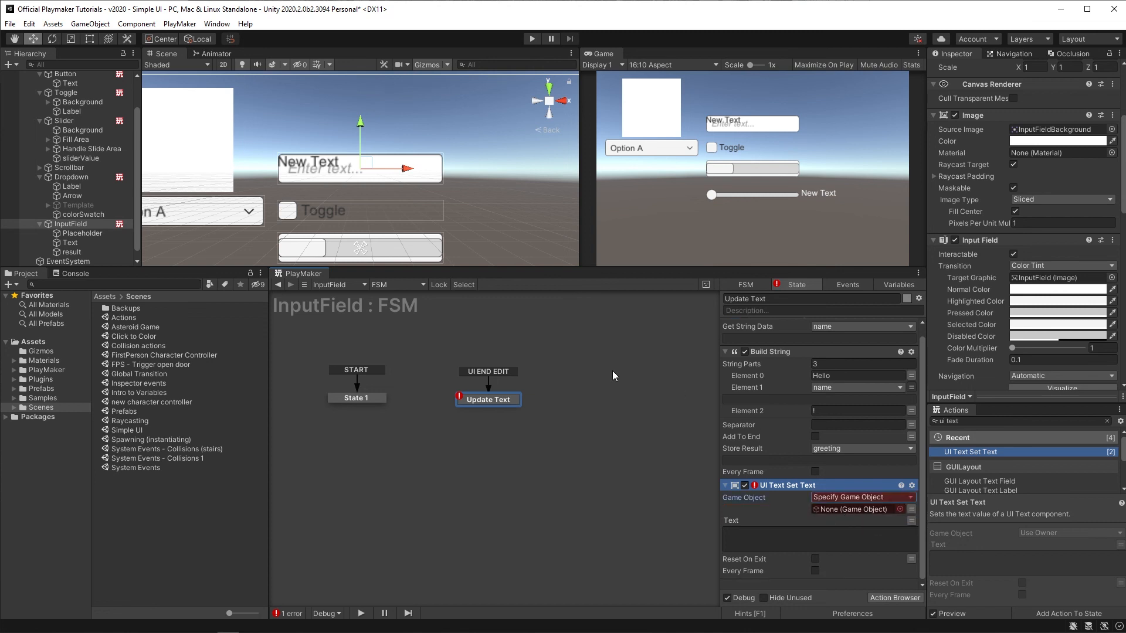
drag(72, 252, 829, 508)
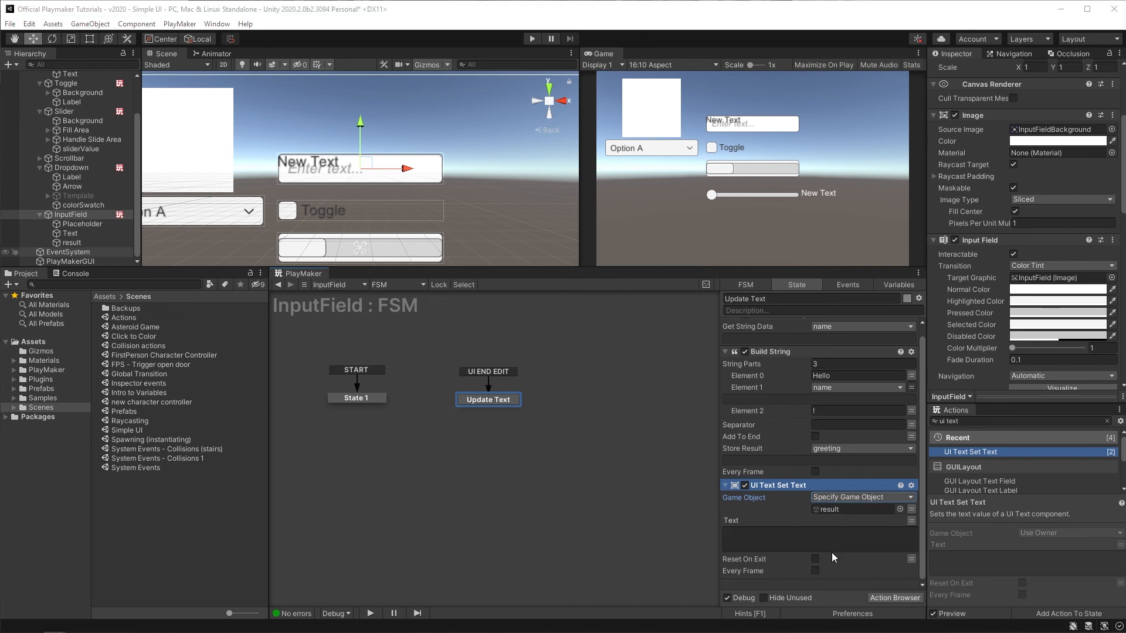
click(911, 521)
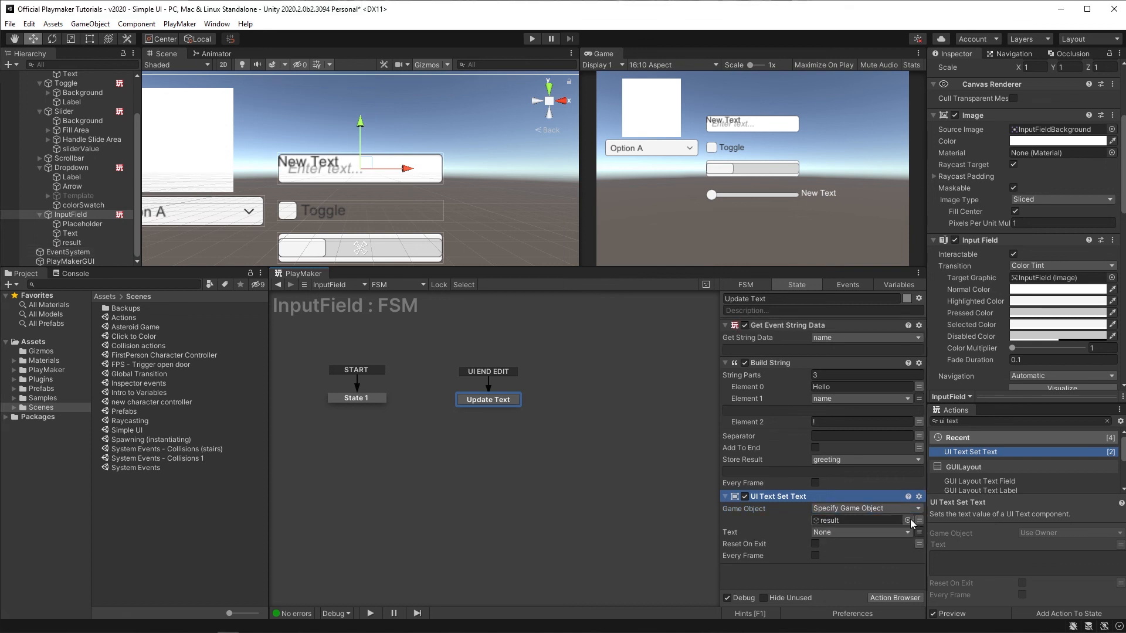
click(867, 532)
click(857, 555)
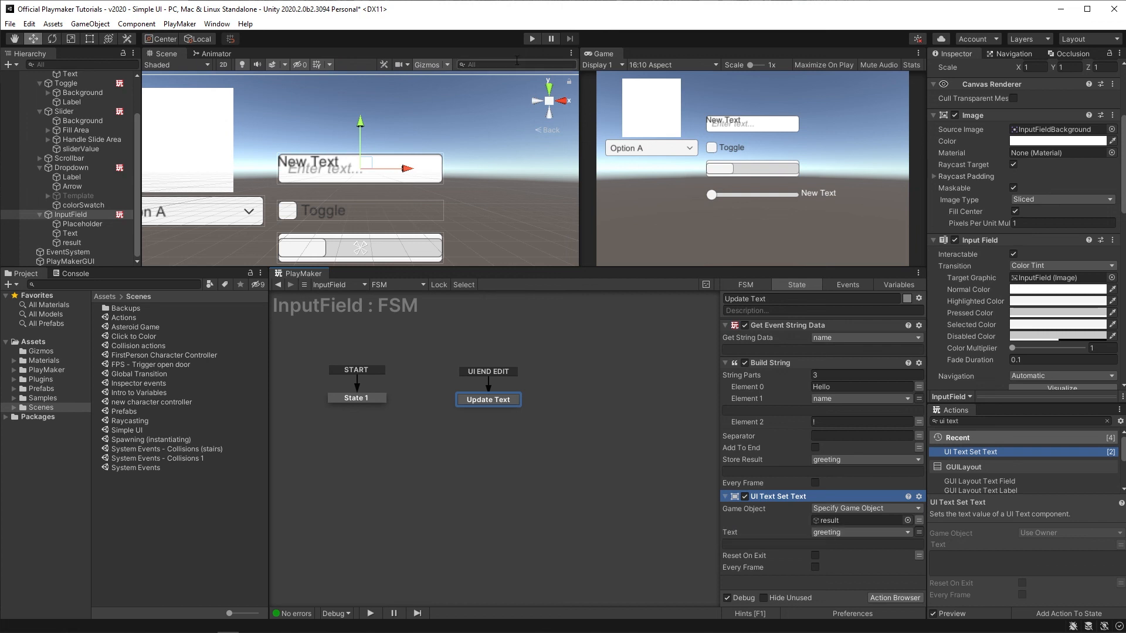
Step: Move the result text object to the right of the input field in the scene
click(71, 242)
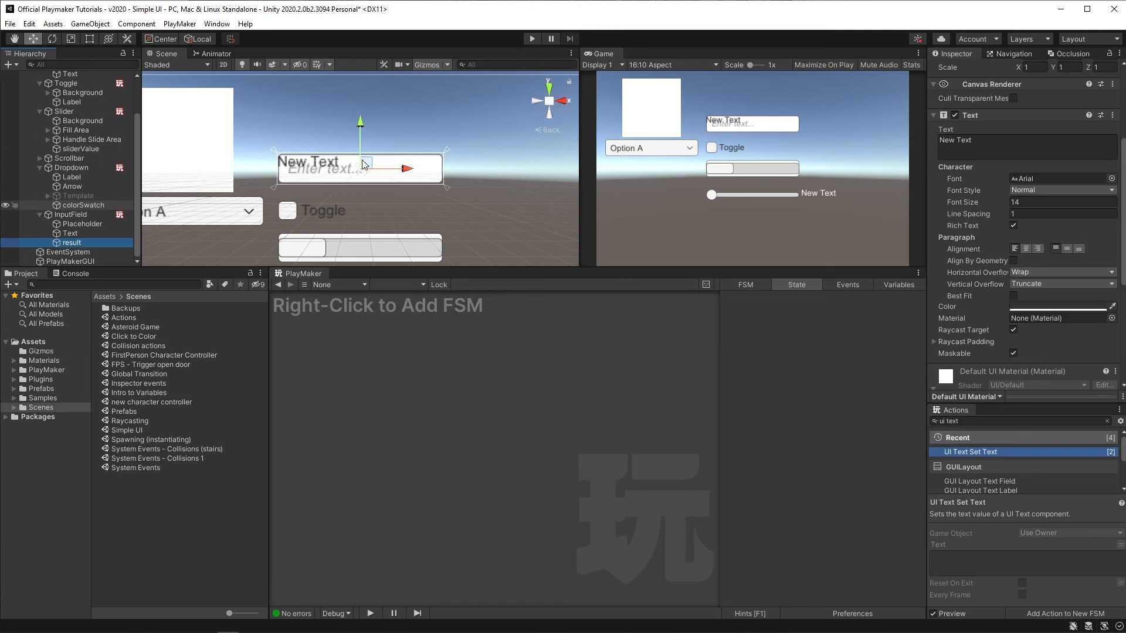
drag(364, 165, 539, 170)
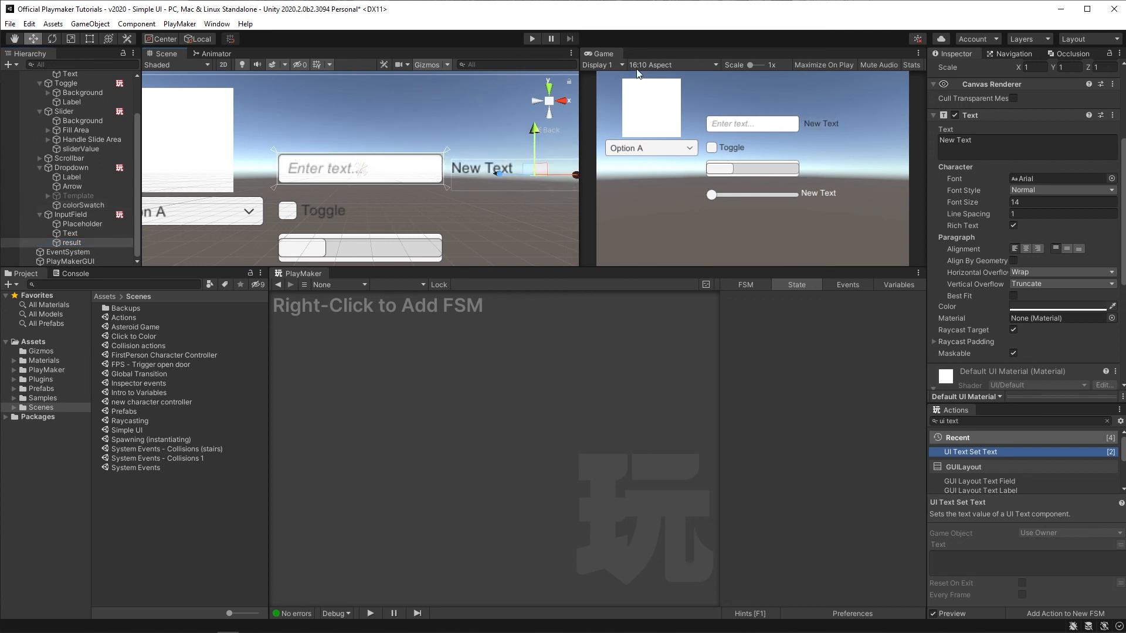
Step: Enter Play mode and submit 2Chainz in the input field to test the greeting
click(531, 39)
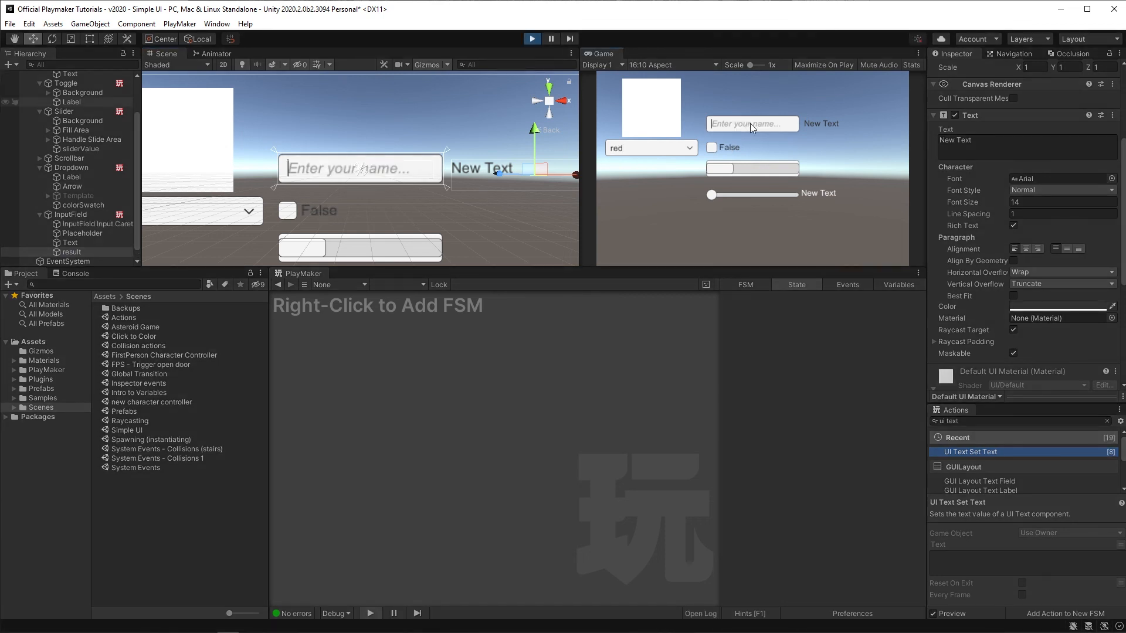
text(2Chain)
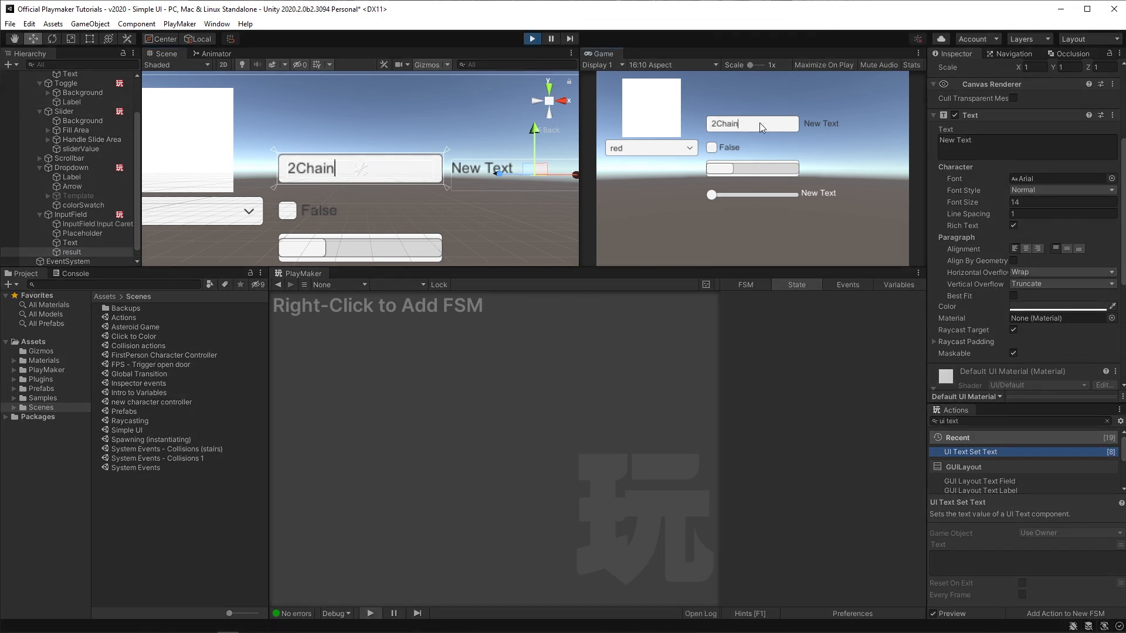
text(z)
key(Return)
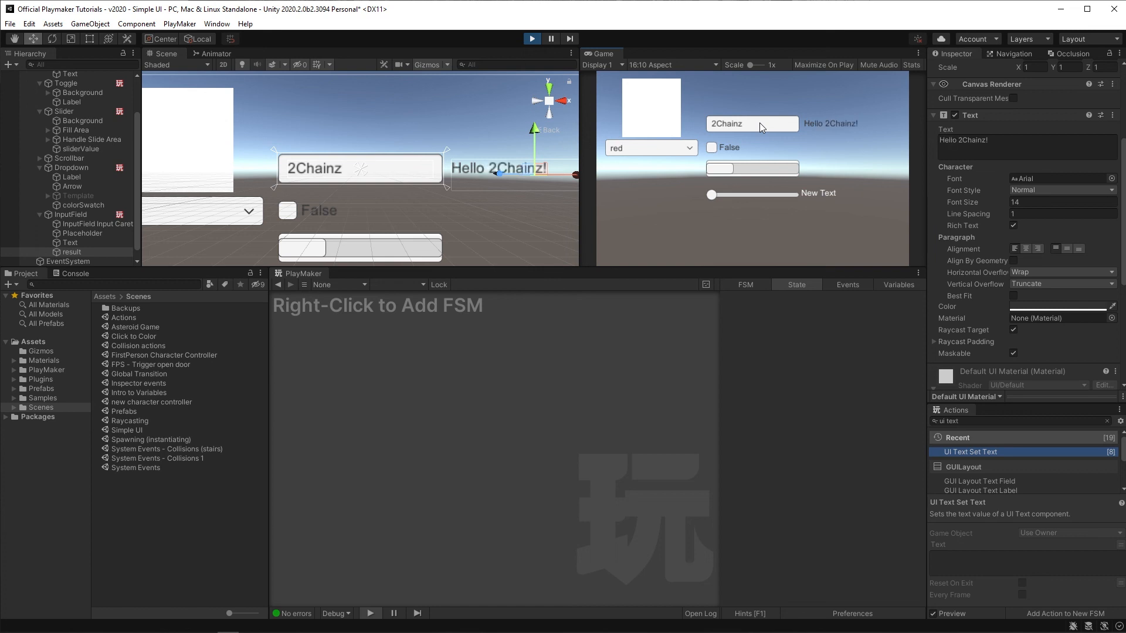